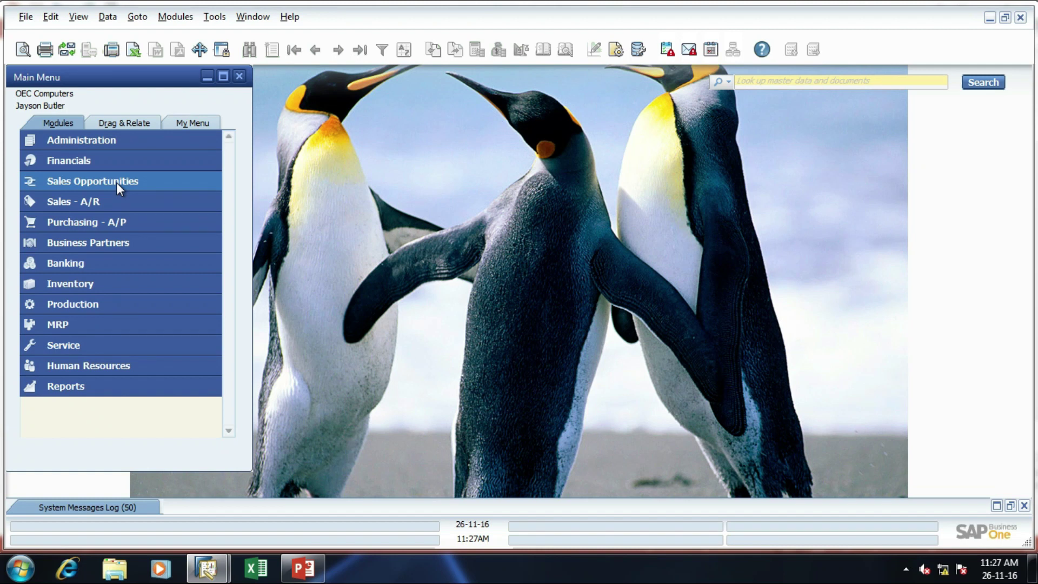
left_click(115, 207)
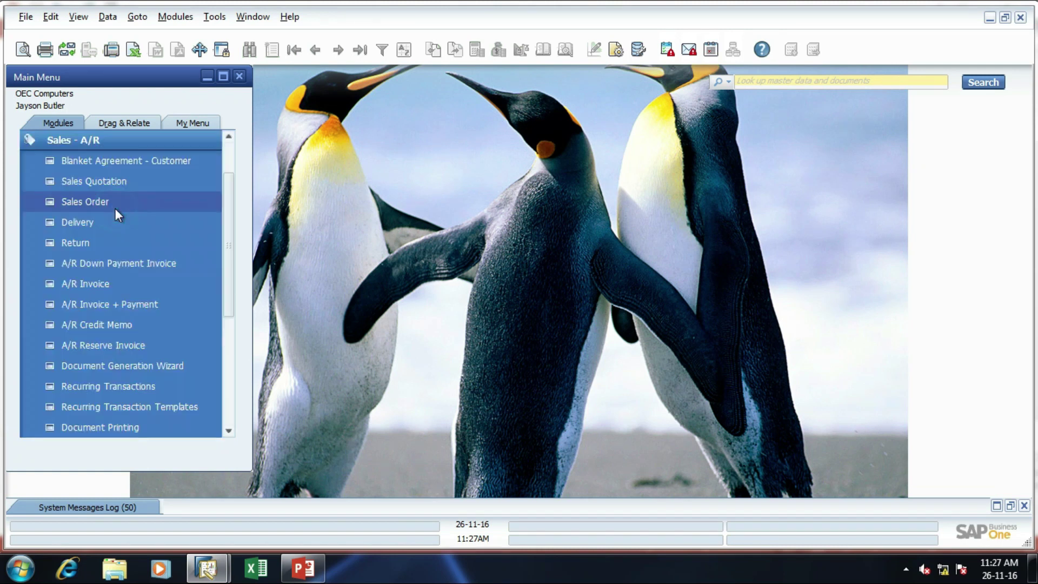
left_click(147, 135)
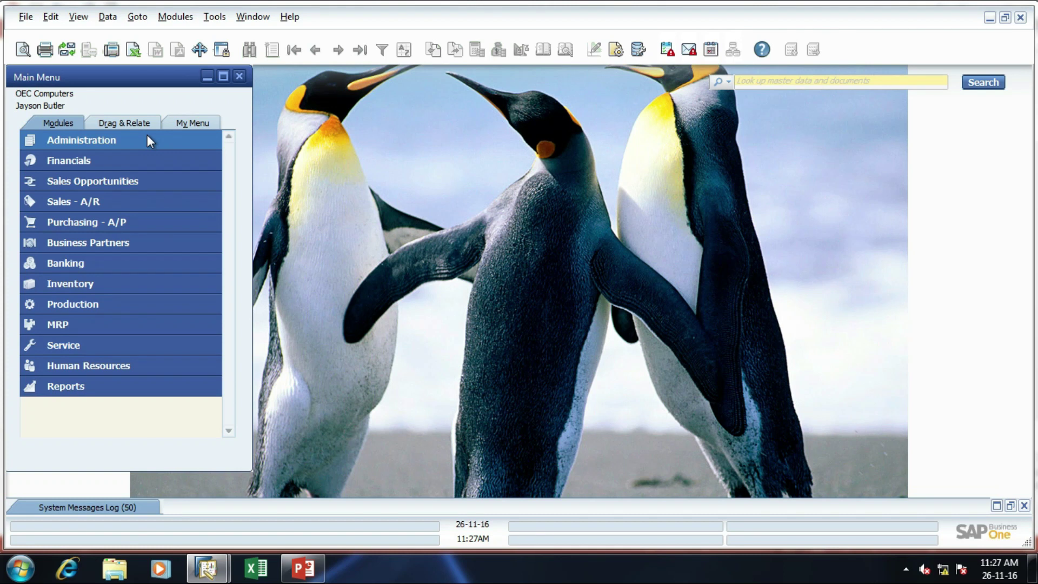
- Open the Sales Opportunity form at full window size and show the stages of the preceding opportunity record
left_click(145, 182)
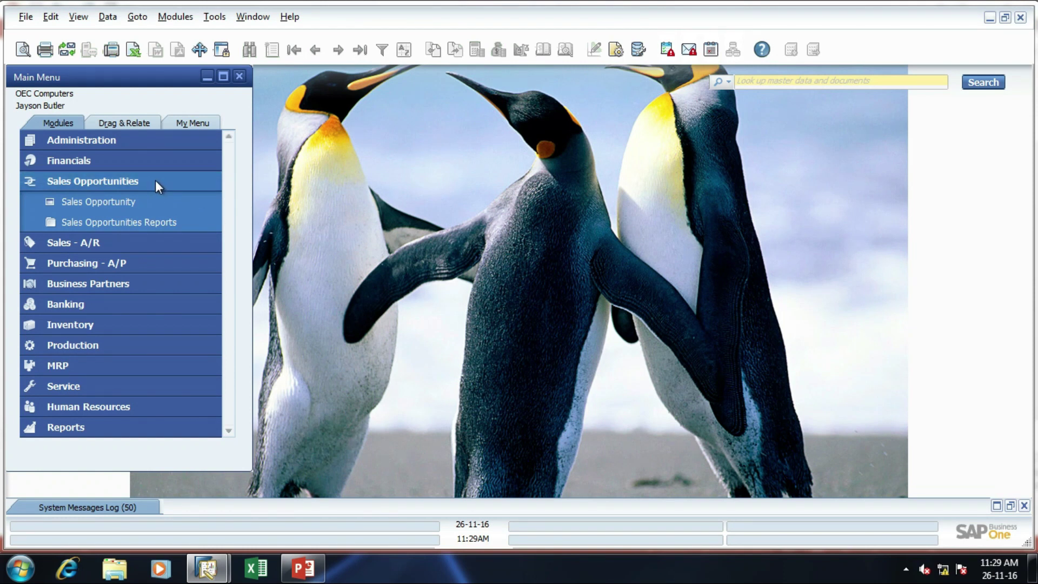
left_click(151, 199)
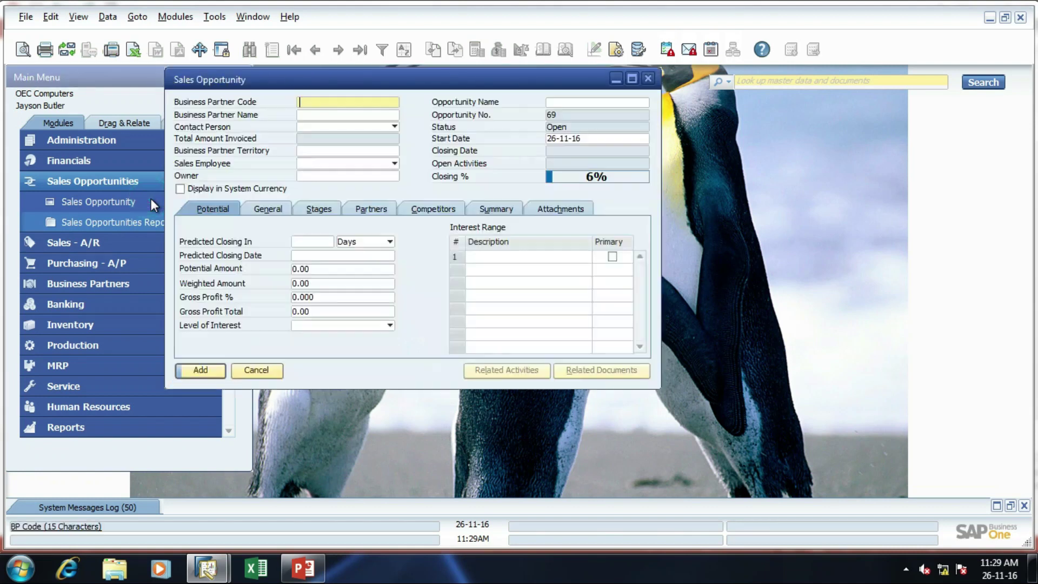
left_click(634, 79)
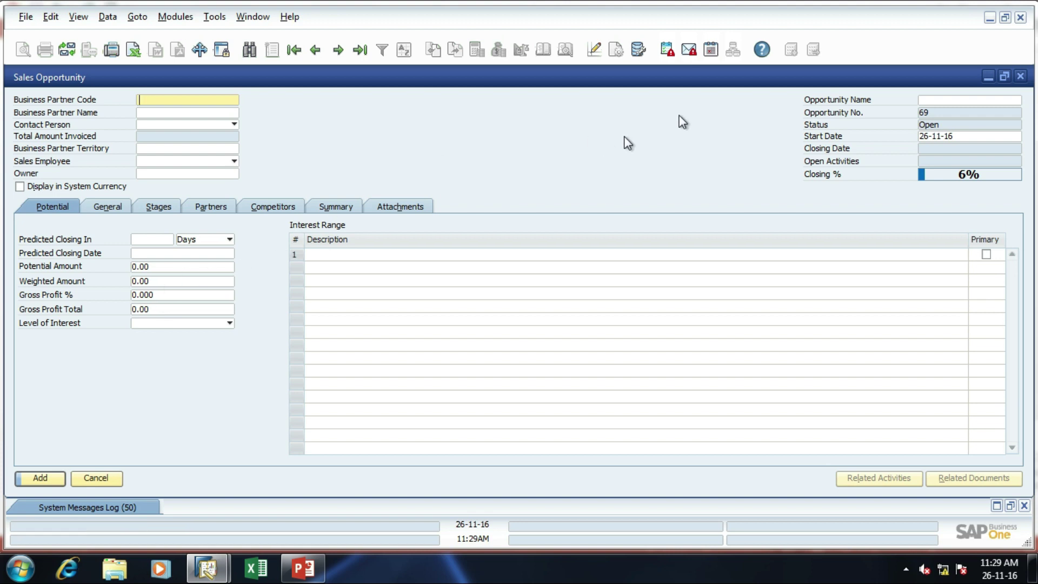
left_click(1020, 78)
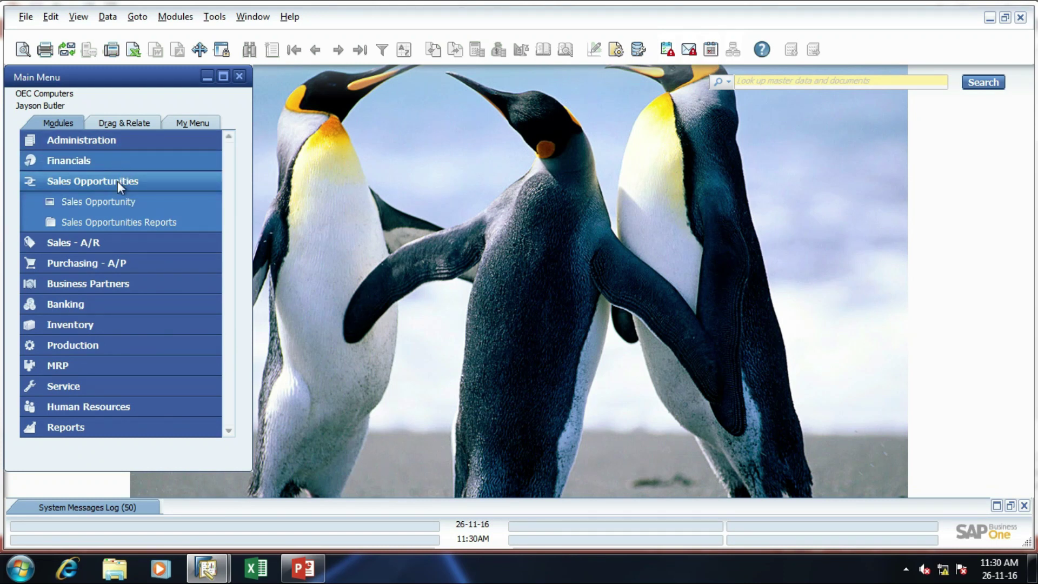
left_click(118, 203)
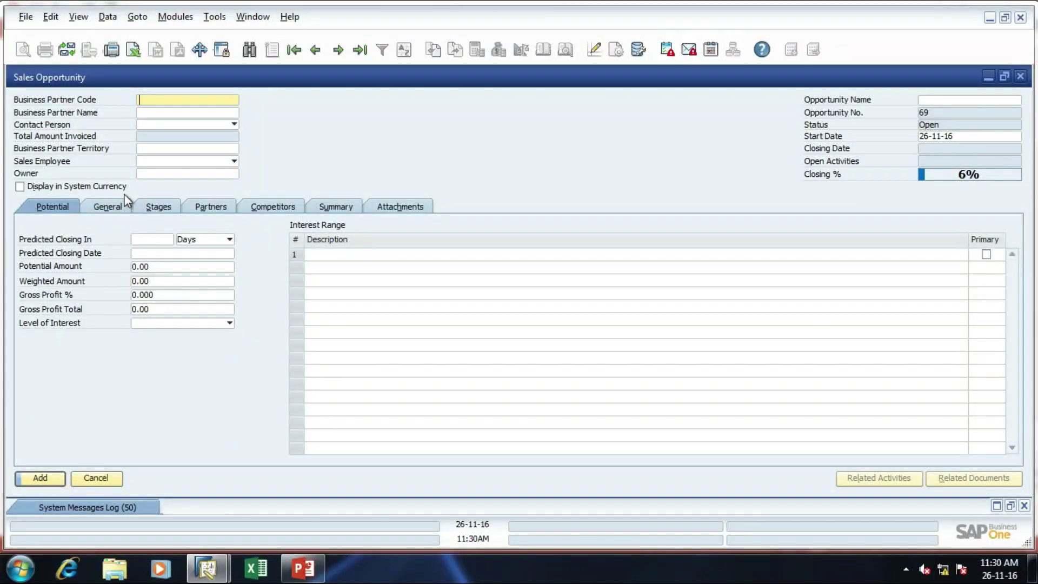
left_click(154, 205)
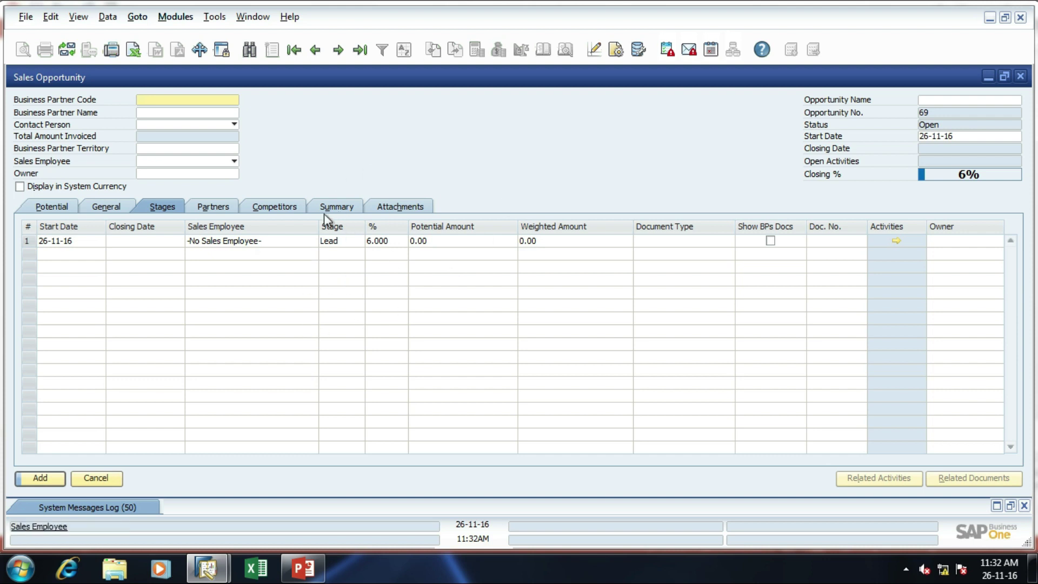
left_click(313, 53)
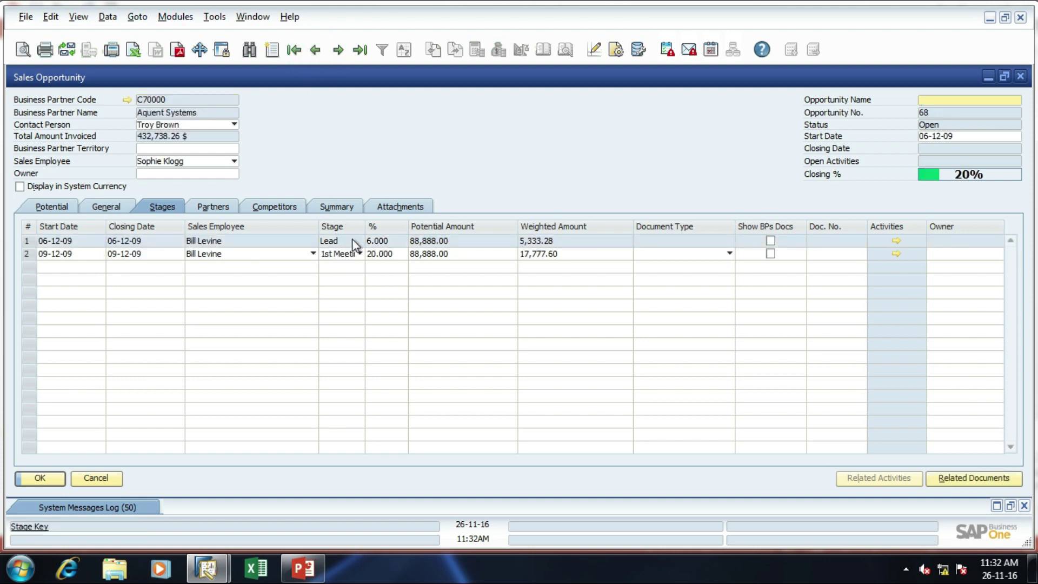
- Try Lead, 1st Meeting, 2nd Meeting and Order in turn as the stage of the opportunity's second stage row
left_click(360, 254)
left_click(359, 254)
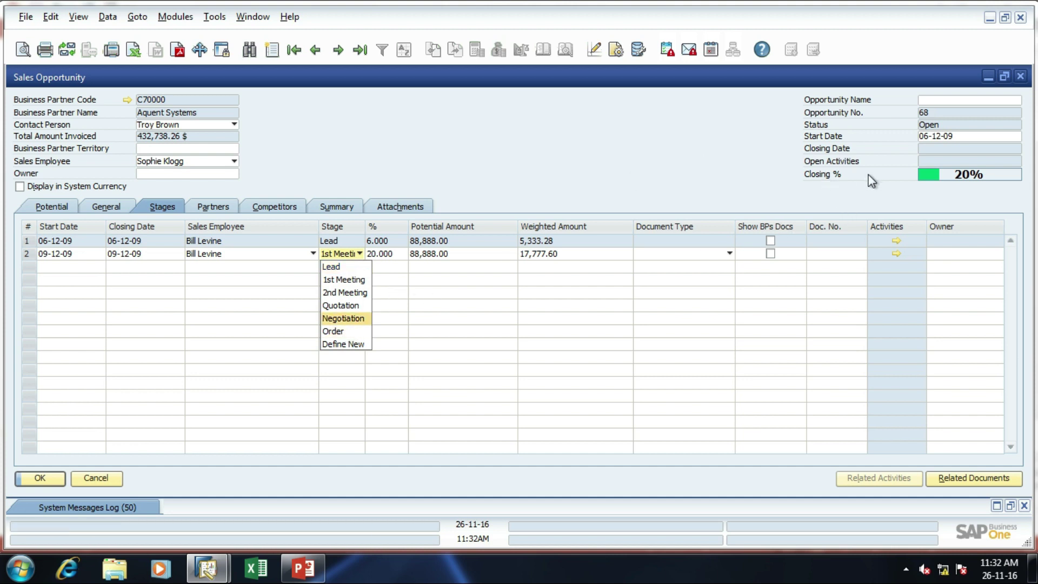
left_click(342, 268)
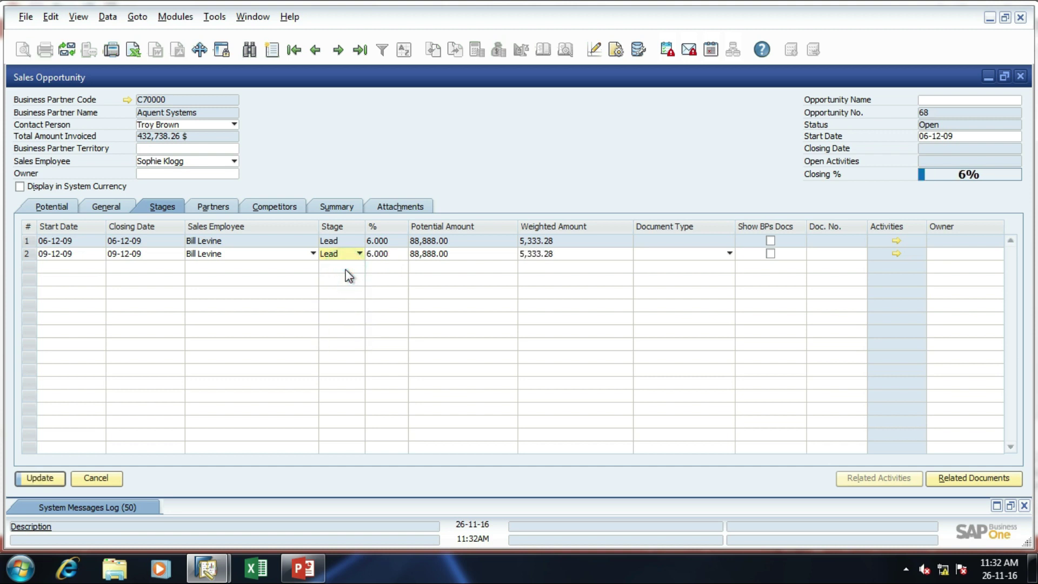
left_click(360, 253)
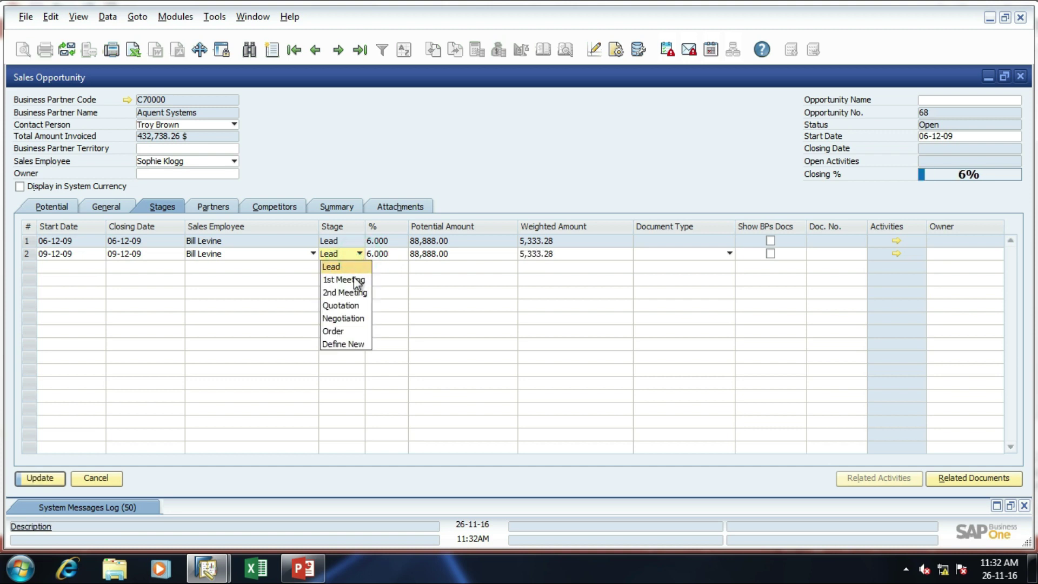
left_click(353, 280)
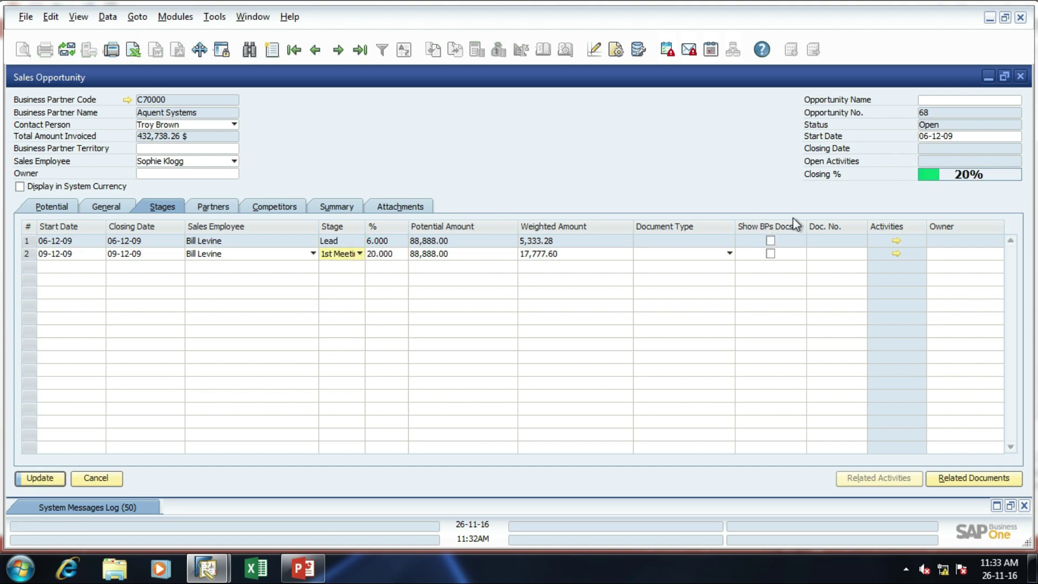
left_click(352, 254)
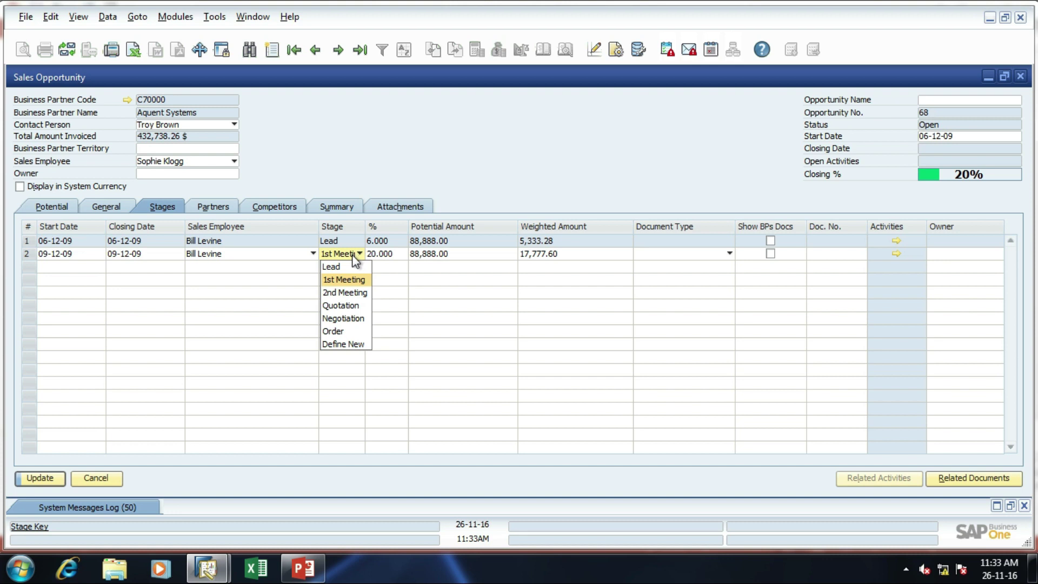
left_click(348, 293)
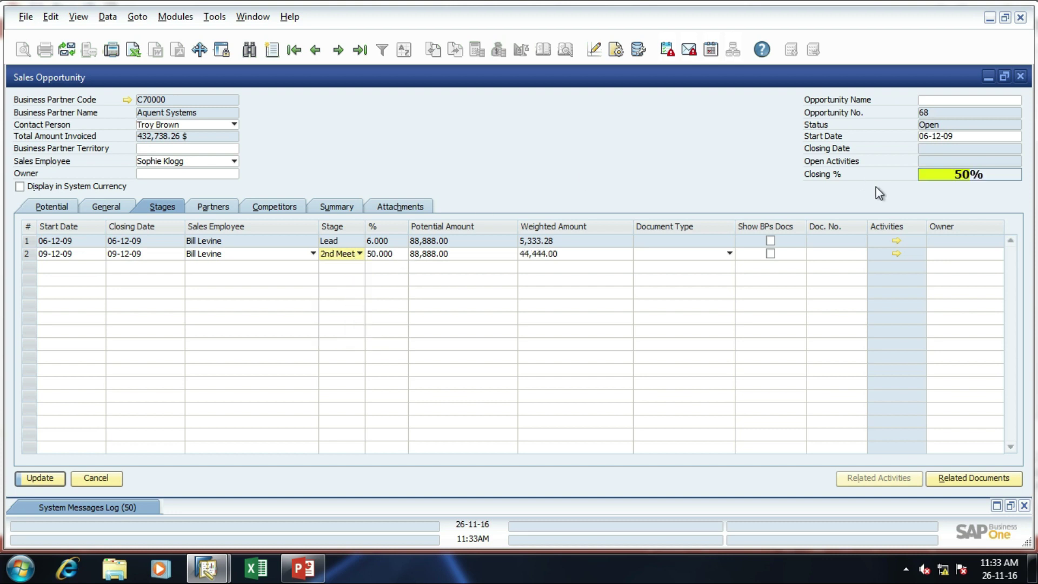
left_click(360, 253)
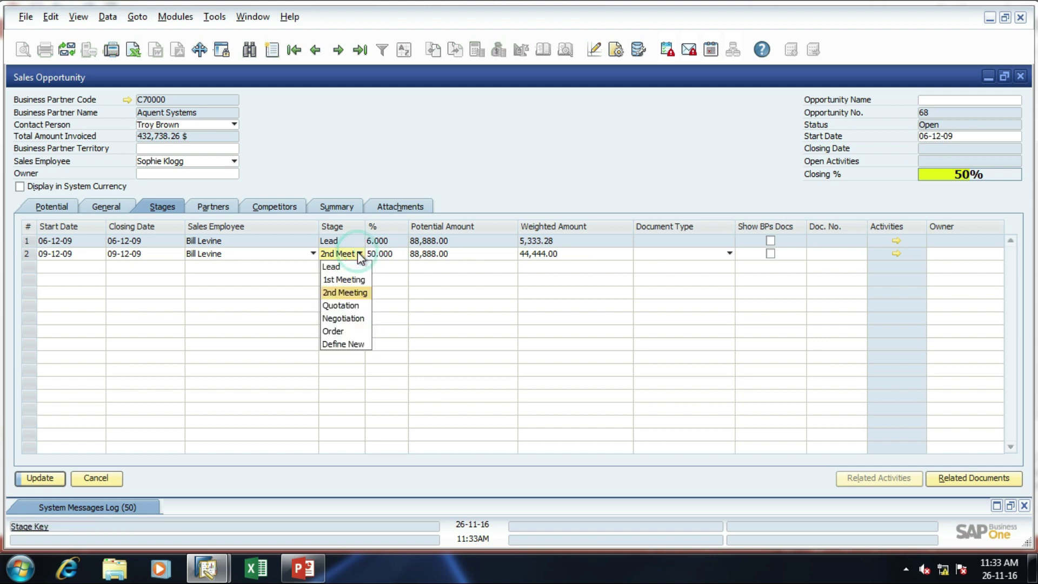
left_click(341, 327)
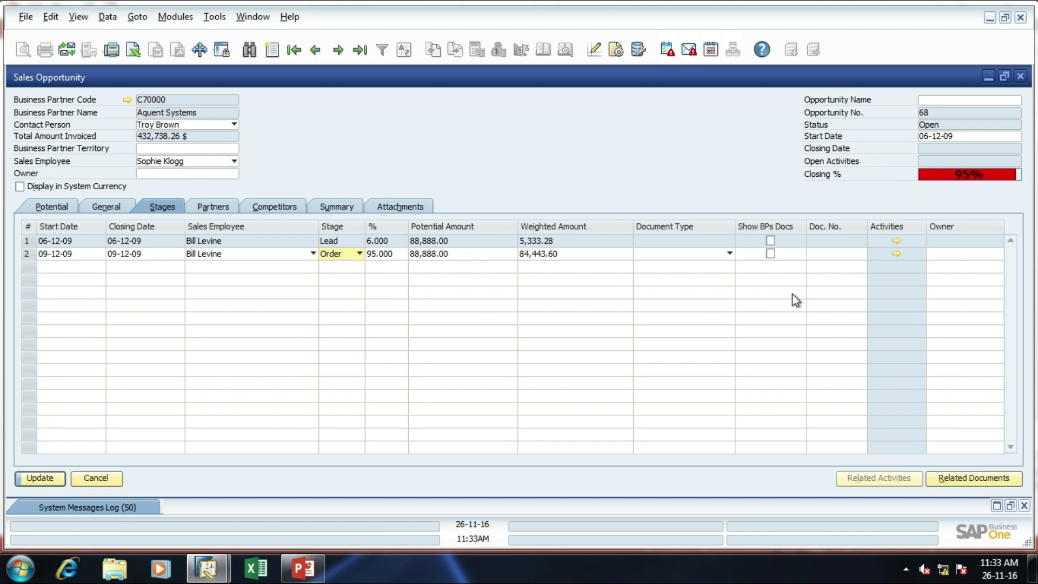
- Examine the opportunity's partners table and the selectable partner names
left_click(203, 209)
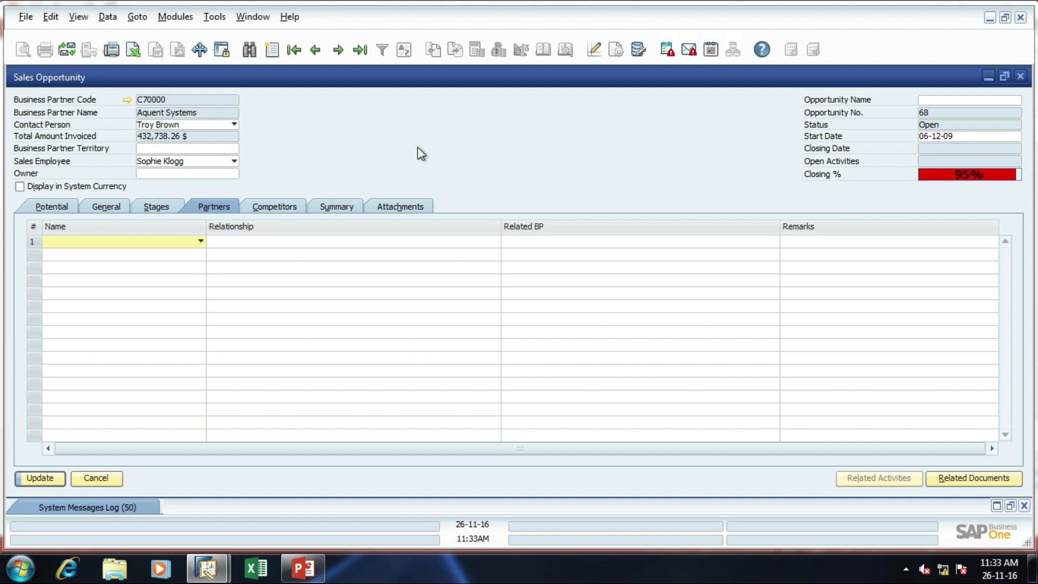
left_click(200, 241)
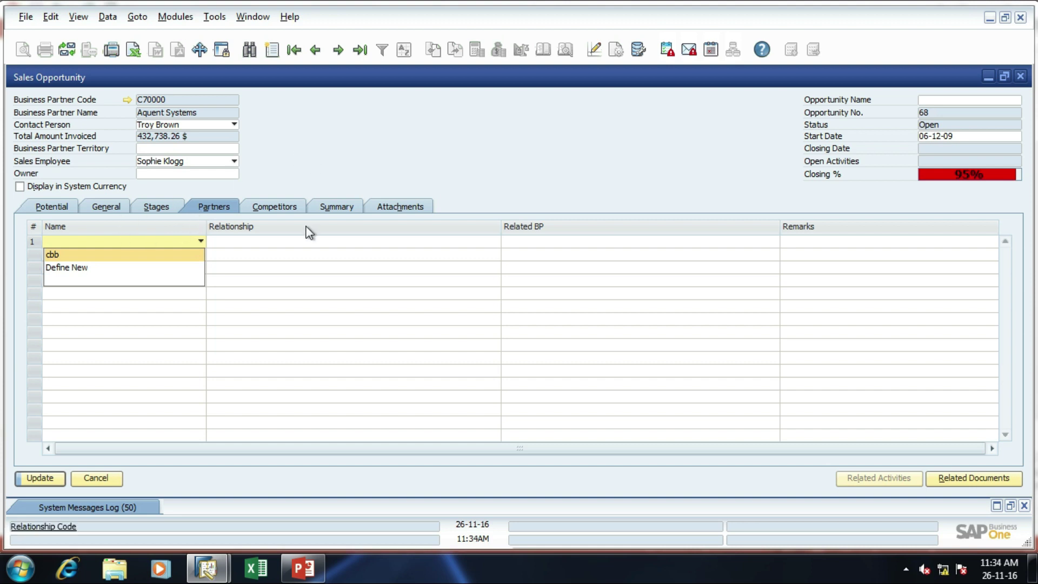
left_click(327, 151)
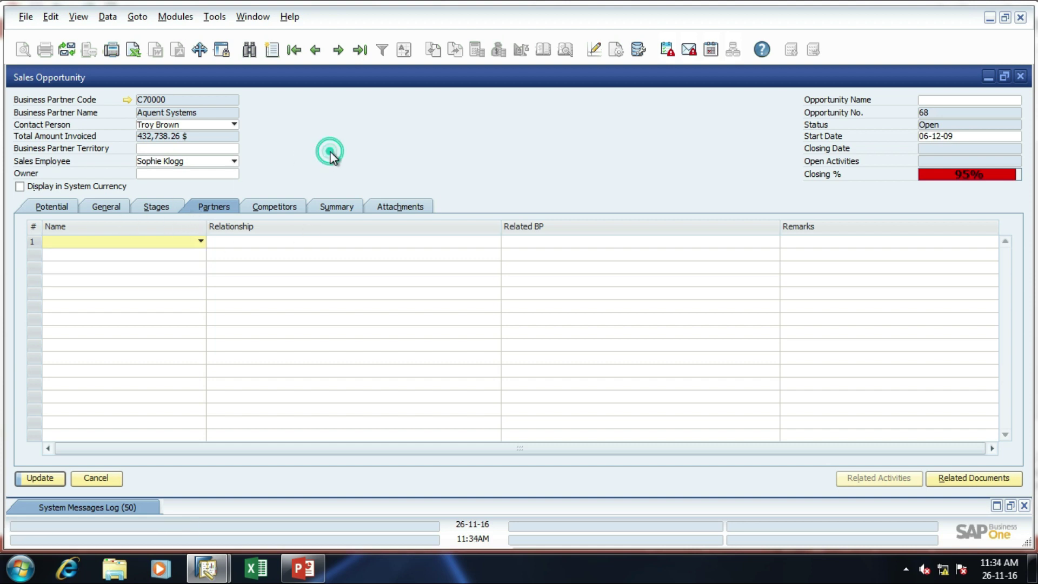
- Review the opportunity's competitor options, set the first row's threat level to Low, and discard the record's changes
left_click(280, 205)
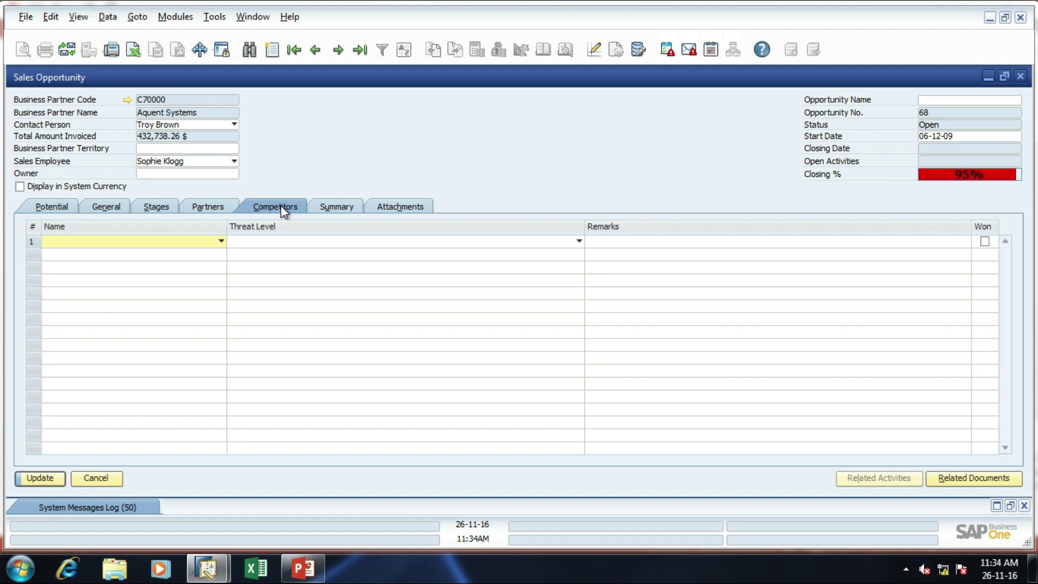
left_click(202, 244)
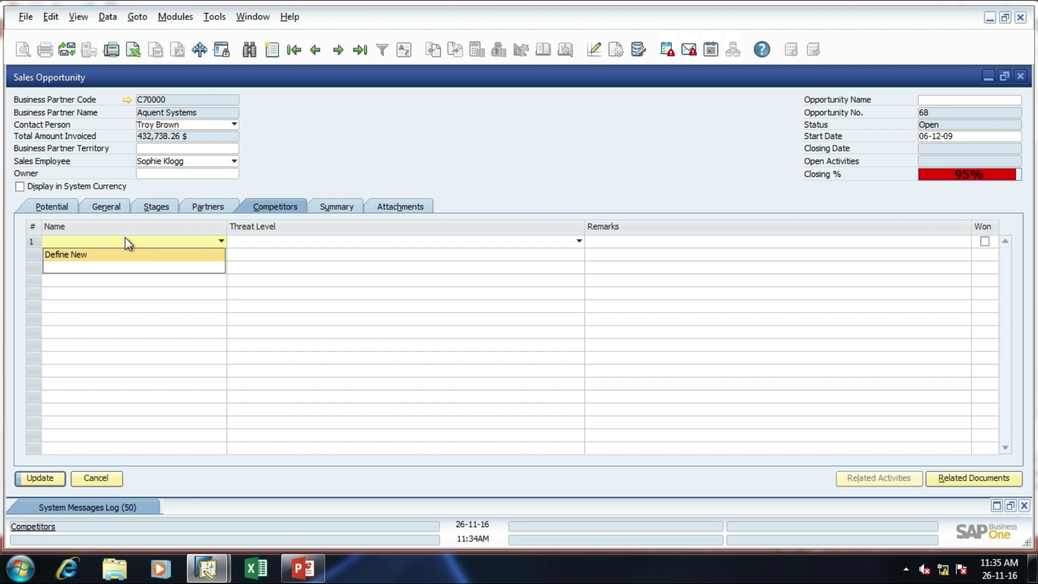
left_click(308, 242)
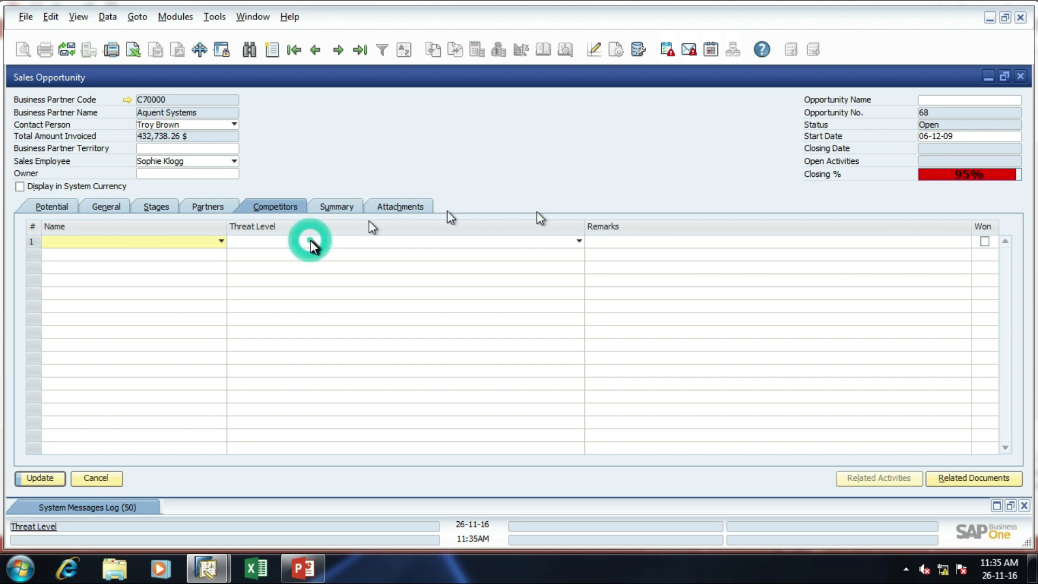
left_click(579, 241)
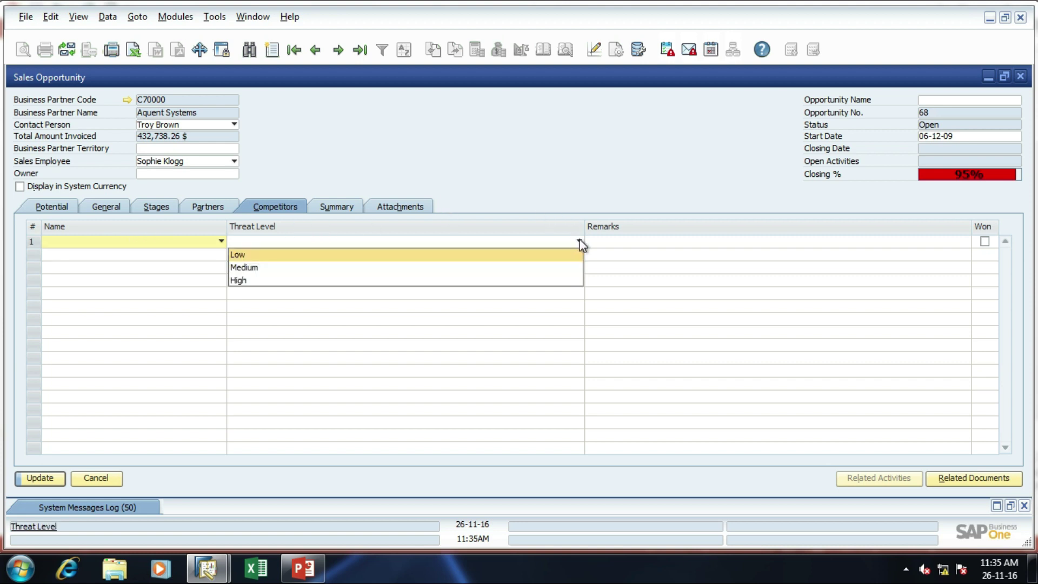
left_click(436, 264)
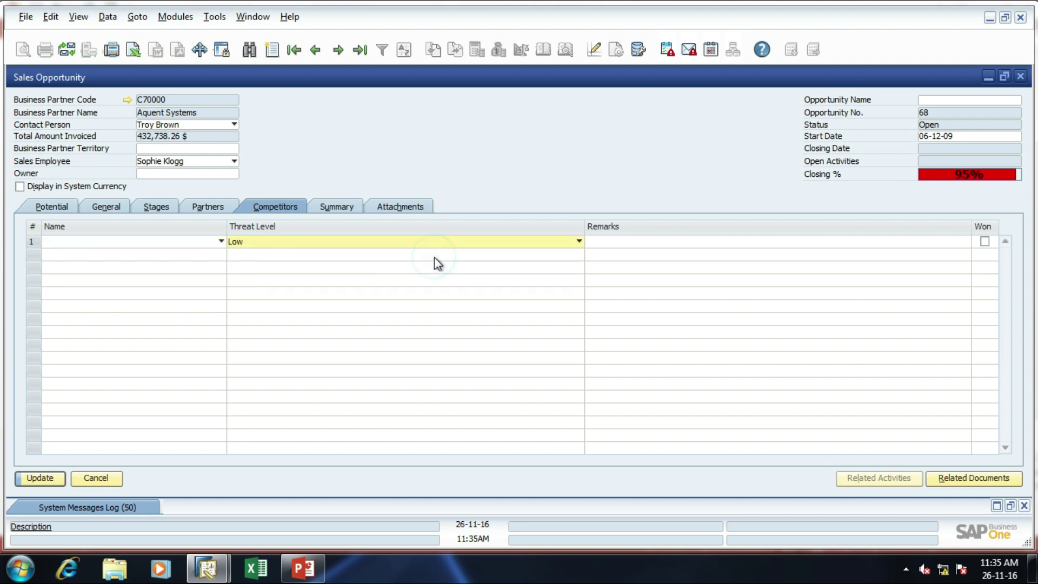
left_click(535, 241)
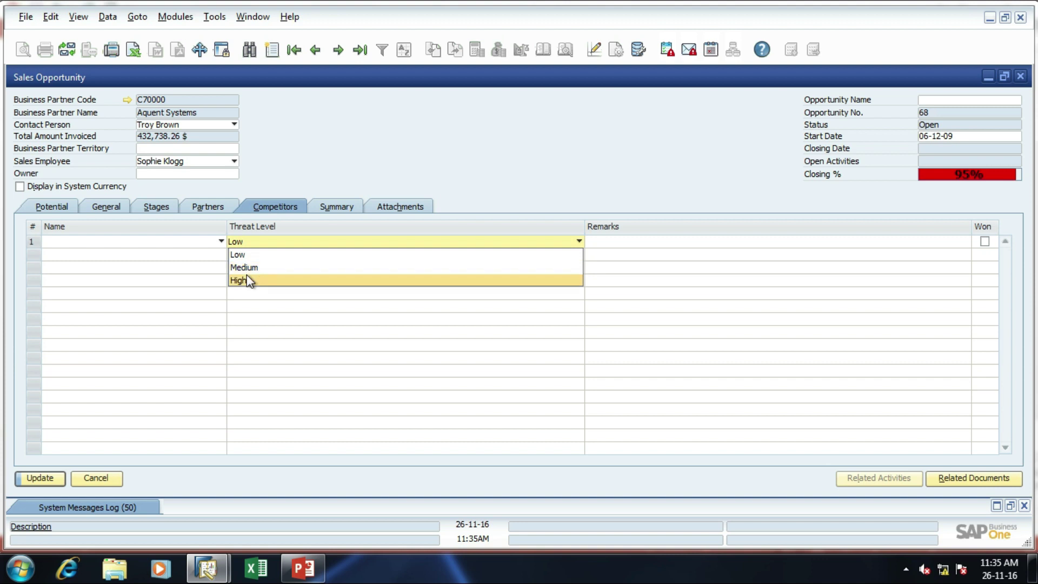
left_click(360, 177)
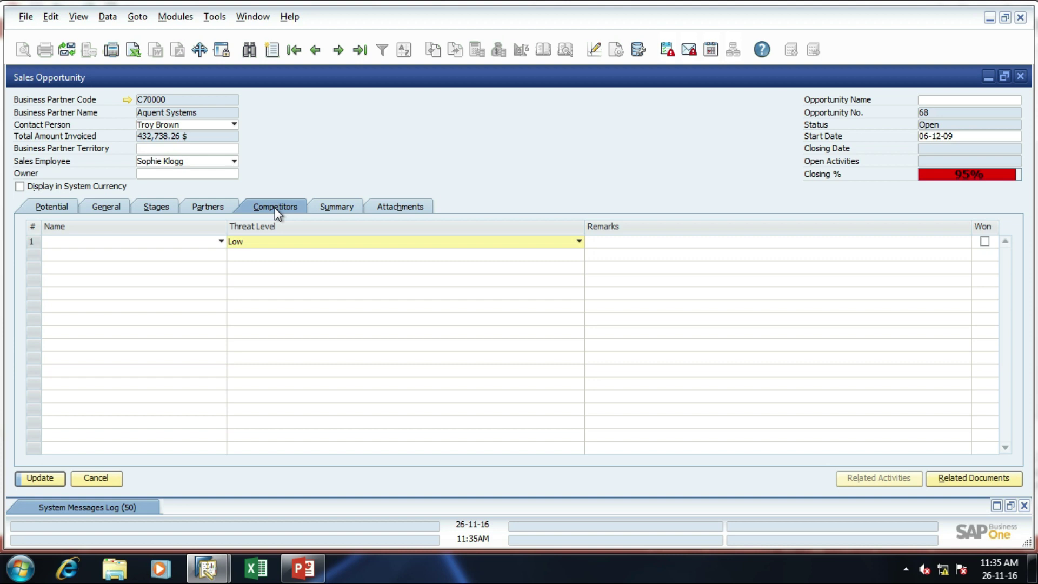
left_click(93, 476)
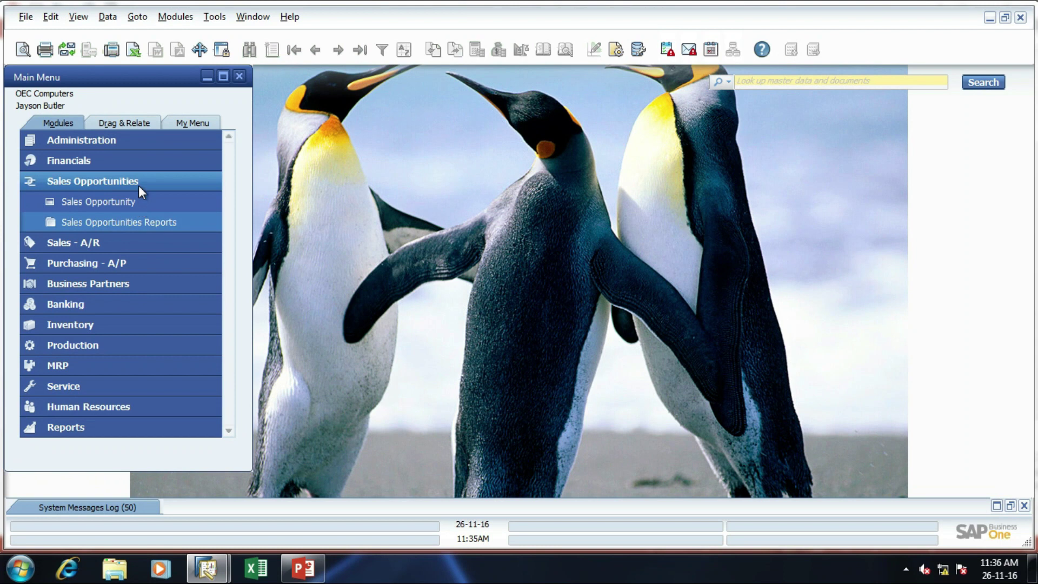
- Open the Sales Stages setup for sales opportunities at full window size and examine the defined stages and the empty seventh row
left_click(138, 182)
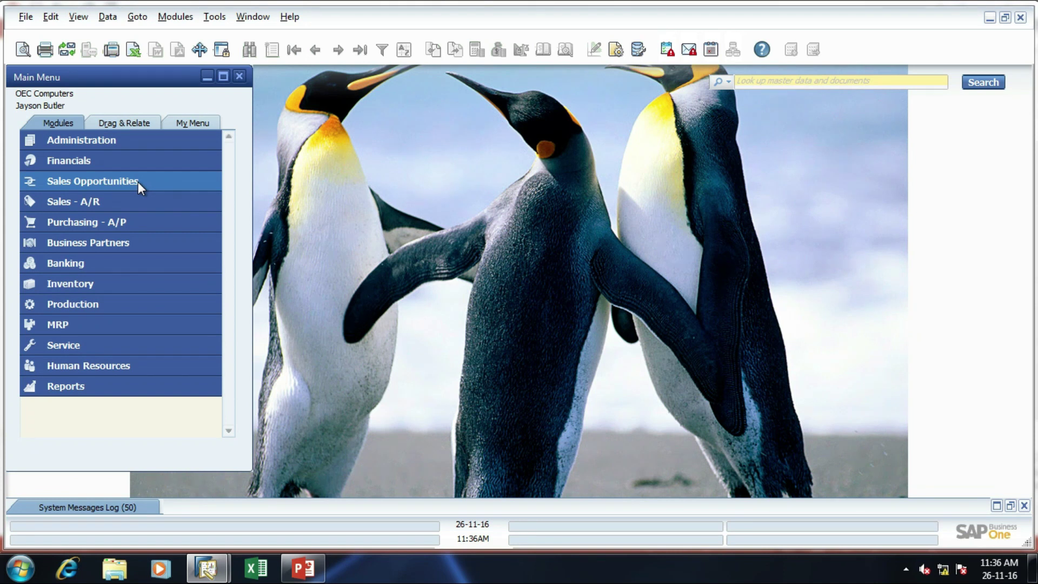
left_click(128, 140)
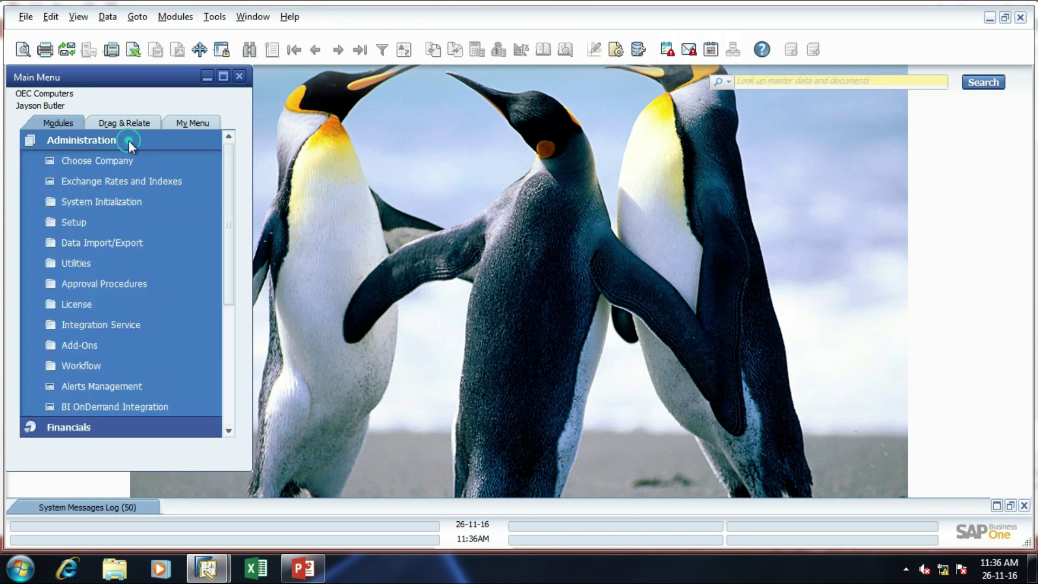
left_click(112, 219)
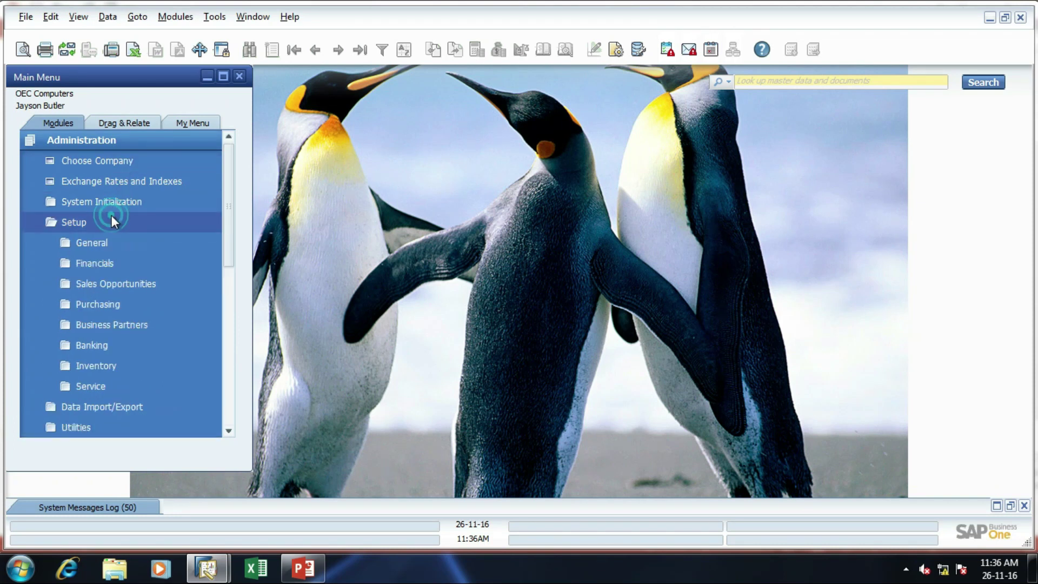
left_click(103, 284)
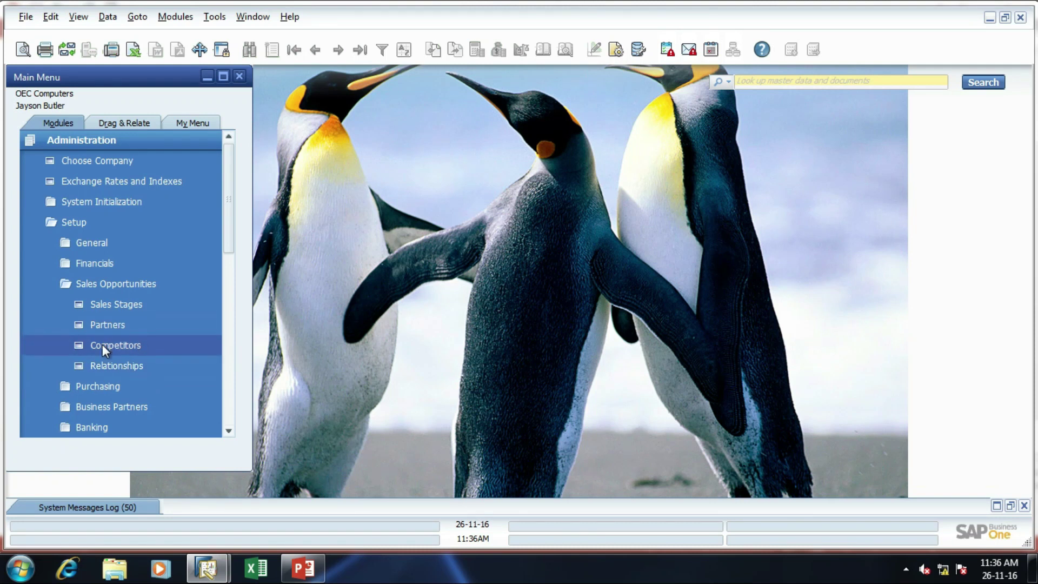
left_click(125, 303)
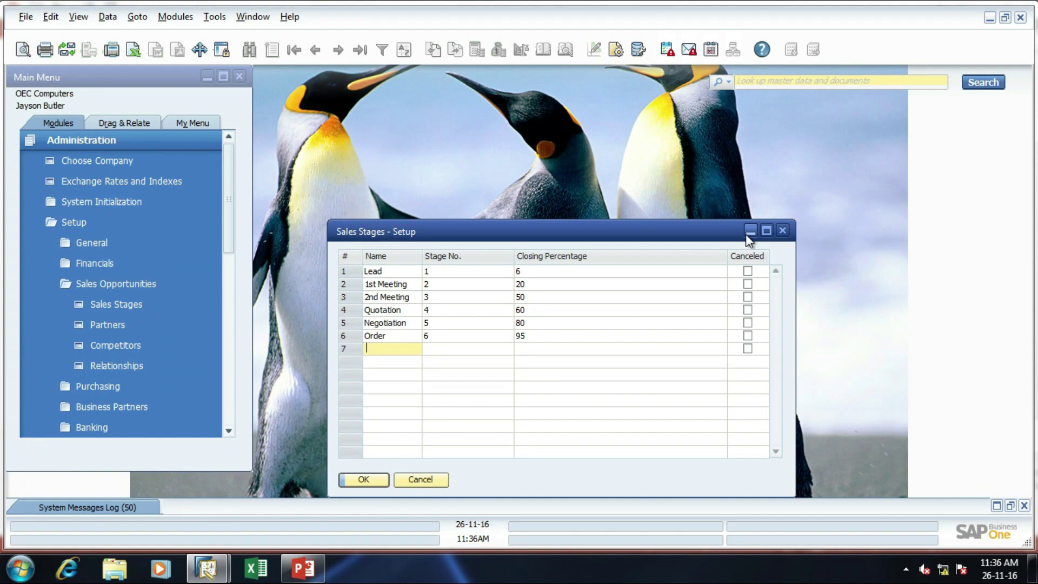
left_click(766, 230)
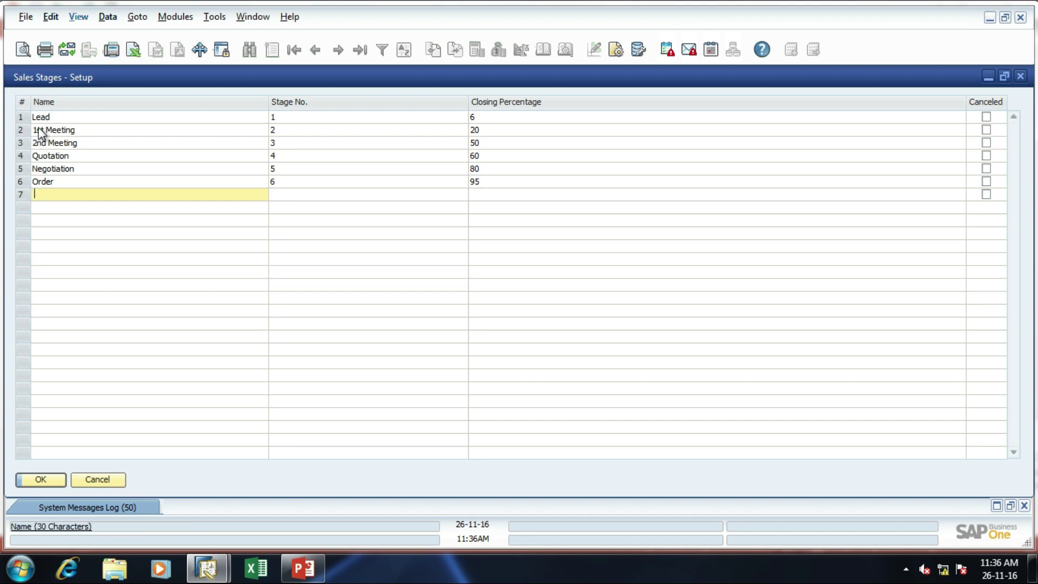
left_click(61, 192)
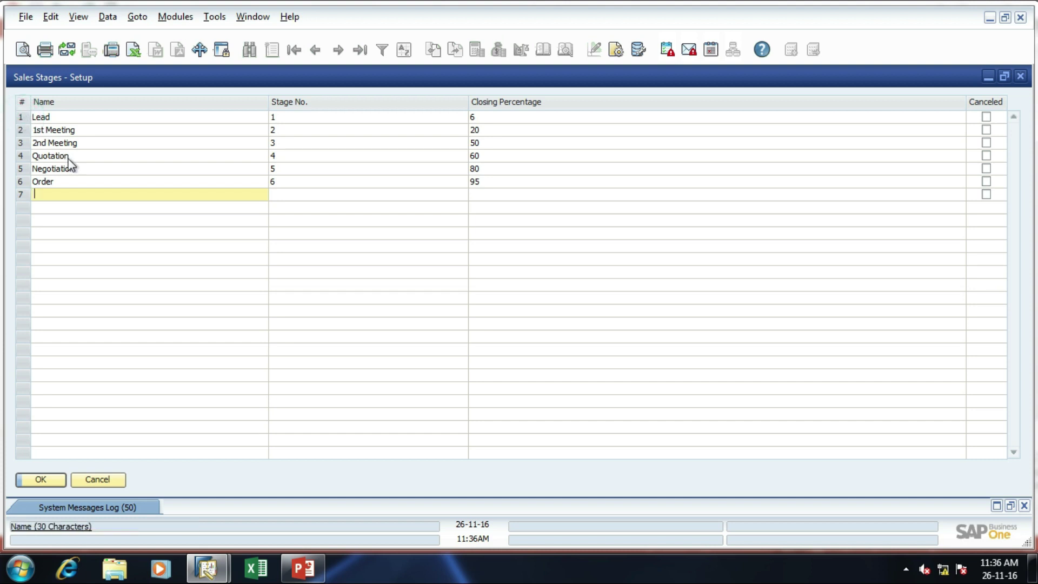
- Review the Lead and 1st Meeting stage entries and set the Order stage's closing percentage to 90
left_click(101, 116)
left_click(83, 132)
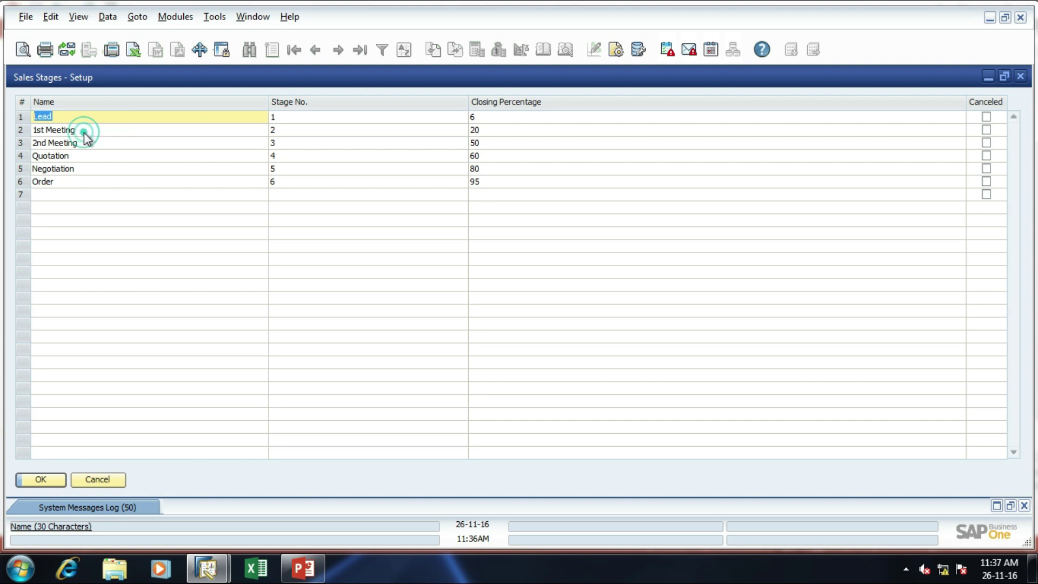
left_click(478, 117)
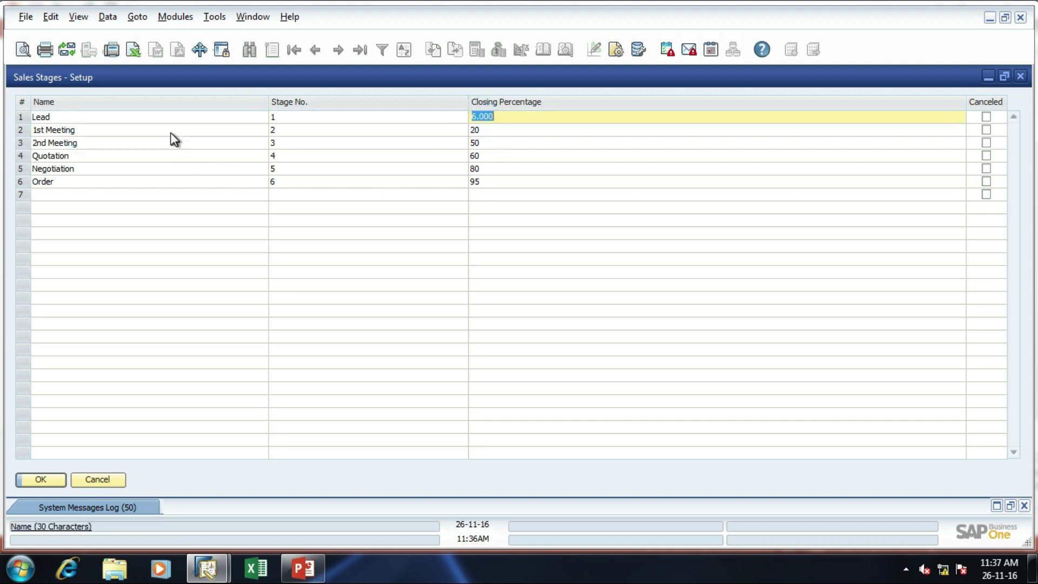
left_click(166, 116)
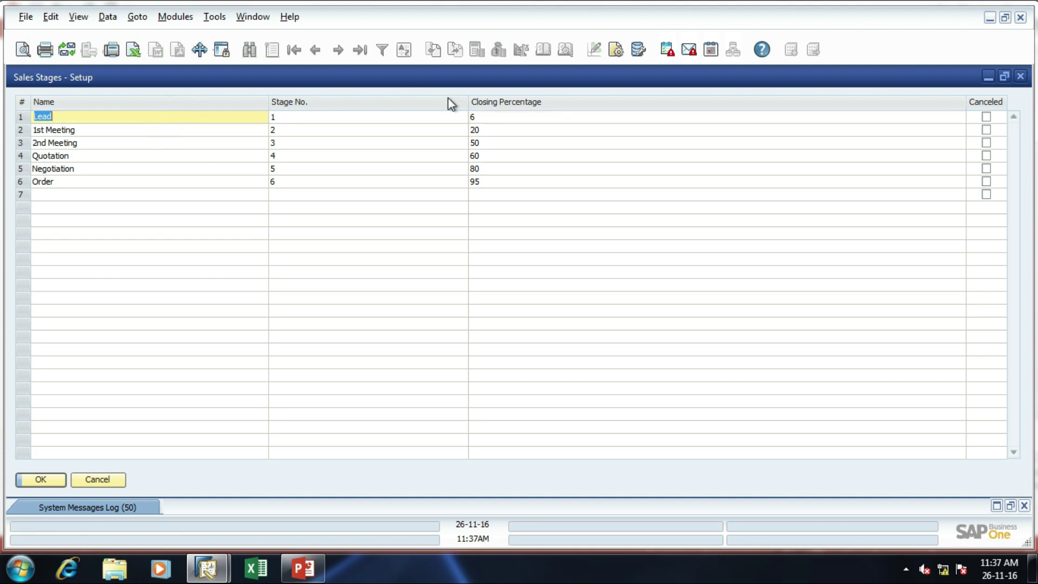
left_click(67, 131)
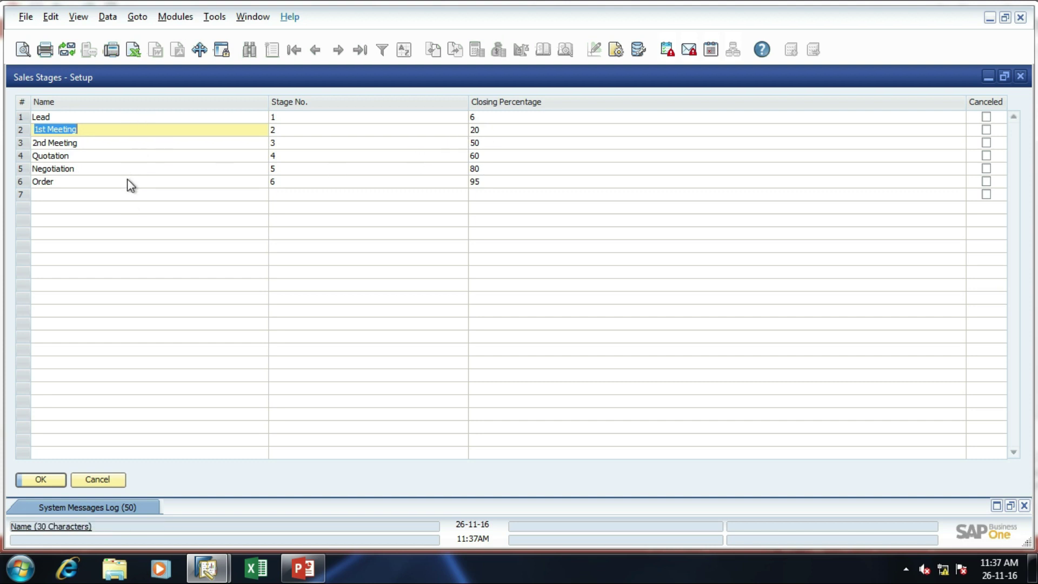
left_click(493, 181)
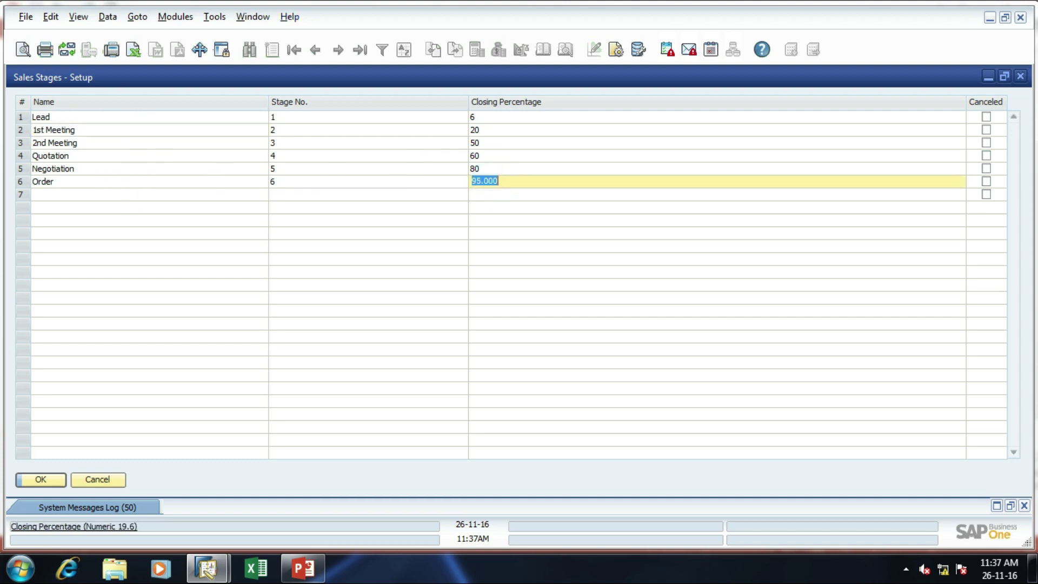
type("90")
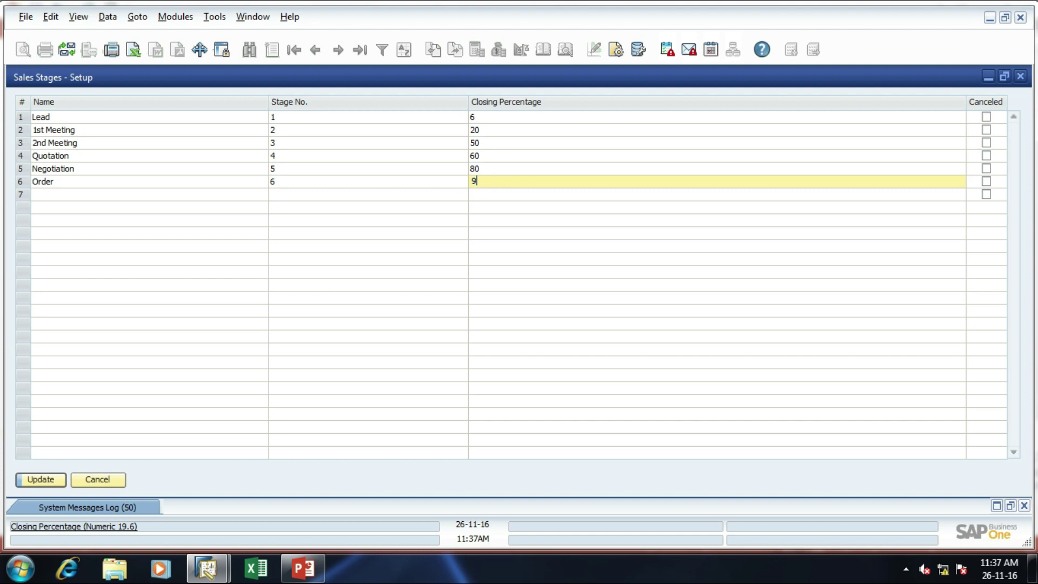
left_click(509, 156)
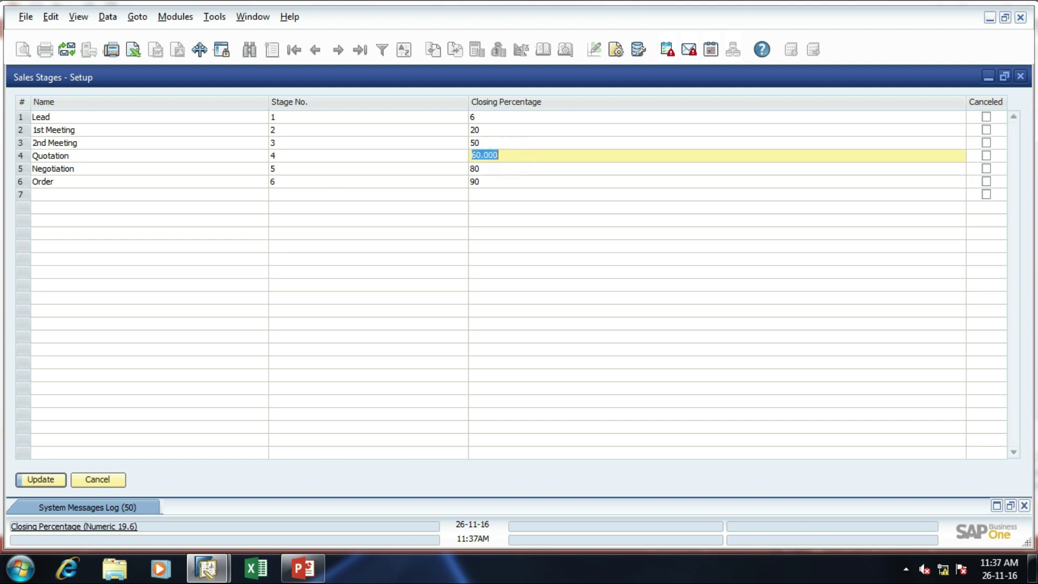
- Add a seventh sales stage named abcd with stage number 7 and closing percentage 95, and save the Sales Stages setup
left_click(84, 195)
type("abcd")
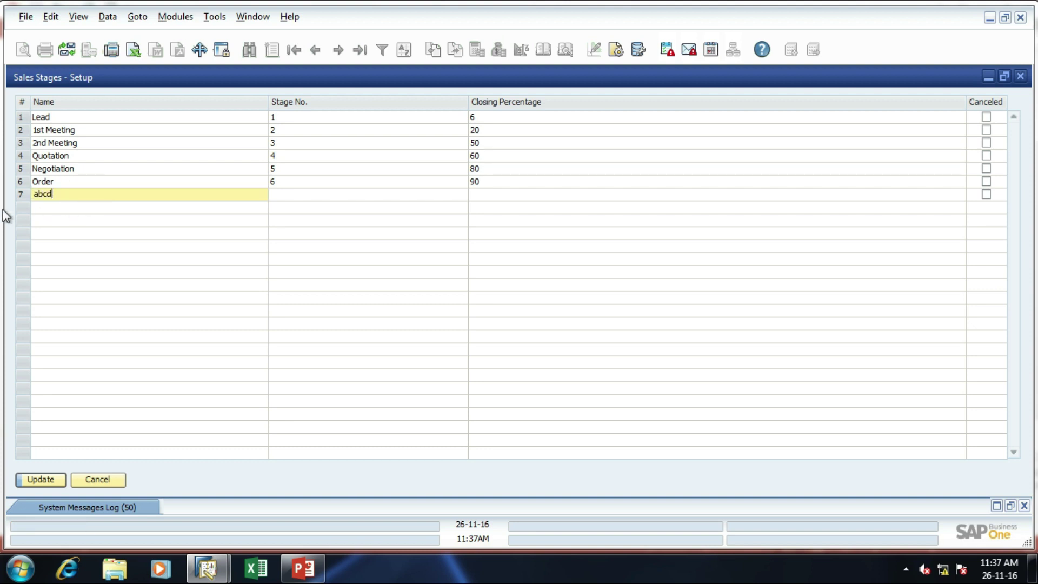
left_click(292, 194)
type("7")
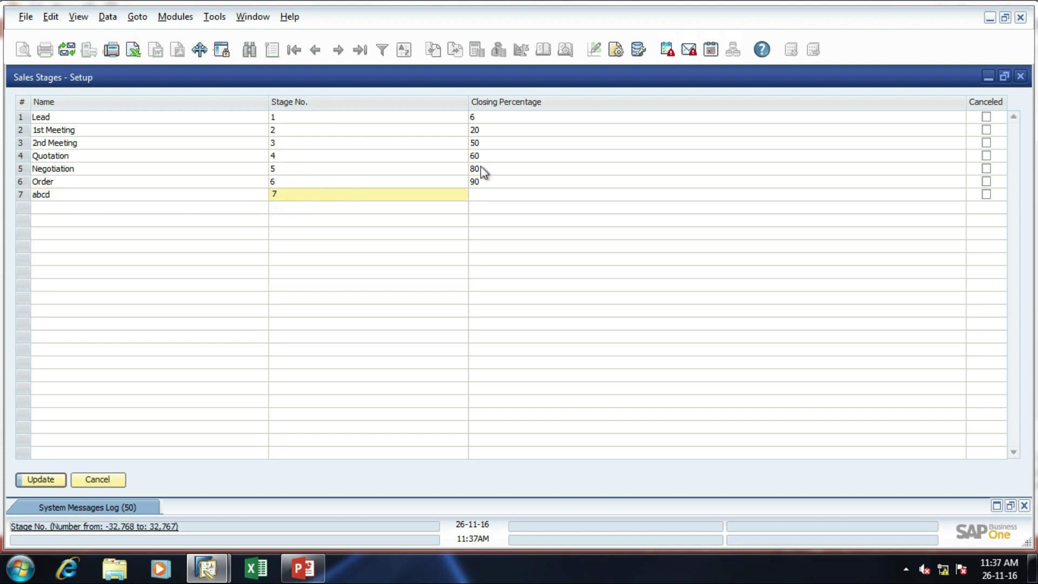
left_click(505, 197)
type("95")
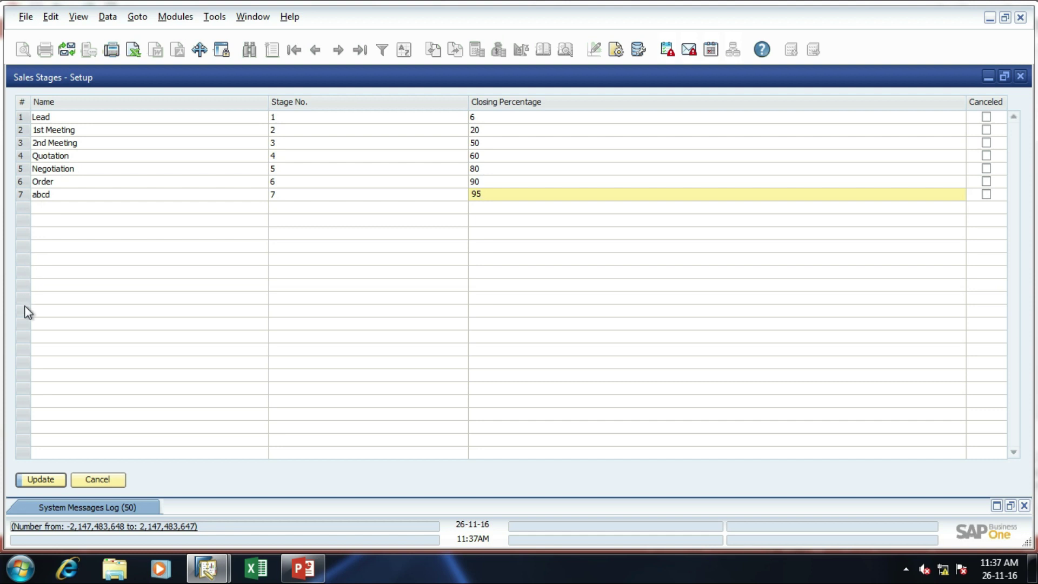
left_click(48, 472)
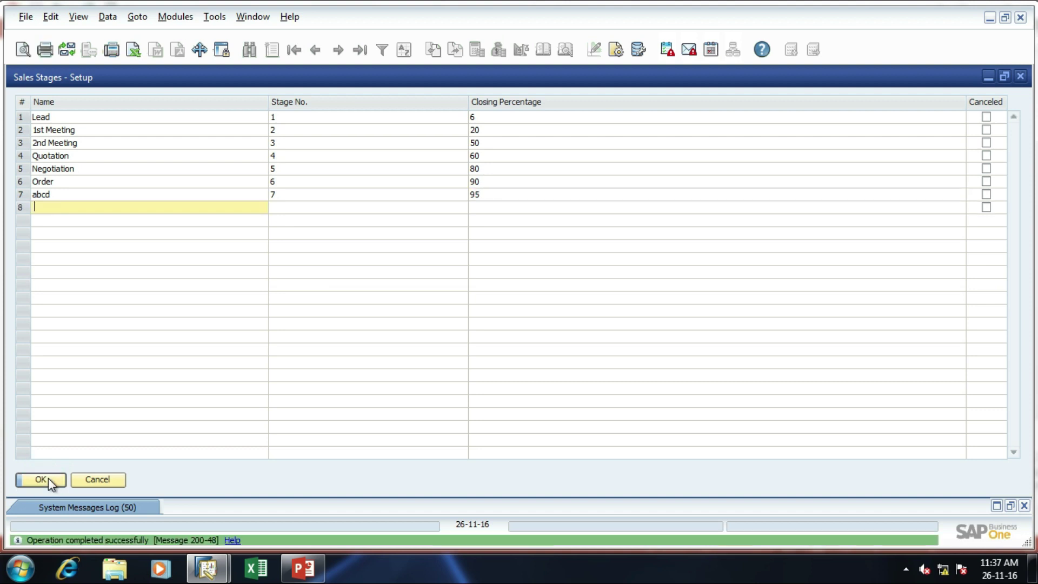
left_click(47, 478)
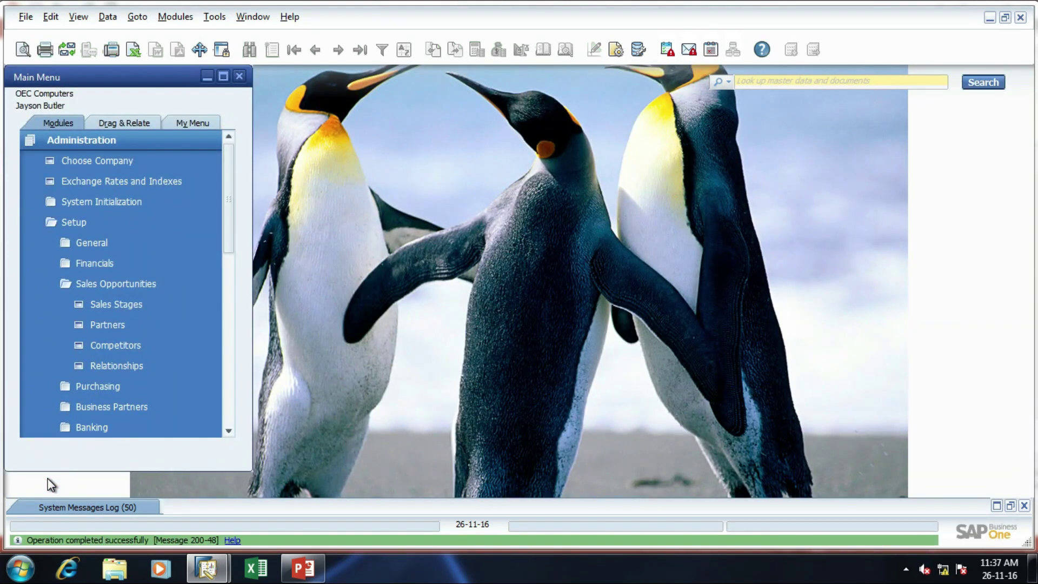
- Open the Partners setup and examine partner cbb's default relationship and its related business partner's master data record
left_click(103, 322)
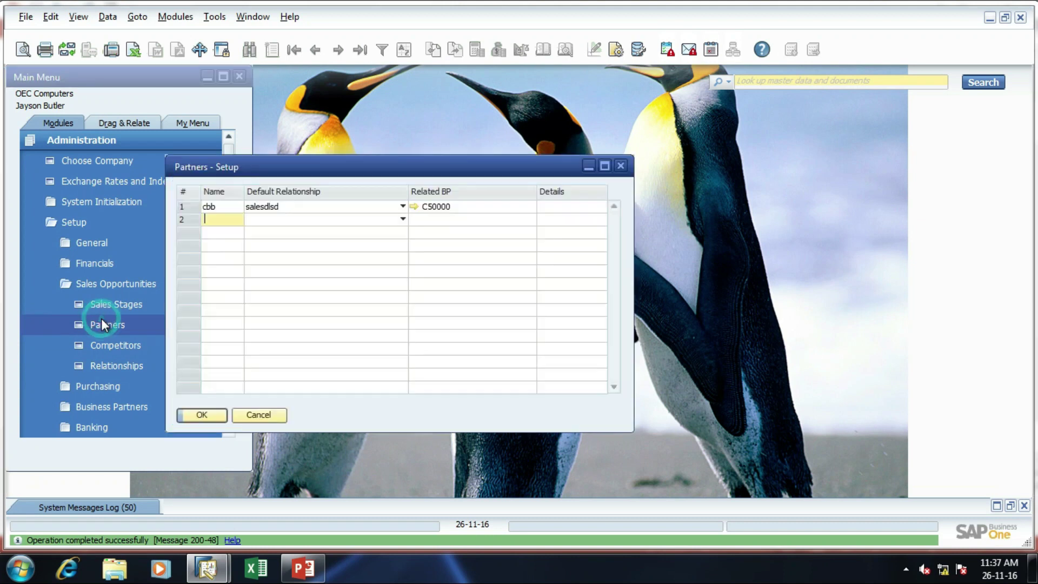
left_click(354, 207)
left_click(353, 208)
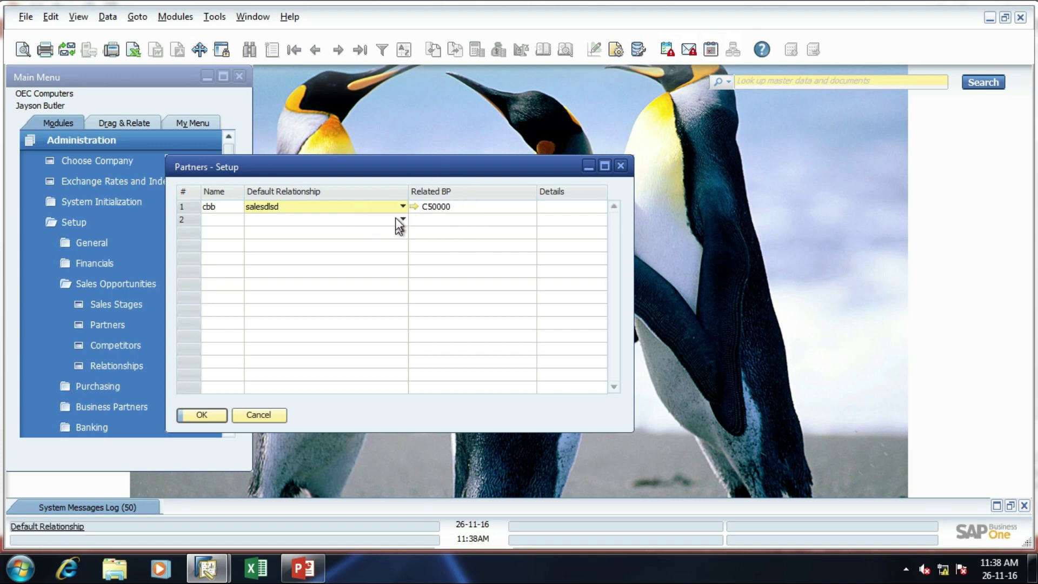
left_click(414, 207)
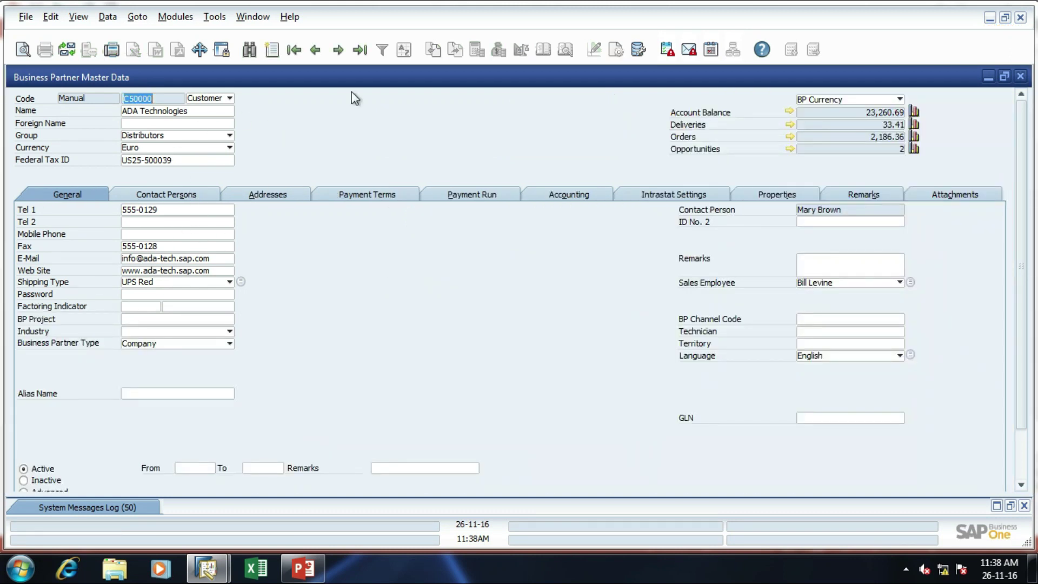
left_click(1021, 77)
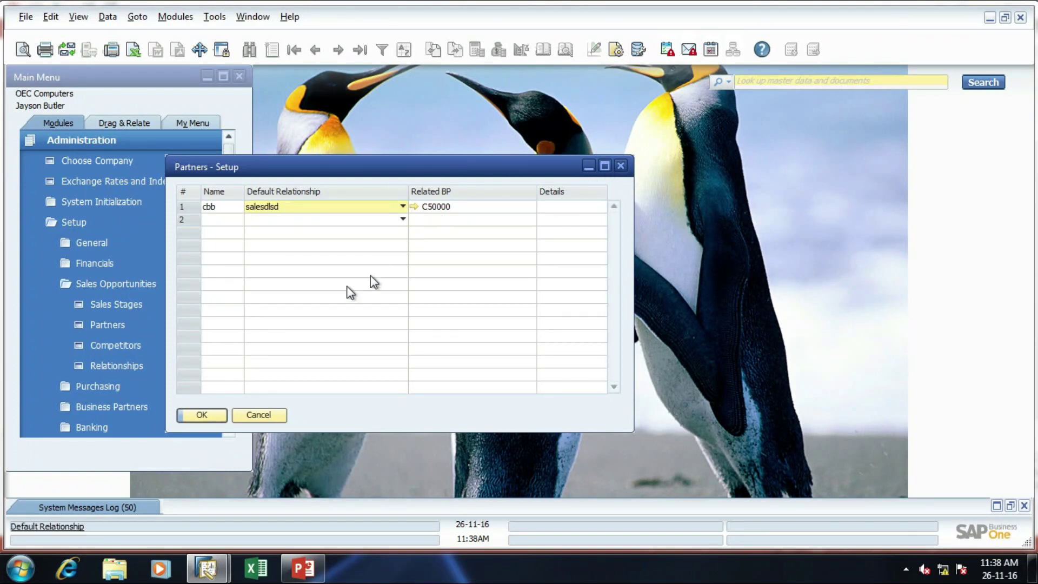
left_click(219, 219)
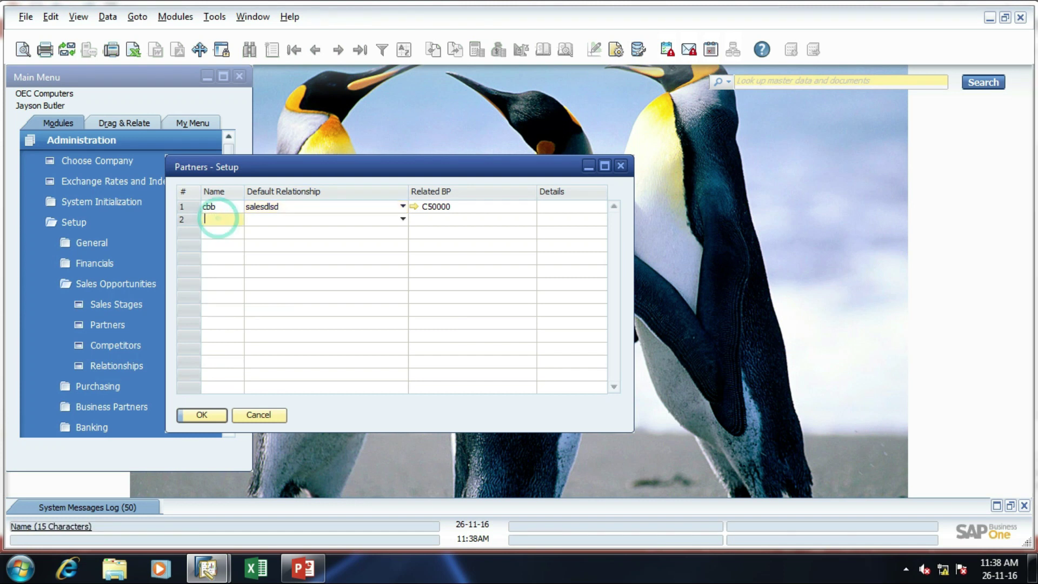
left_click(200, 416)
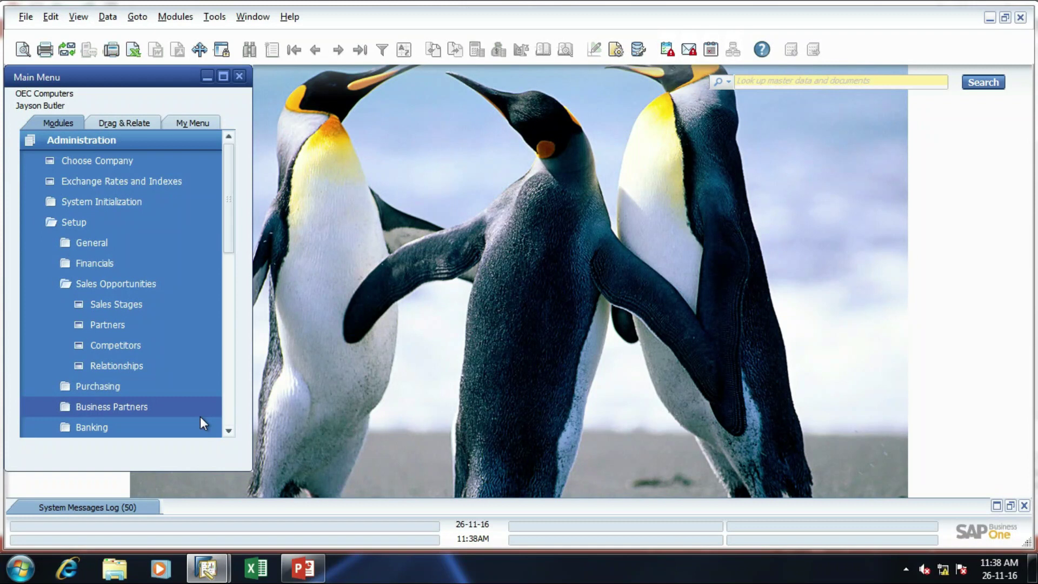
- Compare the defined entries in the Relationships setup with the default relationship options offered for partner cbb
left_click(149, 363)
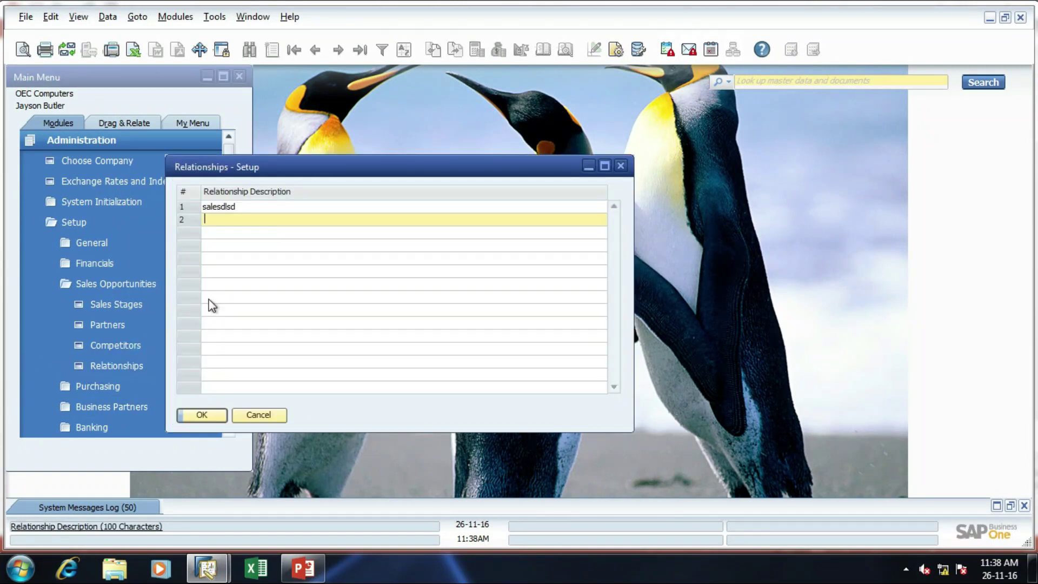
left_click(259, 414)
left_click(138, 323)
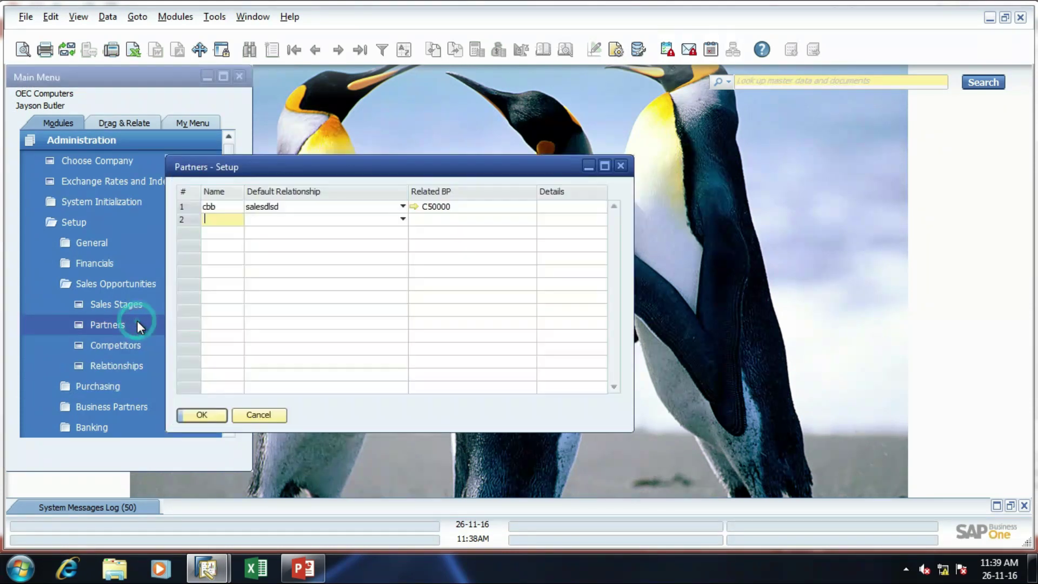
left_click(335, 206)
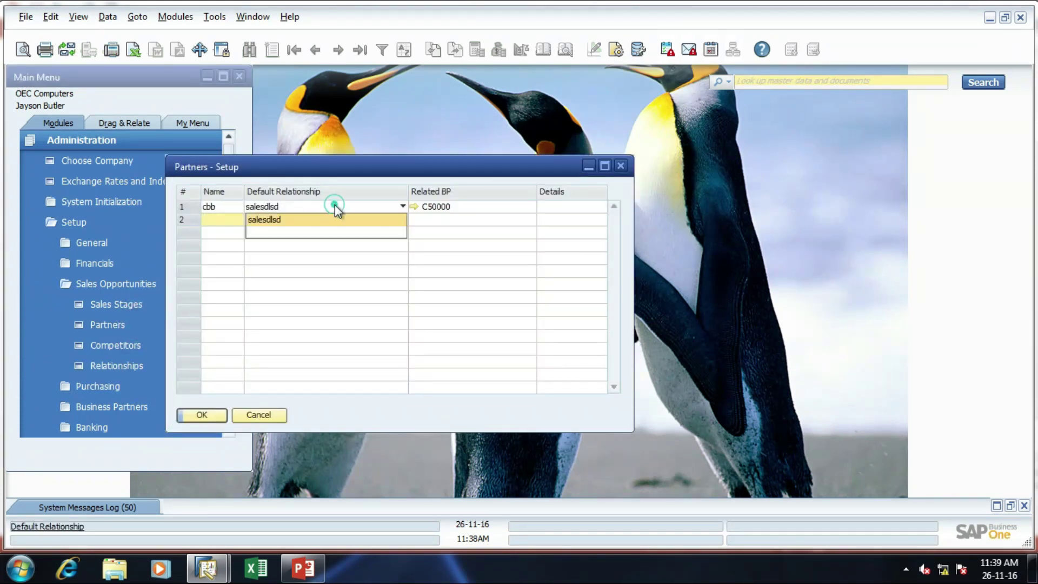
left_click(288, 204)
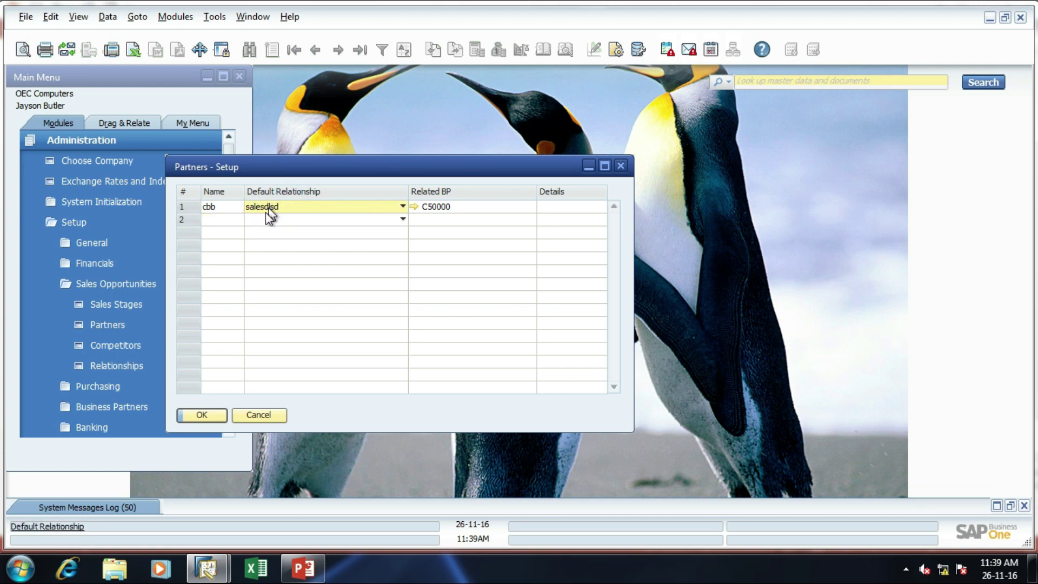
left_click(257, 416)
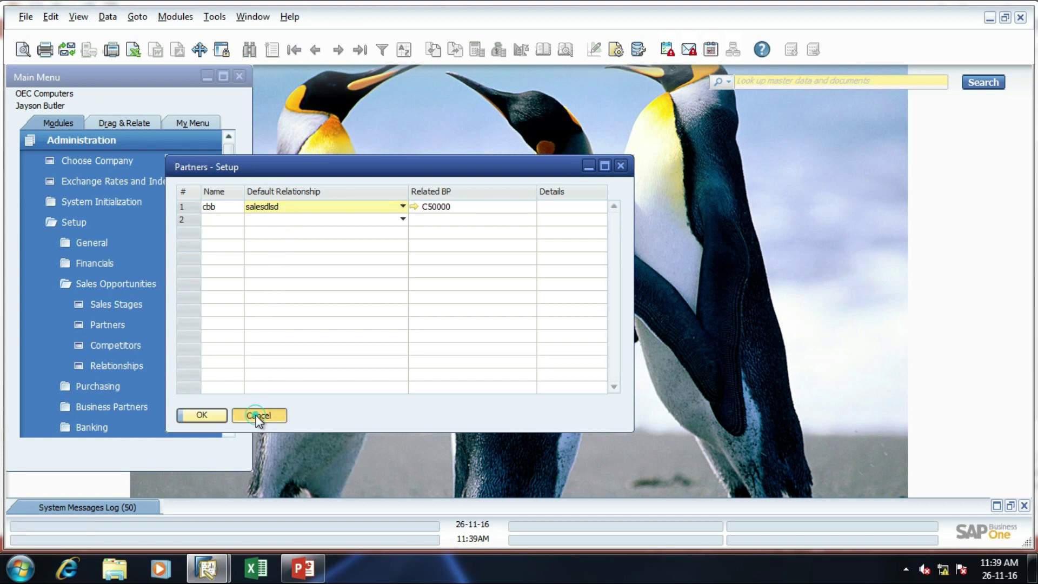
- Add "normal business customer" as a second relationship description in the Relationships setup and save it
left_click(139, 365)
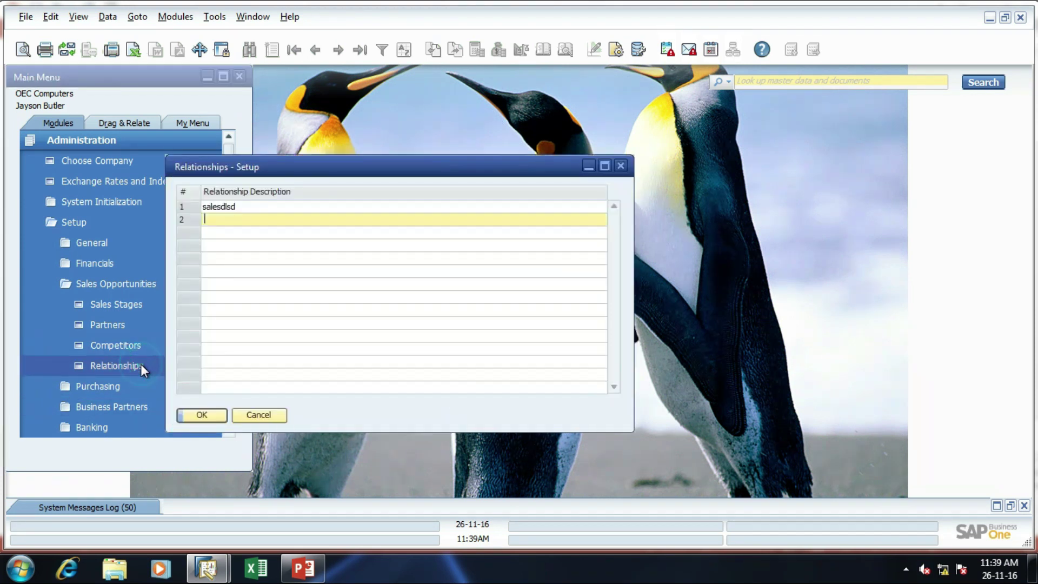
left_click(229, 217)
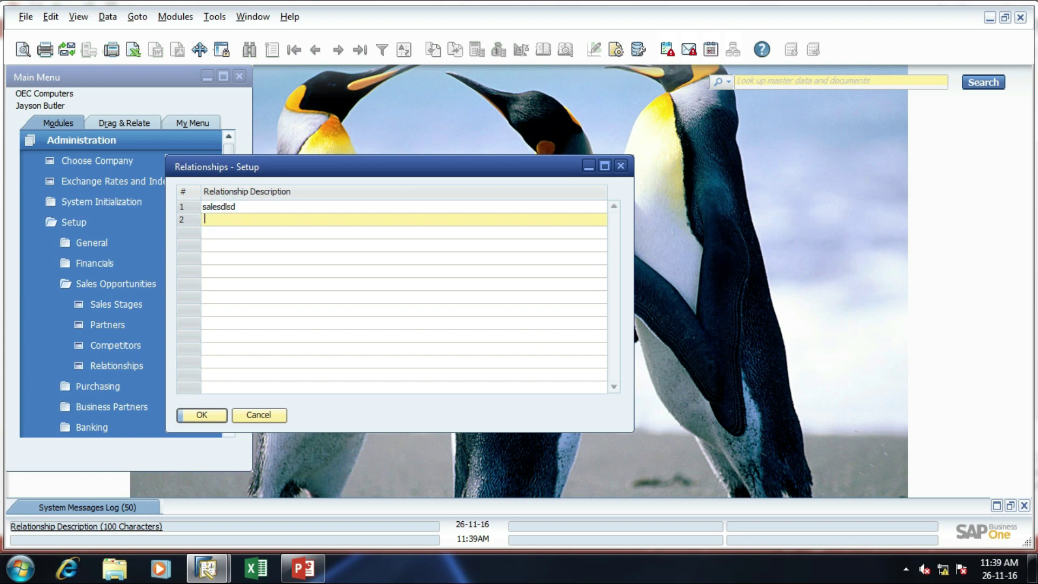
type("norm")
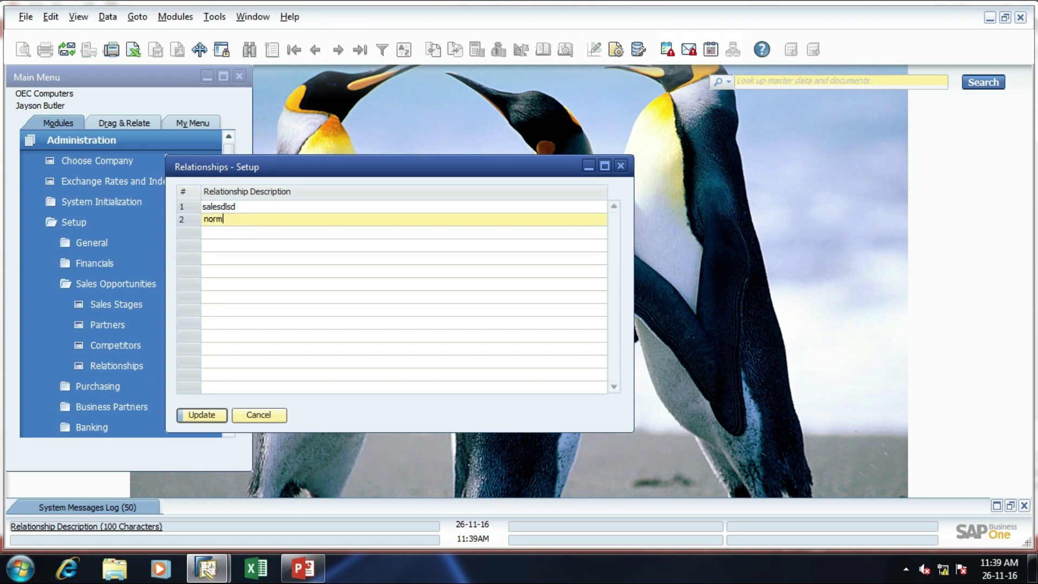
type("al business customer")
left_click(196, 413)
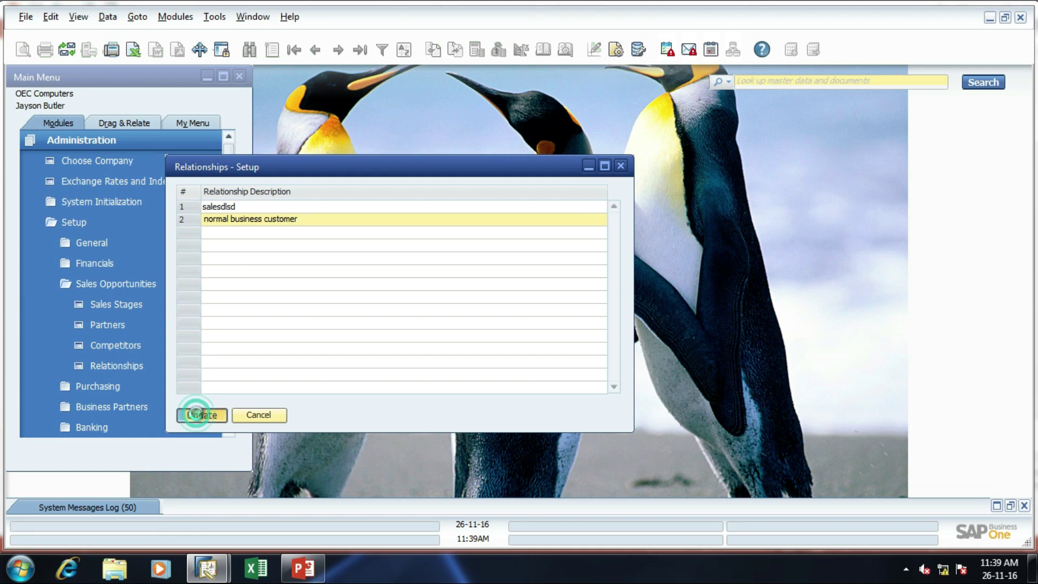
left_click(196, 413)
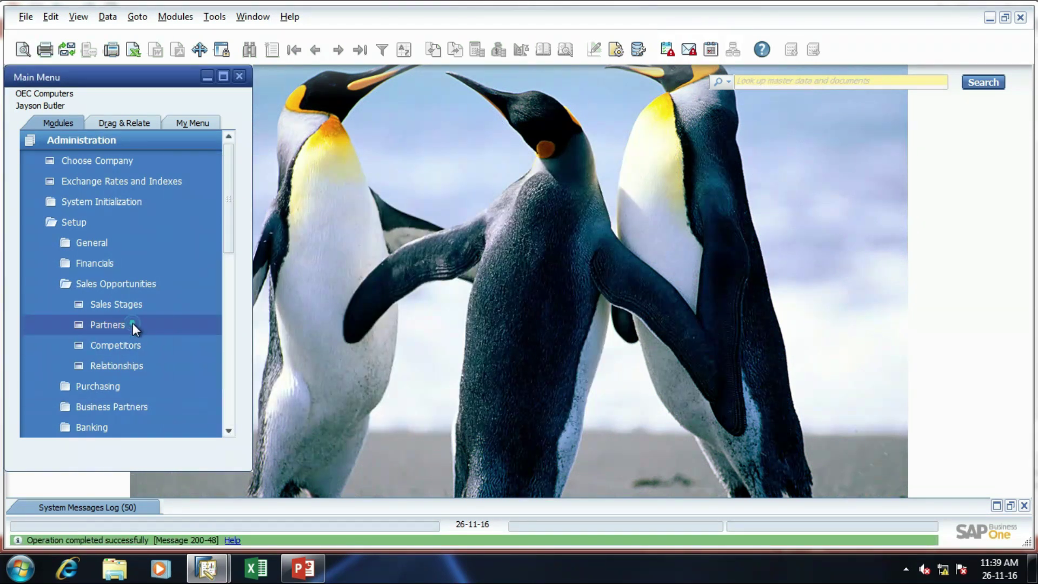
- Set partner cbb's default relationship to normal business customer in the Partners setup and save it
left_click(132, 324)
left_click(301, 206)
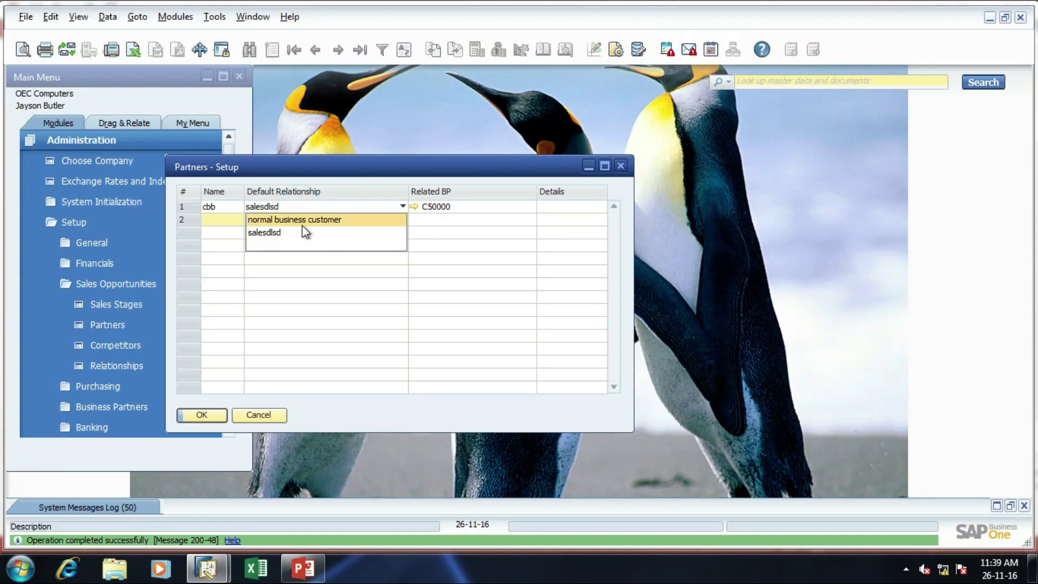
left_click(300, 216)
left_click(200, 414)
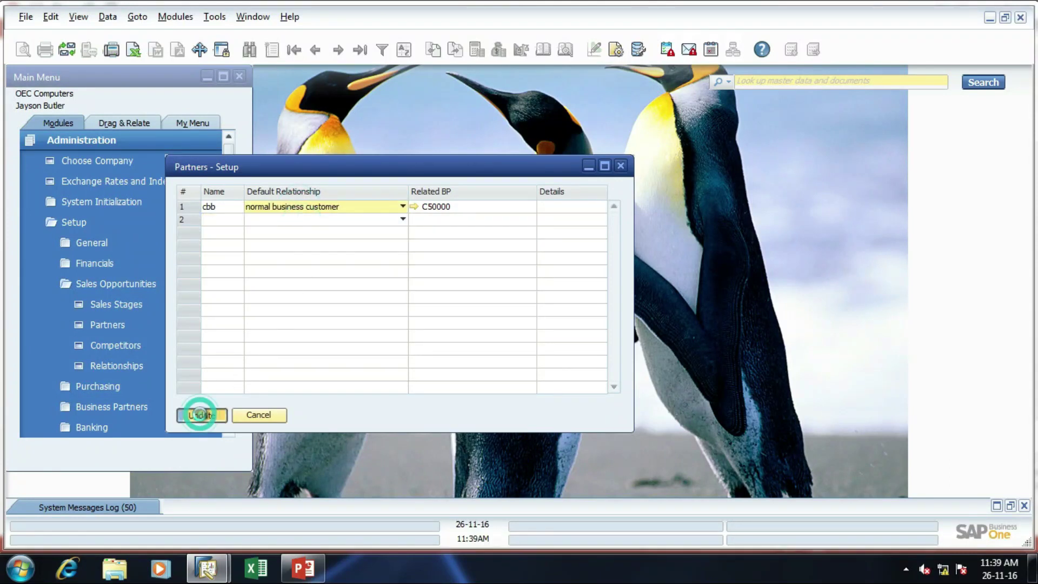
left_click(200, 414)
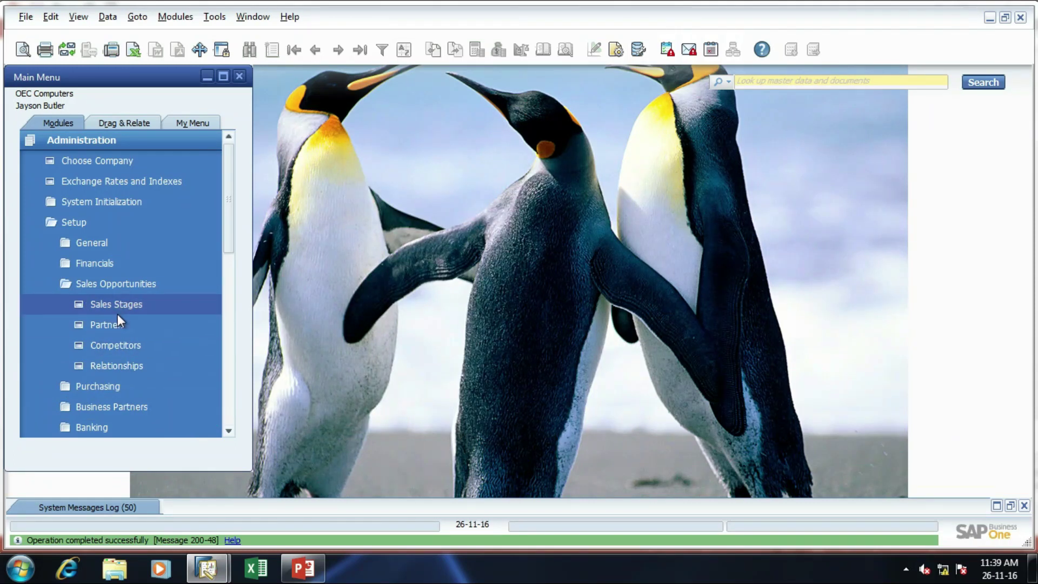
- Add competitor pwc with a High threat level in the Competitors setup, save it and close the setup
left_click(115, 351)
left_click(224, 204)
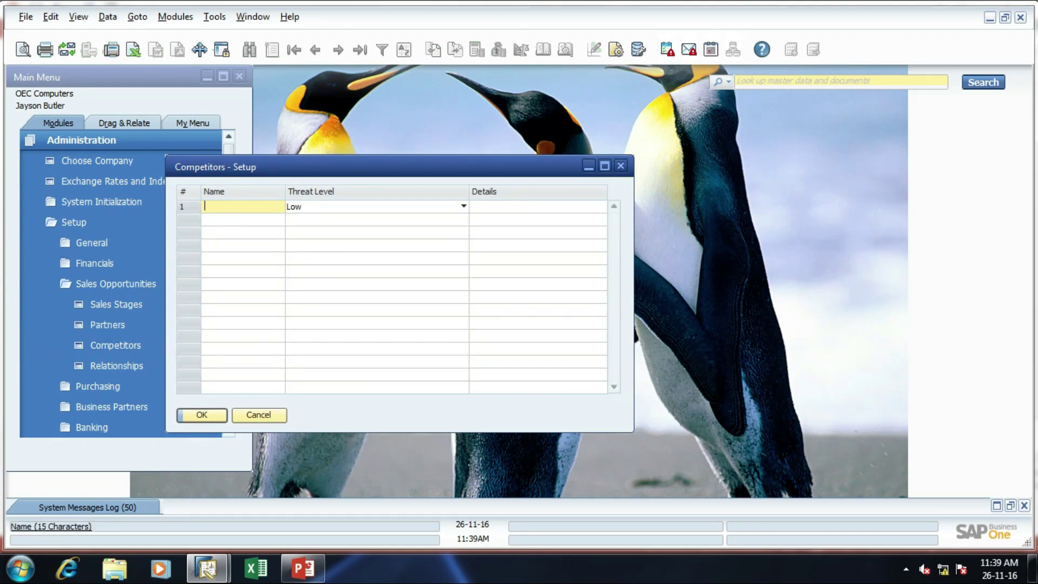
type("pwc")
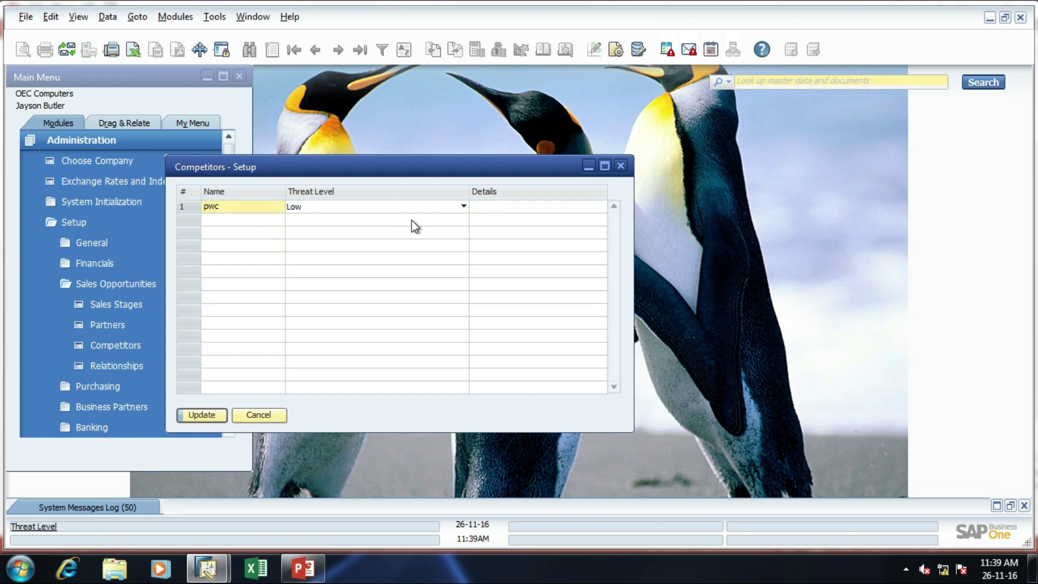
left_click(400, 208)
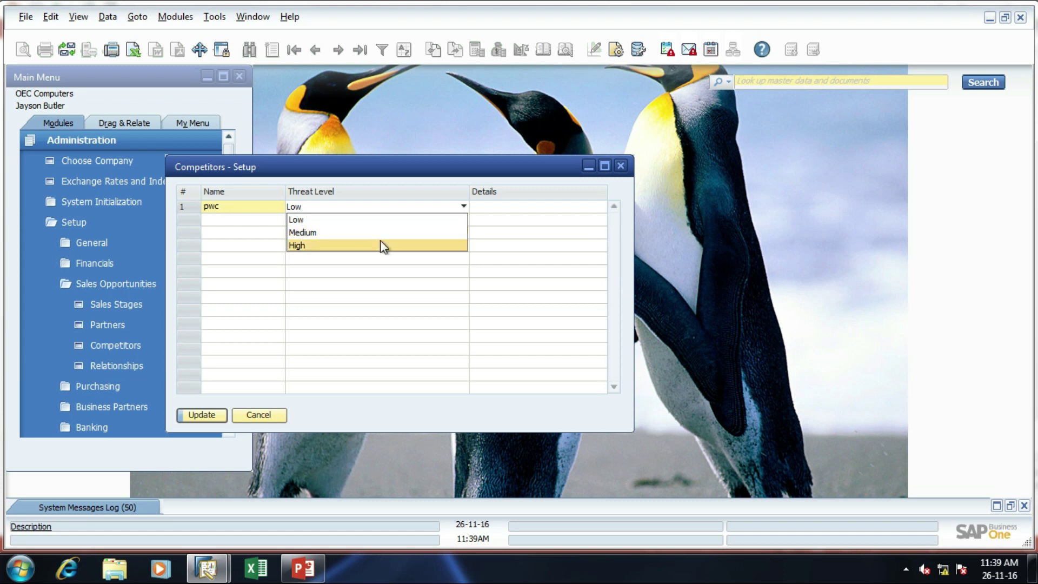
left_click(382, 245)
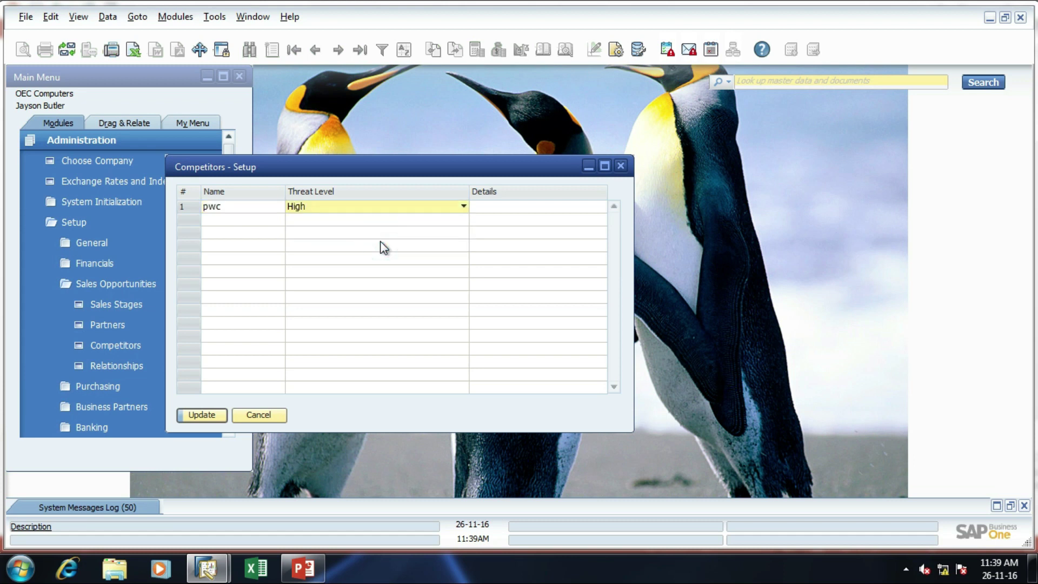
left_click(540, 206)
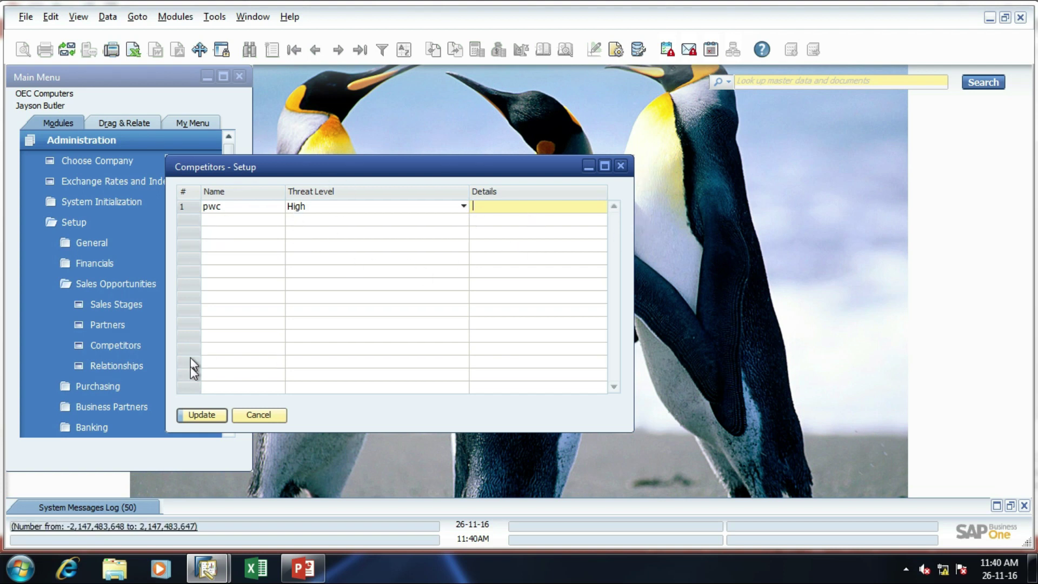
left_click(203, 417)
left_click(204, 419)
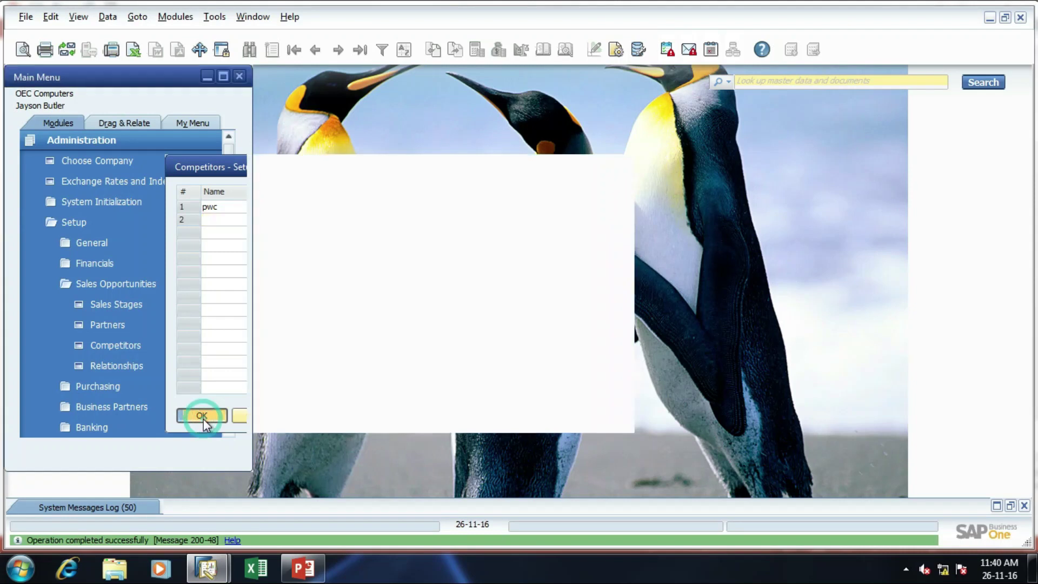
- Open a new Sales Opportunity from the Sales Opportunities module and choose Donald Trump as its business partner
left_click(111, 282)
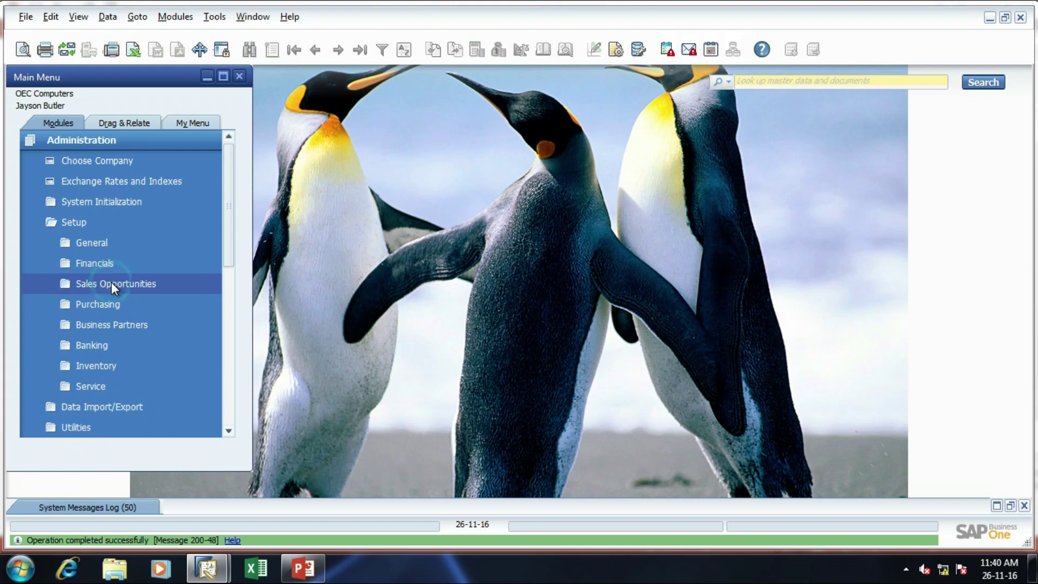
left_click(102, 141)
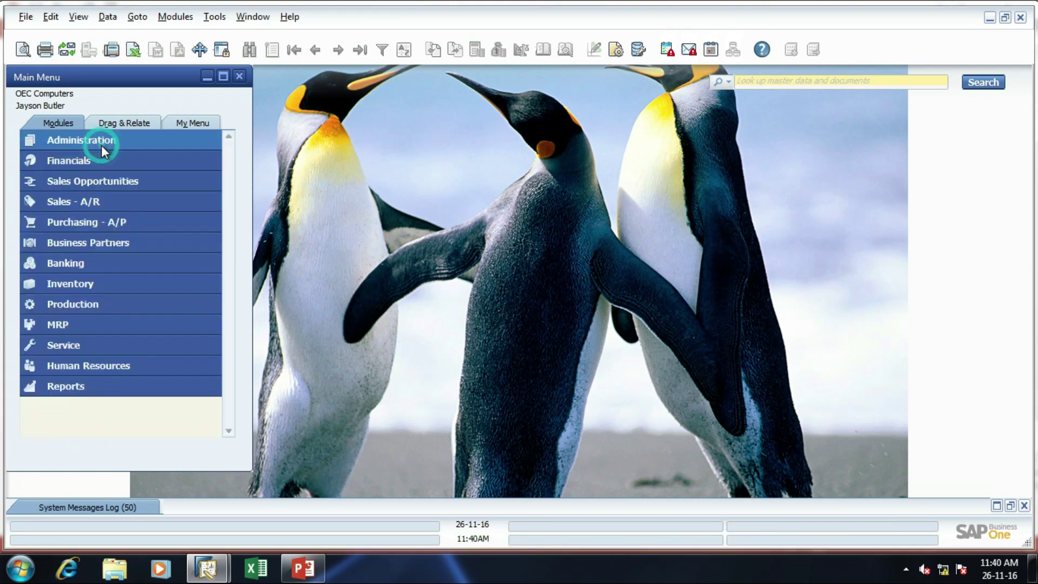
left_click(93, 178)
left_click(93, 196)
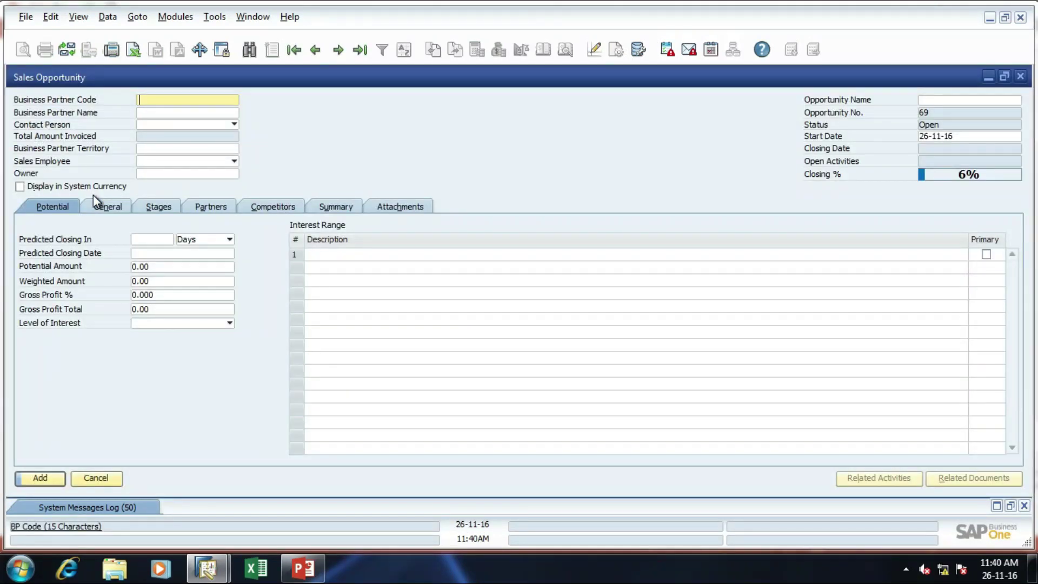
key("Tab")
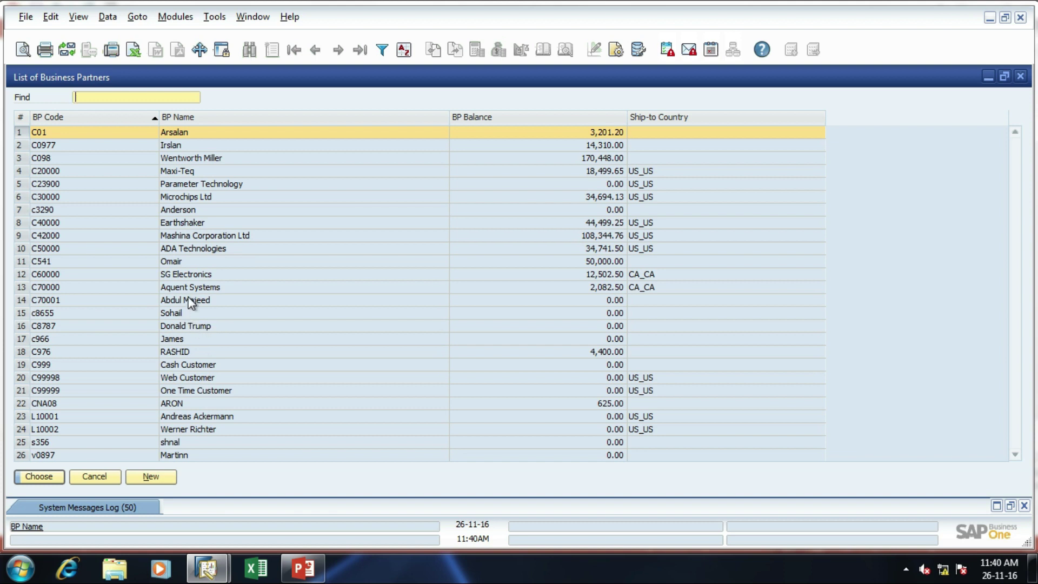
double_click(186, 326)
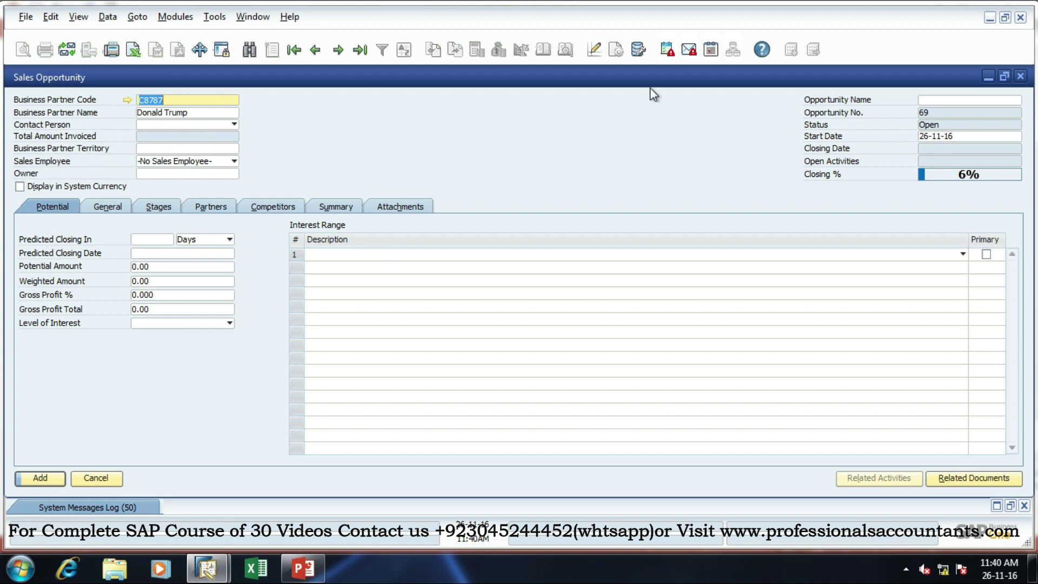
- Set the opportunity's predicted closing to 60 days
left_click(928, 100)
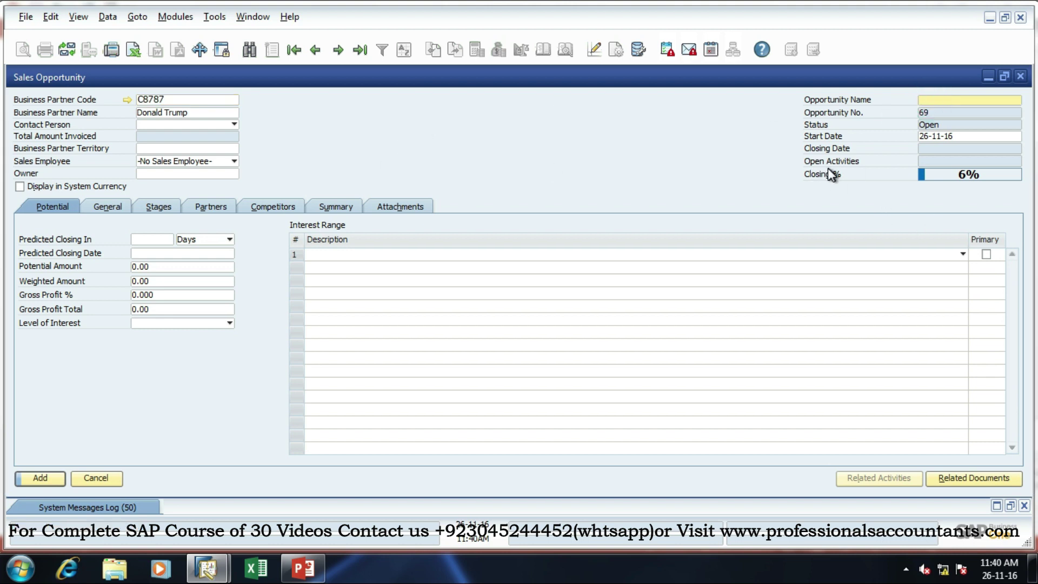
left_click(144, 238)
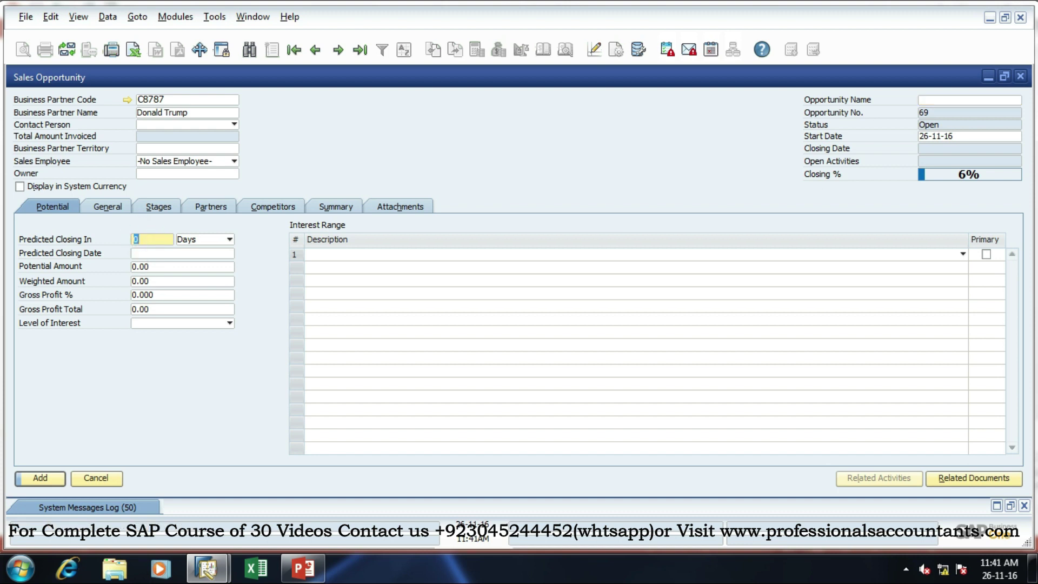
type("60")
key("Tab")
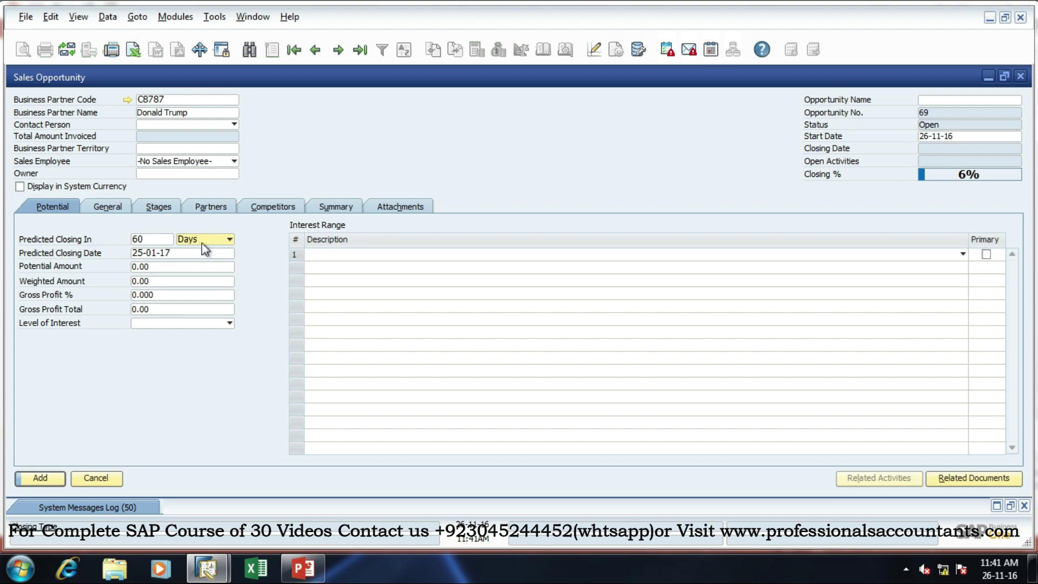
- Set the opportunity's potential amount to 100,000 and its gross profit to 30%
left_click(167, 267)
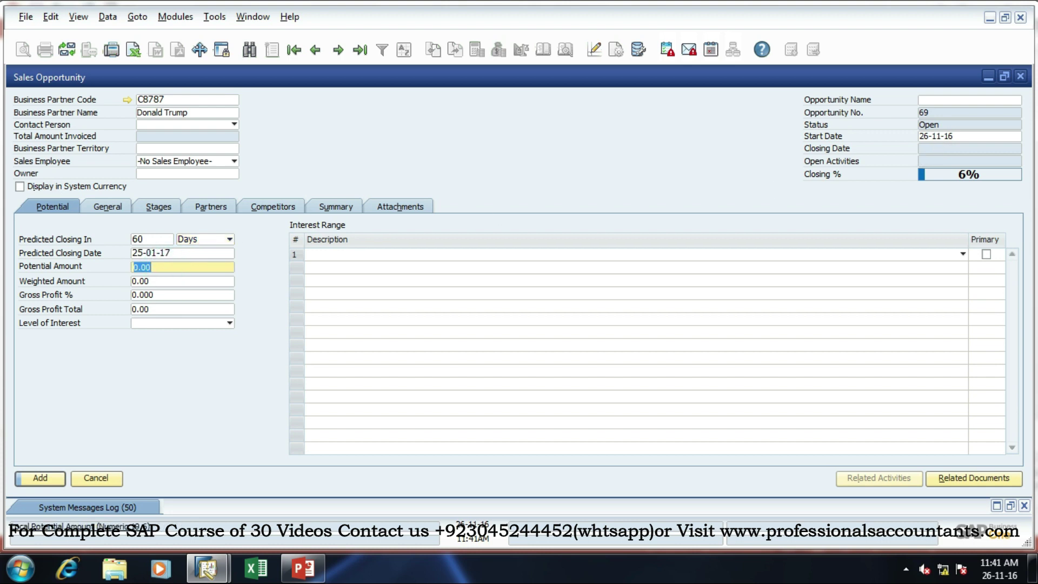
type("100000")
left_click(173, 281)
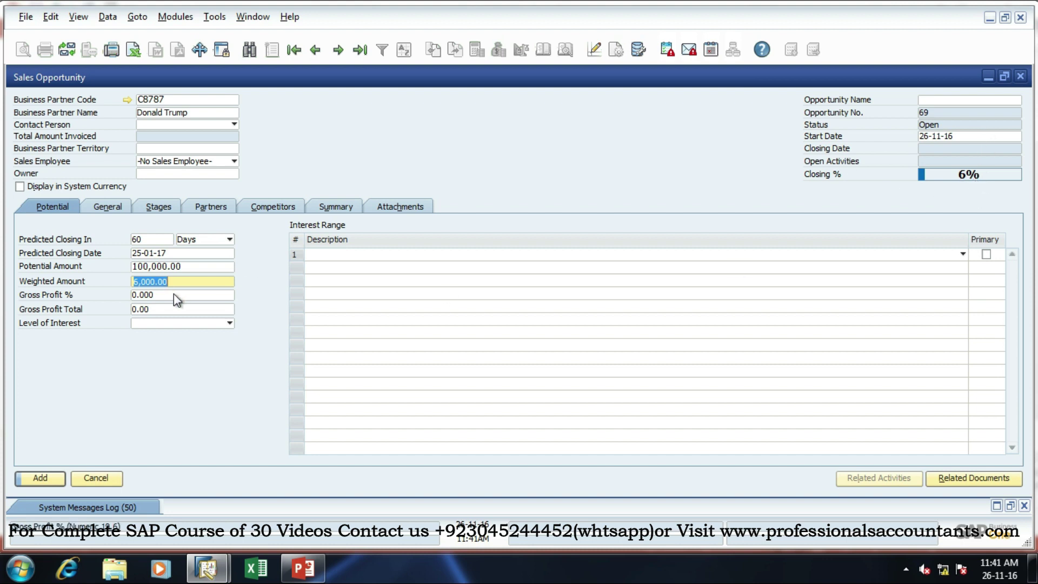
key("Tab")
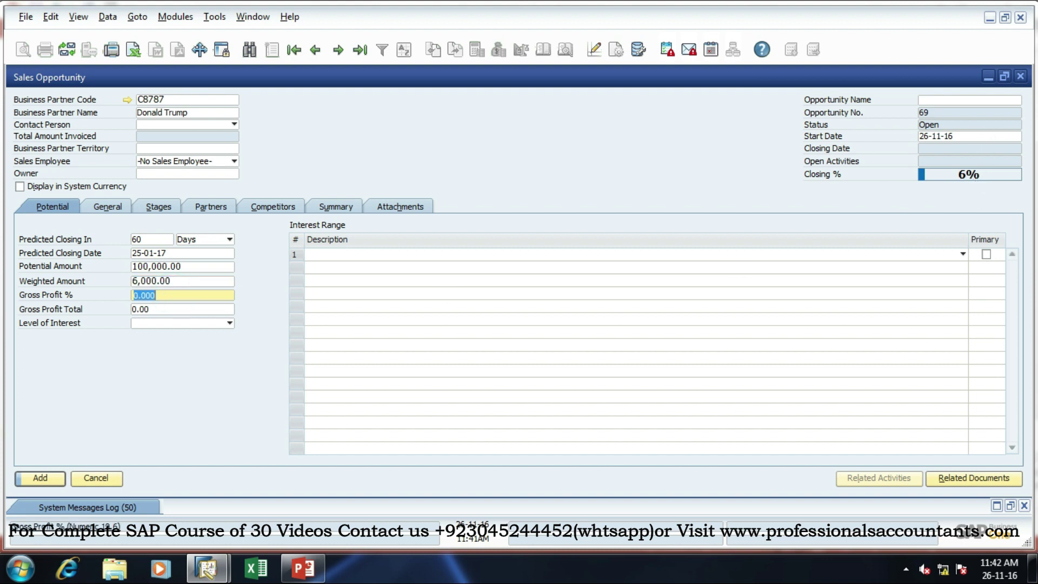
type("30")
key("Tab")
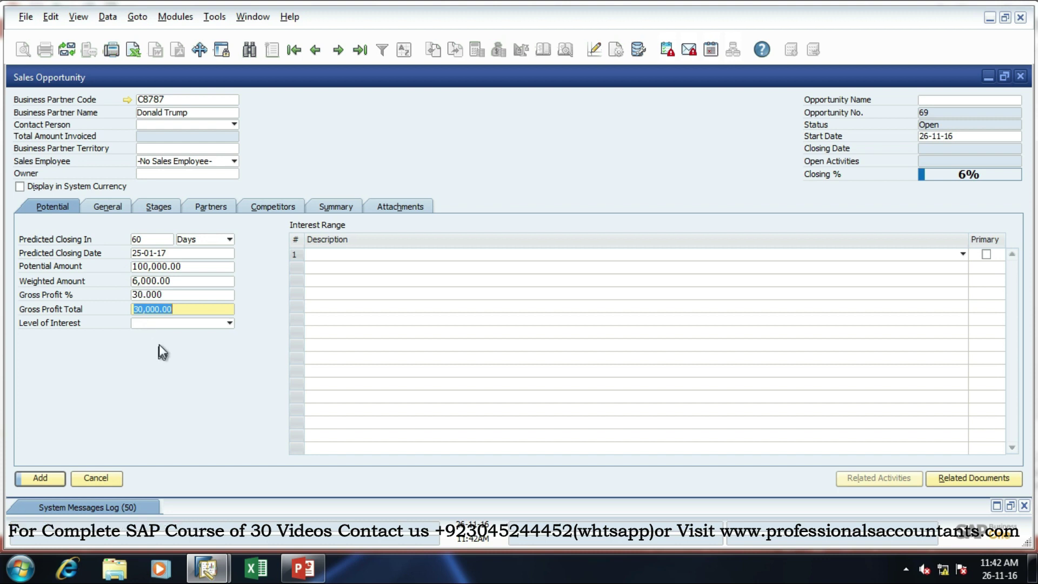
- Examine the Level of Interest setup and the interest range choices without defining any new entry
left_click(185, 323)
left_click(187, 334)
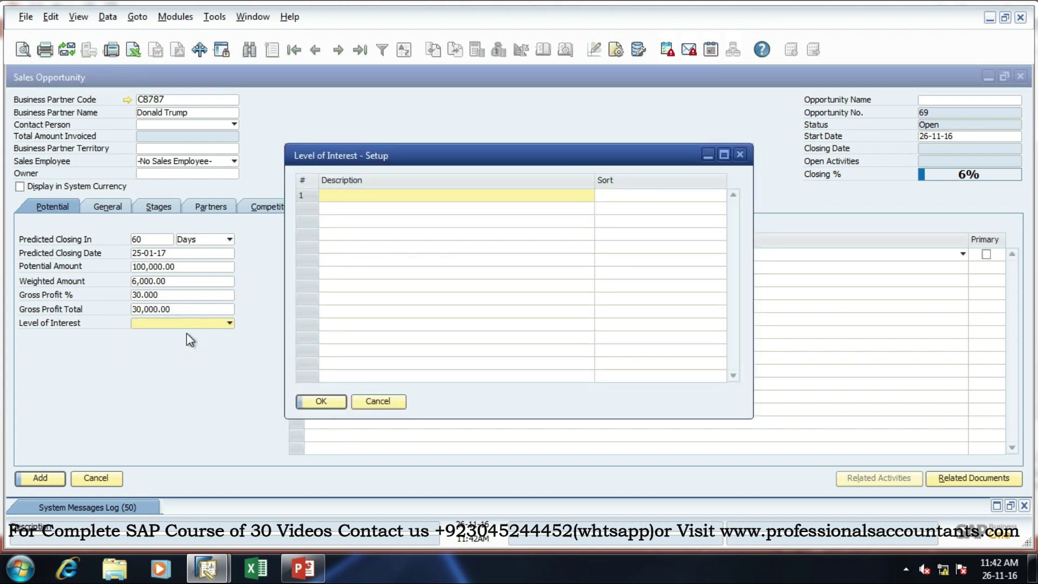
left_click(400, 402)
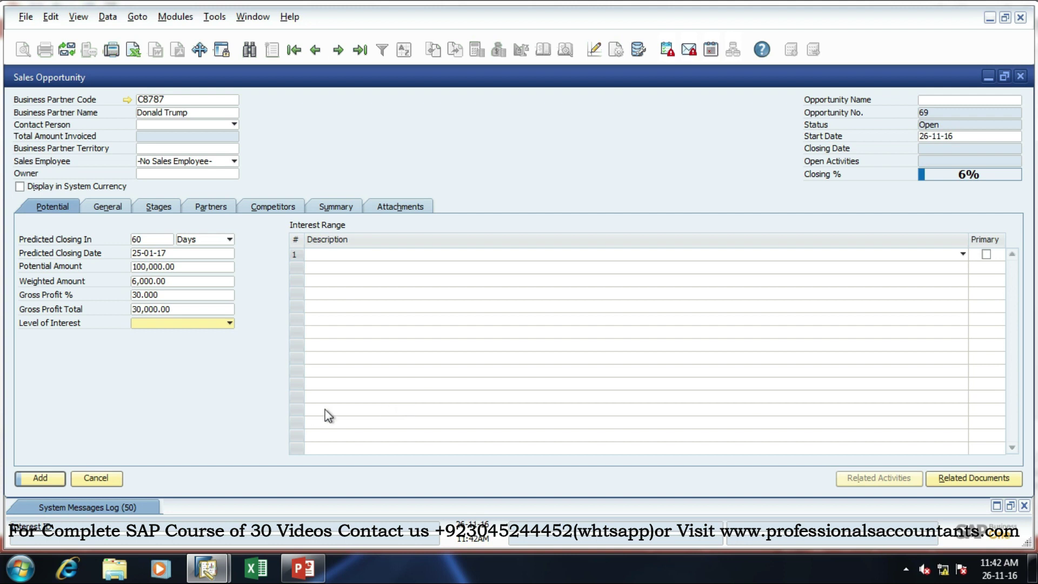
left_click(433, 257)
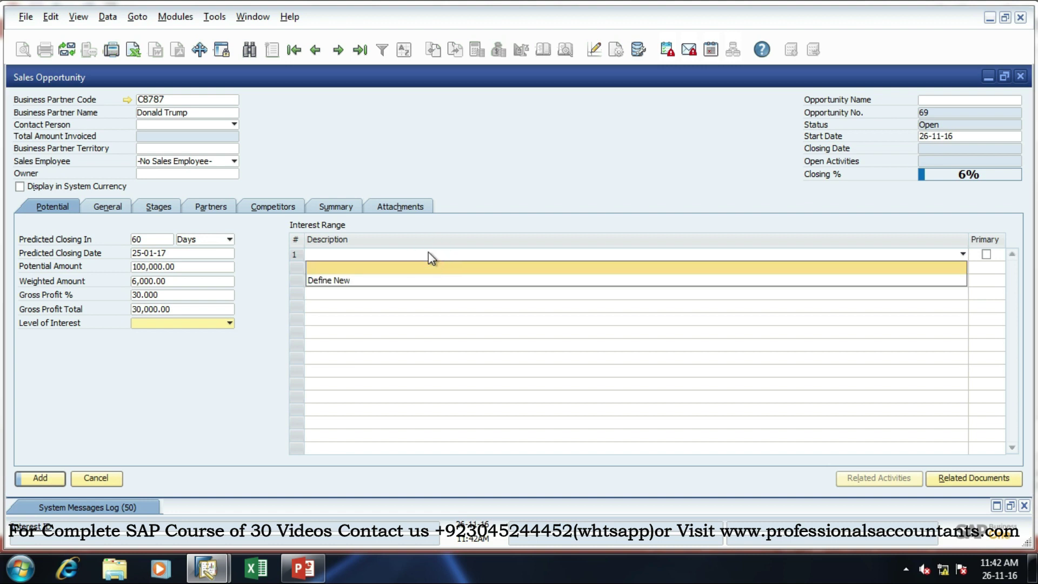
left_click(165, 377)
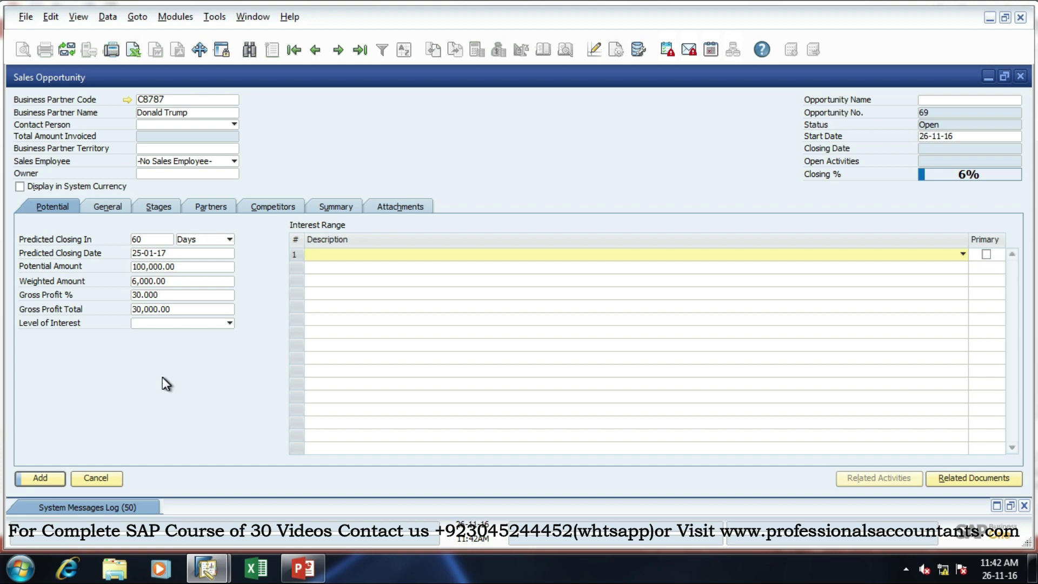
- Examine the opportunity's general details and its first stage row, including the stages available for selection
left_click(112, 209)
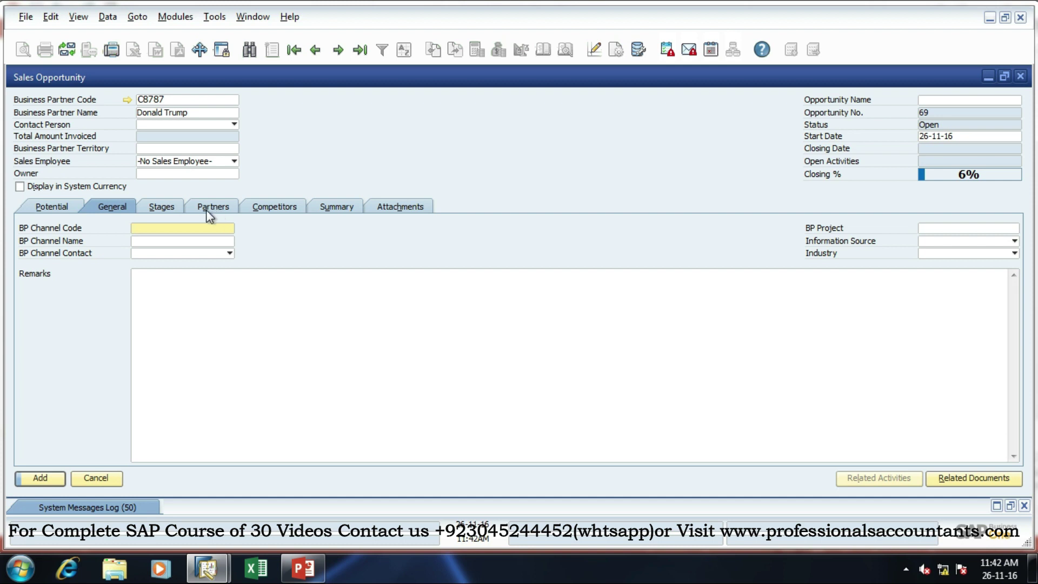
left_click(174, 209)
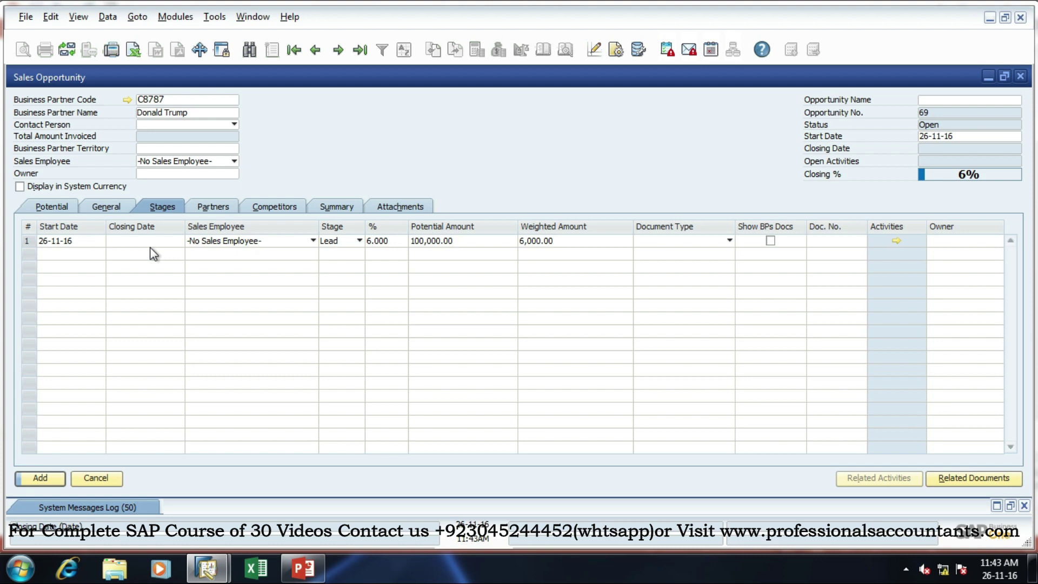
left_click(26, 242)
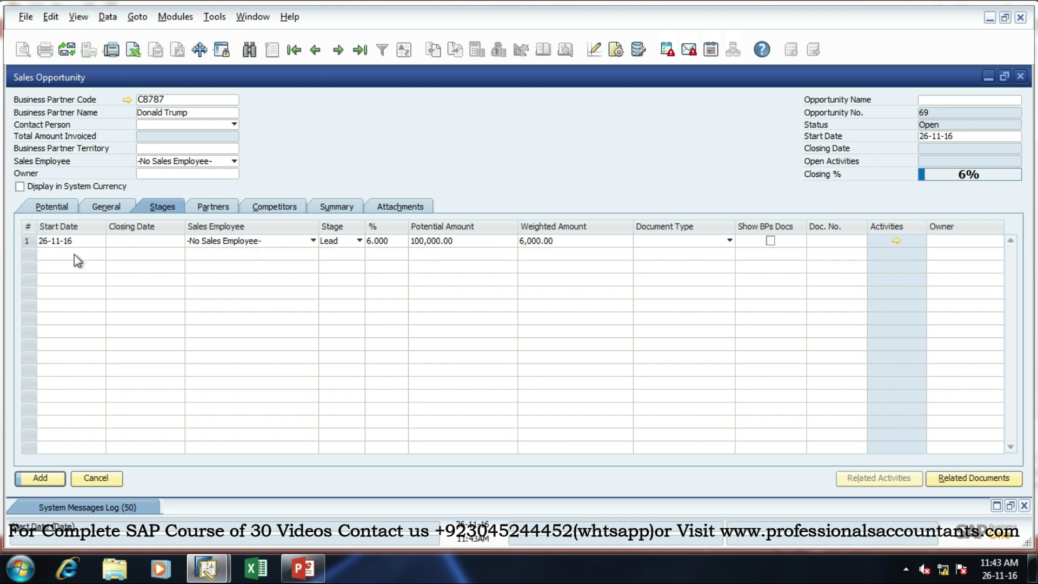
left_click(350, 246)
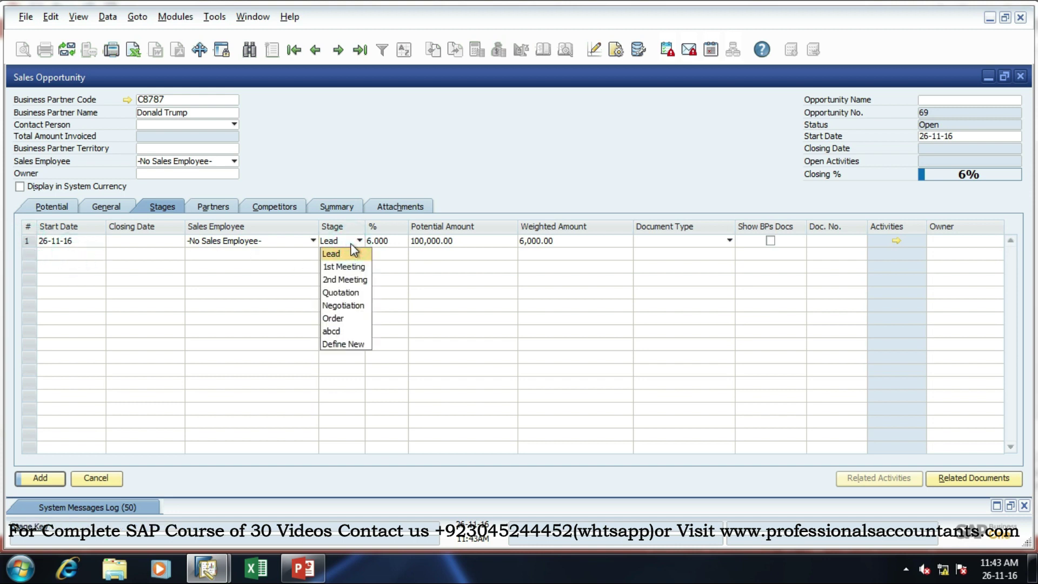
left_click(350, 242)
left_click(350, 242)
left_click(439, 294)
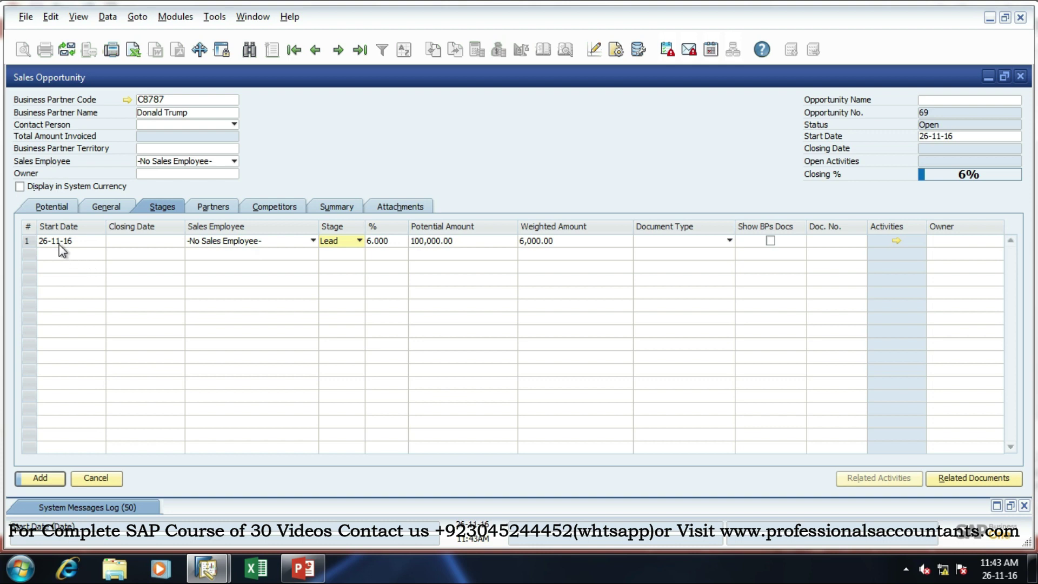
- Add the sales opportunity, and reopen the saved record at its stages
left_click(38, 478)
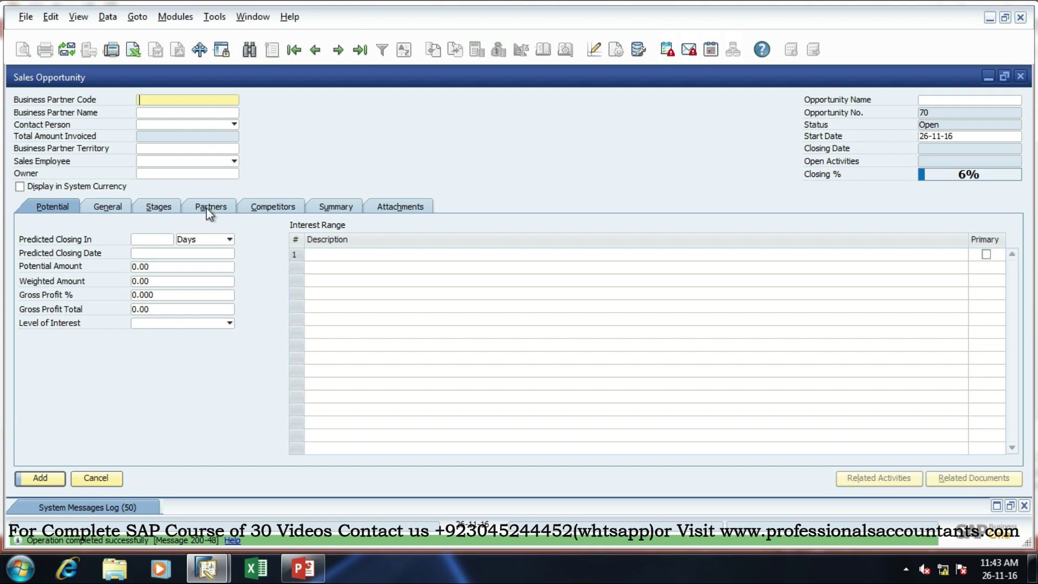
left_click(316, 52)
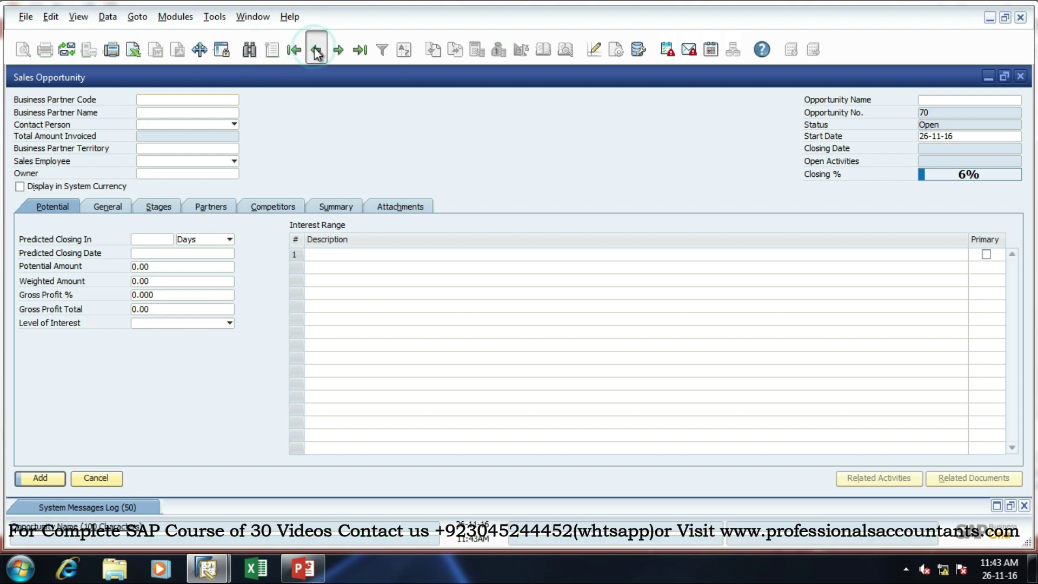
left_click(157, 208)
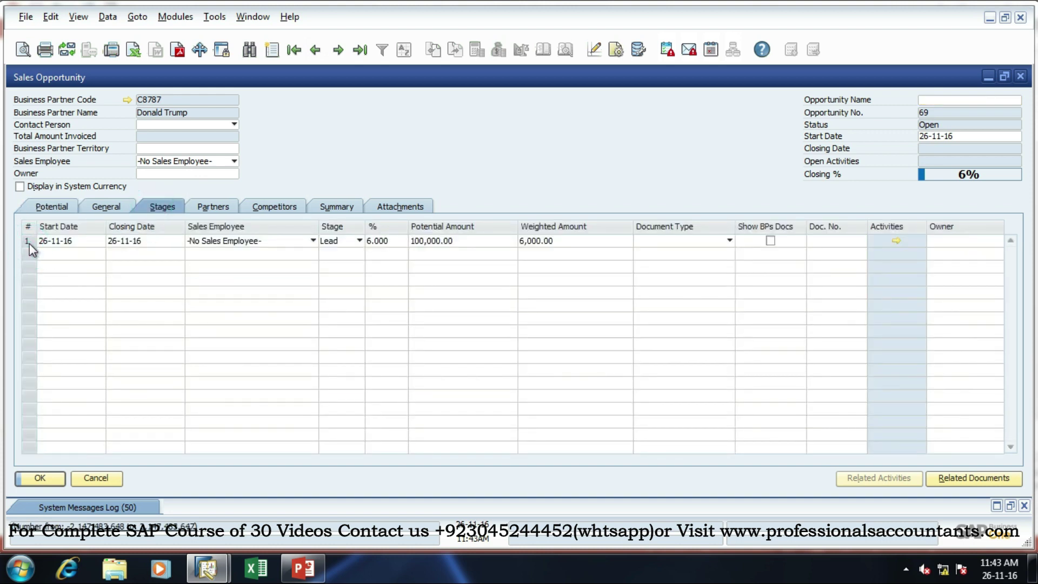
- Add a second stage row to the opportunity, try 1st Meeting as its stage, and set it to Order
right_click(32, 239)
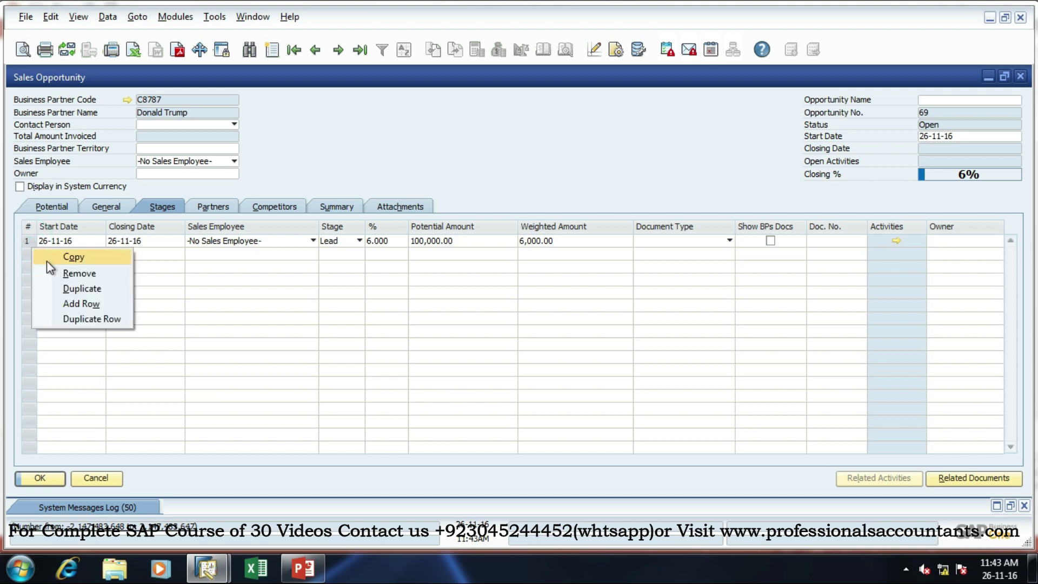
left_click(64, 303)
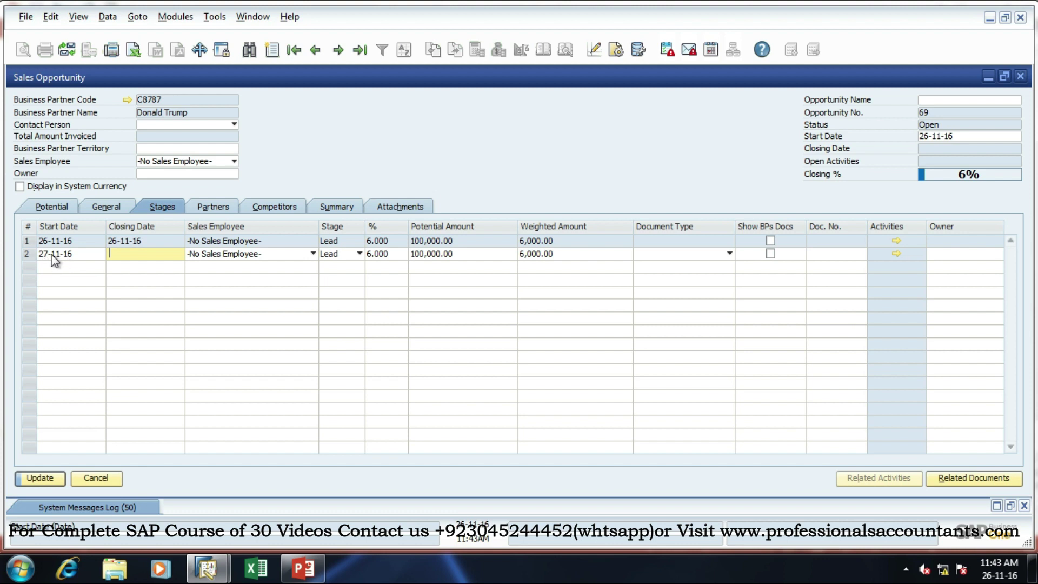
left_click(331, 259)
left_click(343, 283)
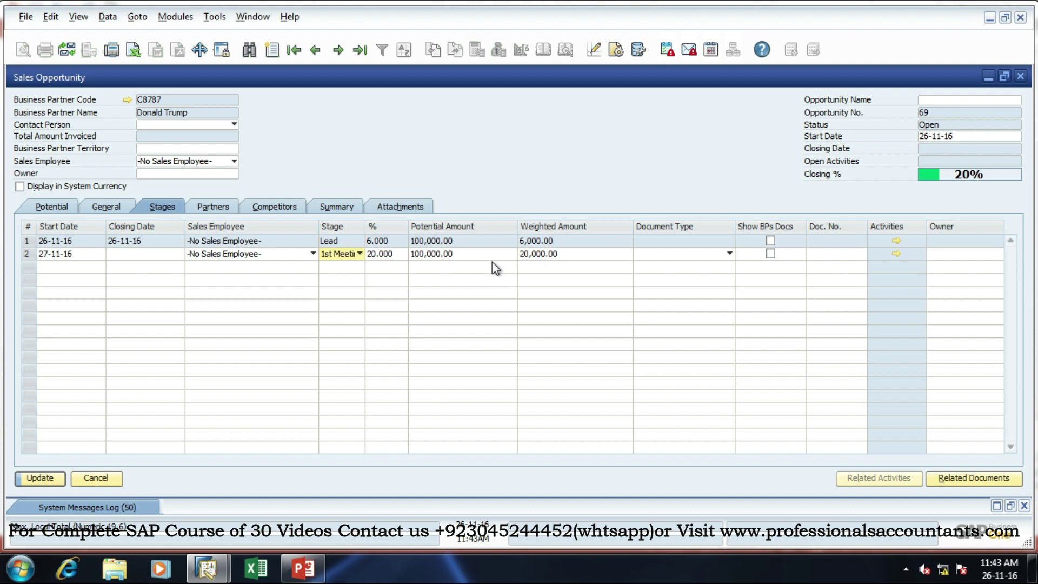
left_click(358, 256)
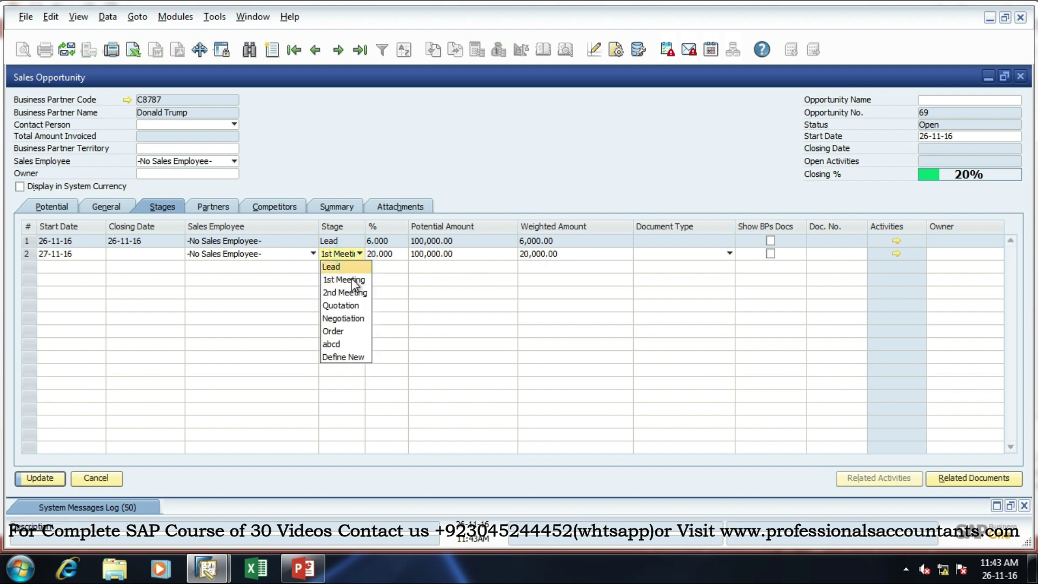
left_click(348, 331)
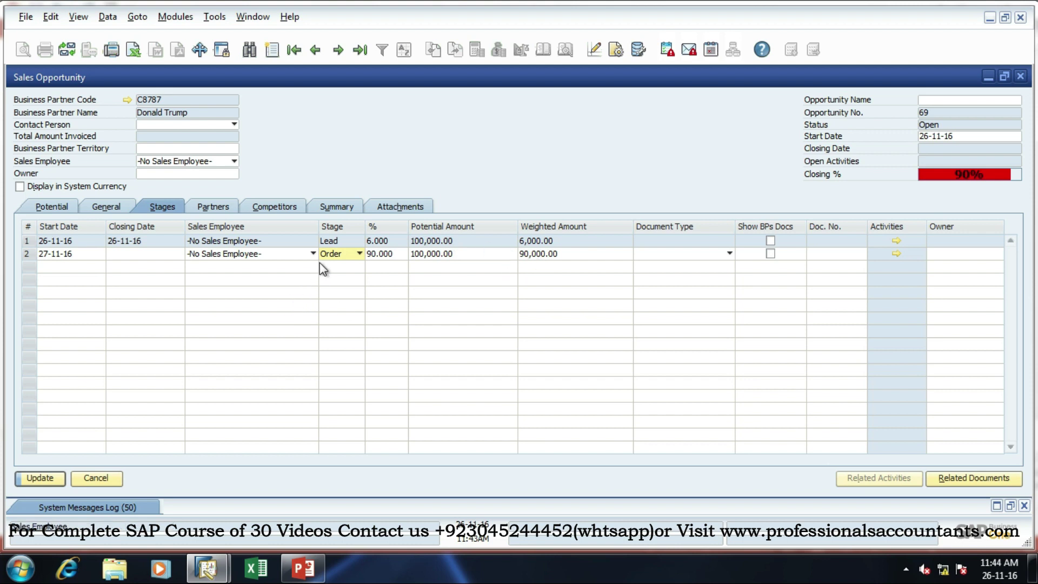
- Set the opportunity's second stage to abcd, and add cbb as its partner
left_click(337, 262)
left_click(340, 340)
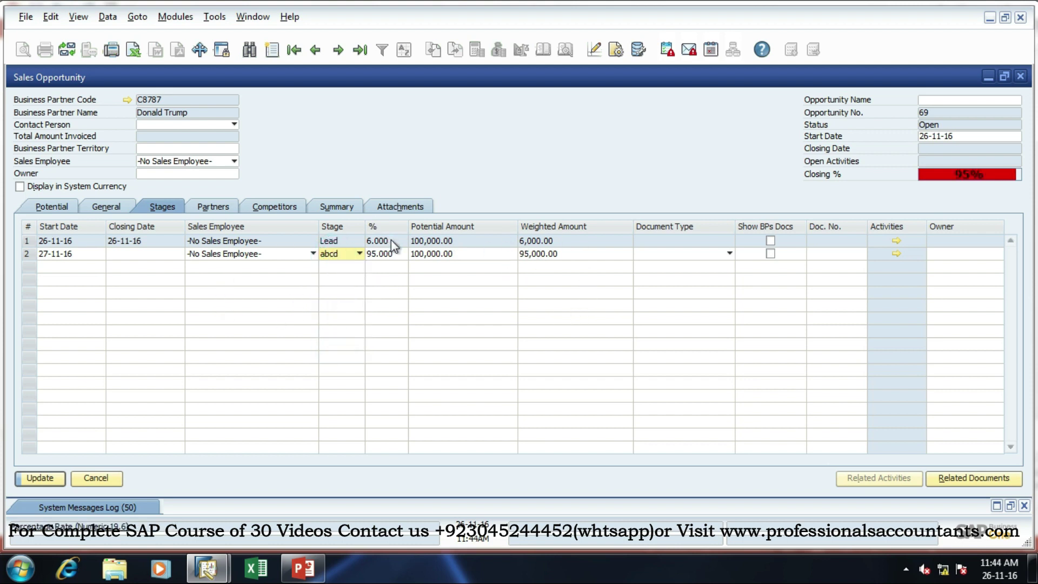
left_click(230, 205)
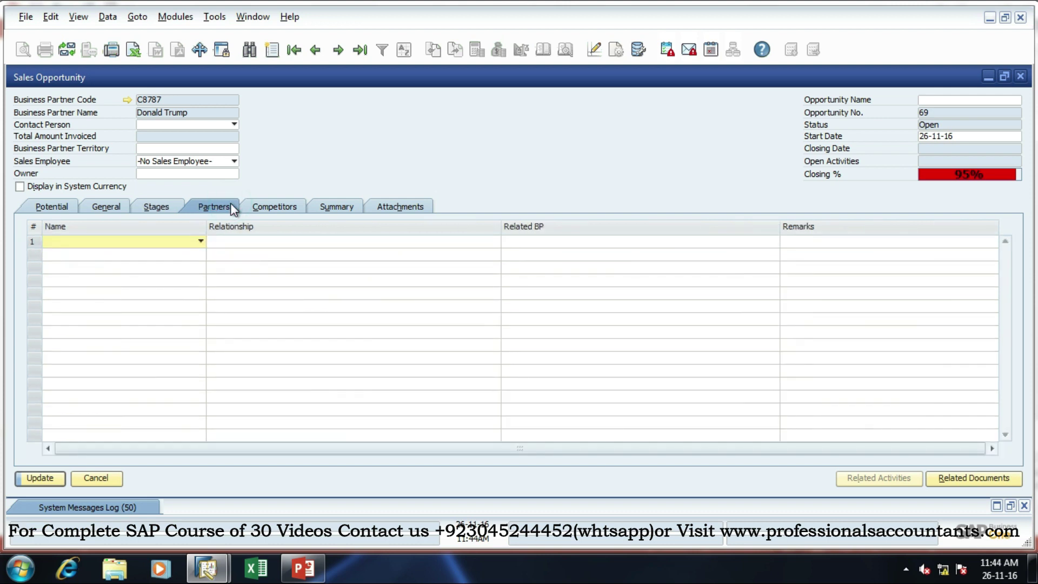
left_click(201, 242)
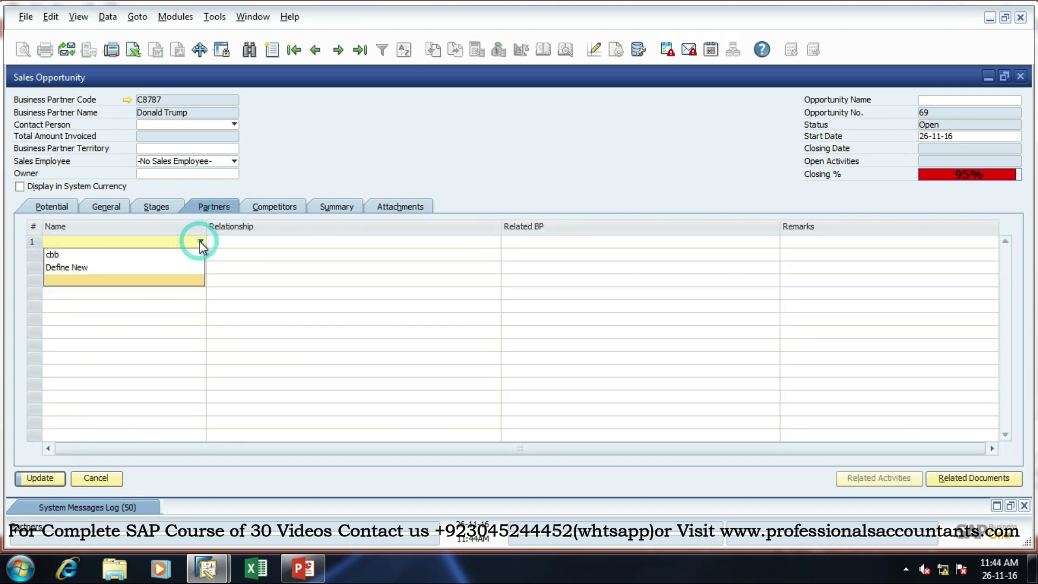
left_click(162, 254)
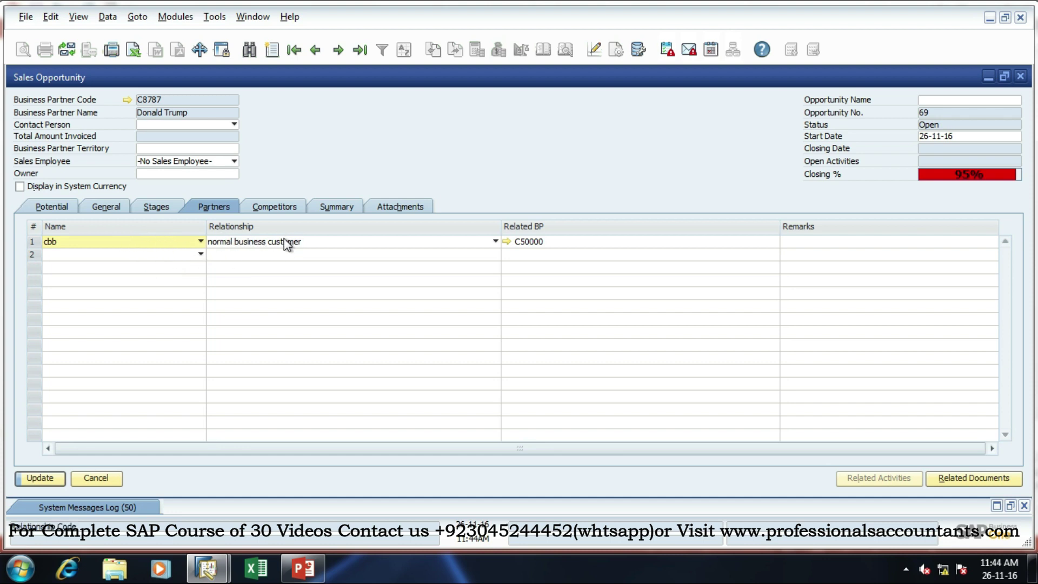
- Add pwc as the first competitor on the sales opportunity
left_click(269, 206)
left_click(166, 238)
left_click(155, 255)
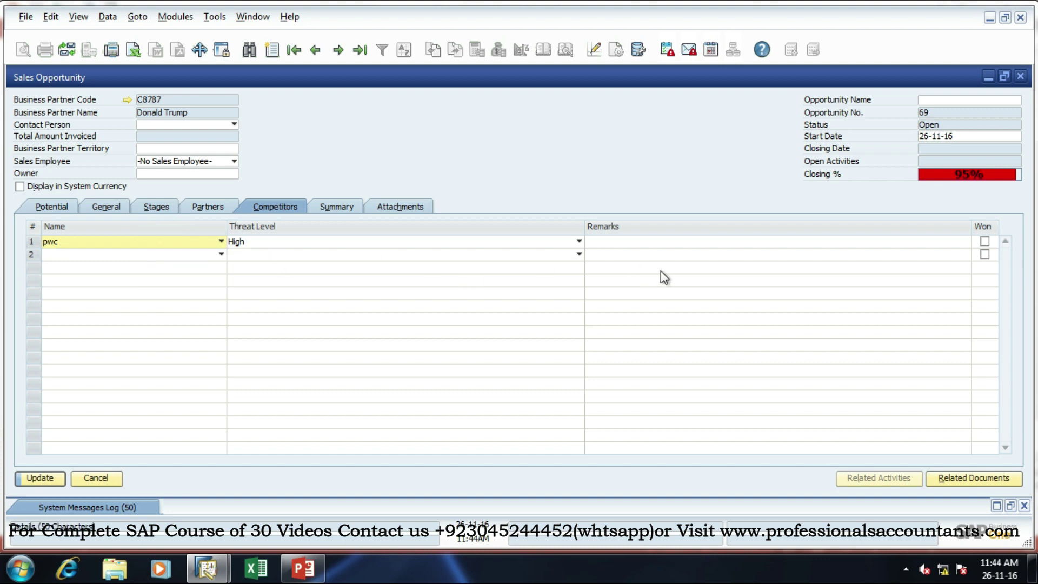
- Try to update the opportunity, and close the record after reviewing its stages
left_click(60, 473)
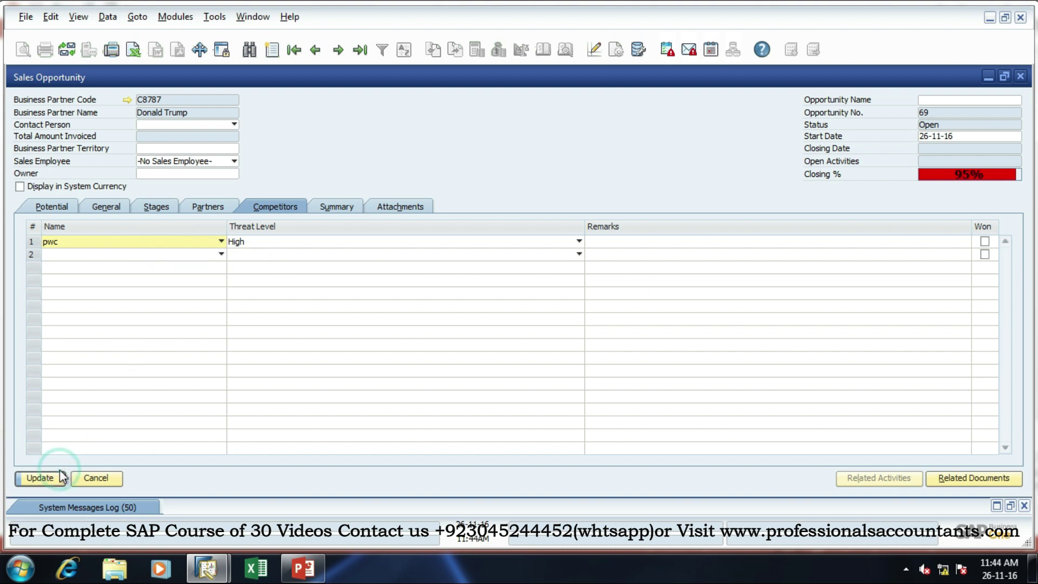
left_click(164, 206)
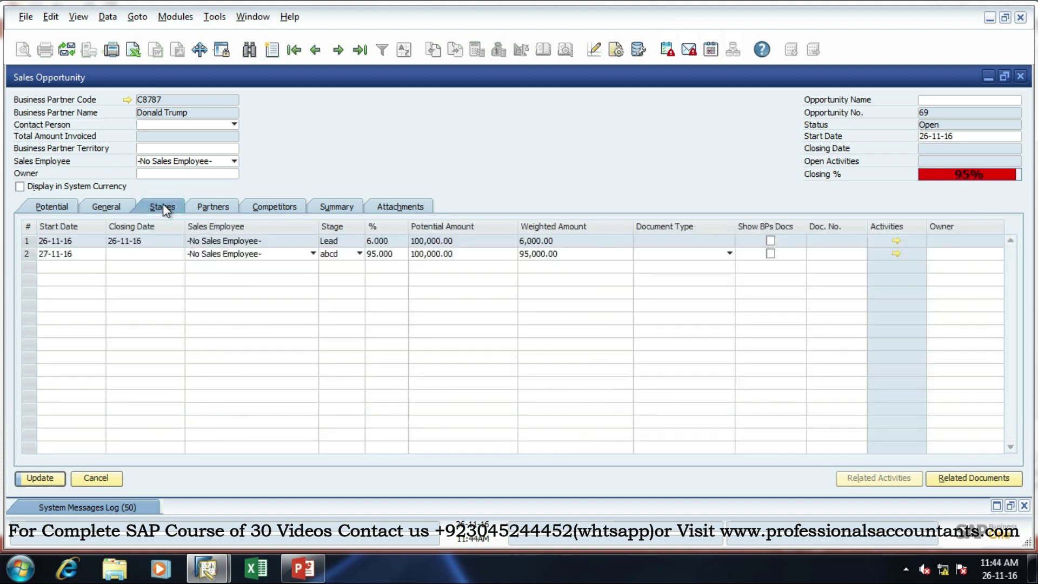
left_click(96, 483)
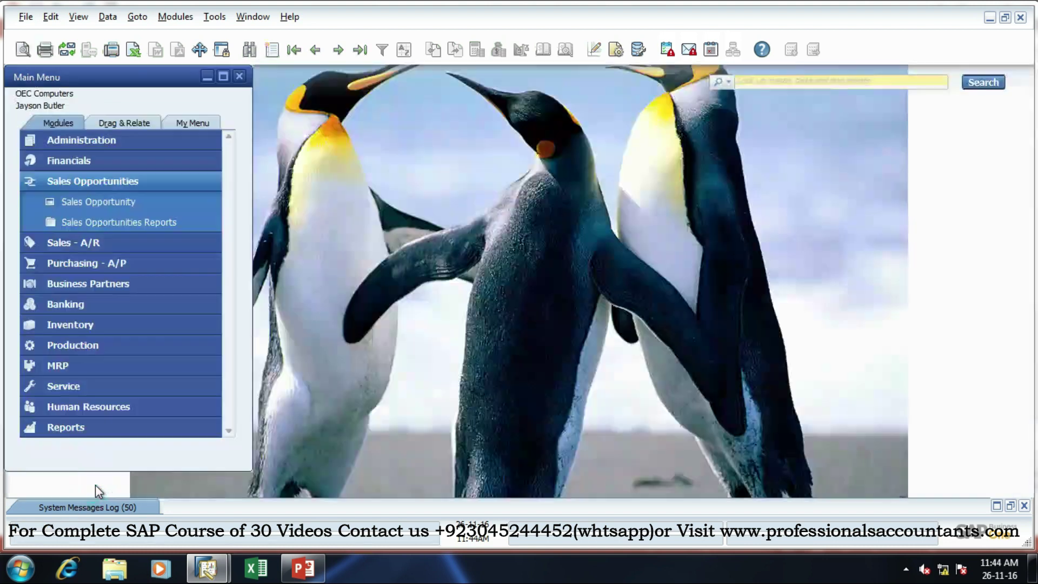
- Run the Opportunities Forecast Report without selection criteria, examine its rows through to the end, and close it
left_click(132, 224)
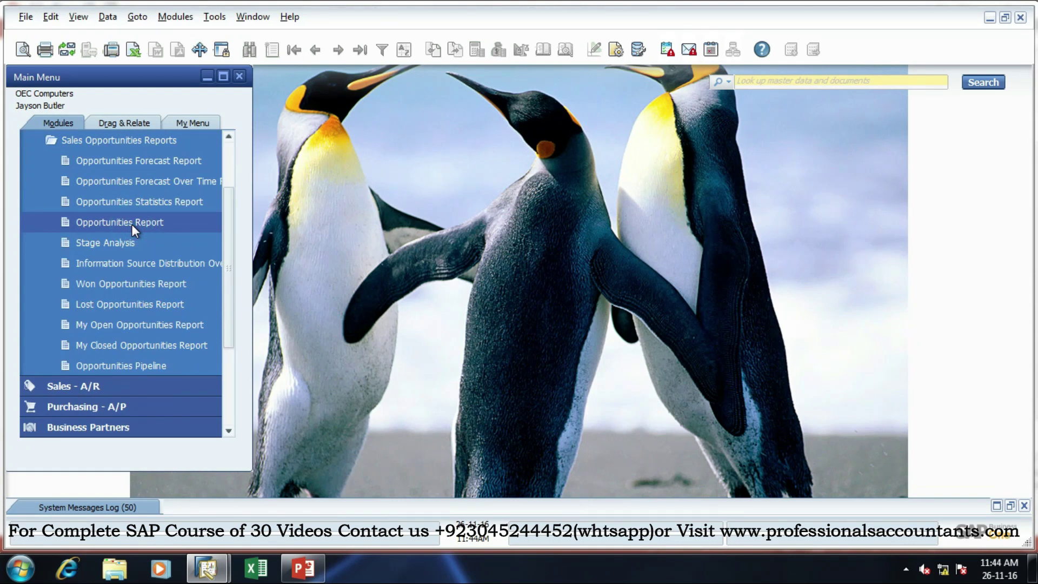
left_click(140, 161)
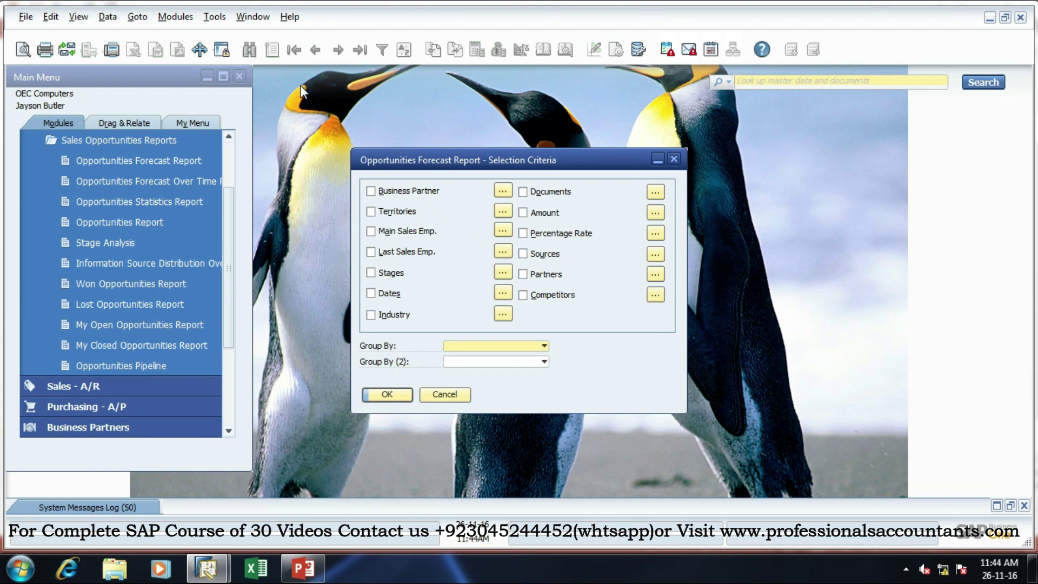
left_click(398, 395)
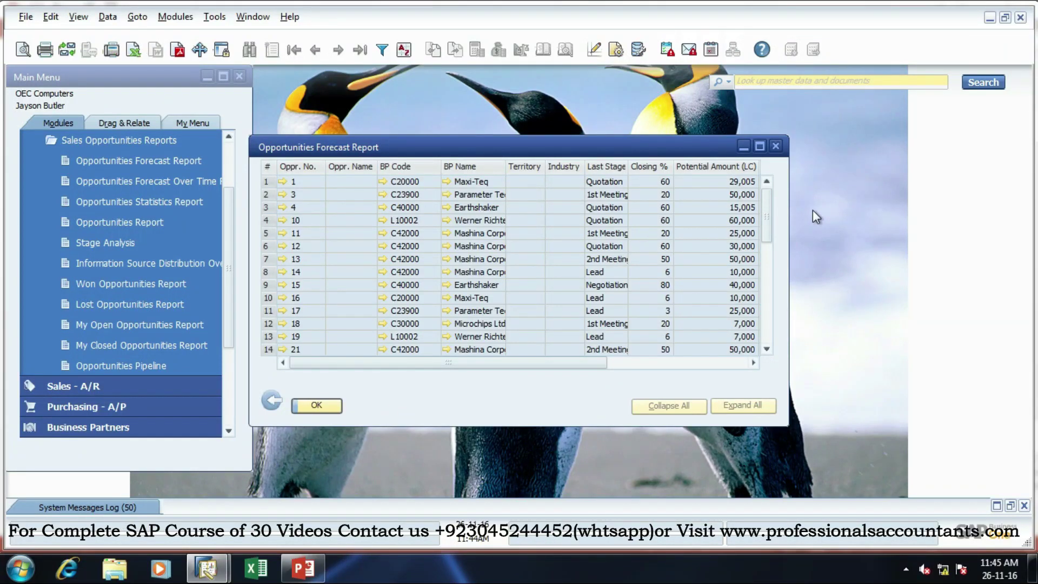
left_click(759, 145)
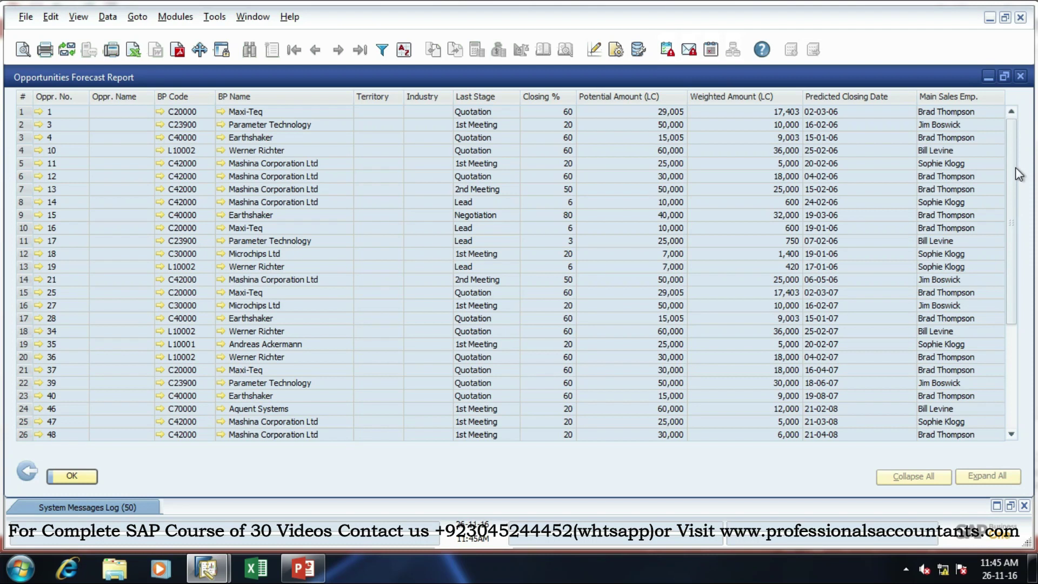
left_click_drag(1015, 167, 1004, 281)
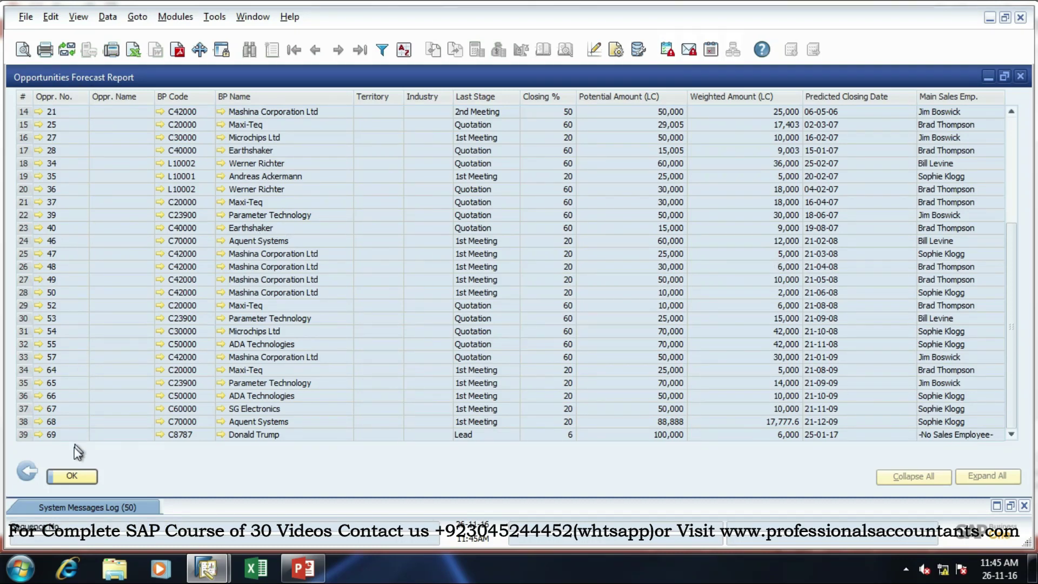
left_click(72, 474)
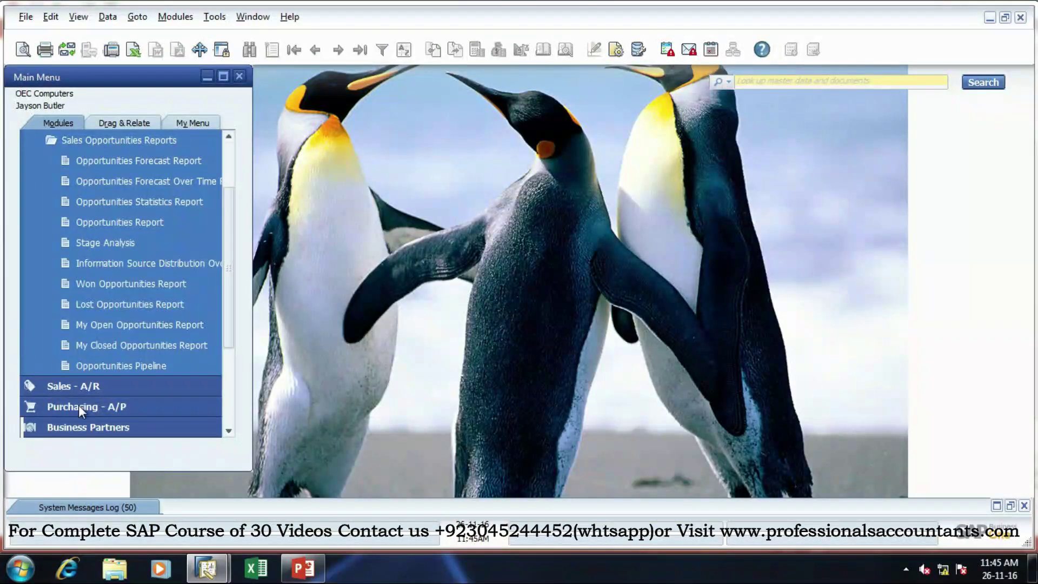
- Run the Opportunities Forecast Over Time Report grouped by Month, examine the open, won, lost and closed columns, and close it
left_click(147, 183)
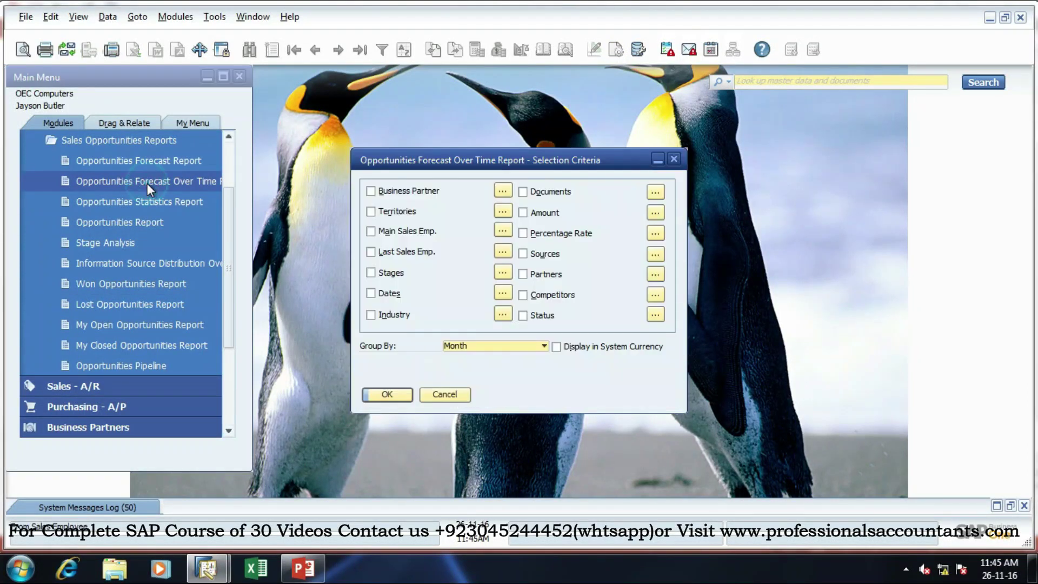
left_click(379, 400)
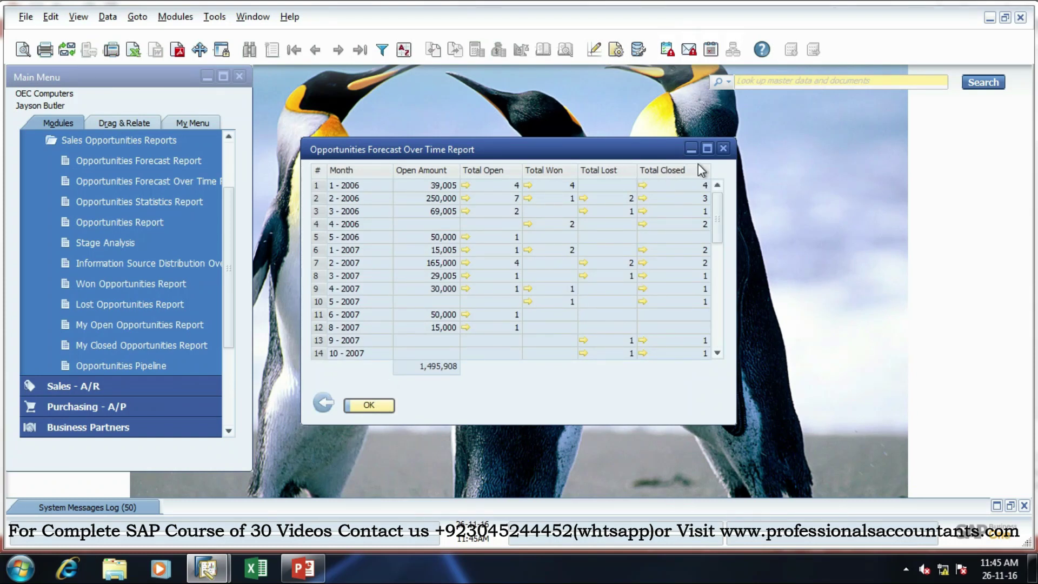
left_click(706, 148)
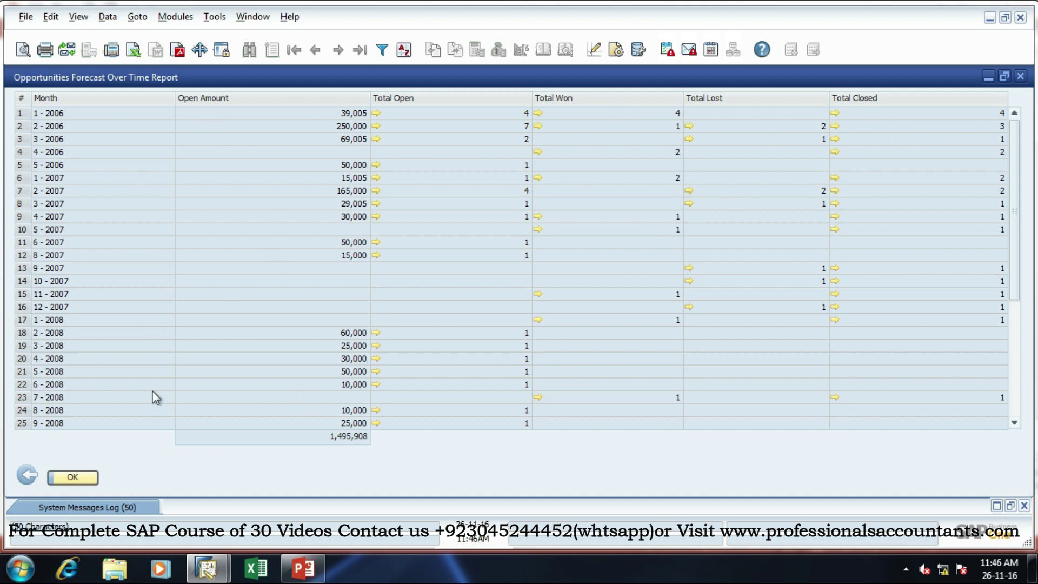
left_click(84, 475)
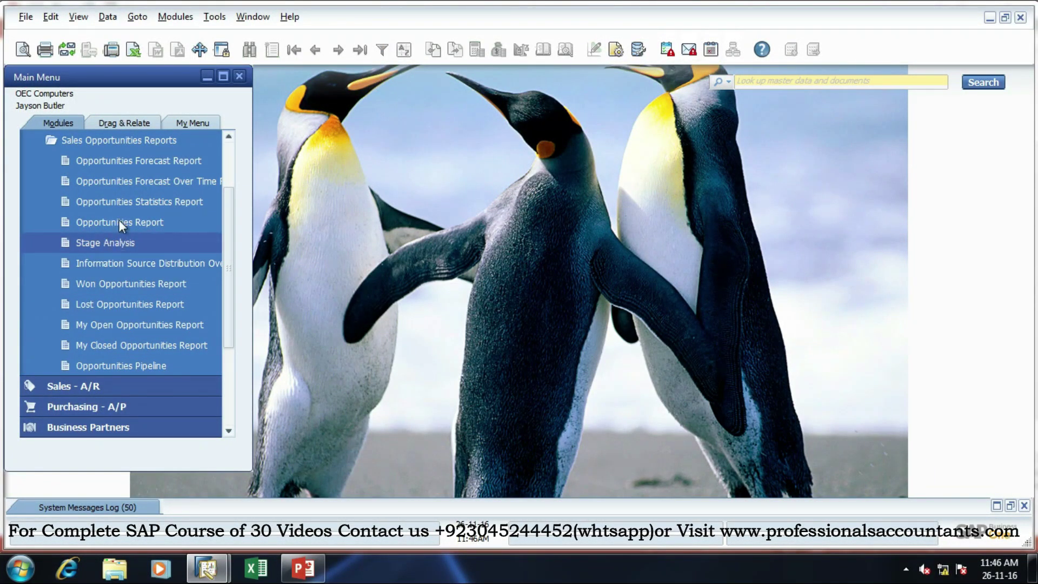
- Run the Opportunities Statistics Report grouped by BP Code, examine the figures per business partner, and close it
left_click(125, 201)
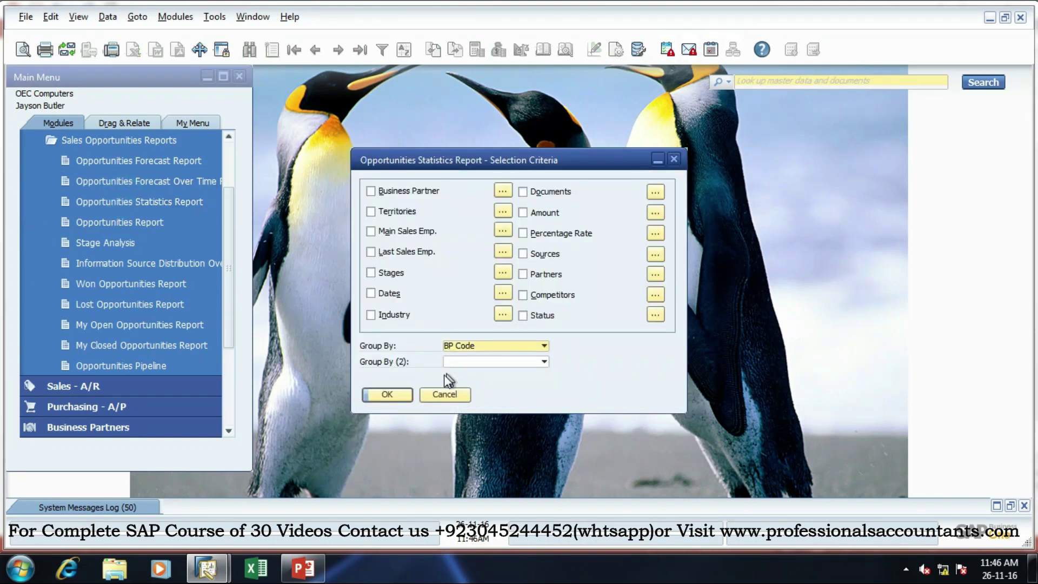
left_click(390, 391)
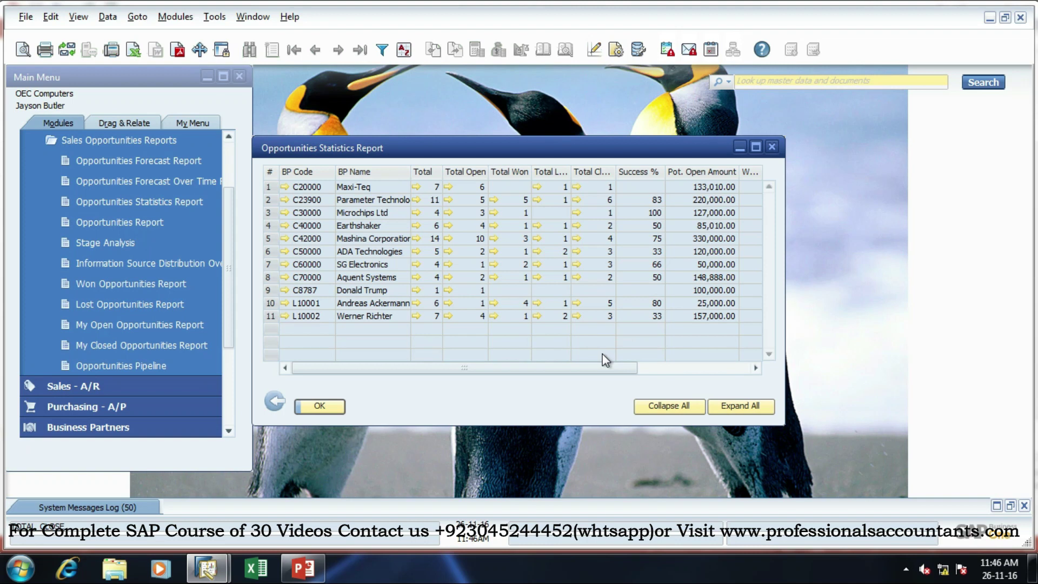
left_click(772, 147)
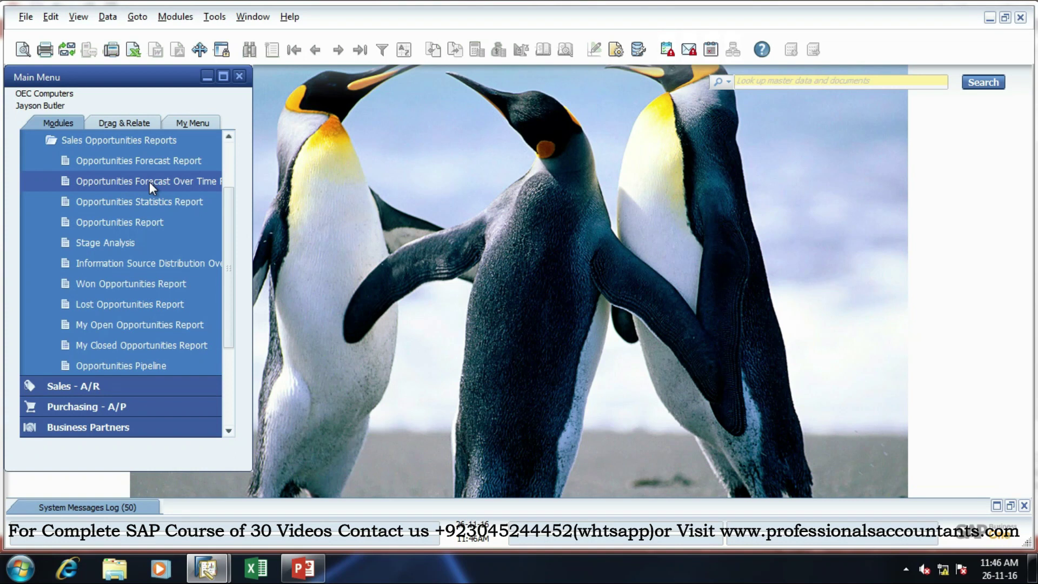
- Run the Opportunities Report without selection criteria, examine each opportunity's last stage and status, and close it
left_click(134, 223)
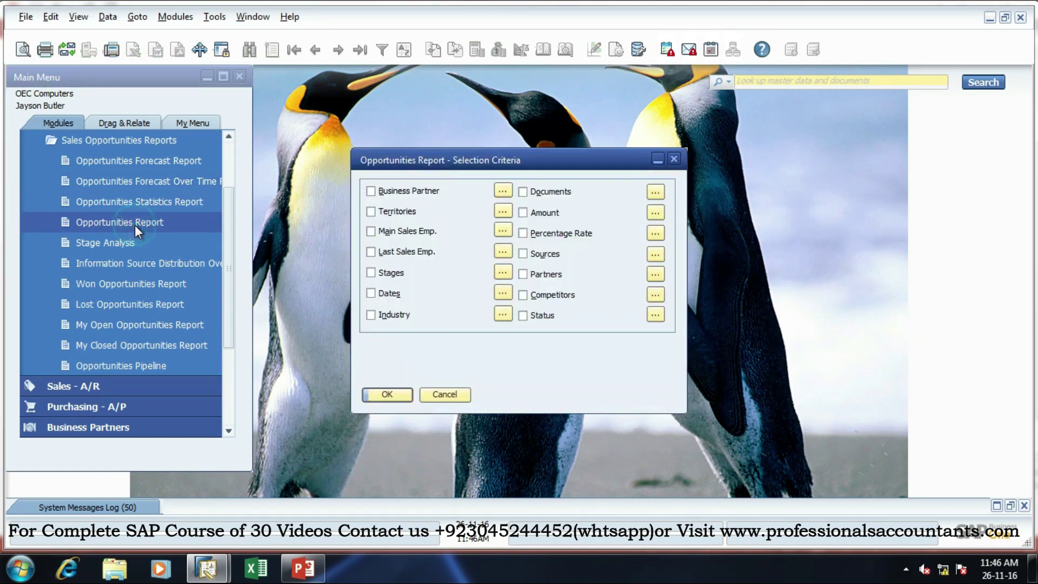
left_click(389, 394)
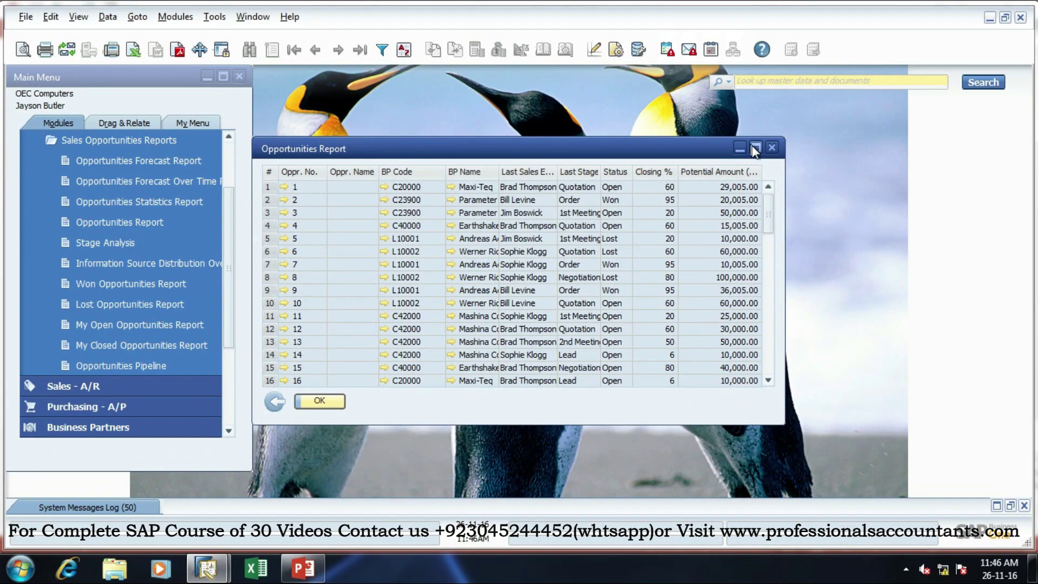
left_click(756, 147)
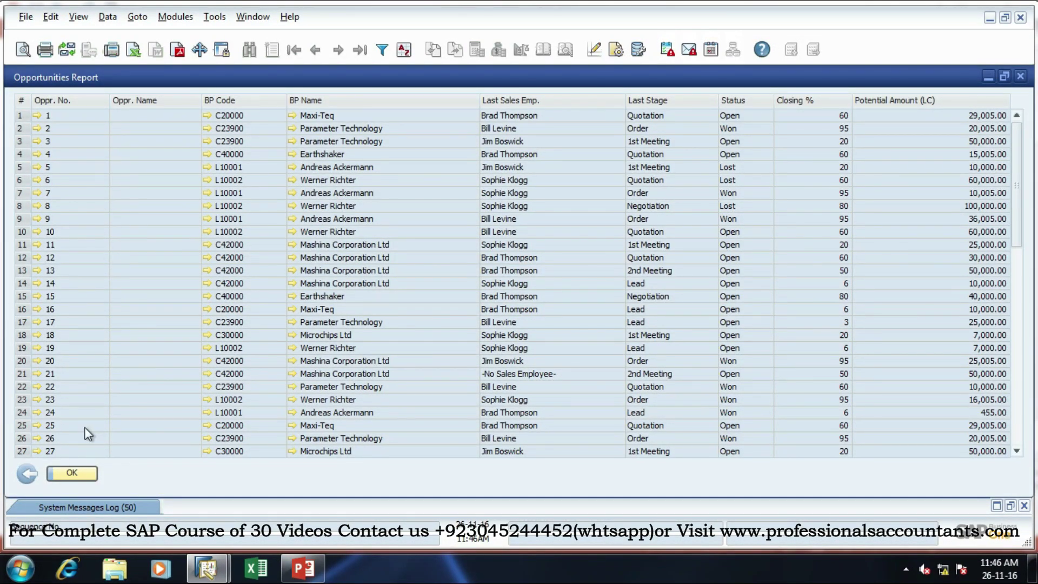
left_click_drag(1020, 130, 1005, 106)
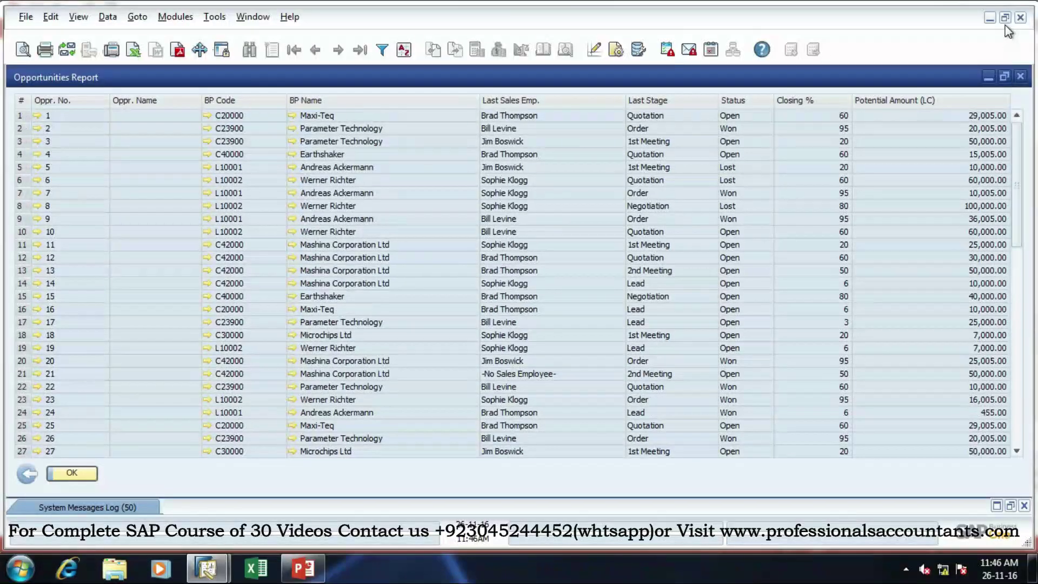
left_click(1021, 77)
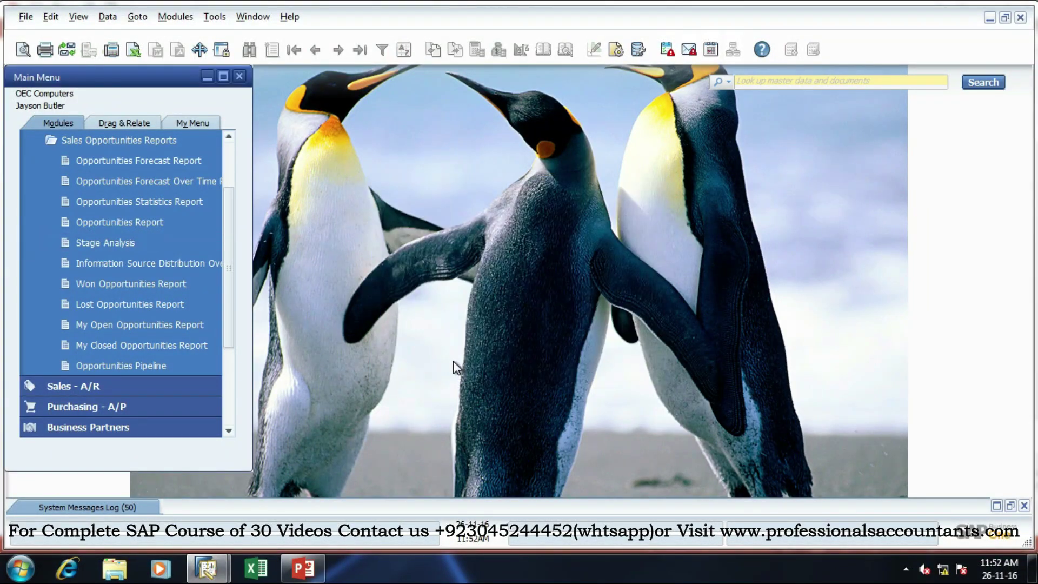
- Run the Stage Analysis without filters, examine the stage percentages and graph per sales employee, and close it
left_click(119, 246)
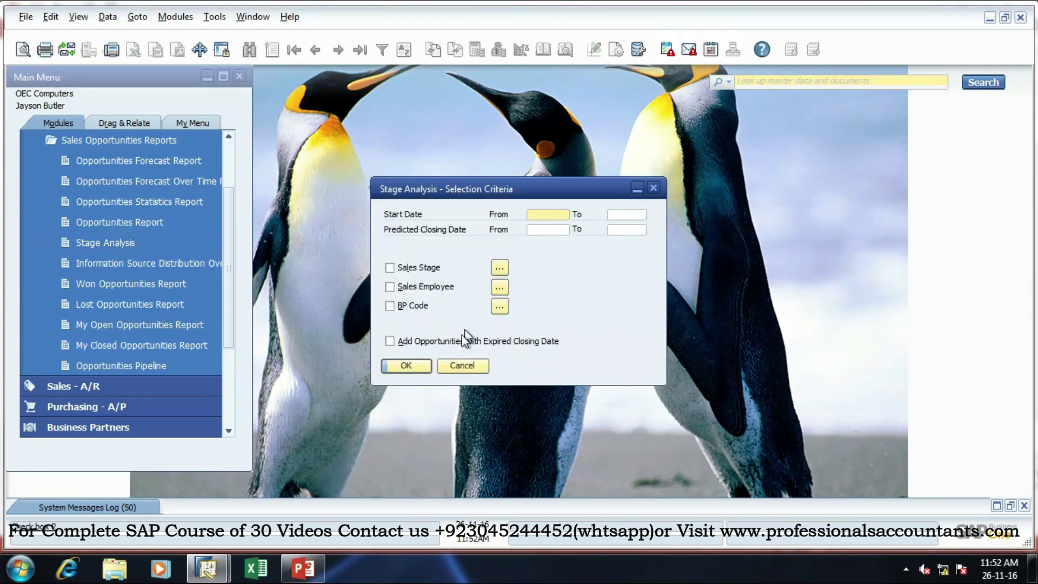
left_click(417, 367)
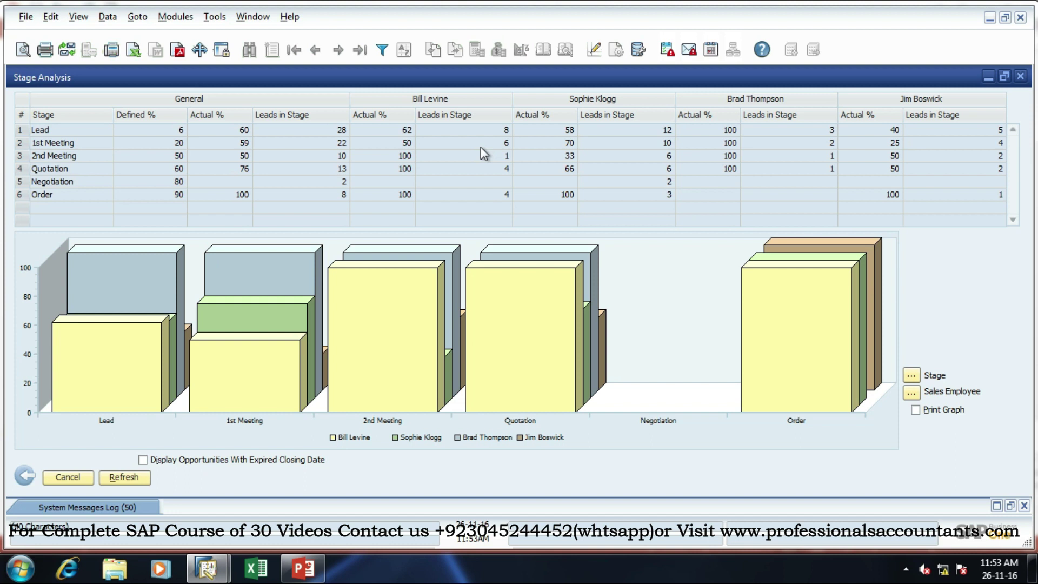
left_click(1021, 77)
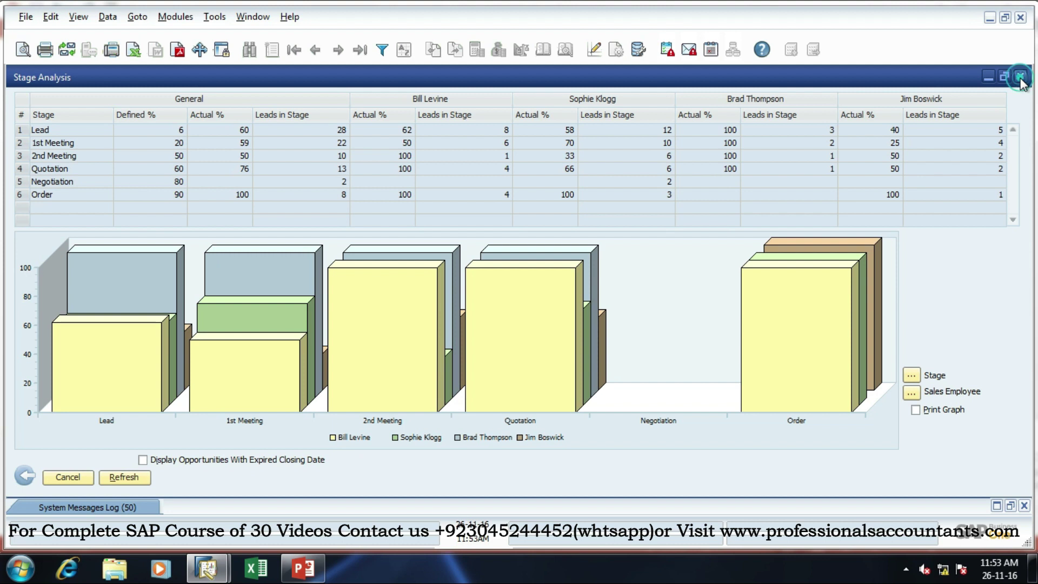
left_click(462, 365)
- Run the Lost Opportunities Report without filters, examine its amounts and its graph by sales stage, and close both
left_click(126, 309)
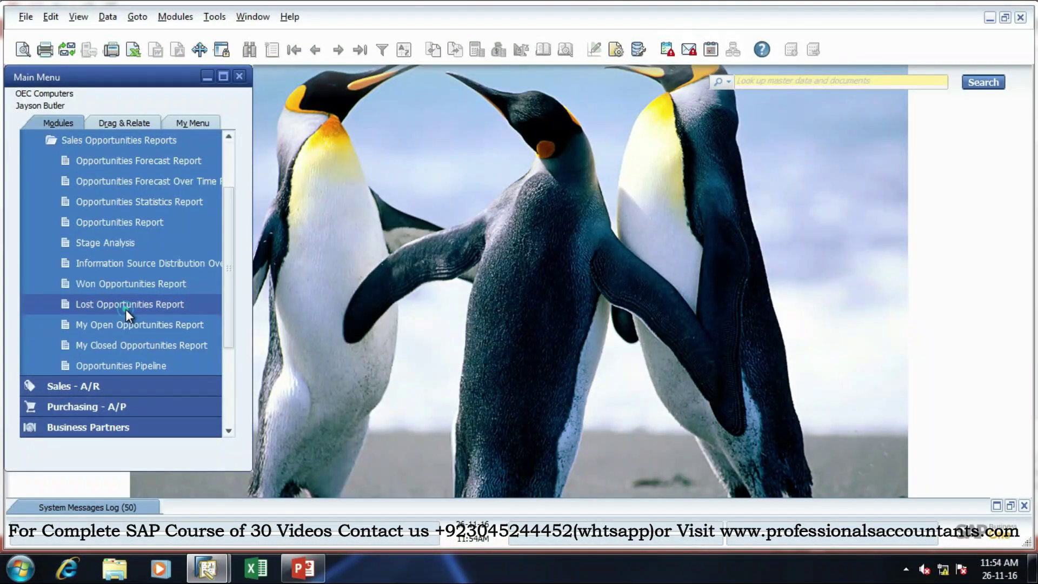
left_click(379, 396)
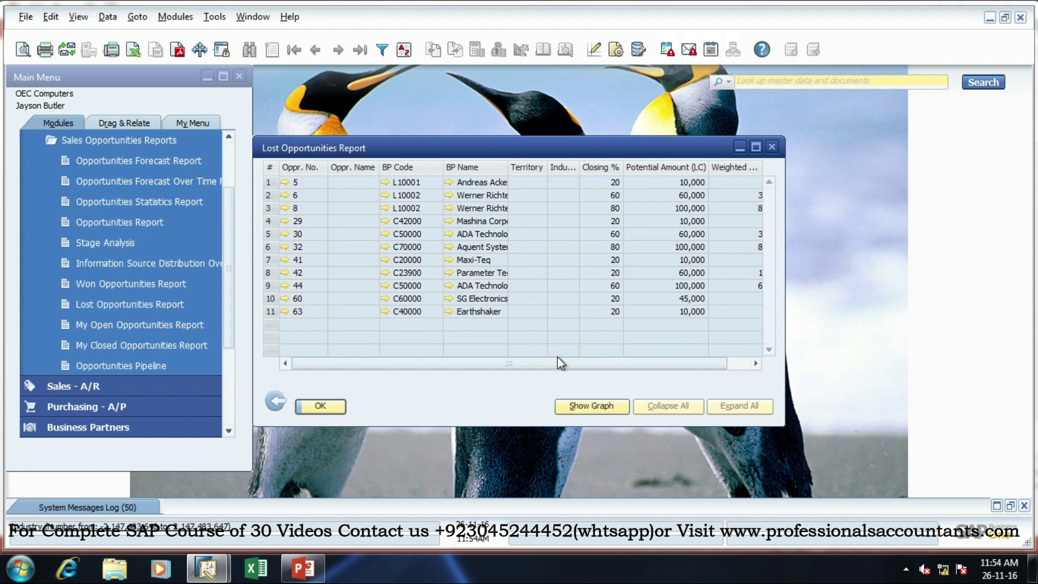
left_click_drag(563, 366, 647, 372)
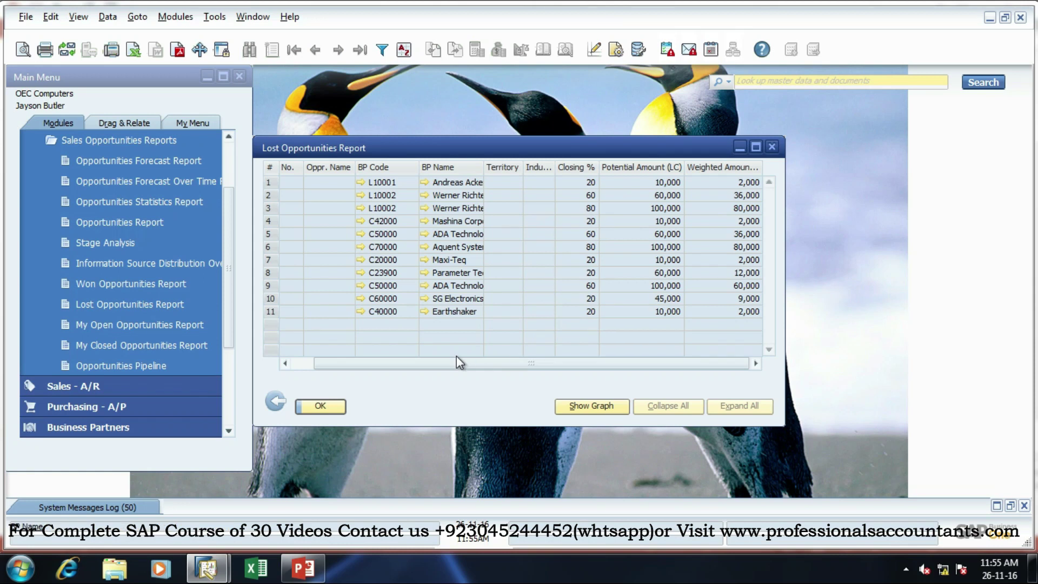
left_click(585, 409)
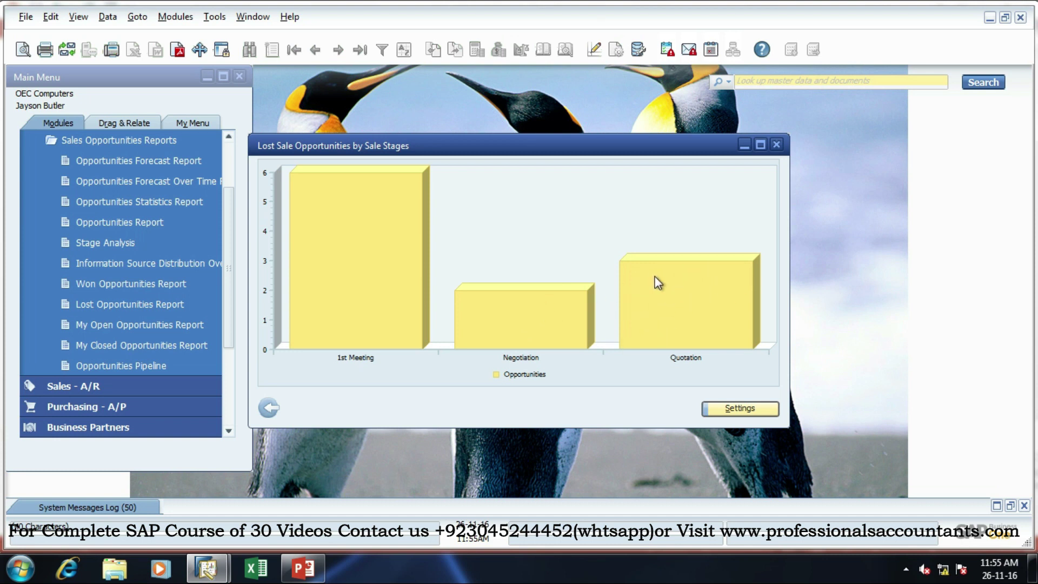
left_click(776, 144)
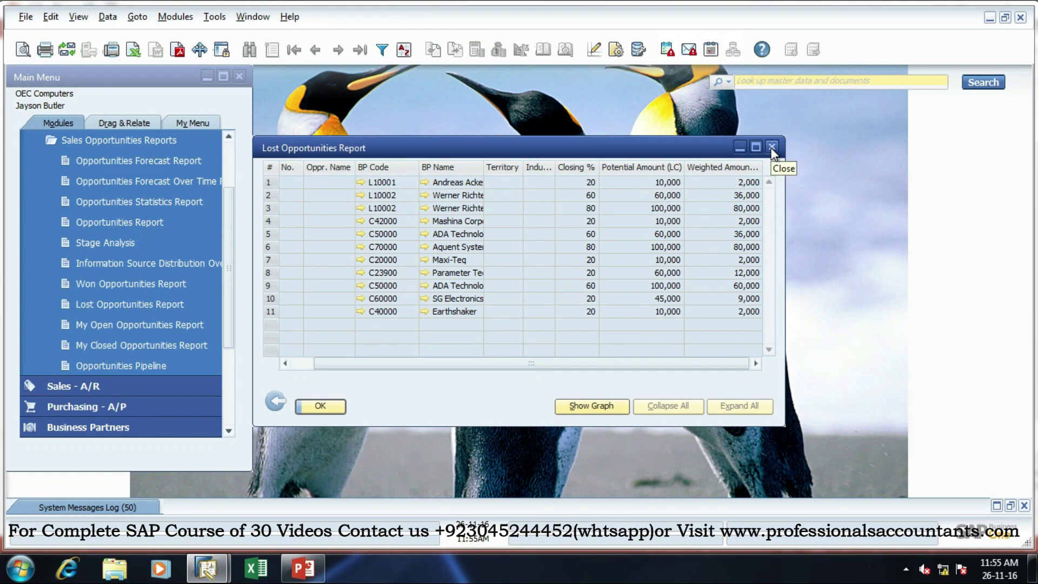
left_click(772, 148)
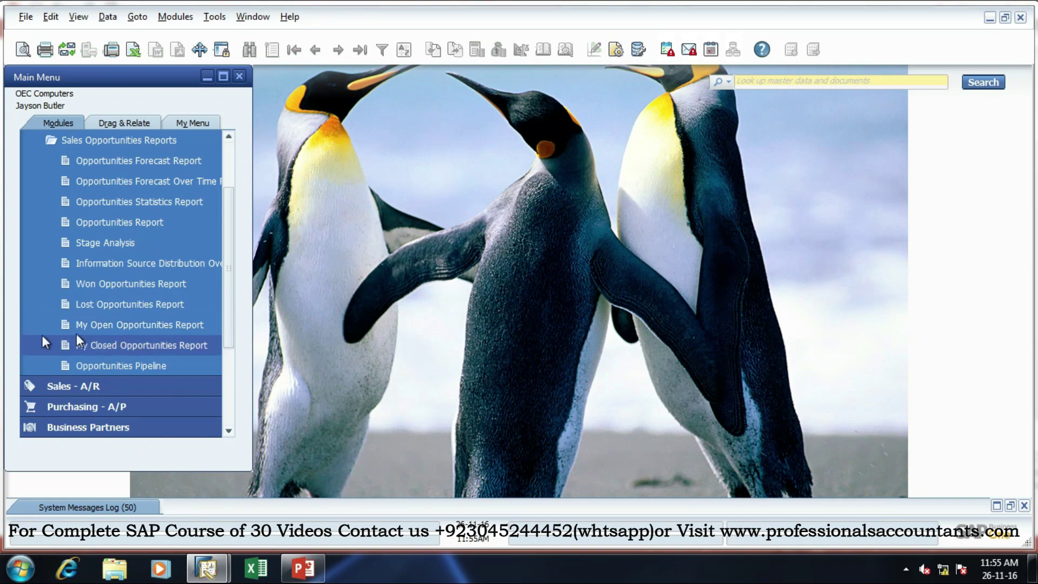
- Open the Opportunities Pipeline, examine the graph's stage segments from Lead to Quotation, and close it
left_click(111, 325)
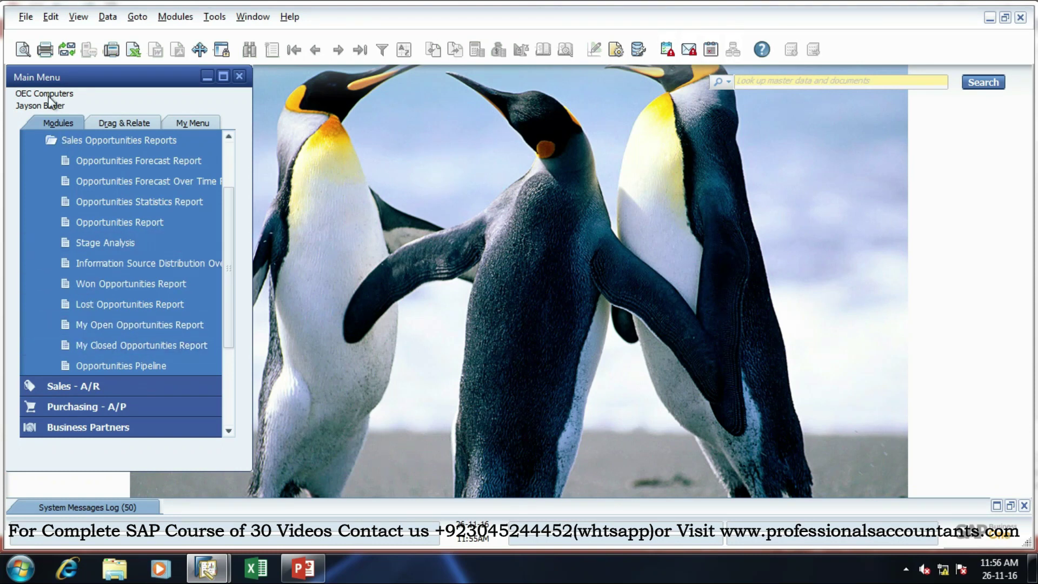
left_click(108, 367)
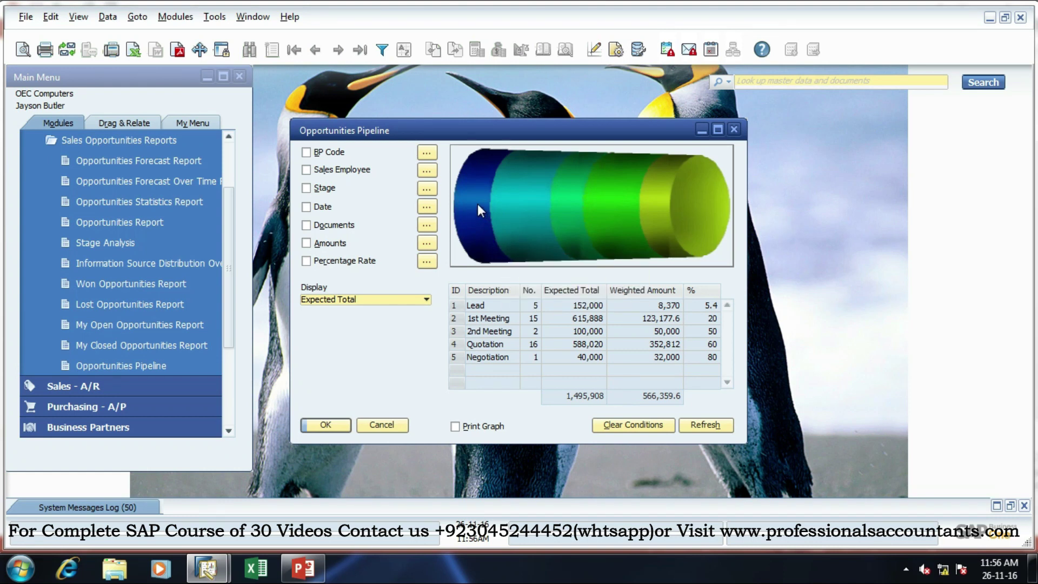
mouse_move(475, 211)
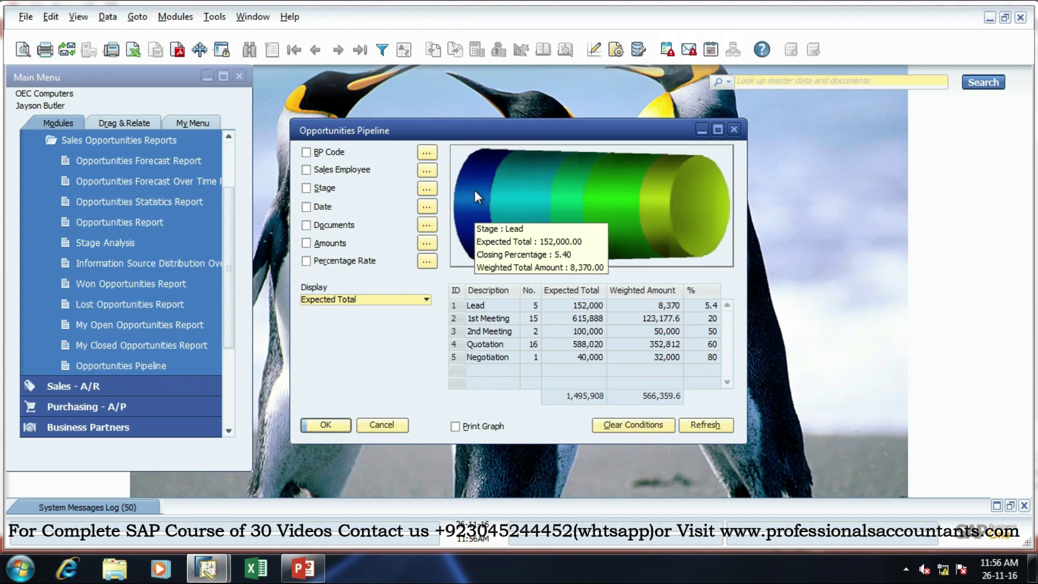
mouse_move(509, 187)
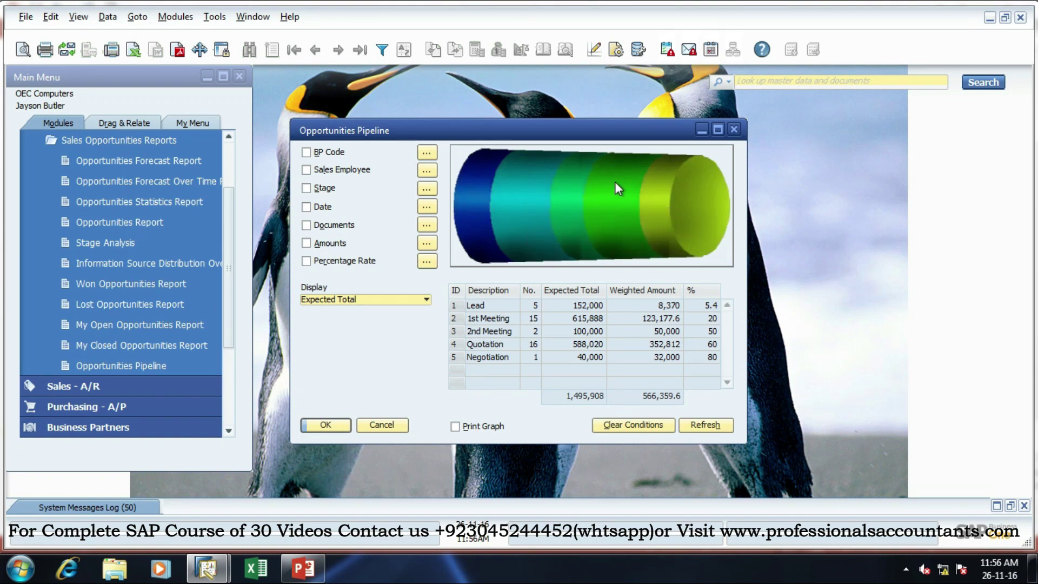
mouse_move(615, 183)
left_click(372, 424)
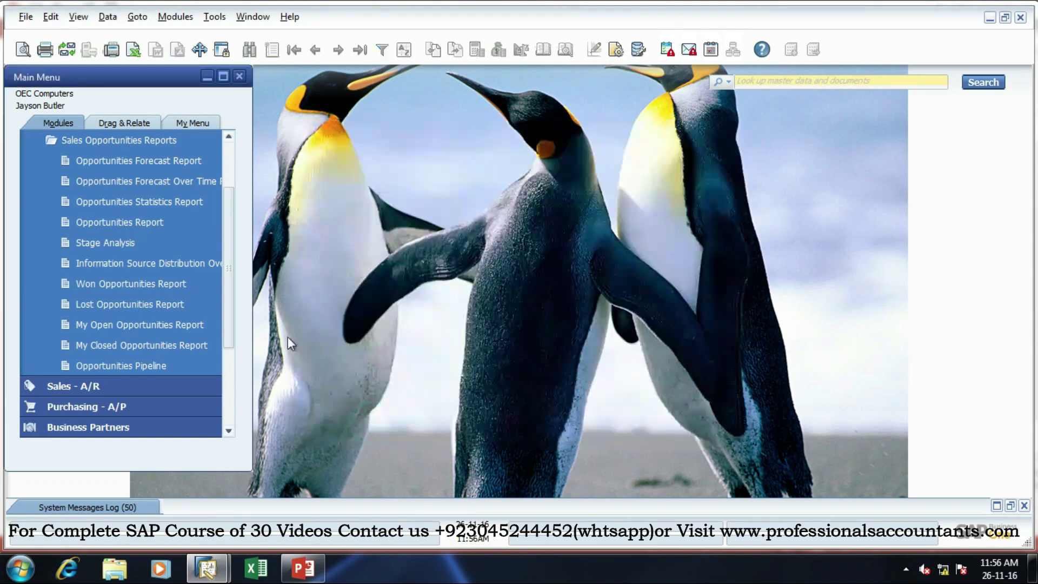
- Leave the Sales Opportunities module and review the entries of the Service module, from Service Call to Service Reports
left_click(229, 160)
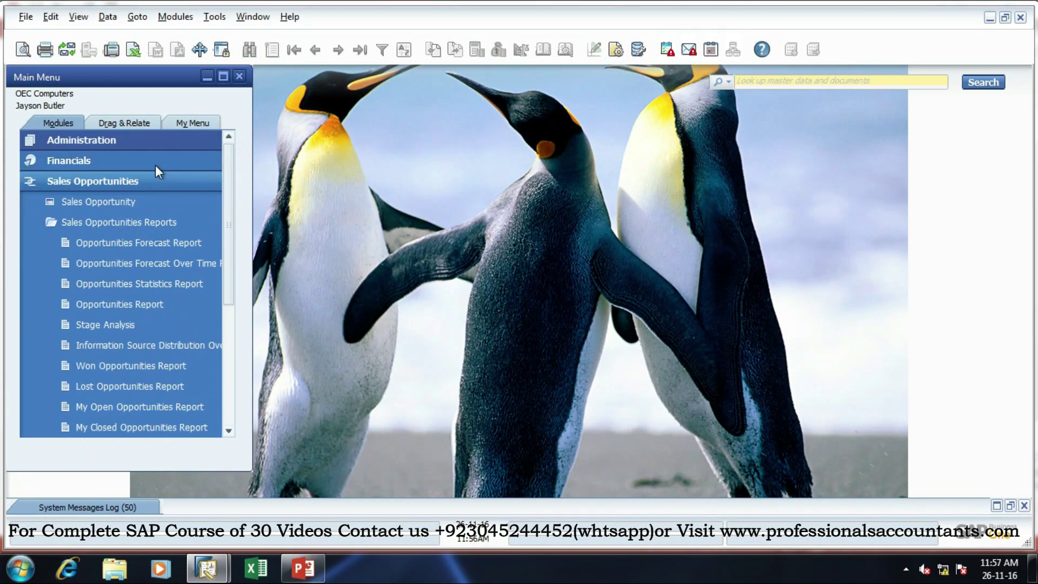
left_click(154, 179)
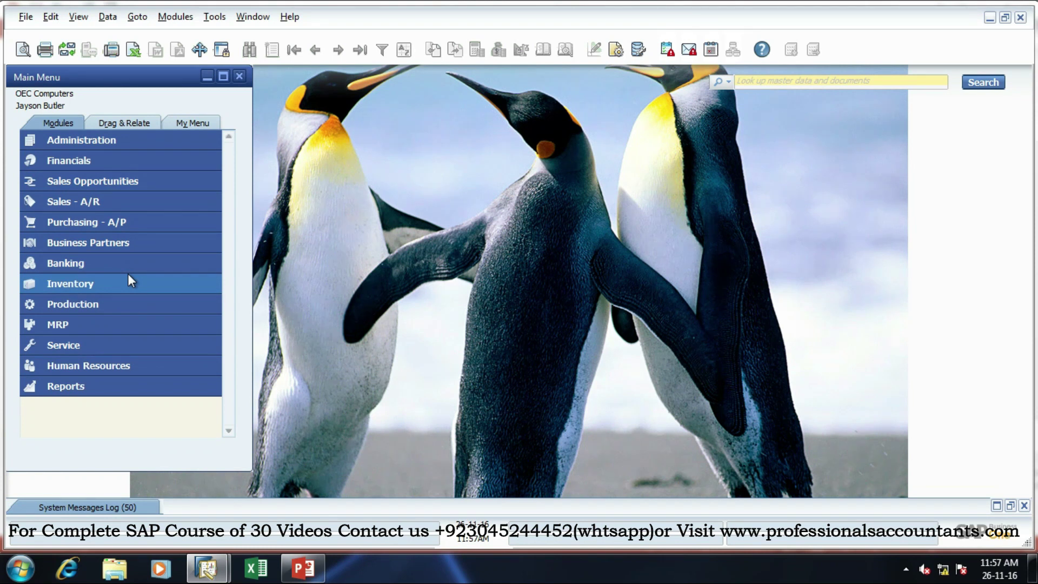
left_click(88, 346)
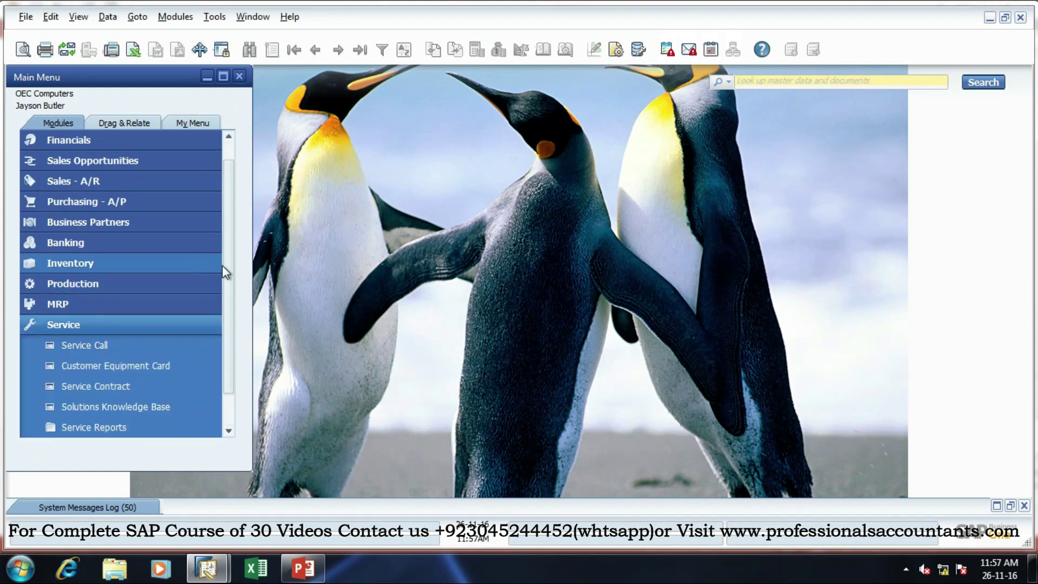
left_click_drag(228, 273, 229, 305)
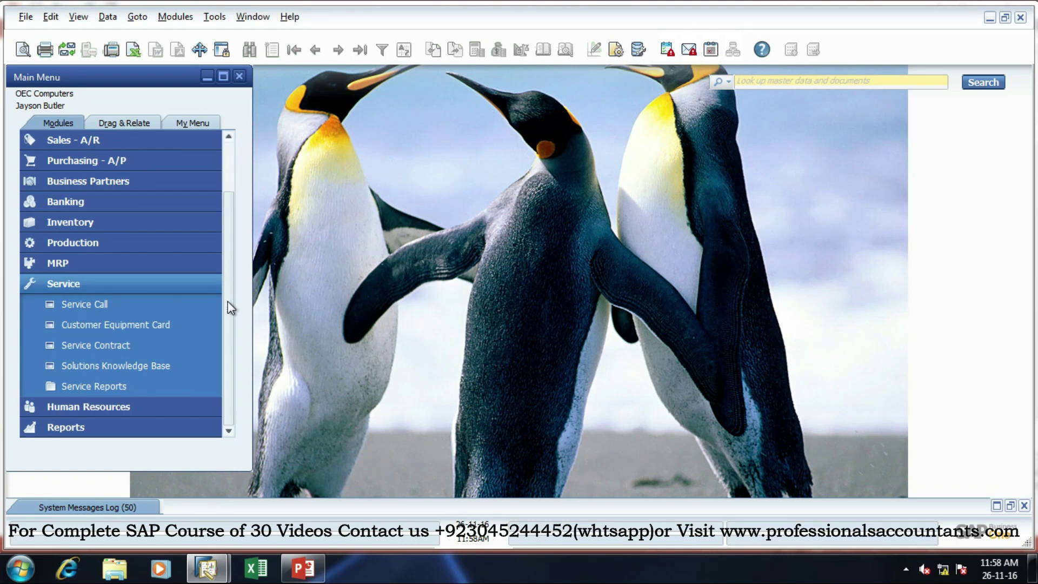
left_click(199, 284)
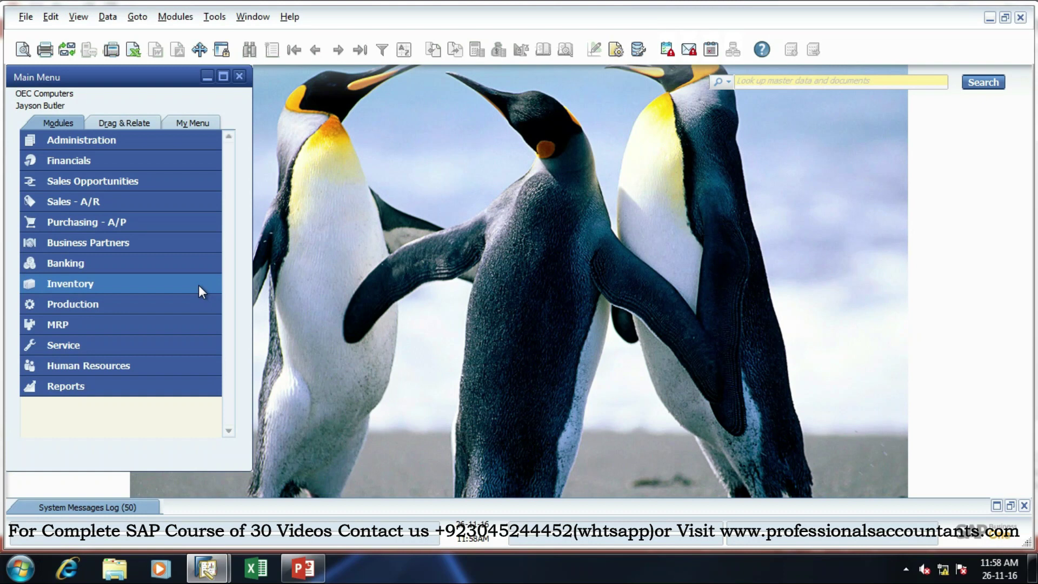
- Switch to the Service Module presentation in PowerPoint, look at the Service Reports slide, and return to SAP Business One
left_click(303, 569)
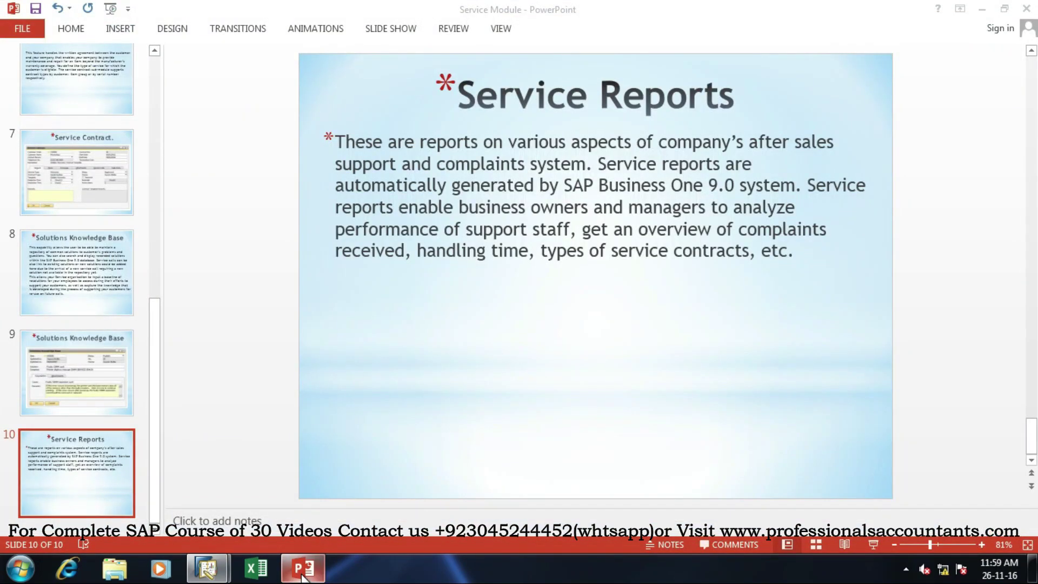
left_click(216, 566)
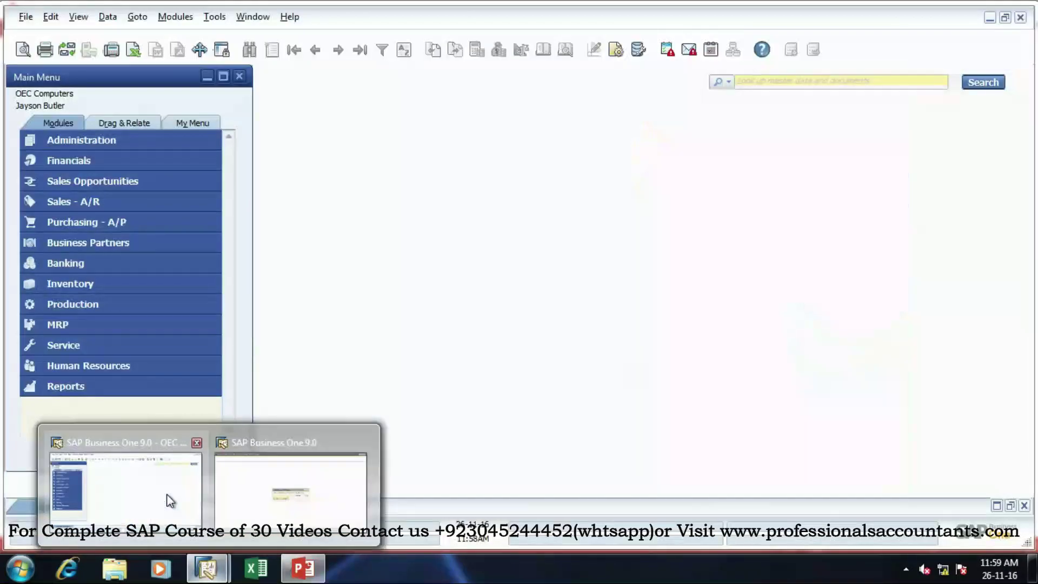
left_click(167, 495)
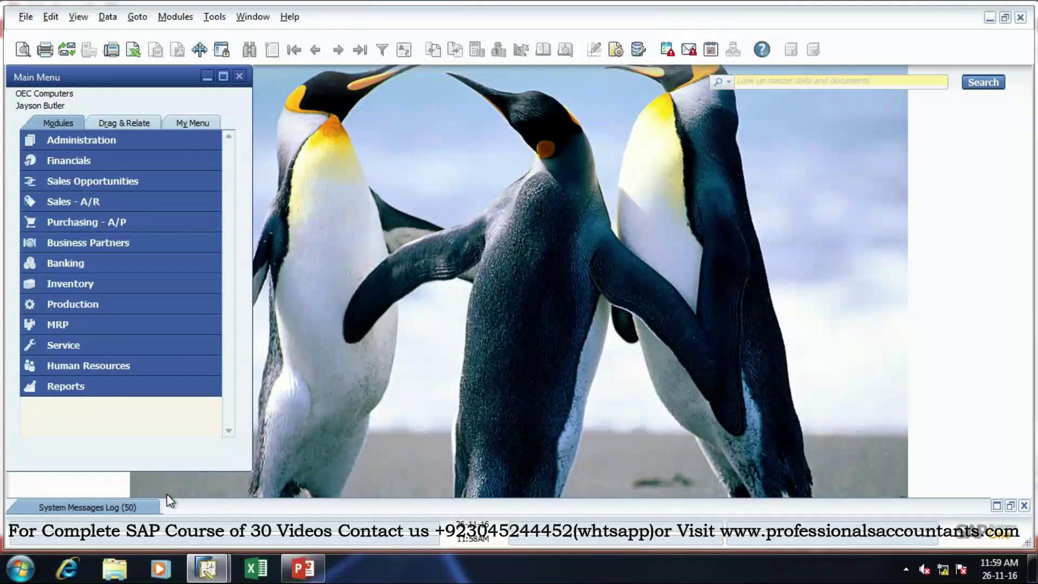
- Start a new item master record with item number Sam01 and description LED SAMSUNG
left_click(144, 281)
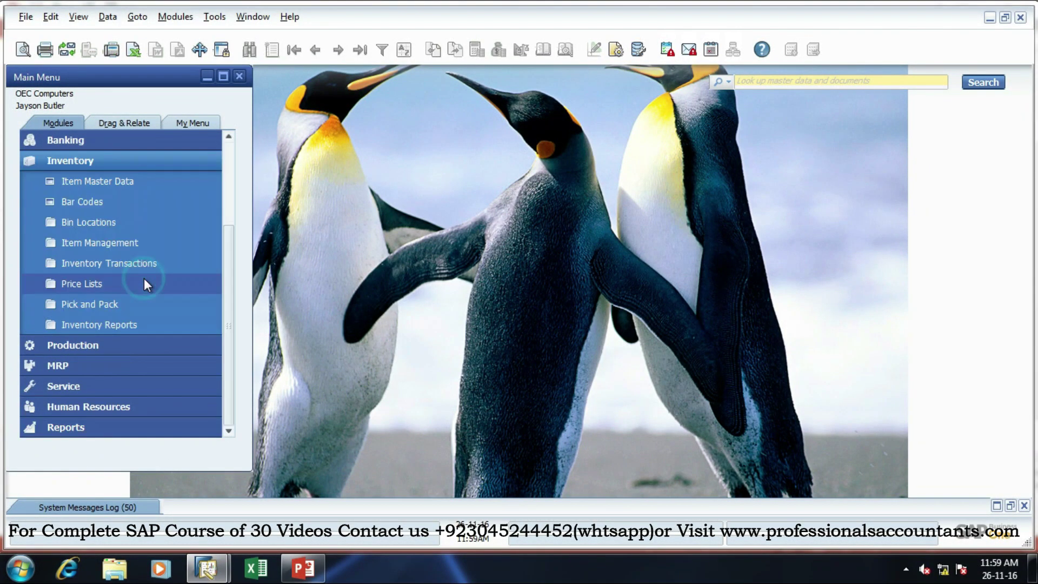
left_click(132, 183)
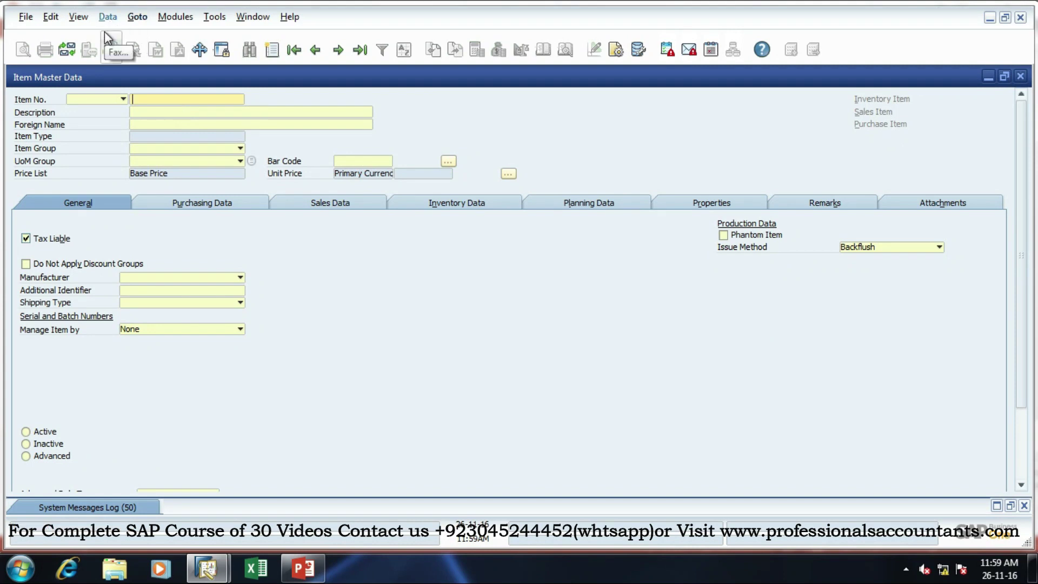
key("ctrl+a")
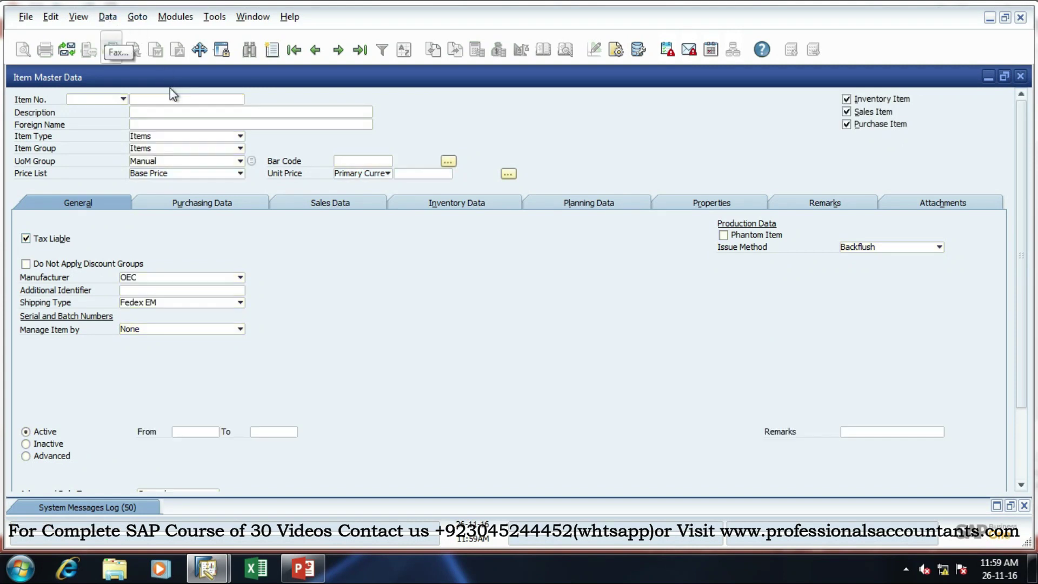
left_click(172, 99)
type("Sam01")
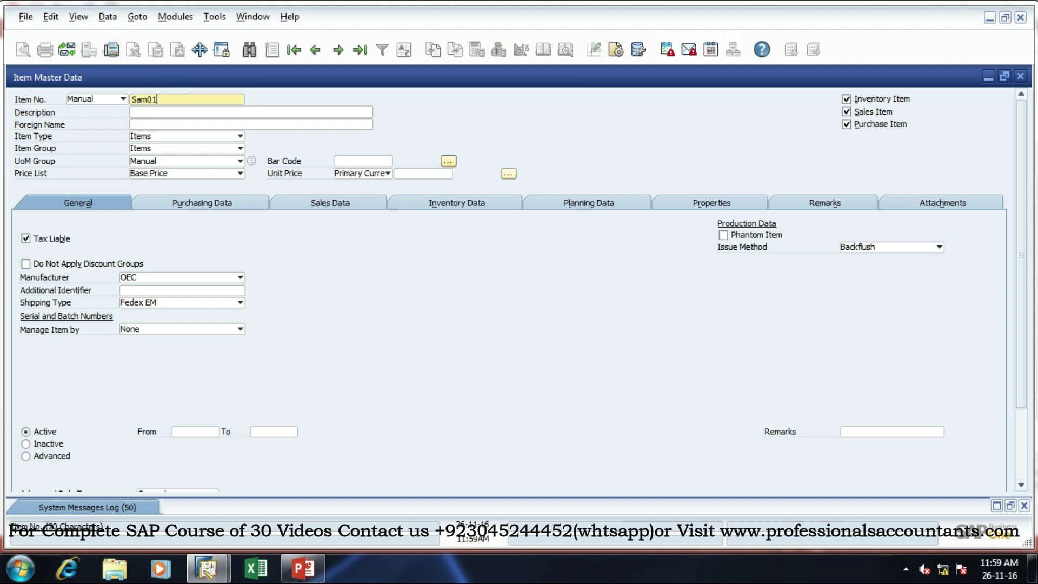
left_click(178, 113)
type("LED SAMSUNG")
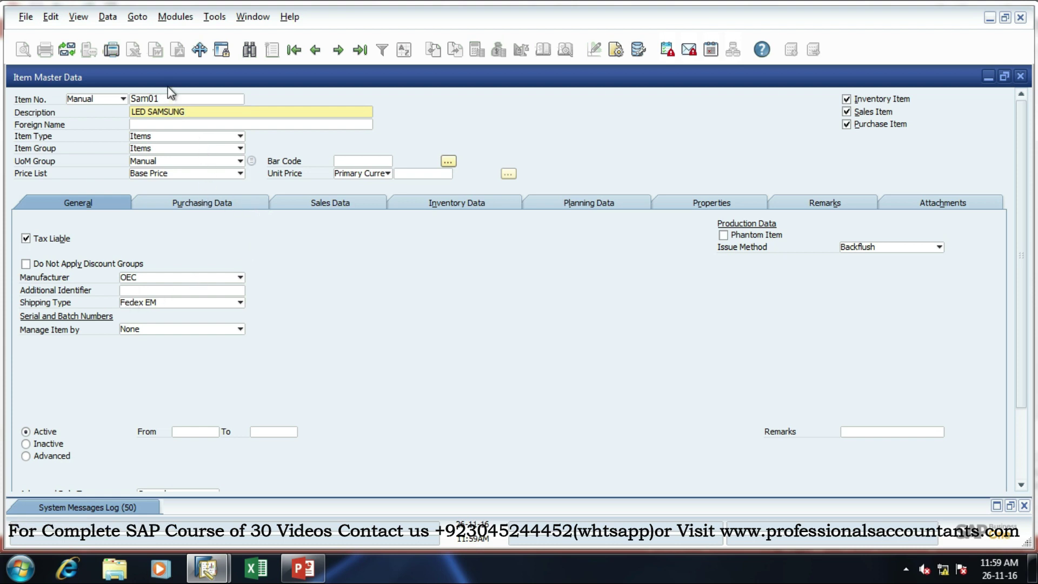
- Manage item Sam01 by Serial Numbers, add the item, and close Item Master Data
left_click(145, 327)
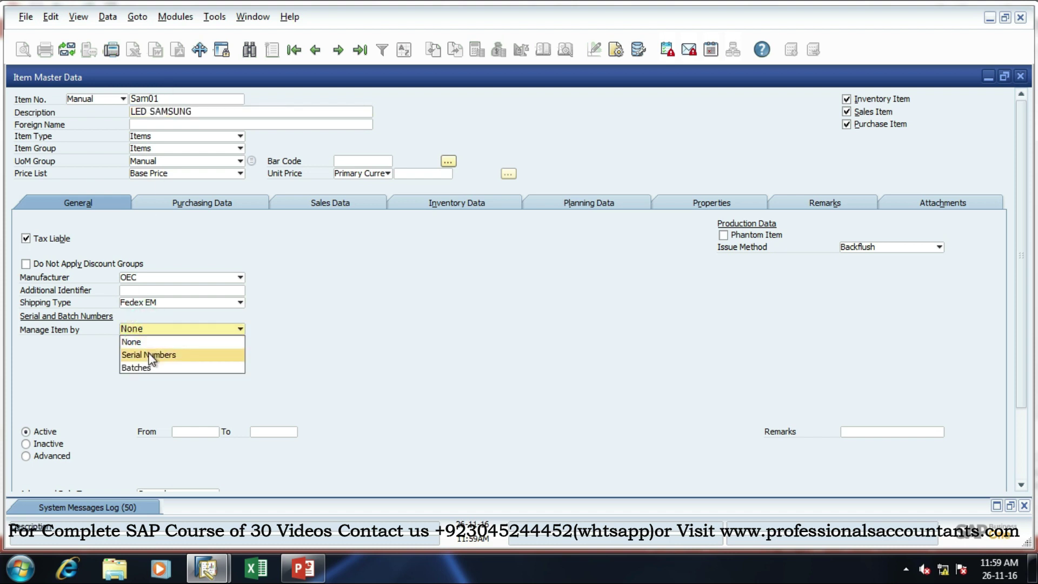
left_click(152, 355)
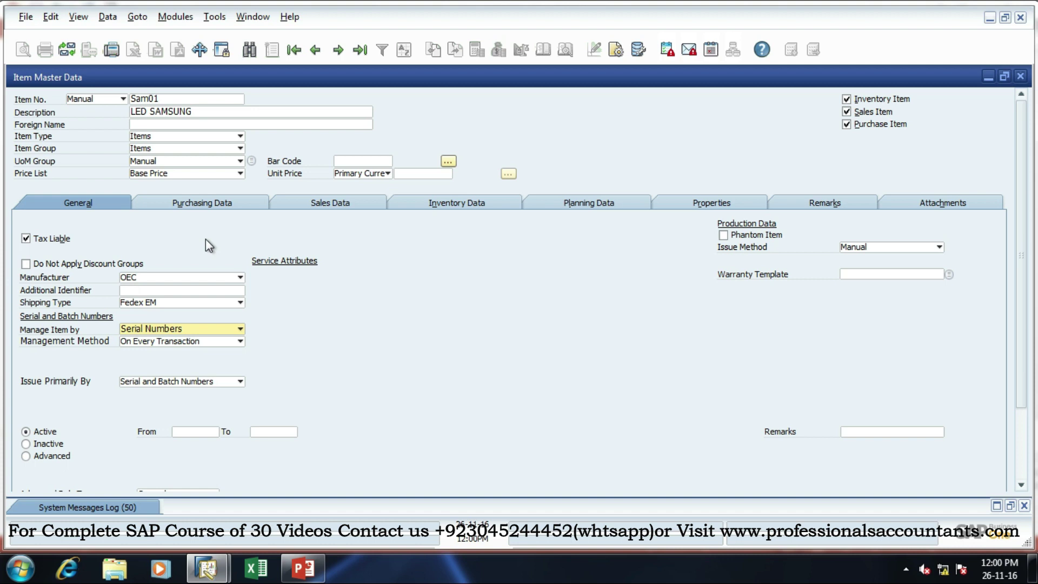
key("Return")
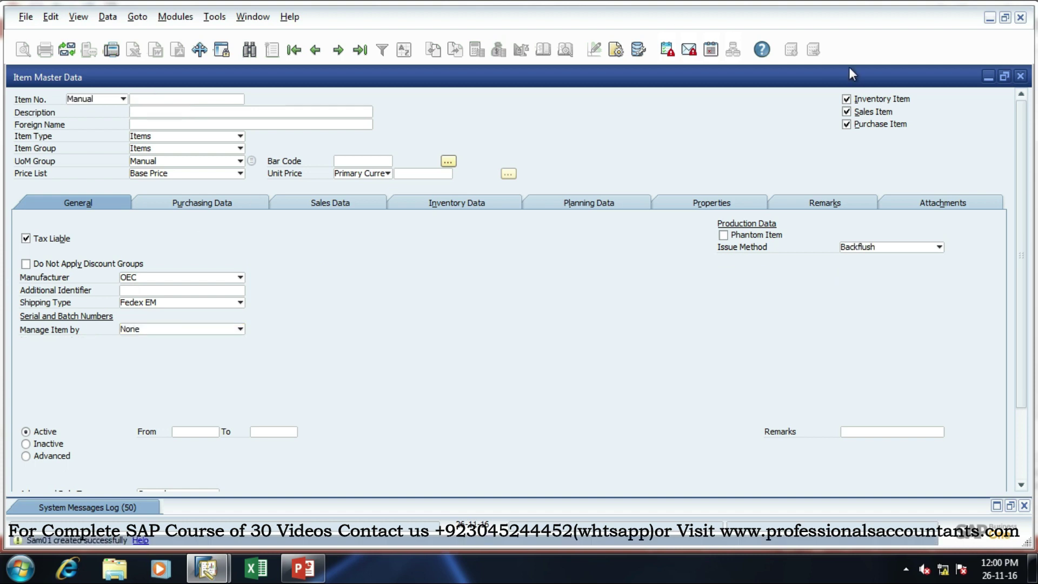
left_click(1020, 78)
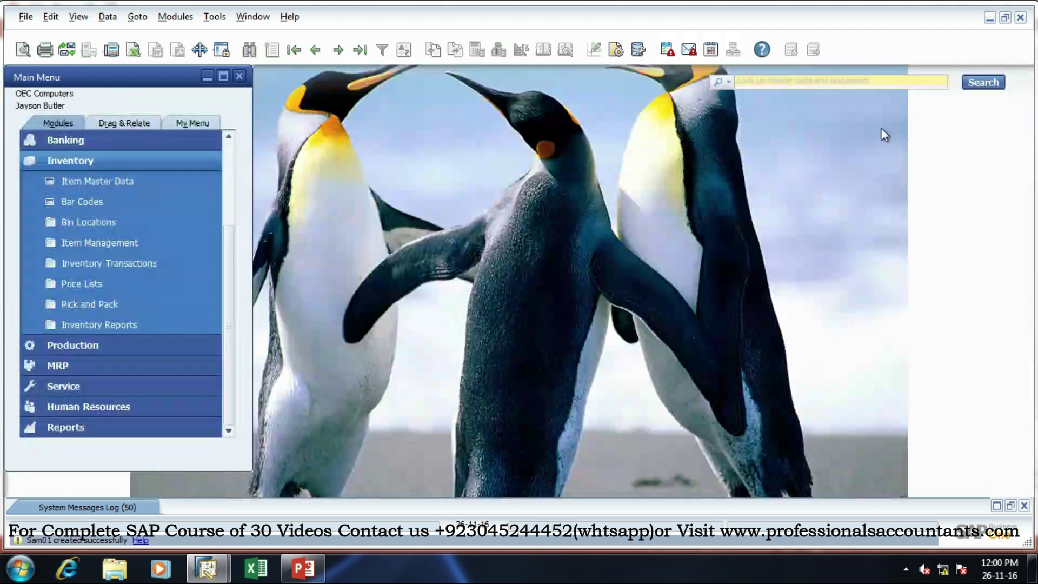
- Start a new A/P Invoice under Purchasing and choose vendor V10000, Acme Associates
left_click(169, 158)
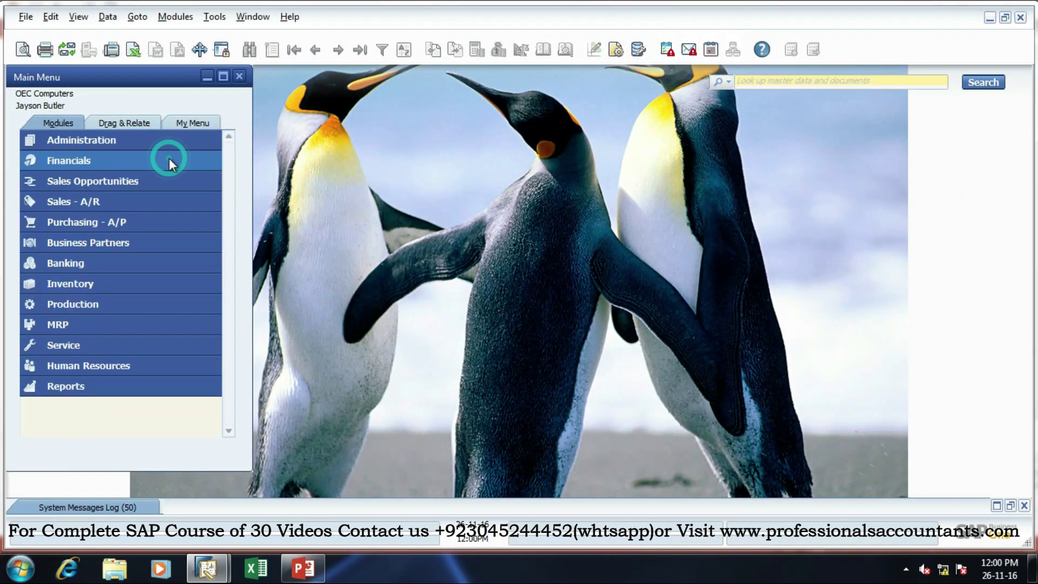
left_click(138, 221)
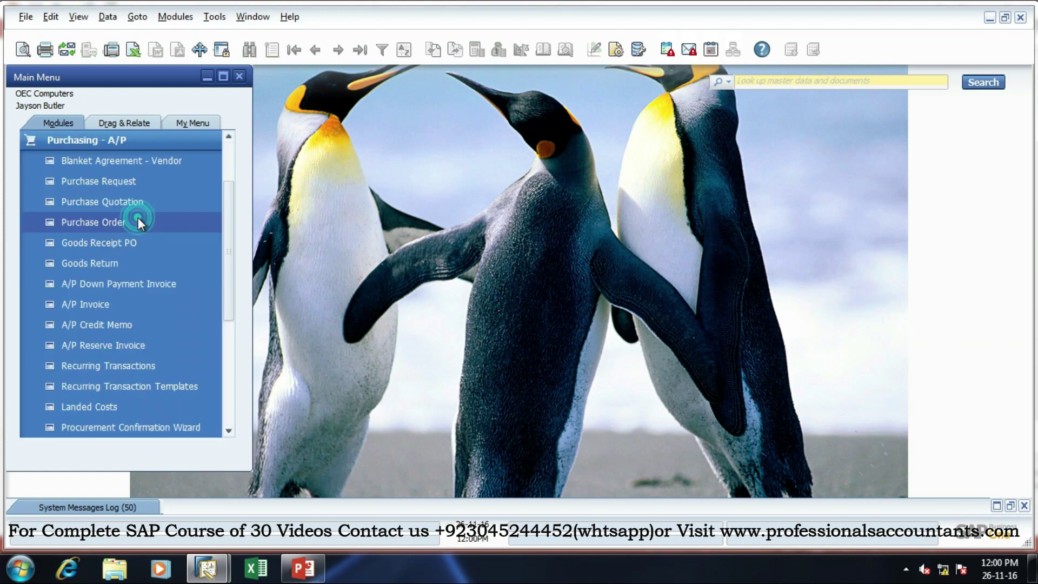
left_click(119, 301)
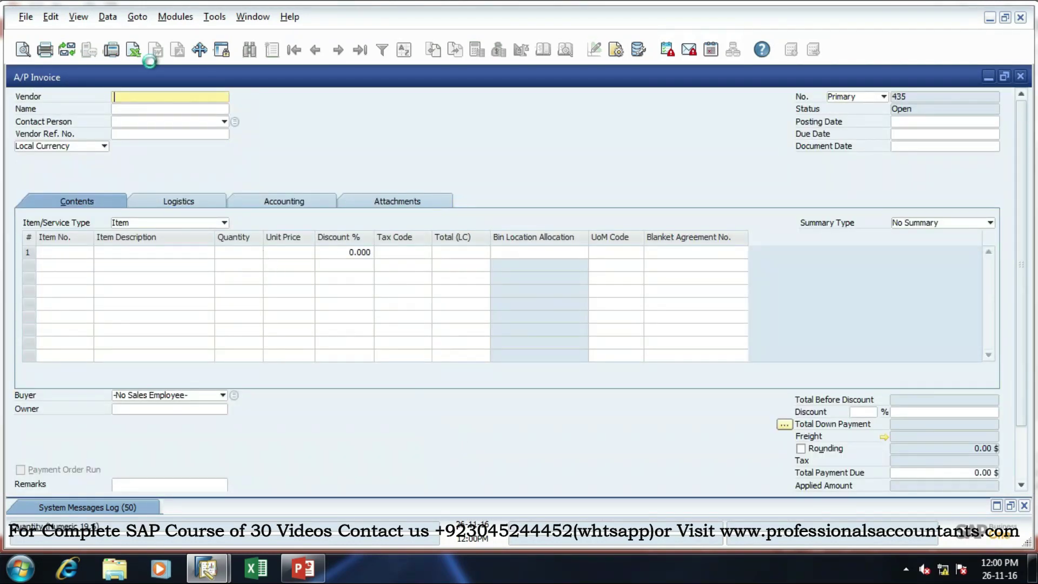
key("Tab")
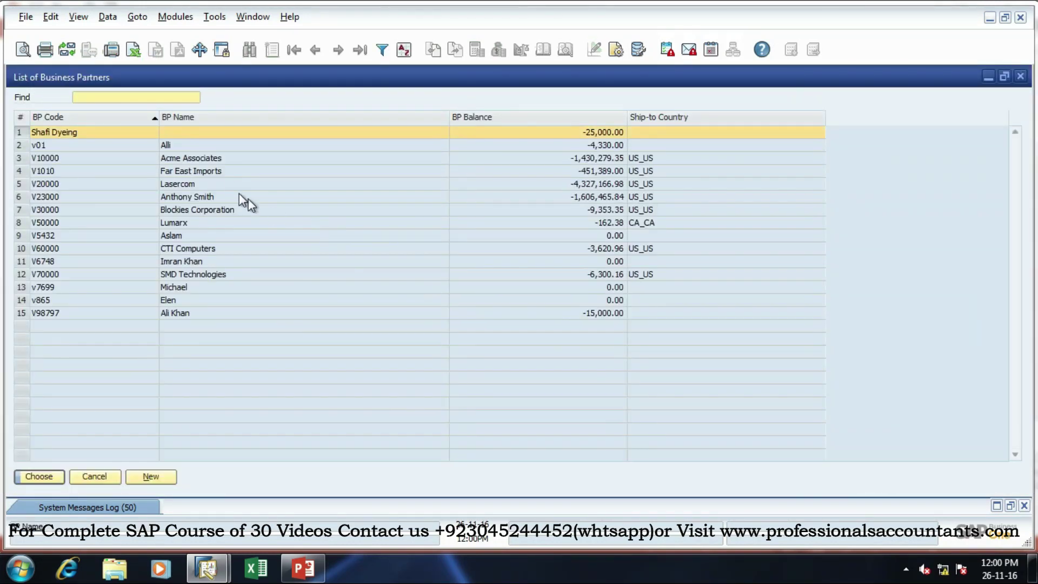
left_click(223, 159)
double_click(222, 159)
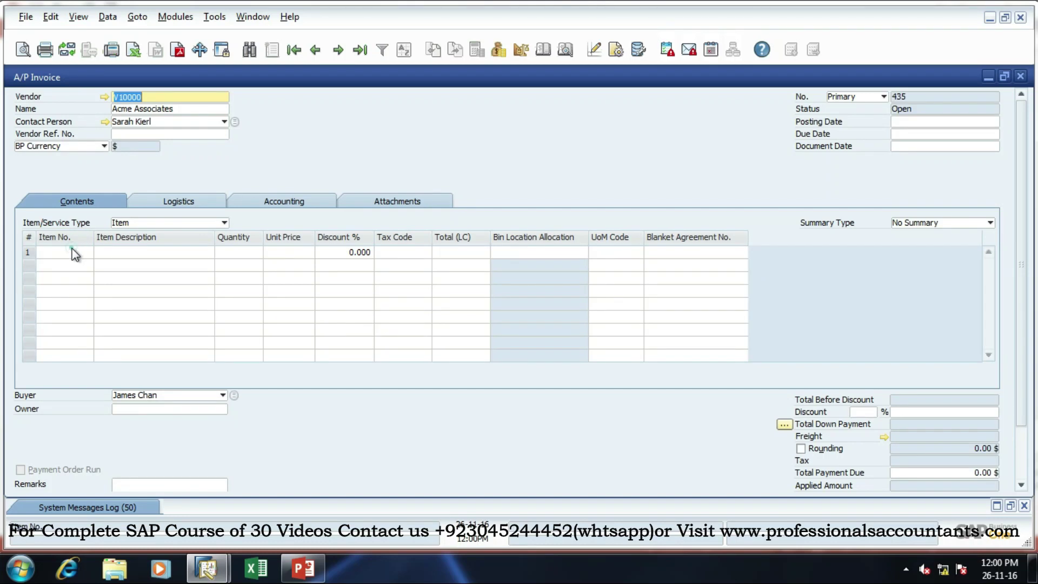
- Add item Sam01 to the invoice's first row with quantity 5 and unit price 60,000
left_click(75, 254)
key("Tab")
type("SA")
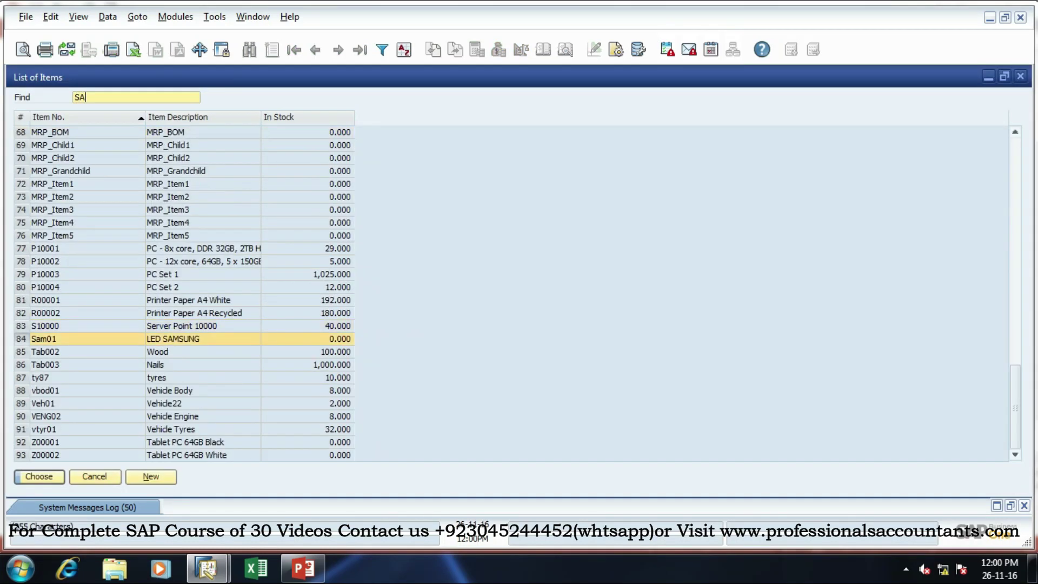
key("Return")
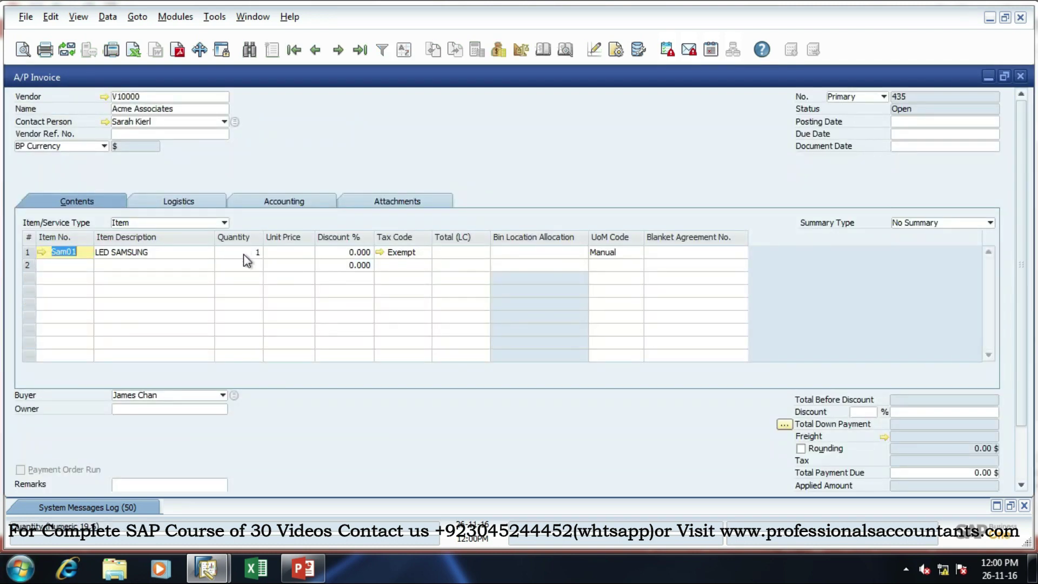
left_click(241, 254)
type("5")
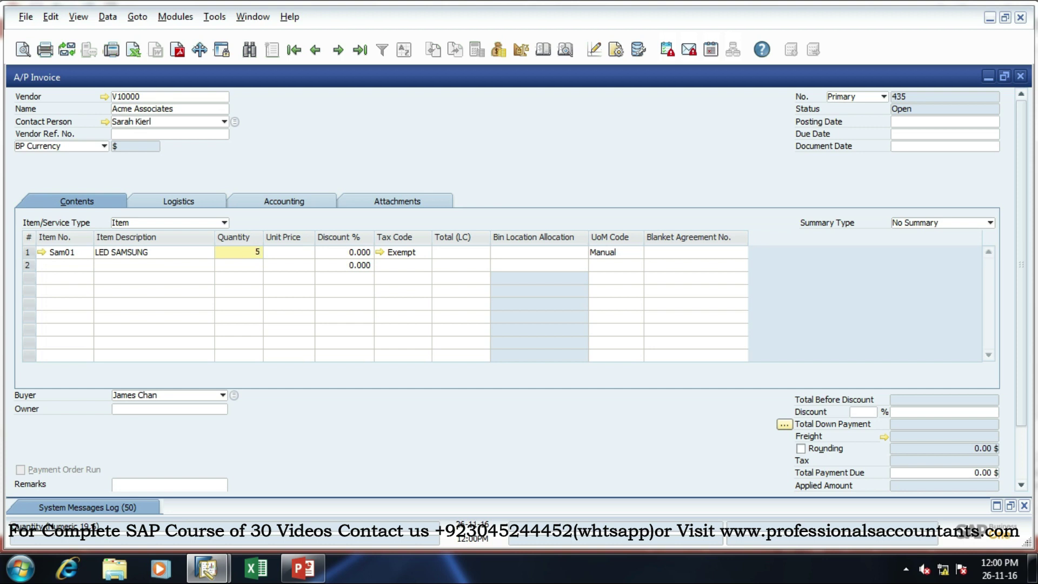
left_click(286, 252)
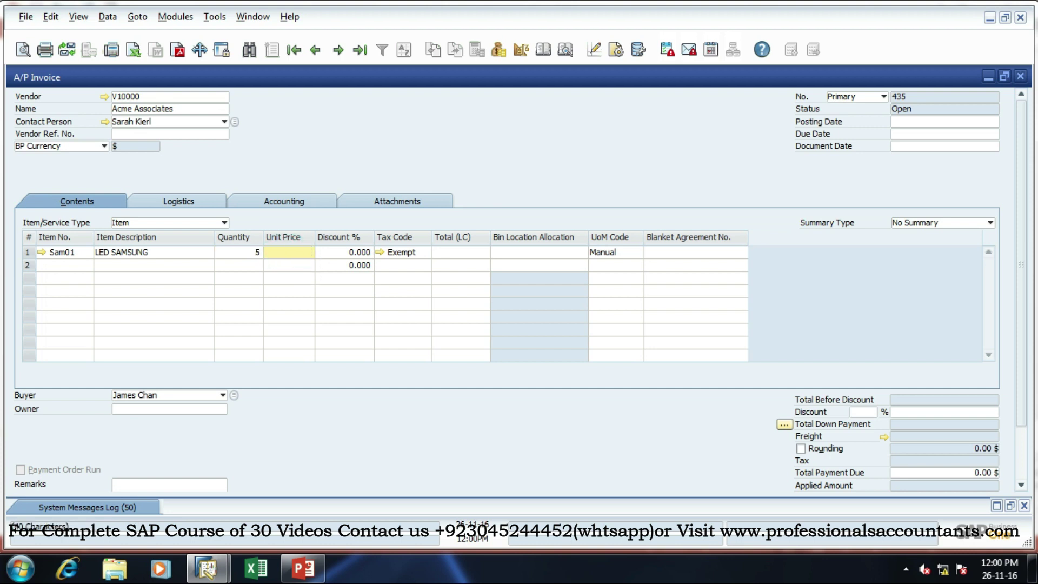
type("60000")
key("Tab")
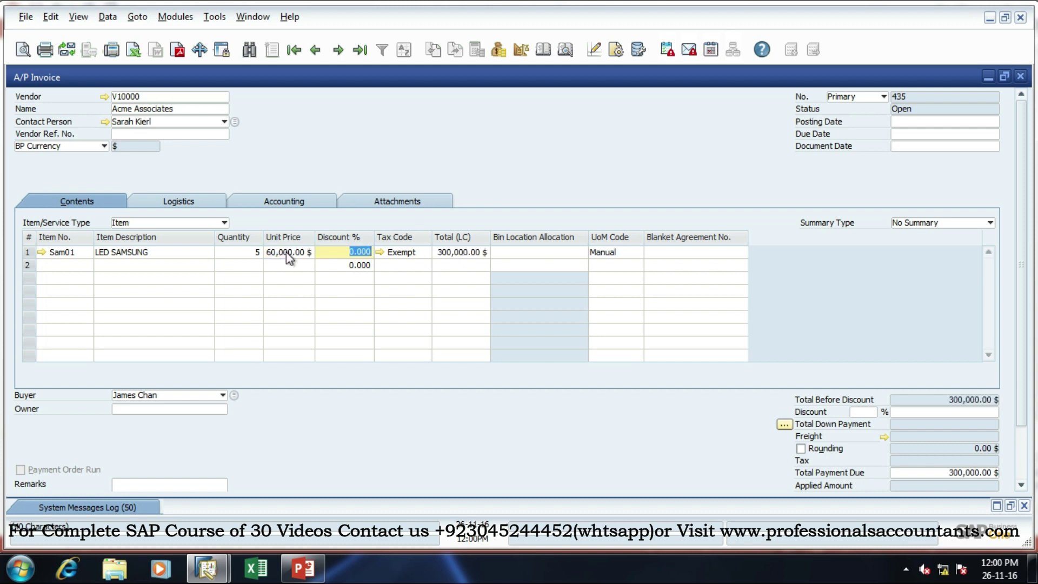
- Set the invoice's posting date to 01-01-16 and submit it to reach the serial numbers setup for Sam01
left_click(929, 121)
type("010116")
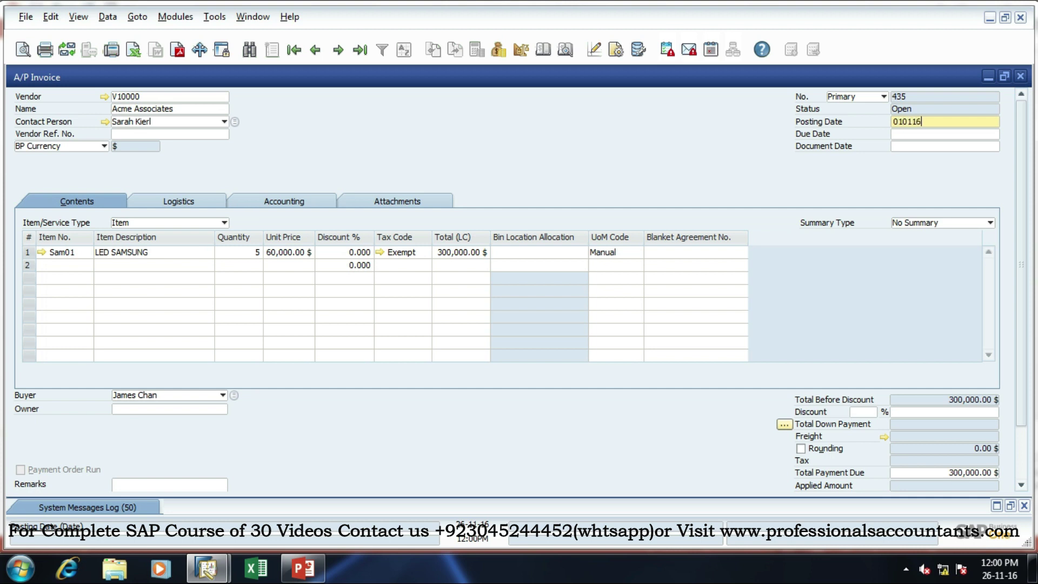
key("Tab")
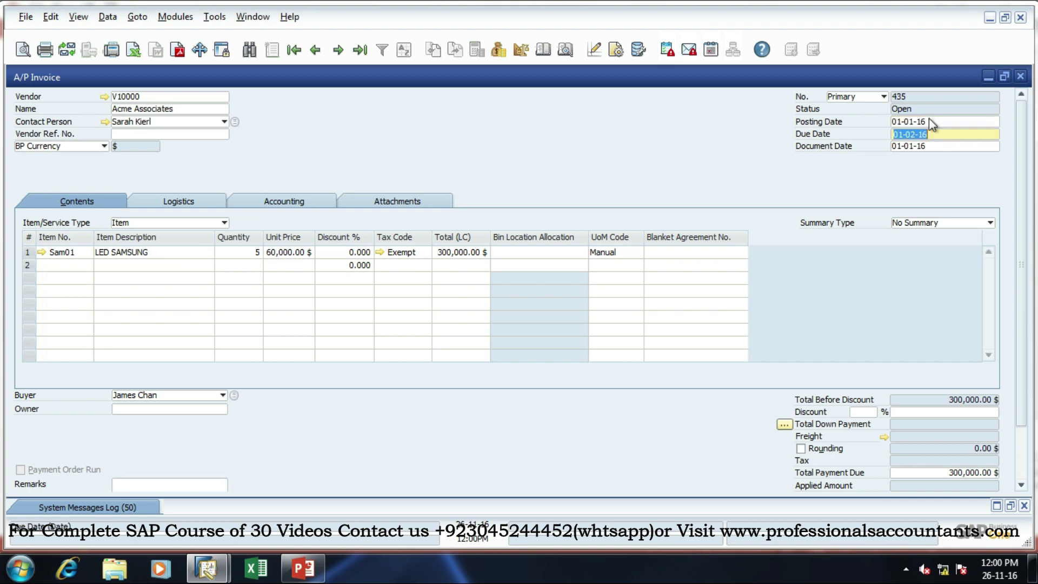
key("Return")
key("Return")
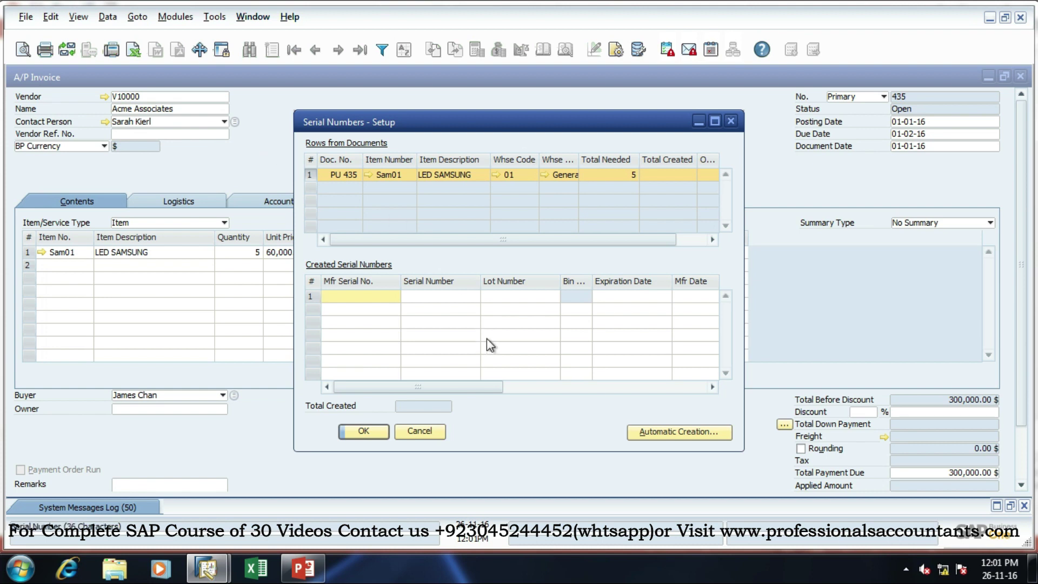
- Define the automatic serial number pattern for Sam01 as the string "sam-" followed by the number 01 with the Increase operation
left_click(689, 433)
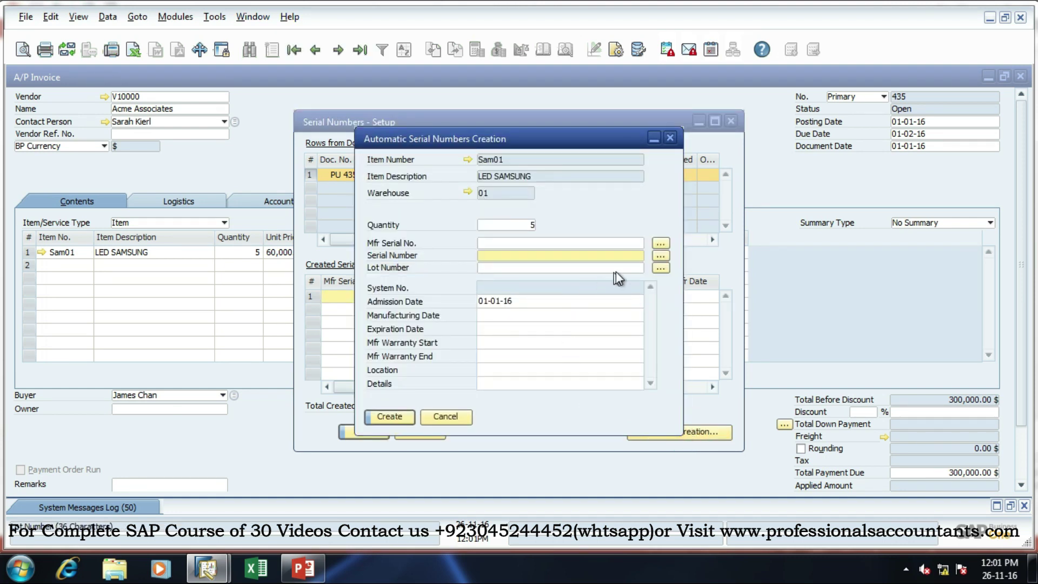
left_click(661, 256)
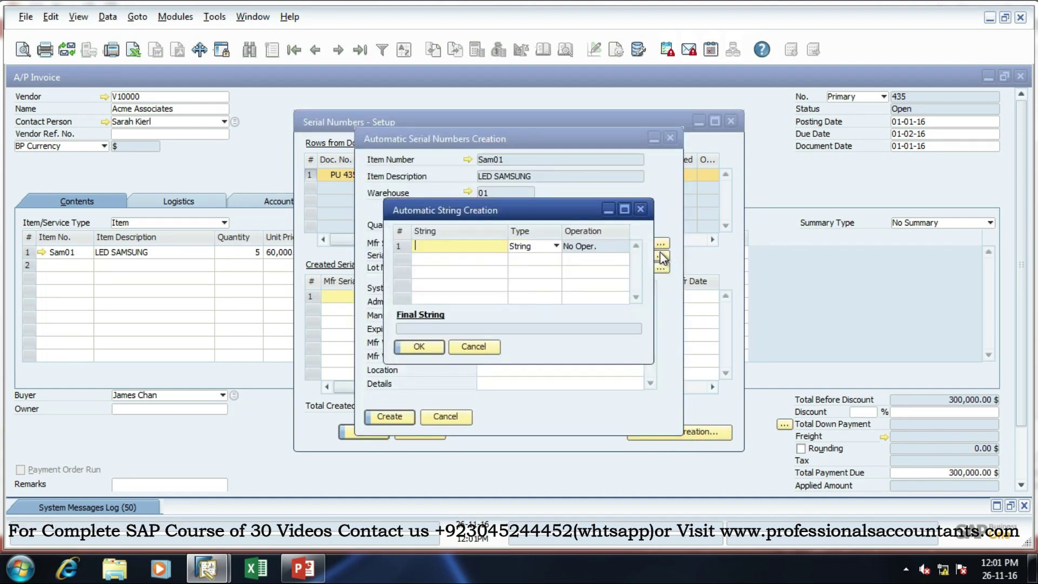
left_click(484, 250)
type("sam-")
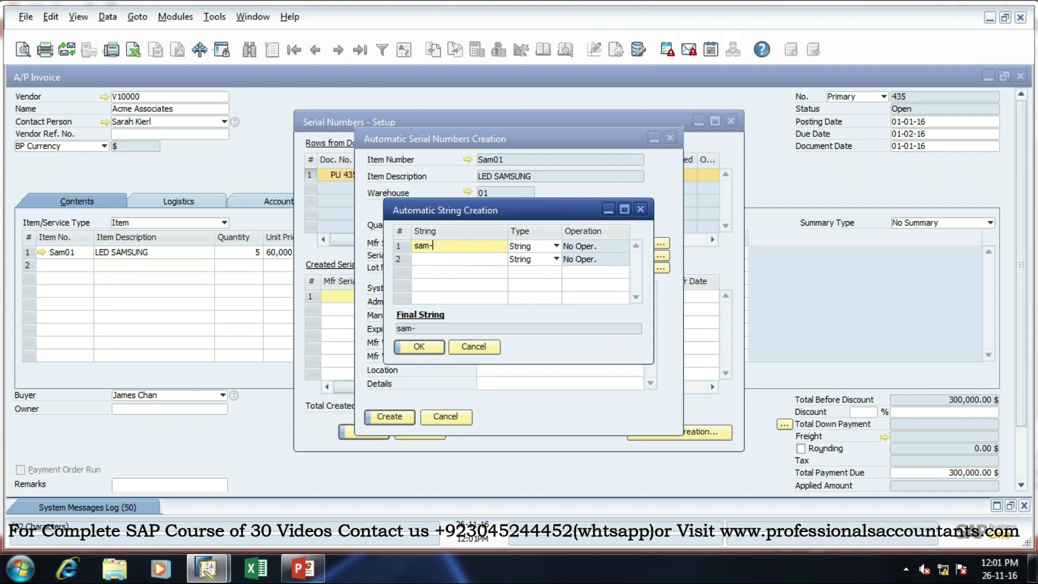
left_click(453, 258)
type("01")
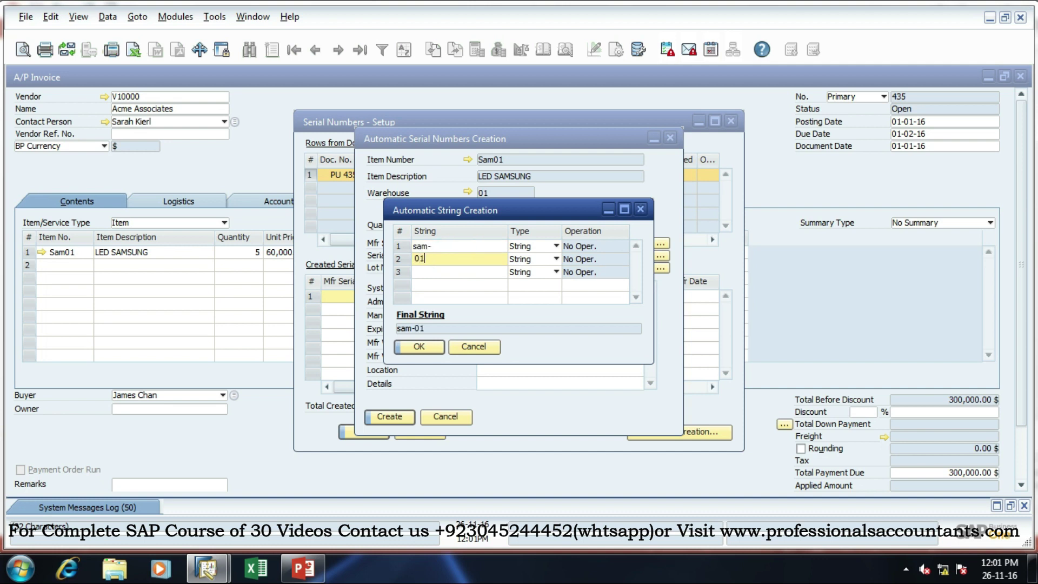
left_click(540, 259)
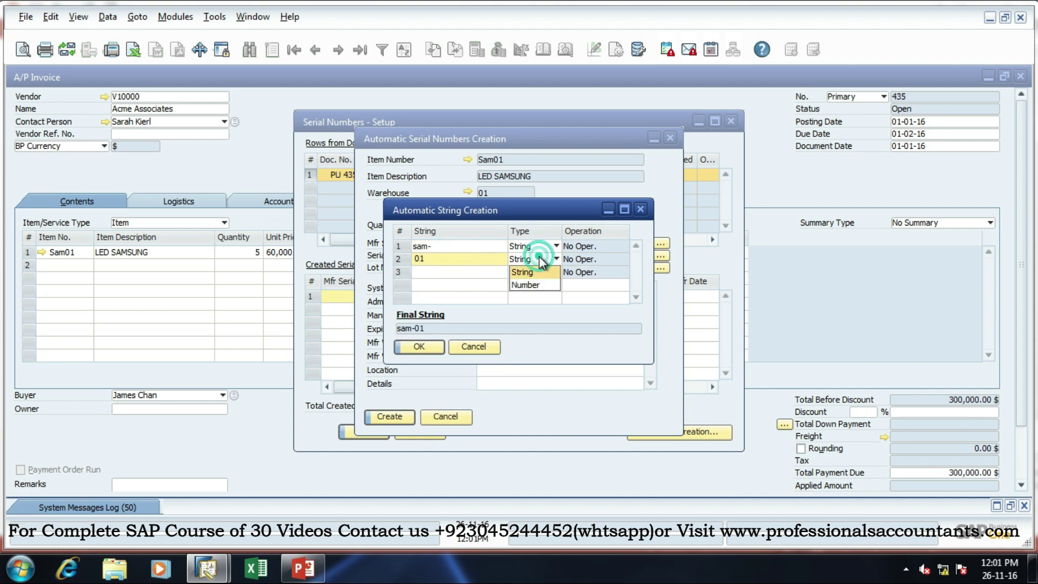
left_click(539, 284)
left_click(579, 260)
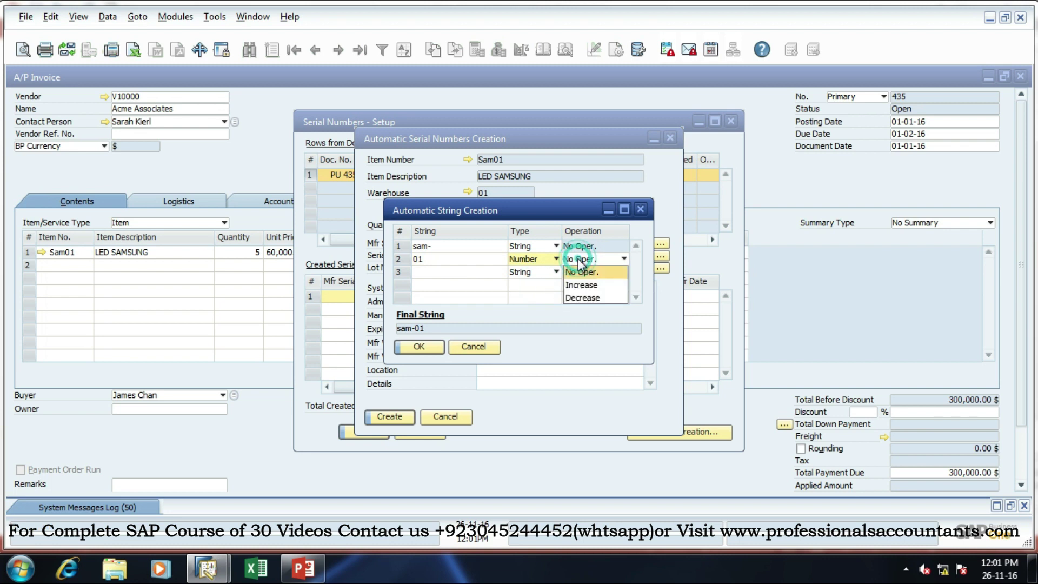
left_click(578, 284)
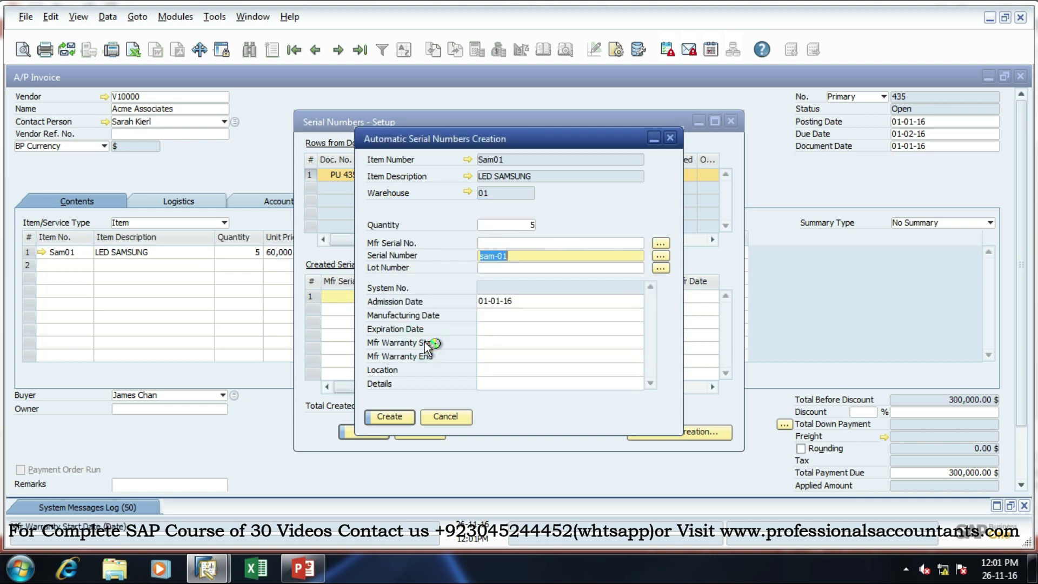
- Create the serial numbers for all 5 units of Sam01, save them, and close the serial numbers setup
left_click(385, 417)
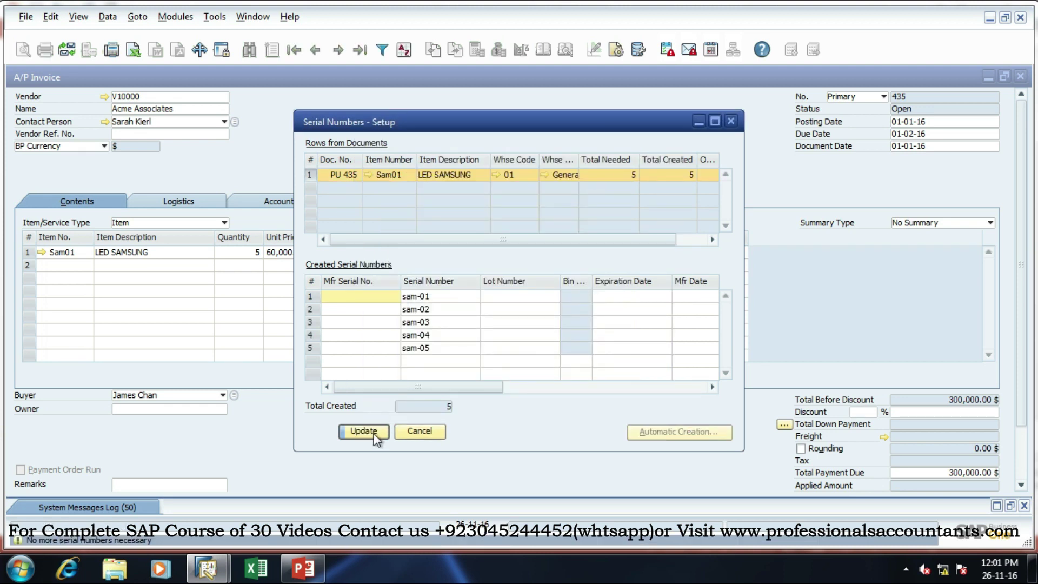
left_click(375, 437)
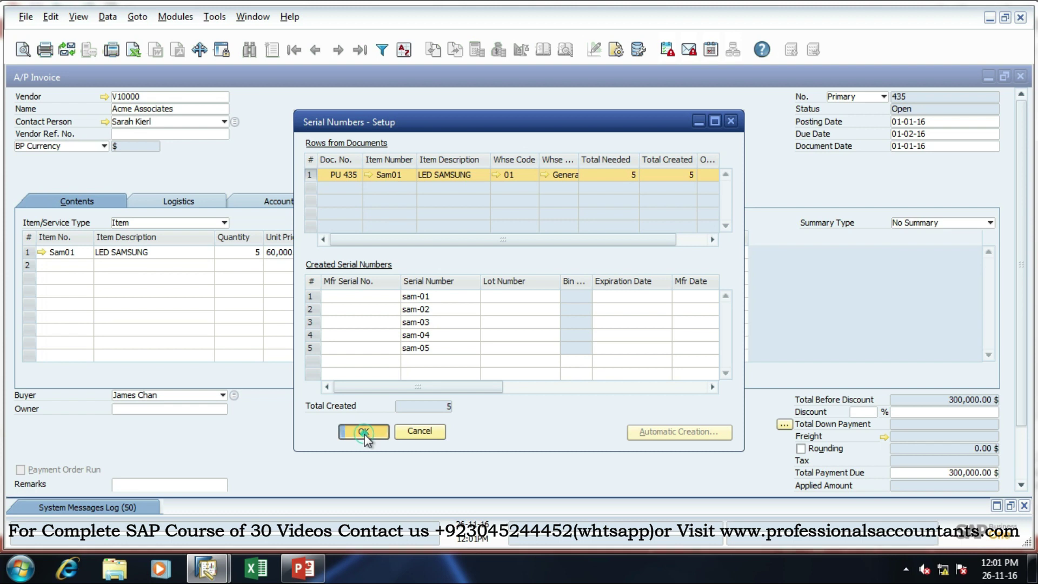
left_click(364, 433)
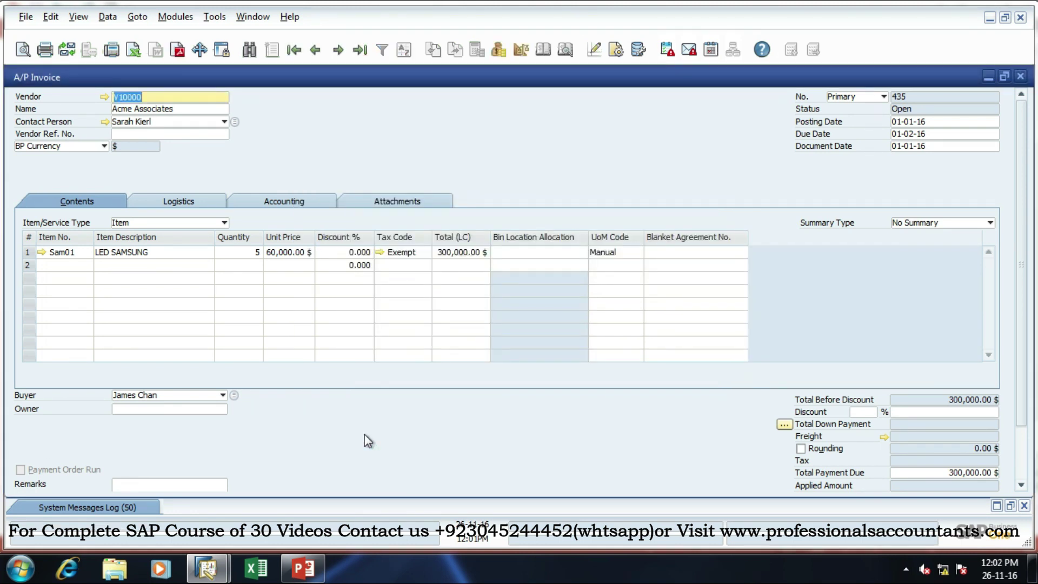
- Add the A/P invoice, close its window, and collapse the Purchasing module
key("Return")
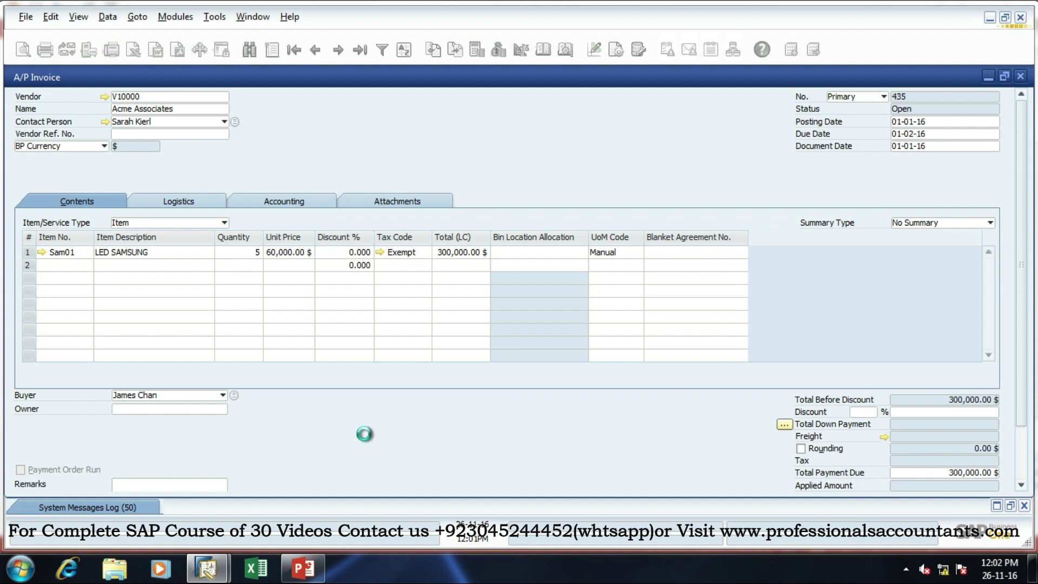
left_click(1021, 76)
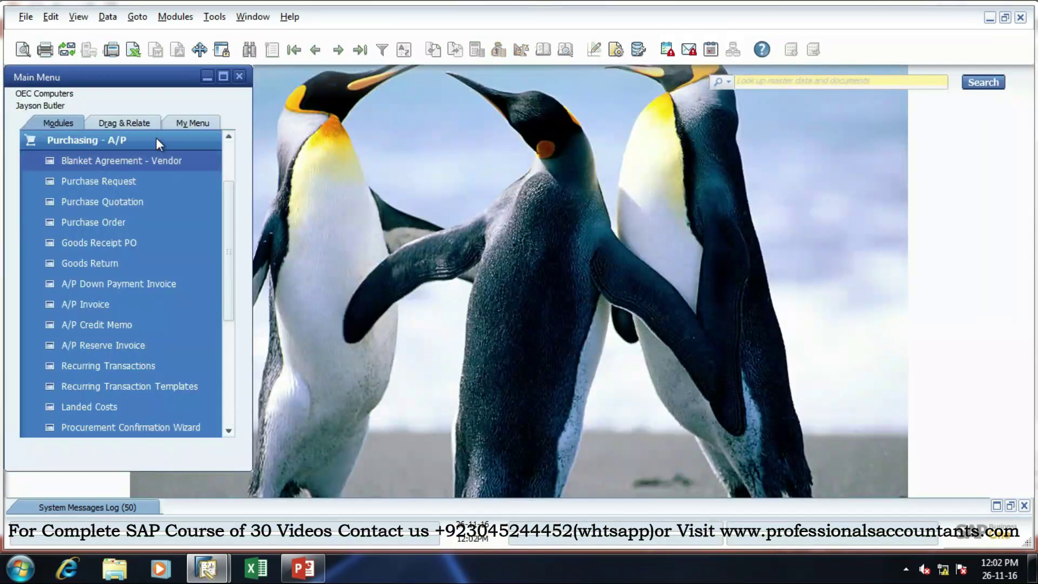
left_click(155, 143)
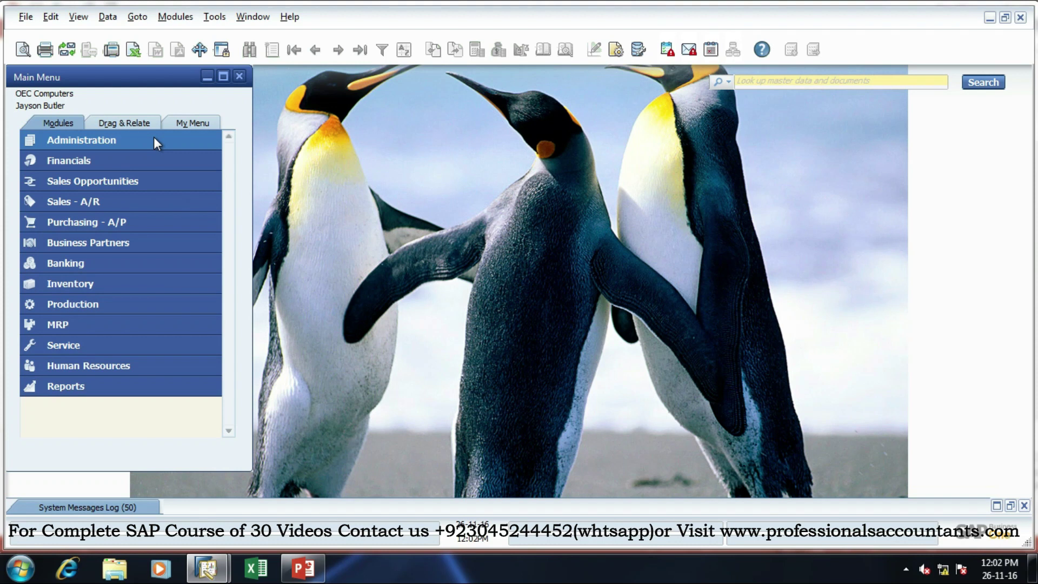
- Review the inventory item settings for serial numbers and customer equipment cards in General Settings under System Initialization, and close them
left_click(155, 142)
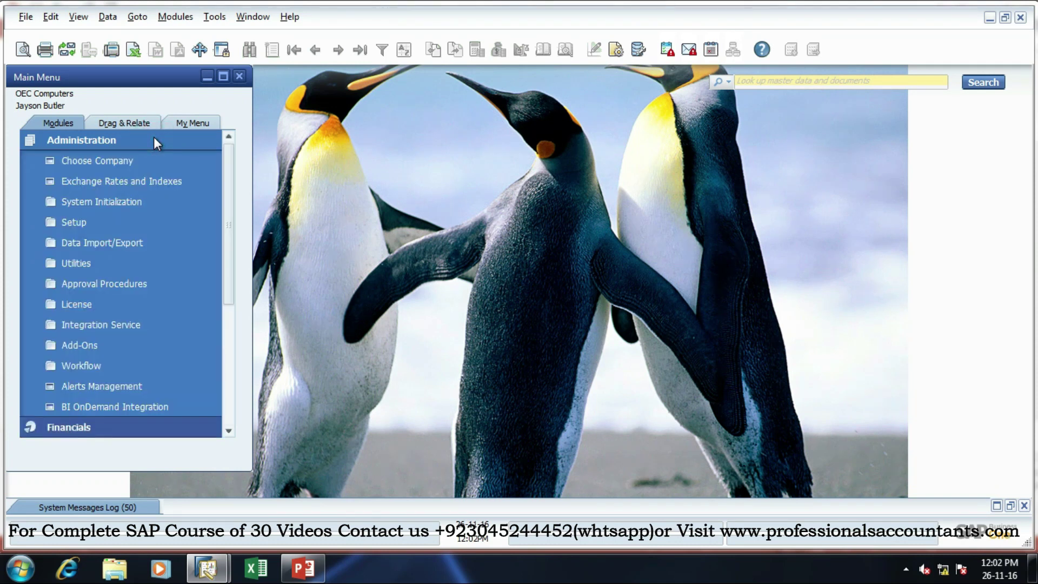
left_click(126, 200)
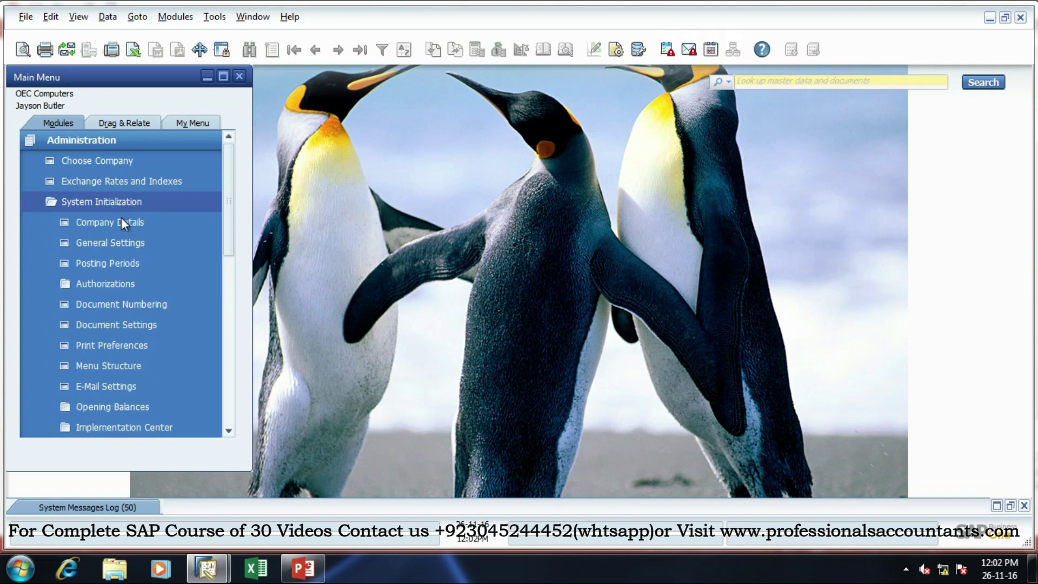
left_click(119, 245)
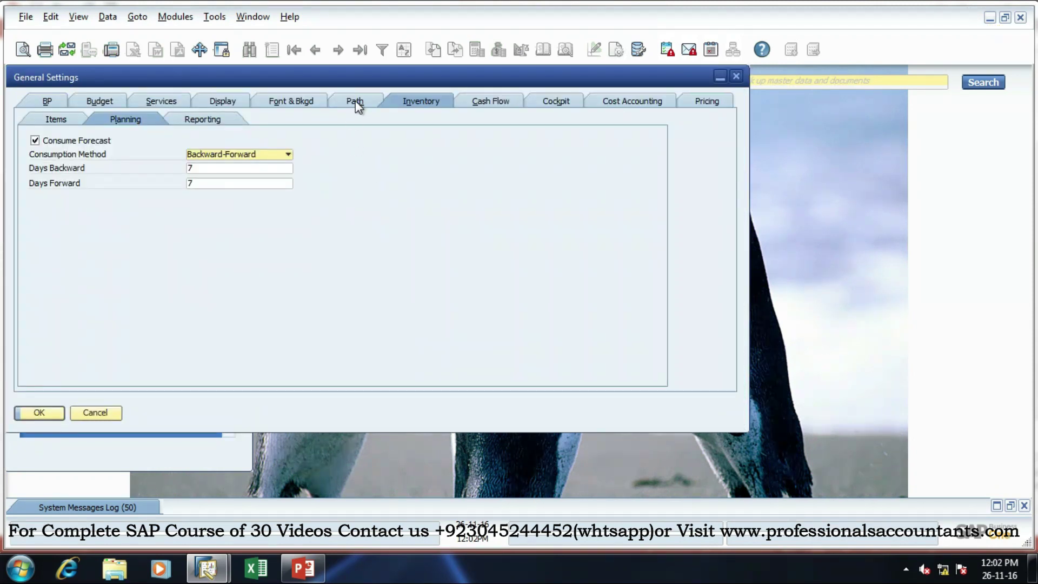
left_click(71, 120)
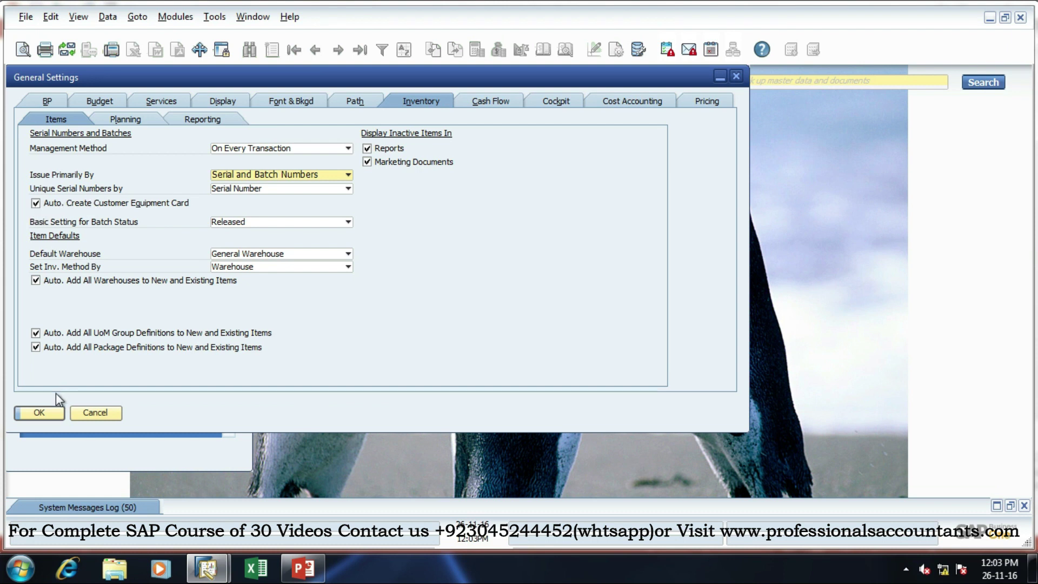
left_click(51, 414)
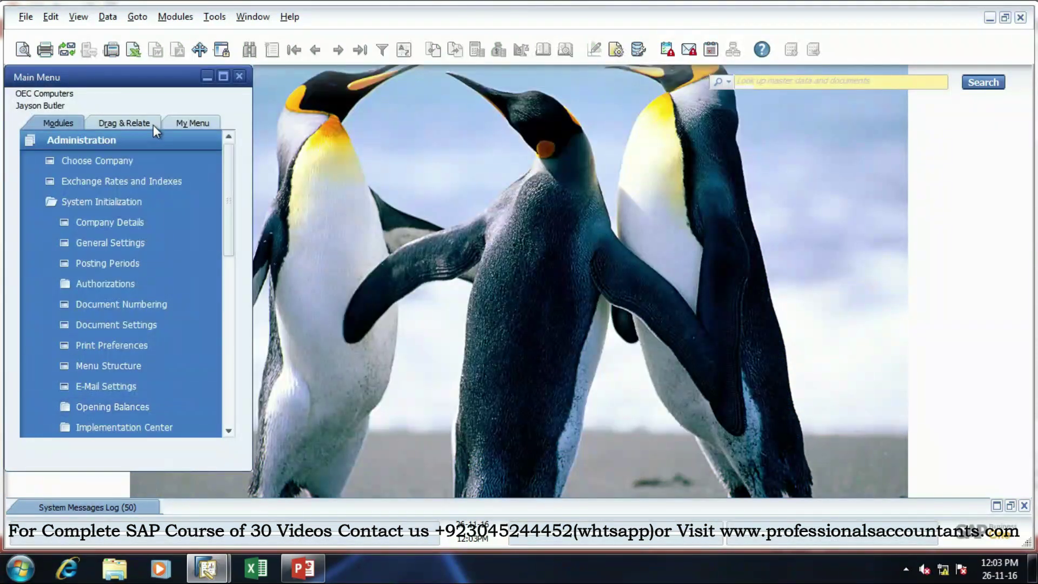
- Start a new A/R Invoice under Sales and choose the individual customer listed just below Microchips Ltd
left_click(152, 133)
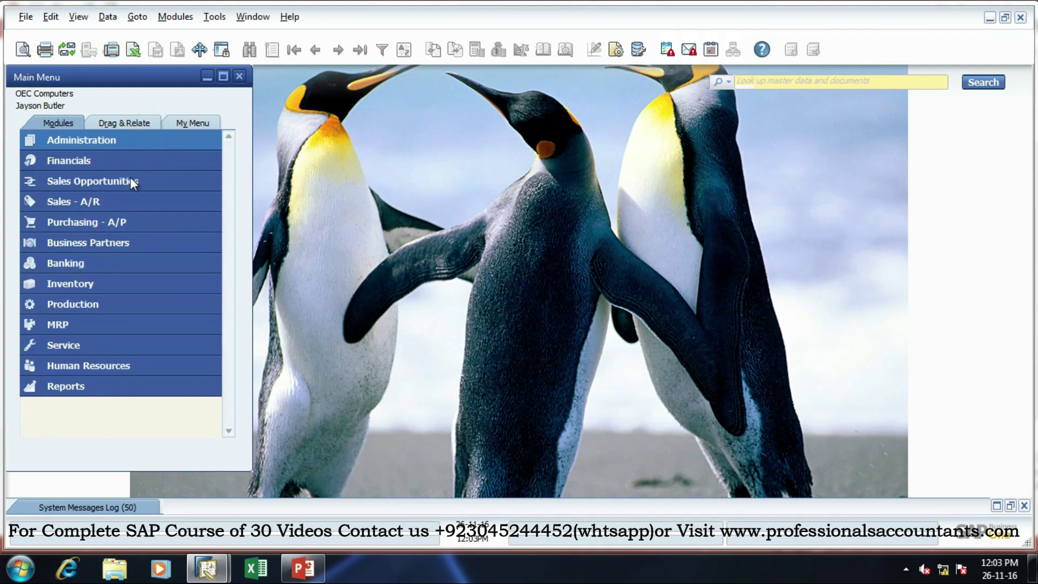
left_click(116, 201)
left_click(97, 282)
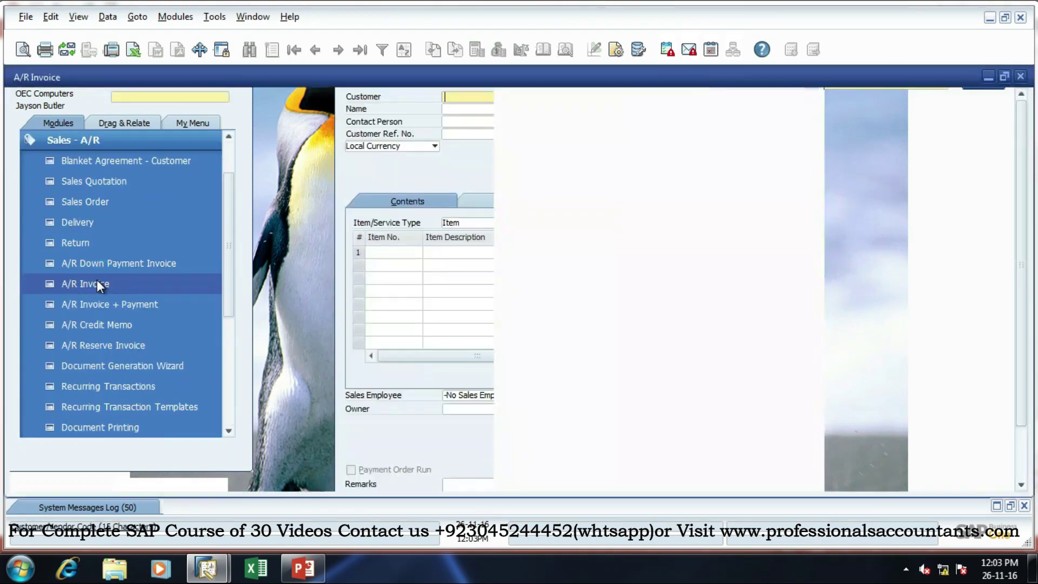
key("Tab")
key("Down")
key("Down")
key("Down")
key("Down")
key("Down")
key("Down")
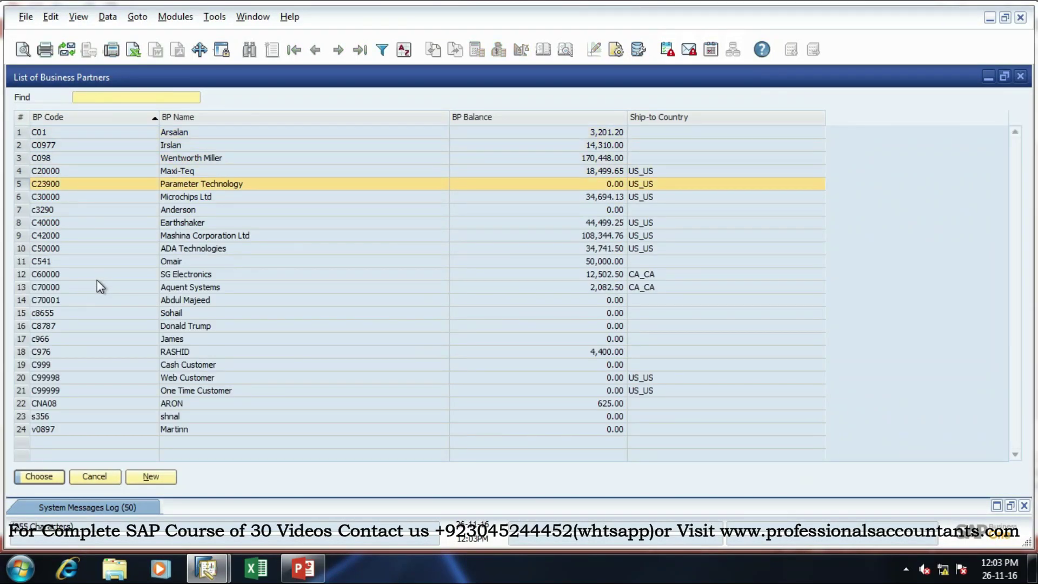
key("Down")
key("Up")
key("Return")
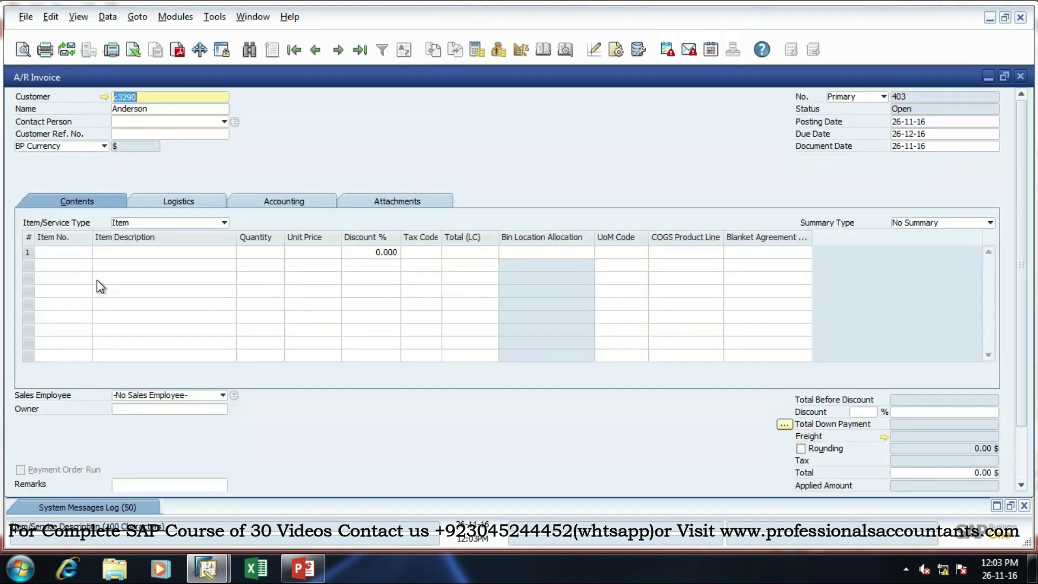
- Add item Sam01 to the A/R invoice's first row with a unit price of 75,000
left_click(50, 251)
key("Tab")
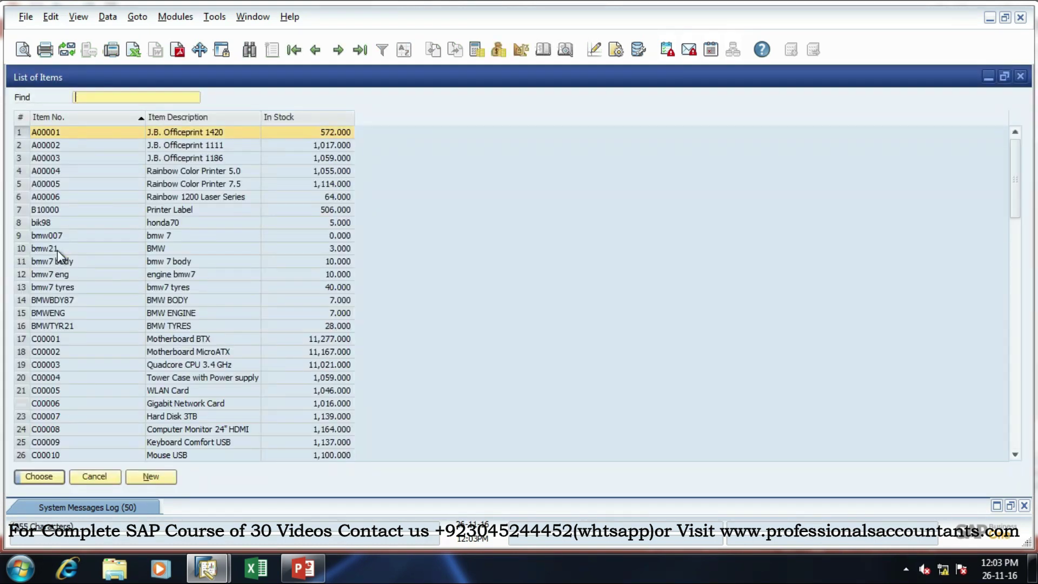
type("sa")
key("Return")
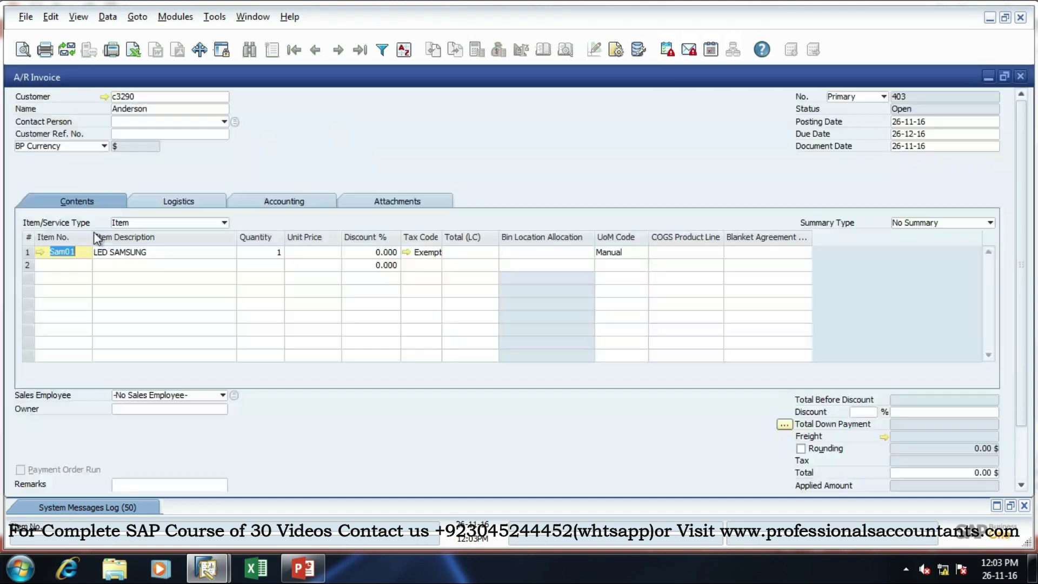
left_click(303, 252)
type("7")
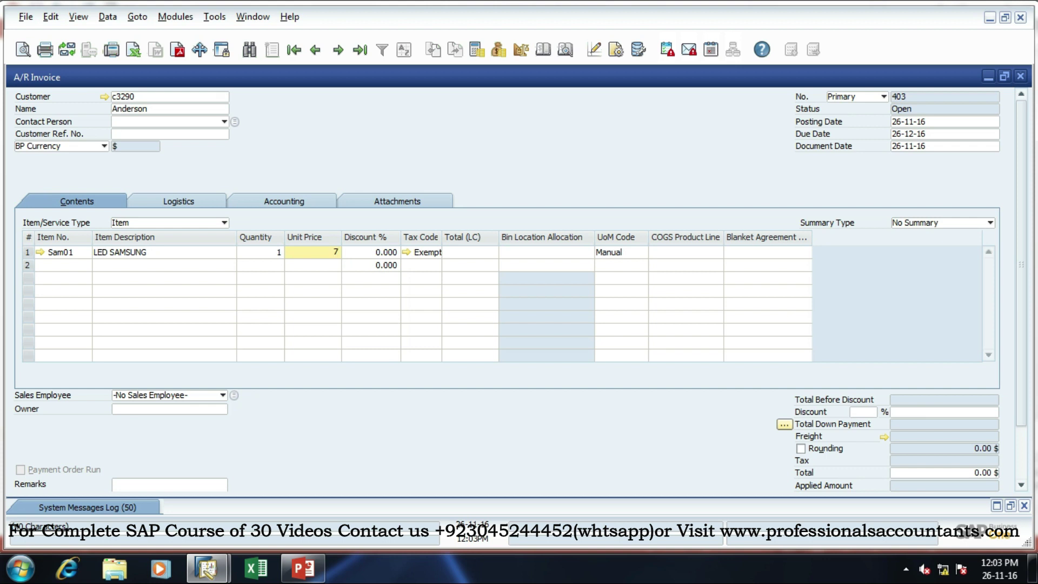
type("5000")
key("Tab")
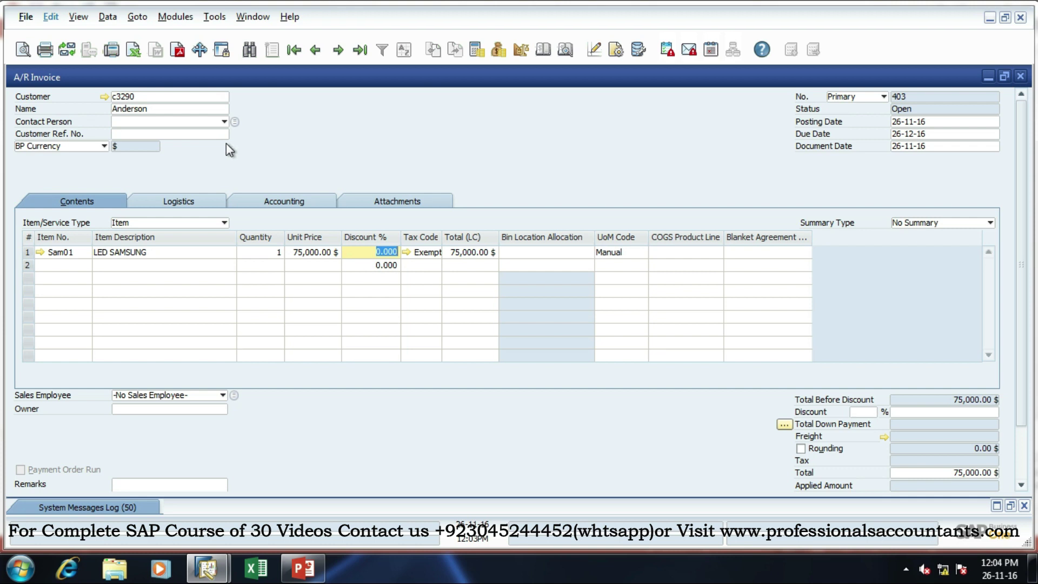
- Submit the A/R invoice with serial number sam-01 selected for Sam01, and close the invoice window
key("Return")
key("Return")
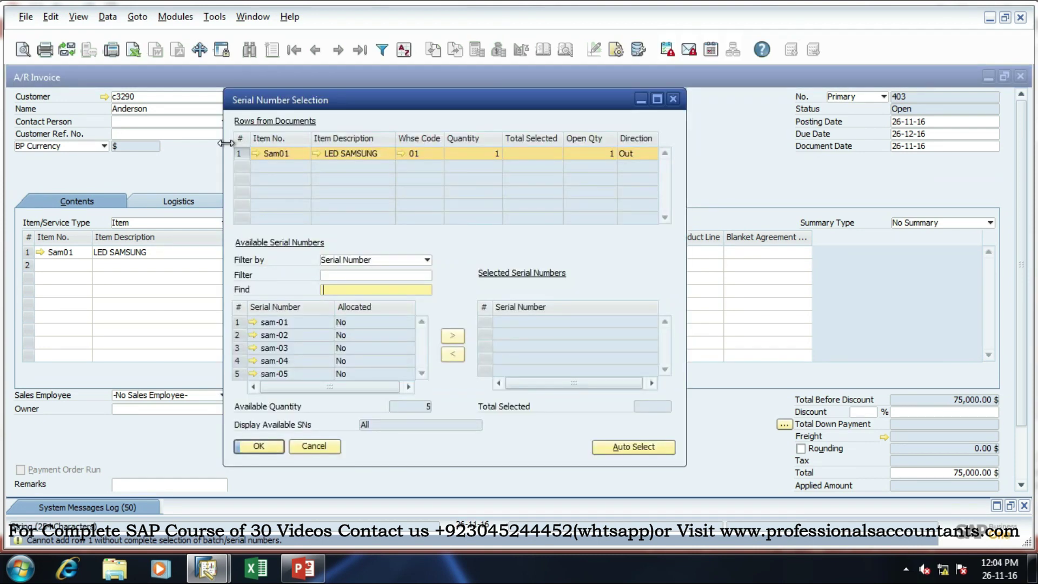
left_click(316, 323)
left_click(448, 337)
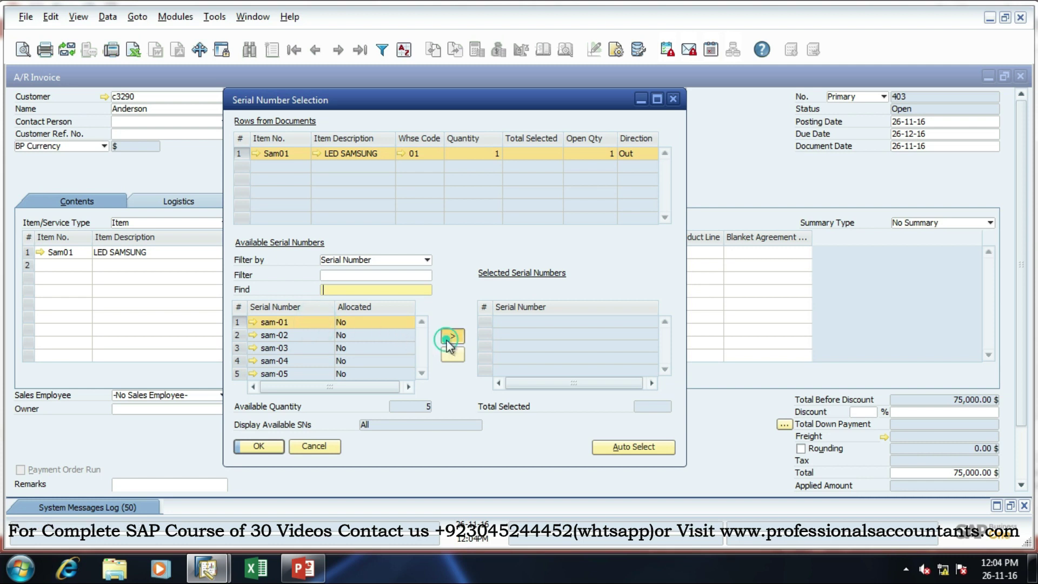
left_click(259, 446)
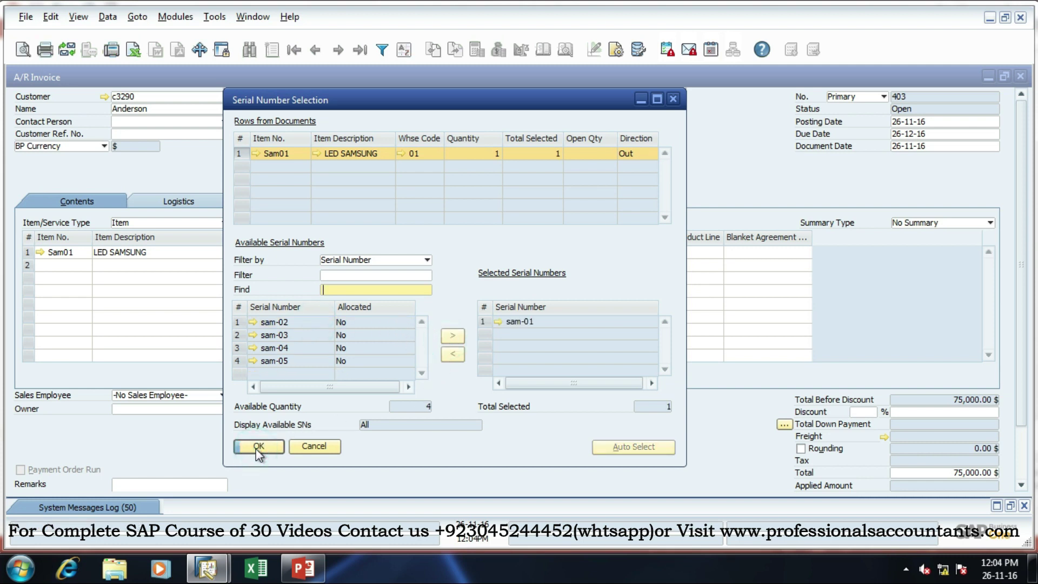
key("Return")
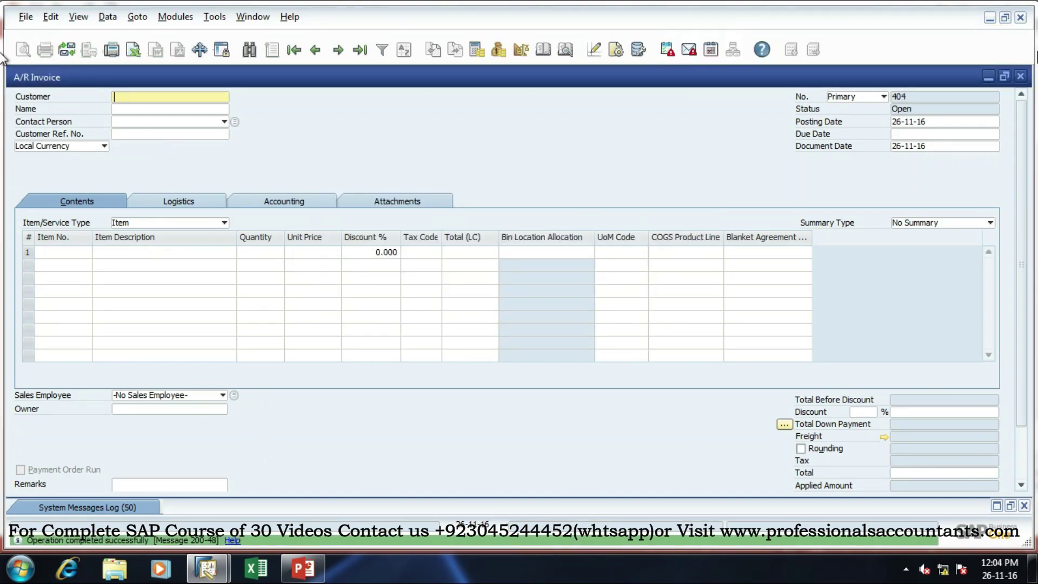
left_click(1020, 77)
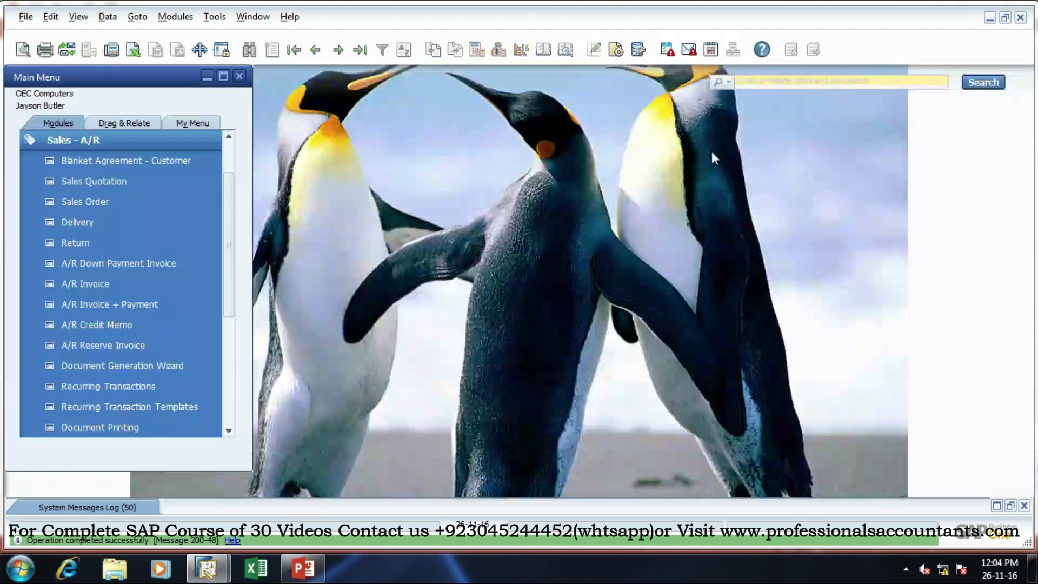
- Examine the last Customer Equipment Card in the Service module, for serial number sam-01, and close it
left_click(155, 141)
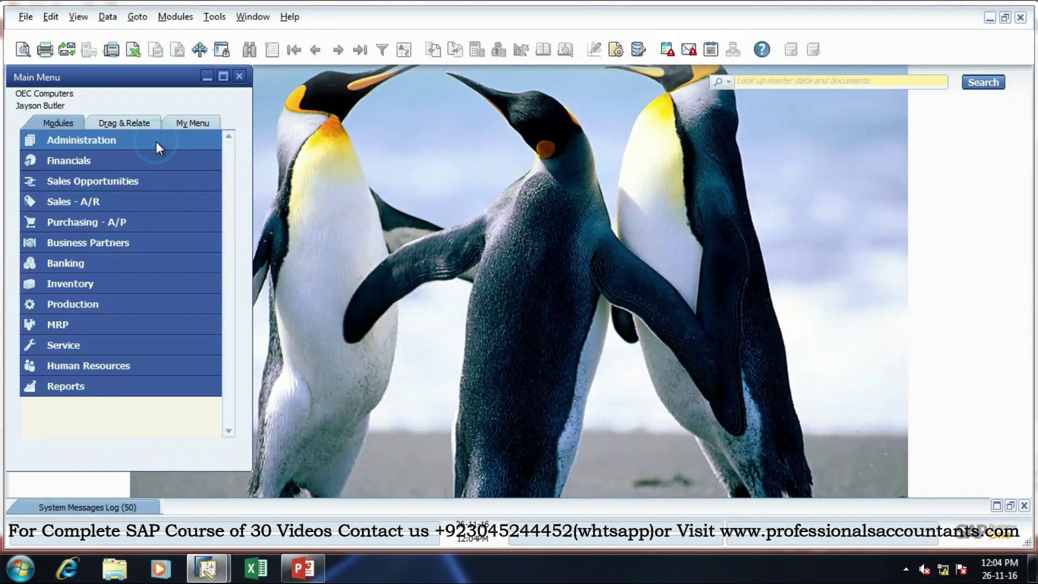
left_click(93, 336)
left_click(98, 367)
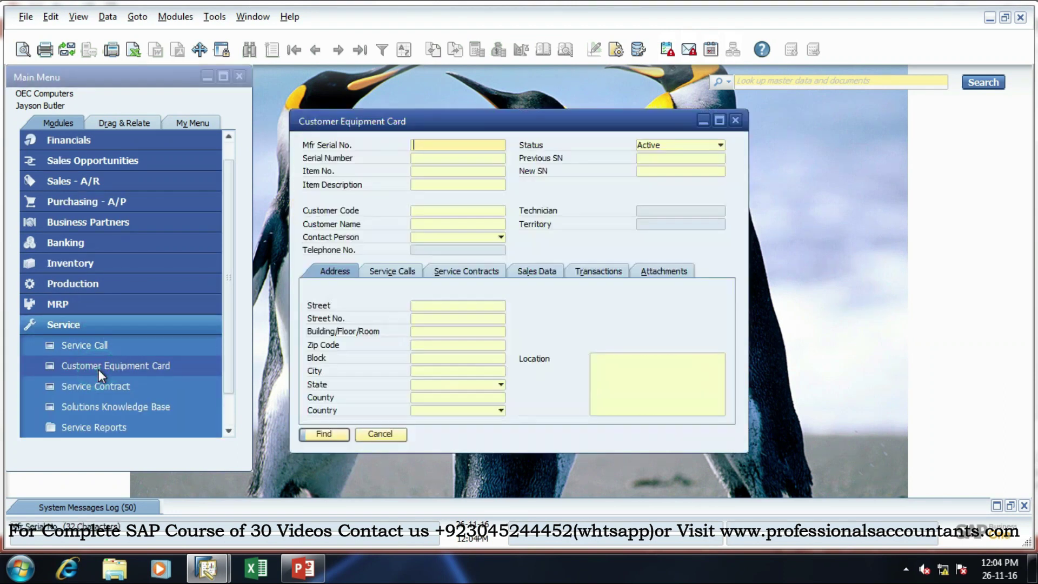
left_click(316, 50)
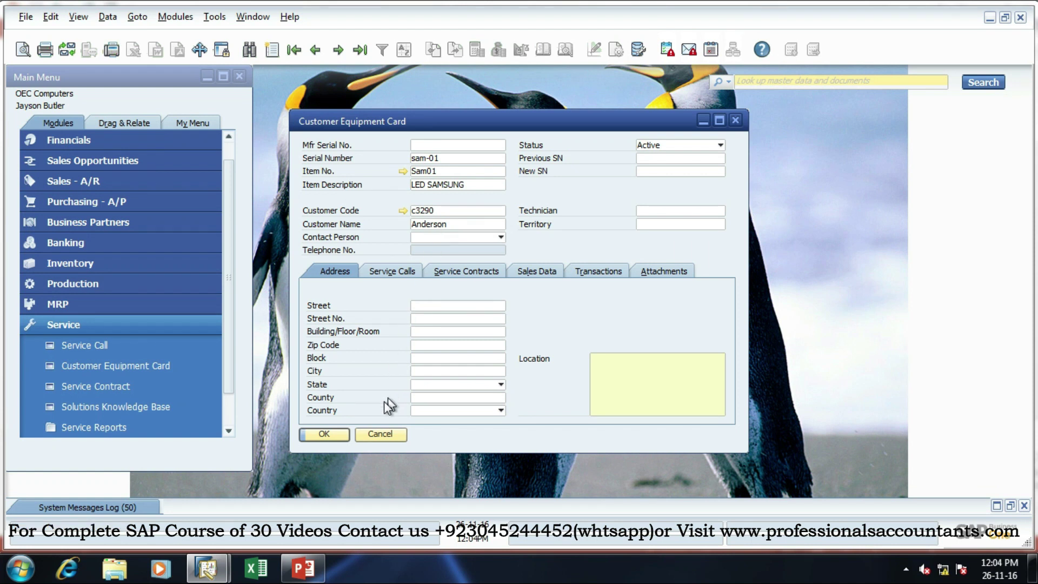
left_click(379, 435)
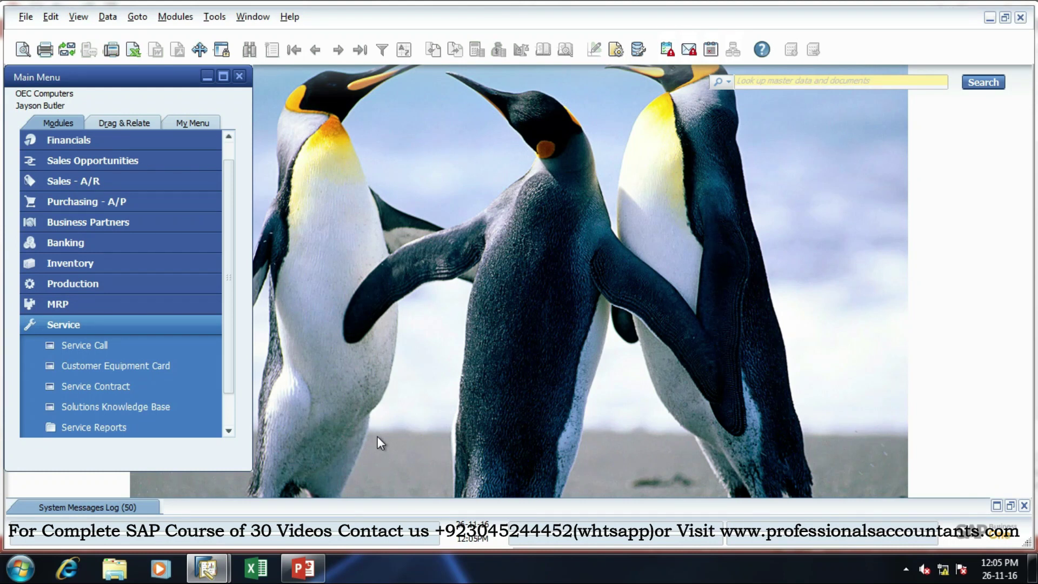
- Start a new Service Contract in the Service module and choose the individual customer listed just below Microchips Ltd
left_click(97, 387)
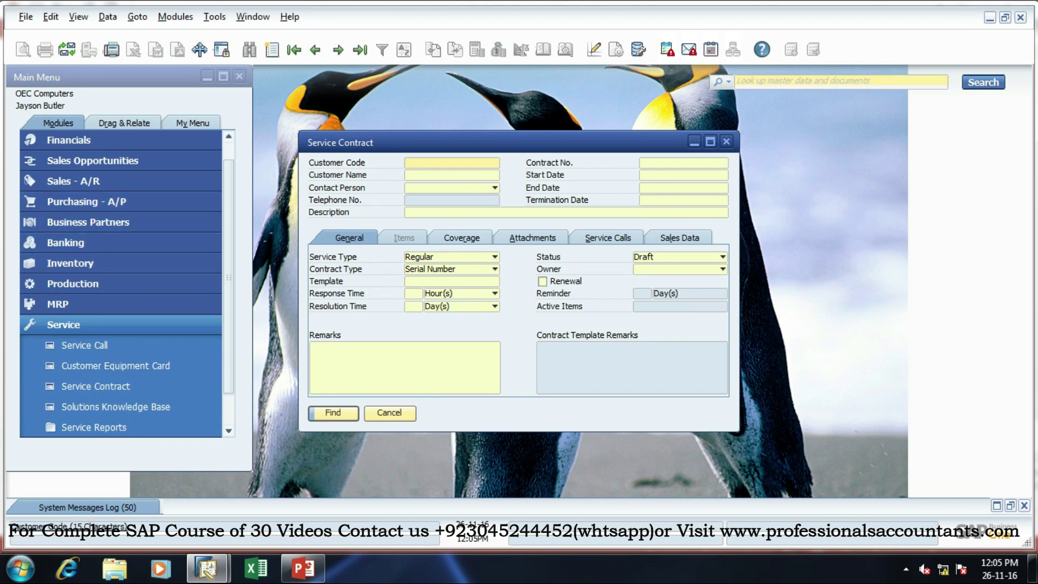
left_click(272, 49)
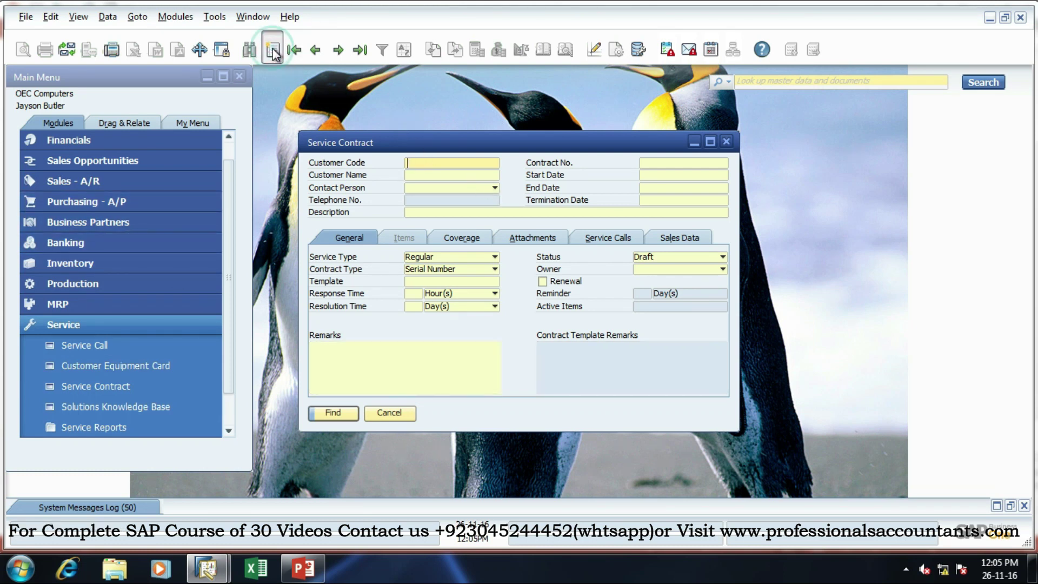
key("Tab")
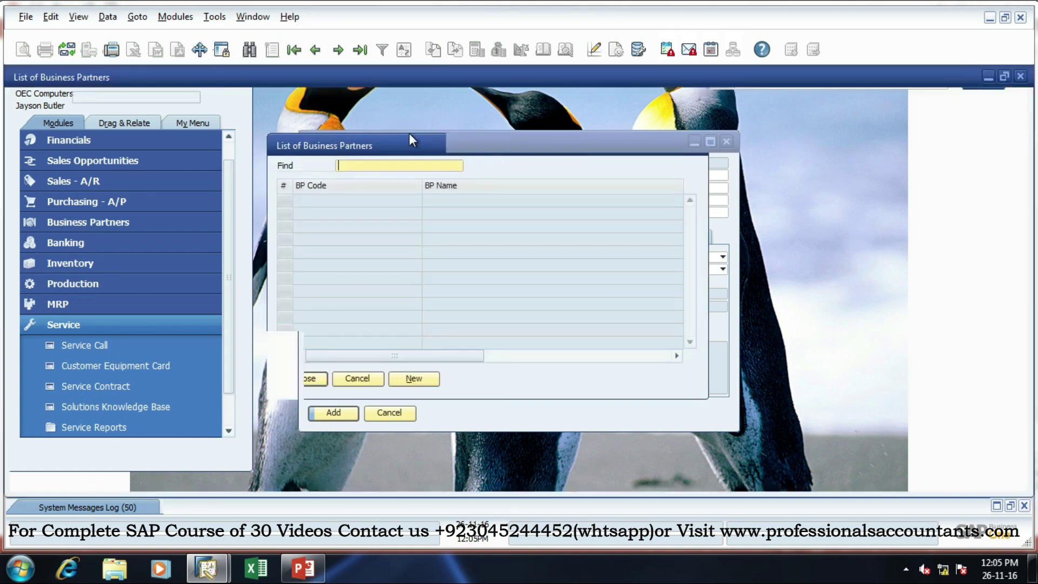
key("Down")
key("Down")
key("Down")
key("Down")
key("Down")
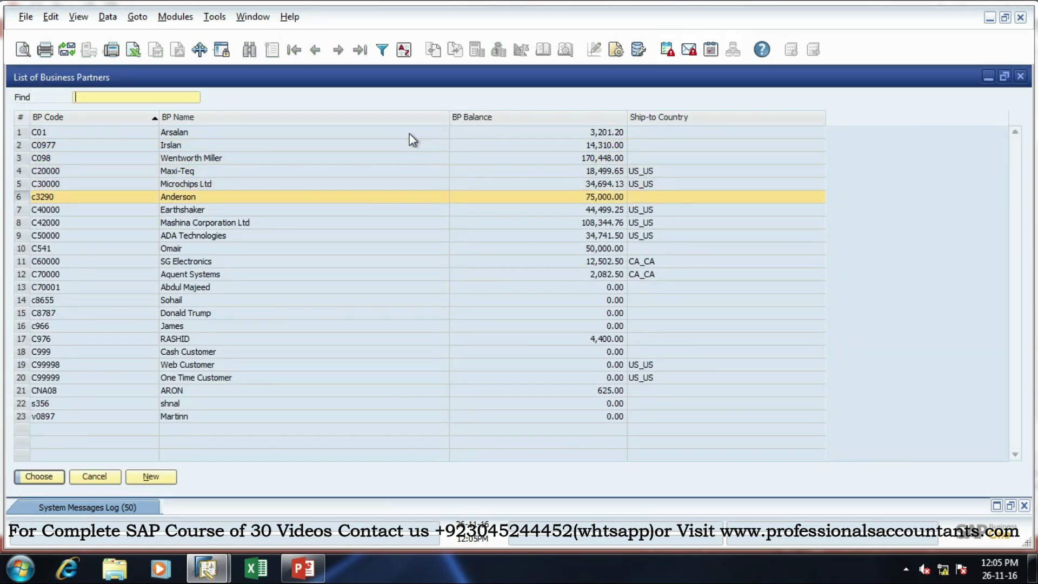
key("Return")
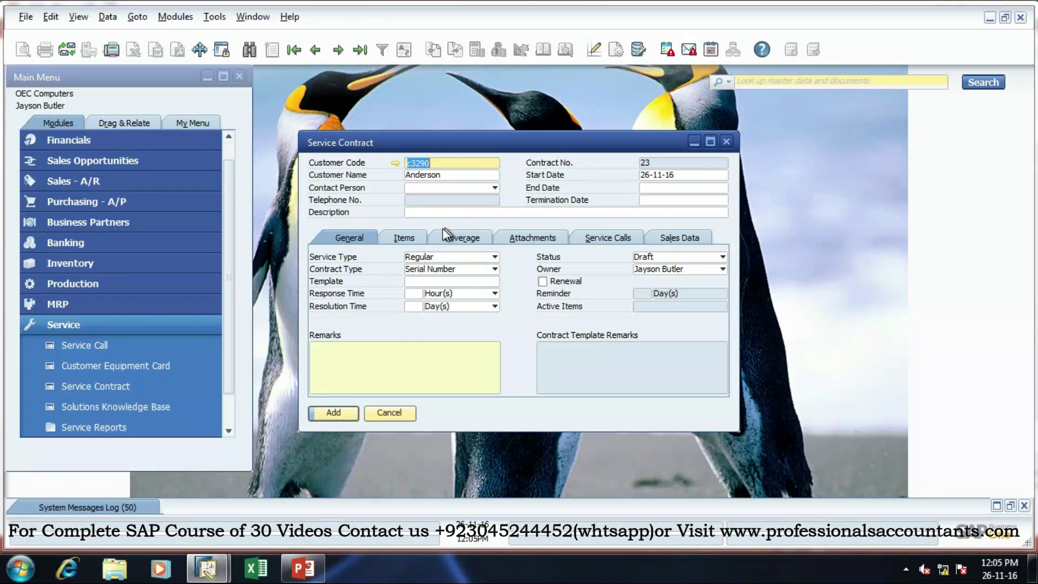
- Set the service contract's start date to 01-01-16, its end date to 31-12-16 and its description to warranty
left_click(451, 186)
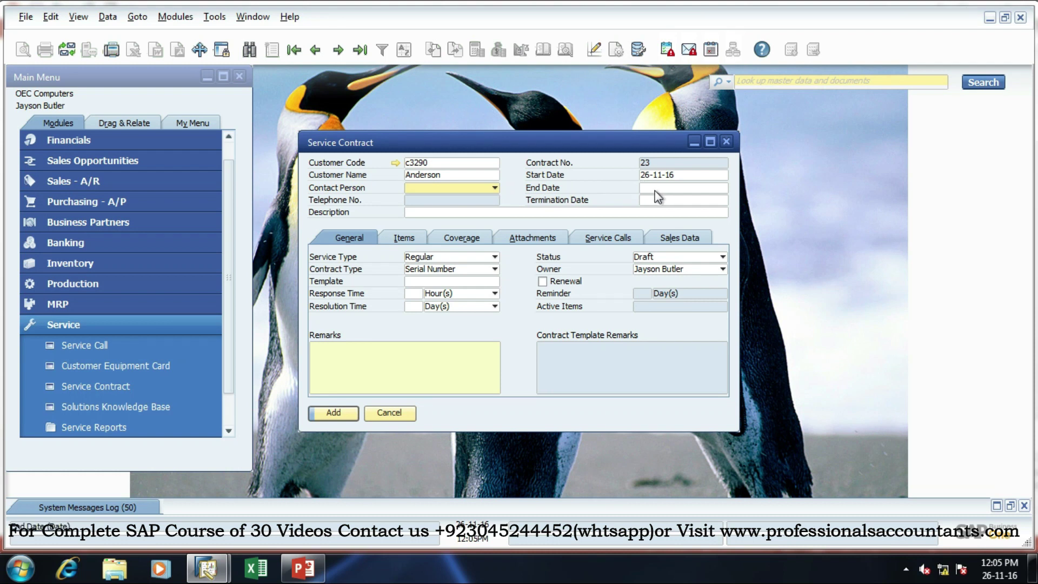
left_click(656, 175)
type("01-01-16")
key("Tab")
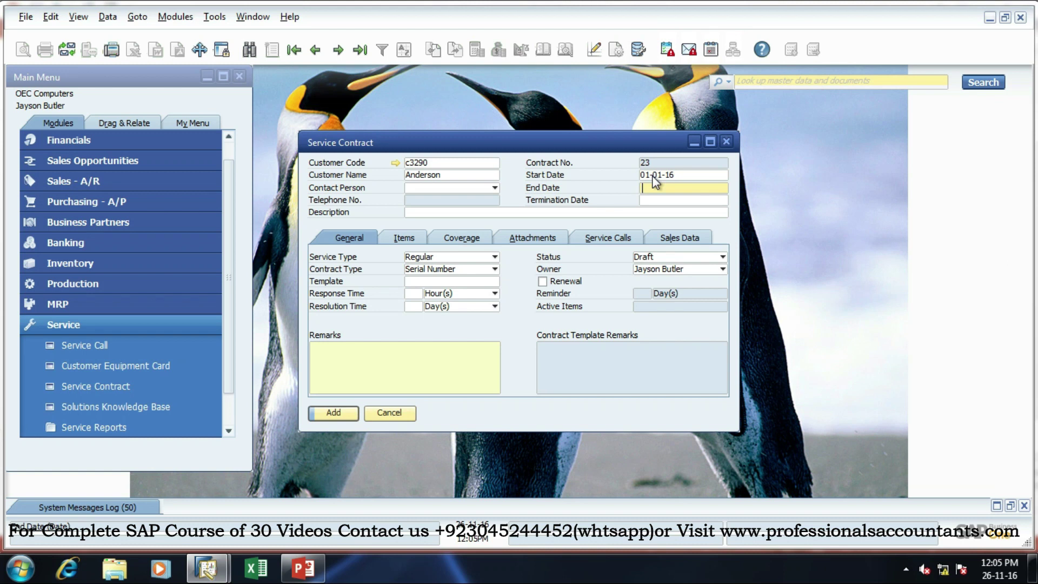
type("31-12-16")
key("Tab")
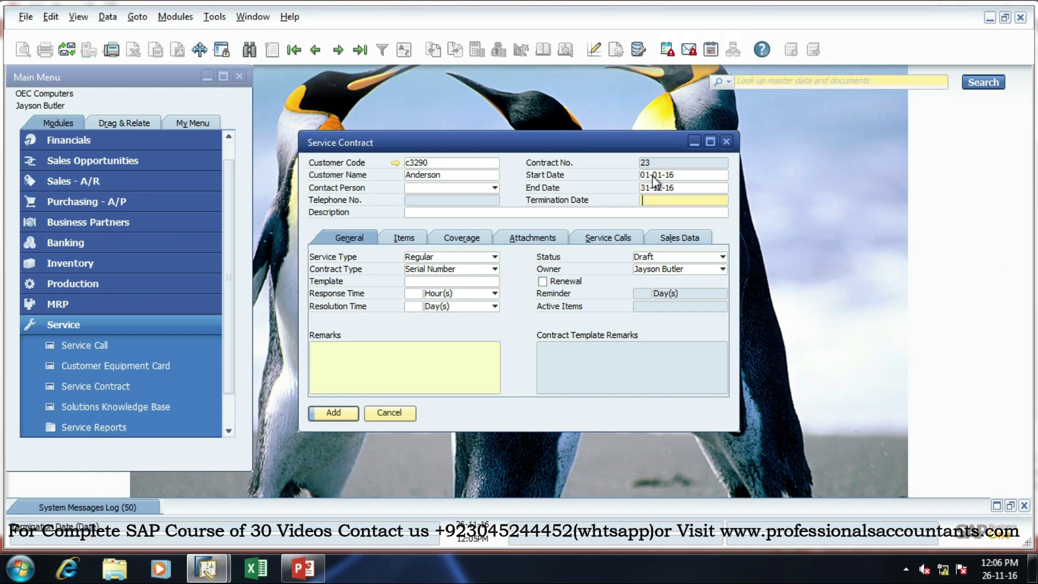
left_click(449, 215)
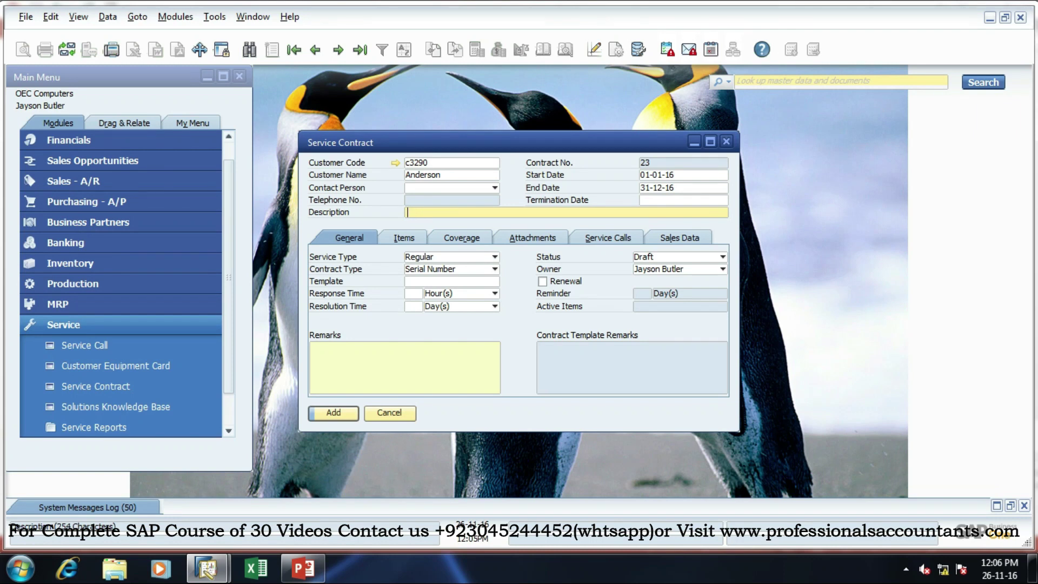
type("warranty")
- Set the contract's service type to Warranty and its contract type to Serial Number
left_click(430, 258)
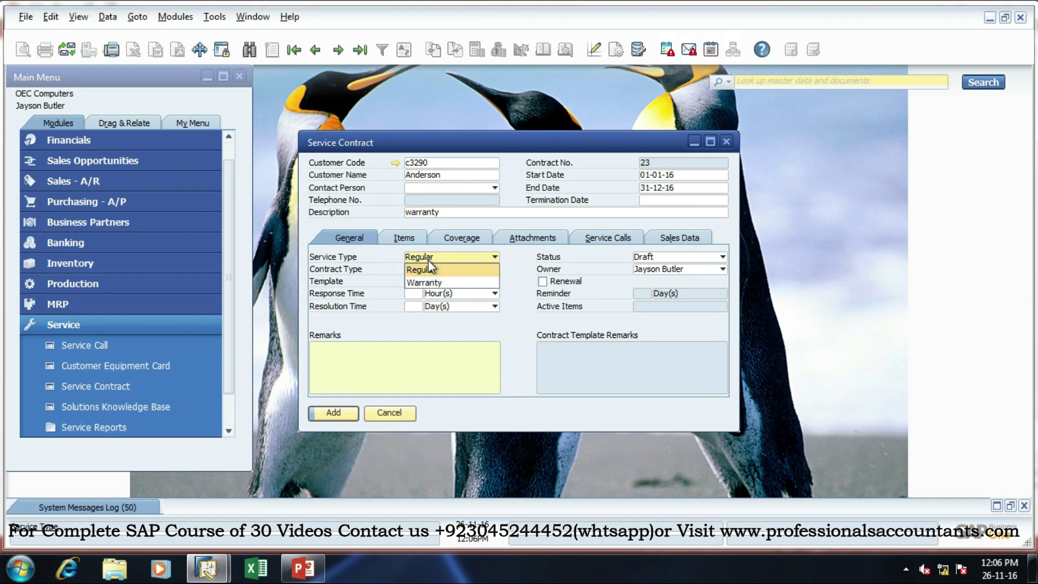
left_click(429, 279)
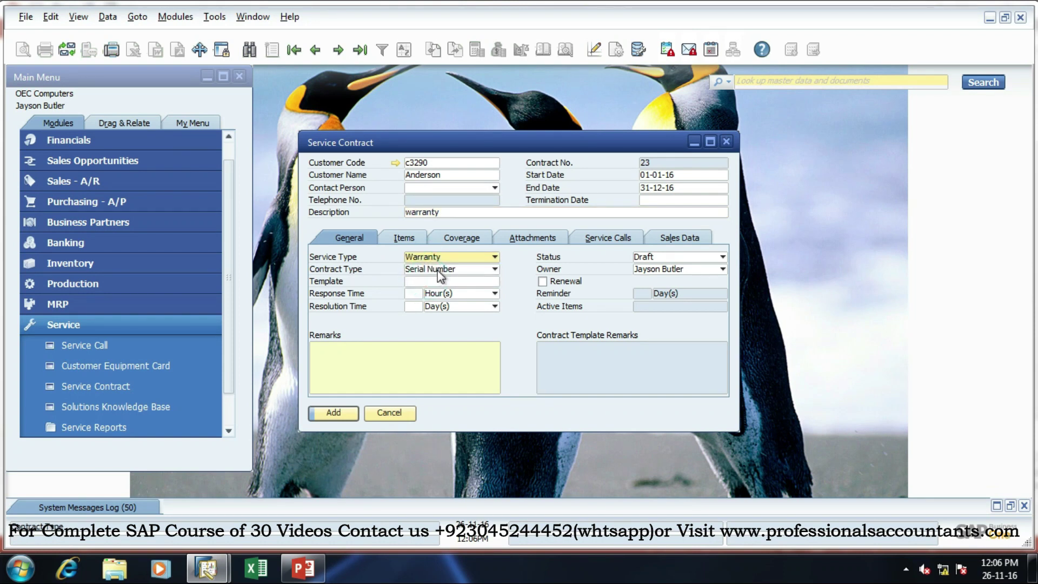
left_click(440, 269)
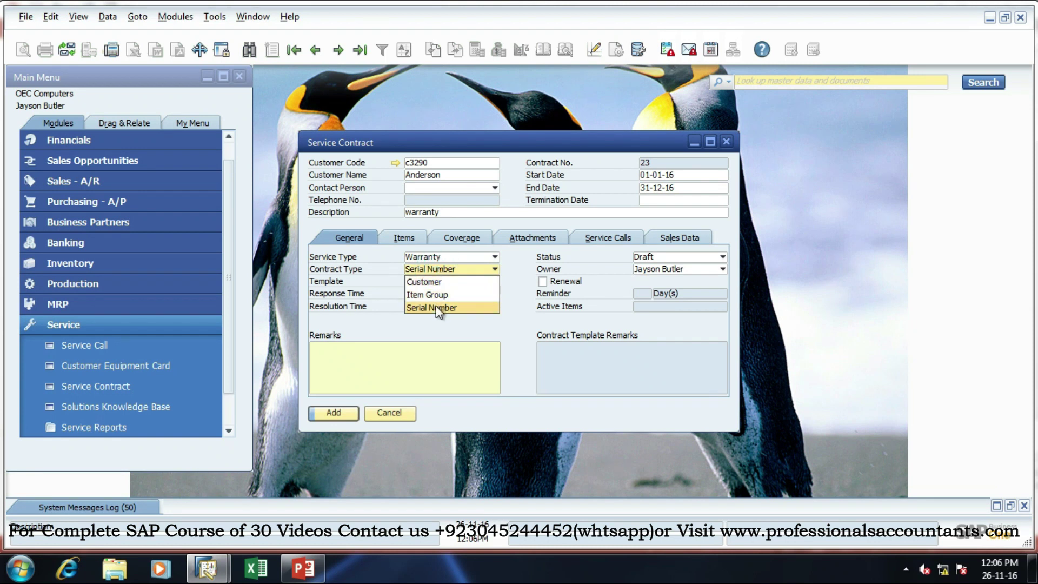
left_click(439, 306)
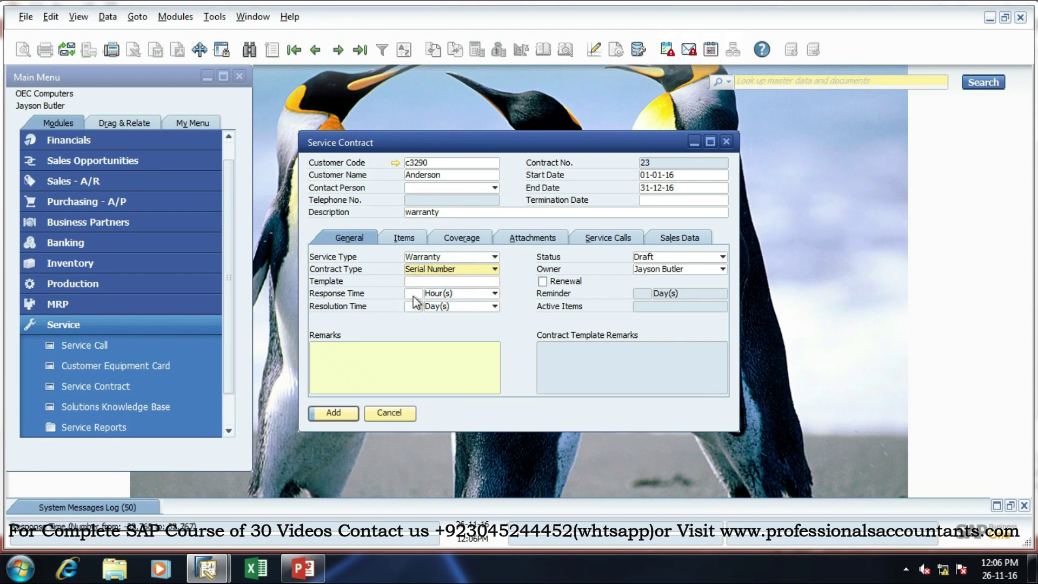
- Set the contract's response time to 1 Day(s) and its resolution time to 5 Hour(s)
left_click(412, 295)
type("1")
left_click(434, 306)
left_click(407, 307)
type("5")
left_click(436, 306)
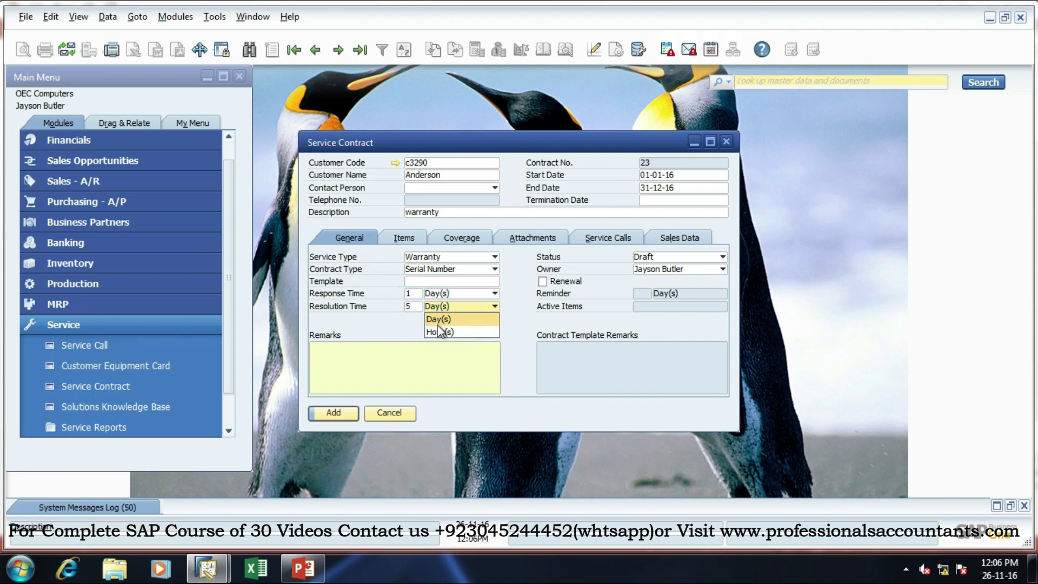
left_click(438, 329)
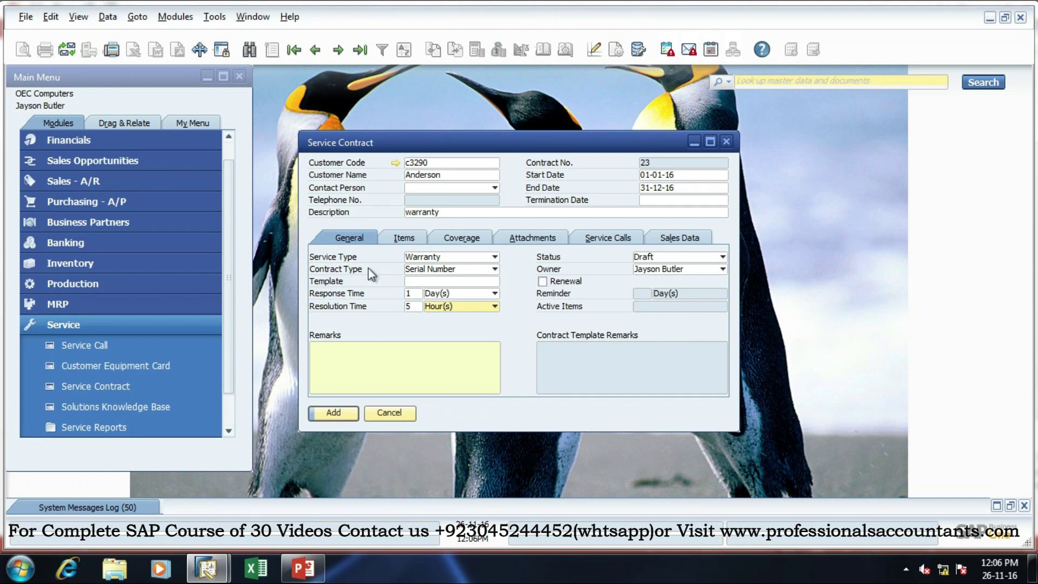
- Add item Sam01 to the first row of the service contract's items
left_click(406, 238)
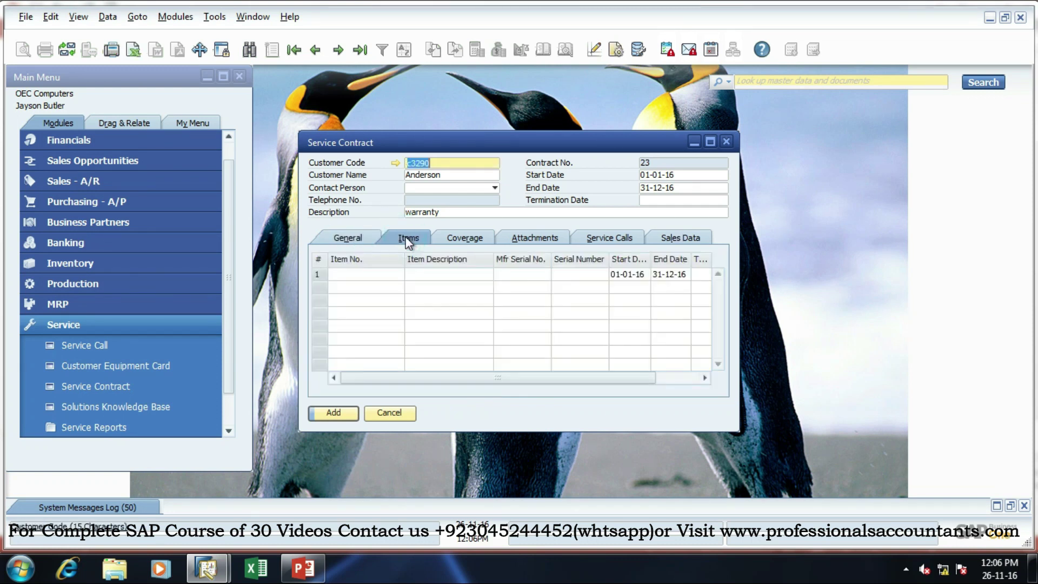
left_click(379, 277)
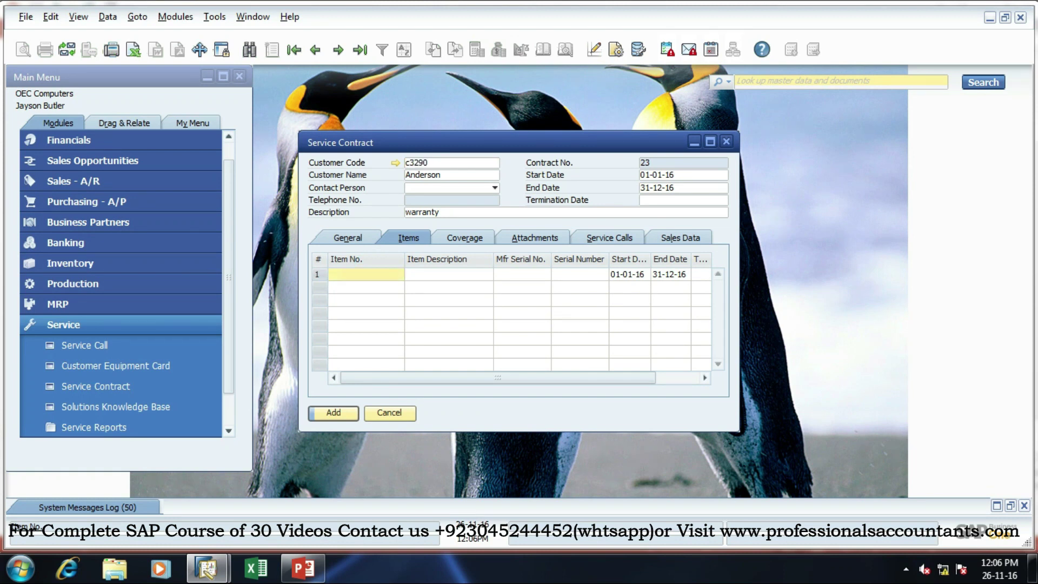
key("Tab")
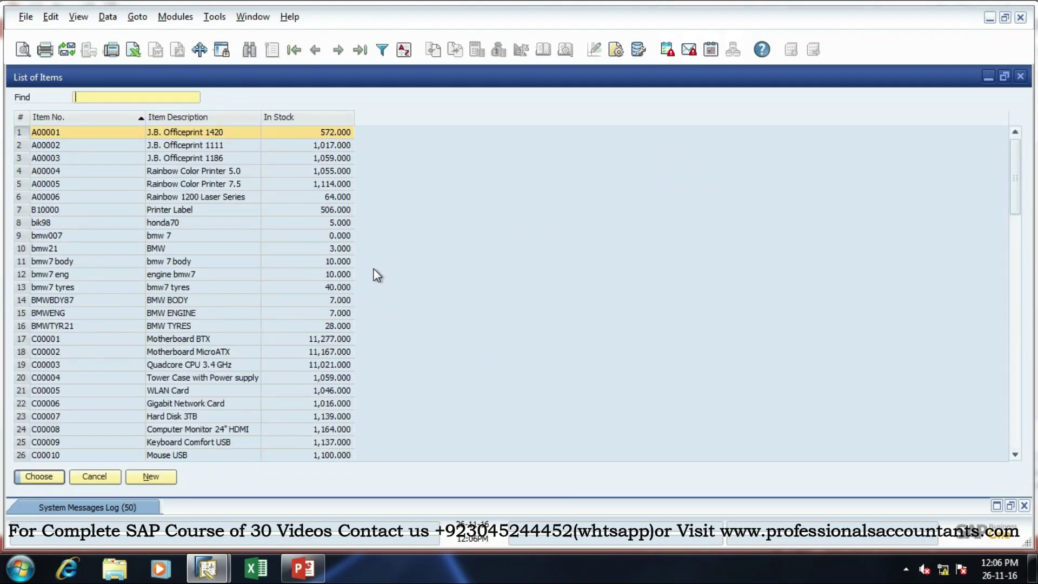
type("sa")
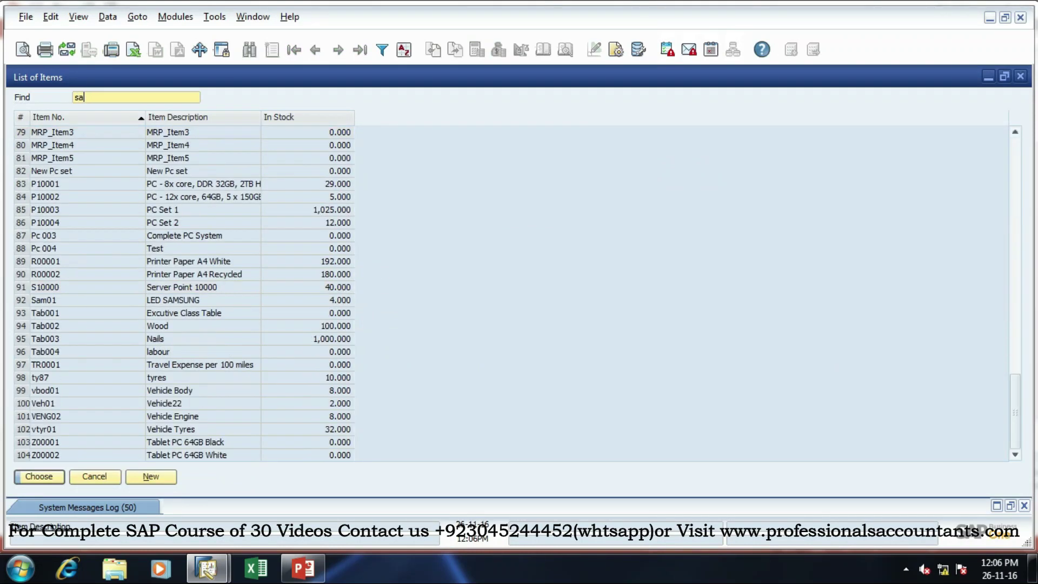
key("Return")
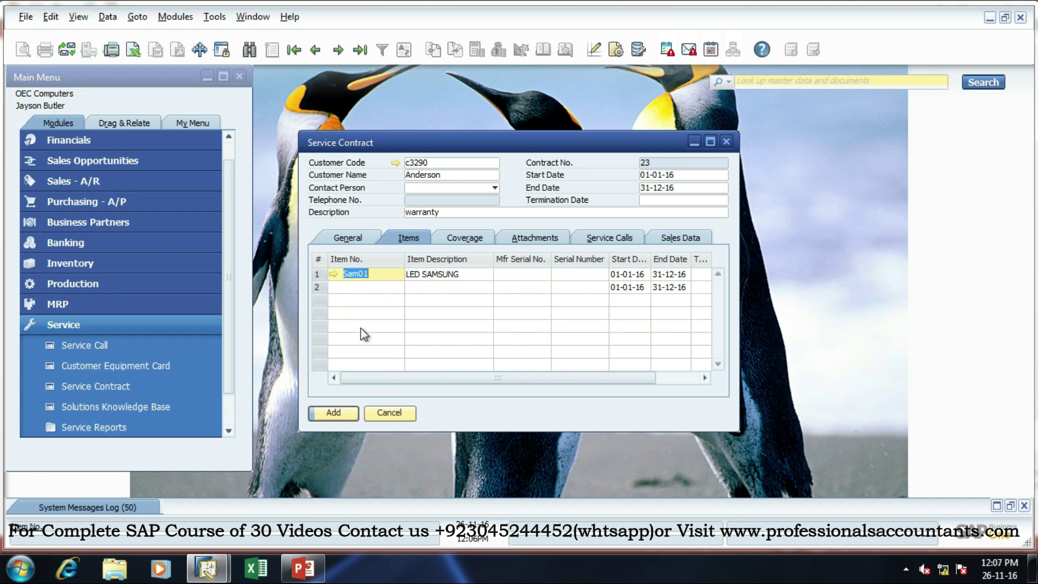
- Assign serial number sam-01 from the install base list to the Sam01 row of the contract
left_click(570, 274)
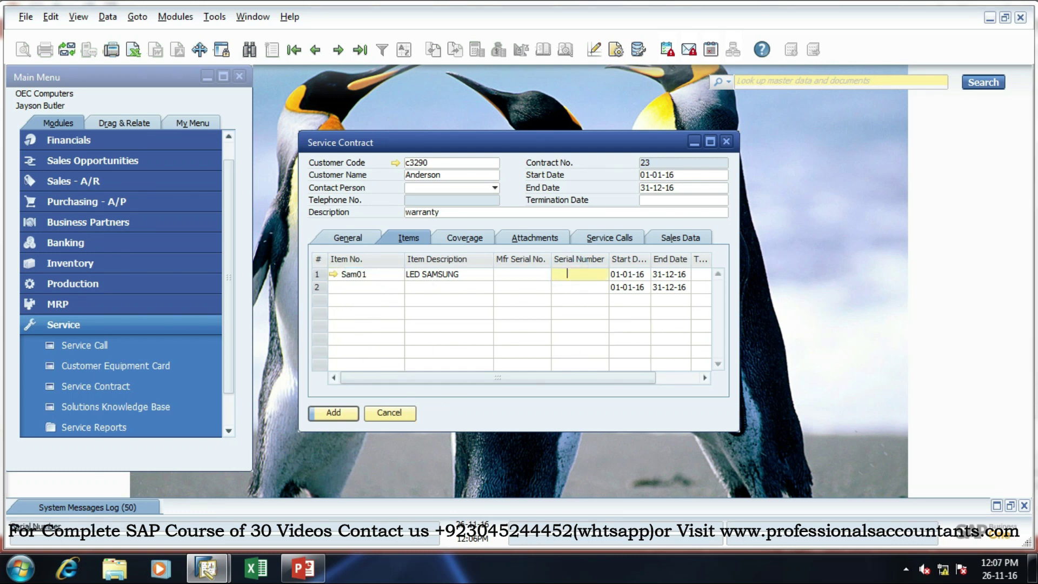
key("Tab")
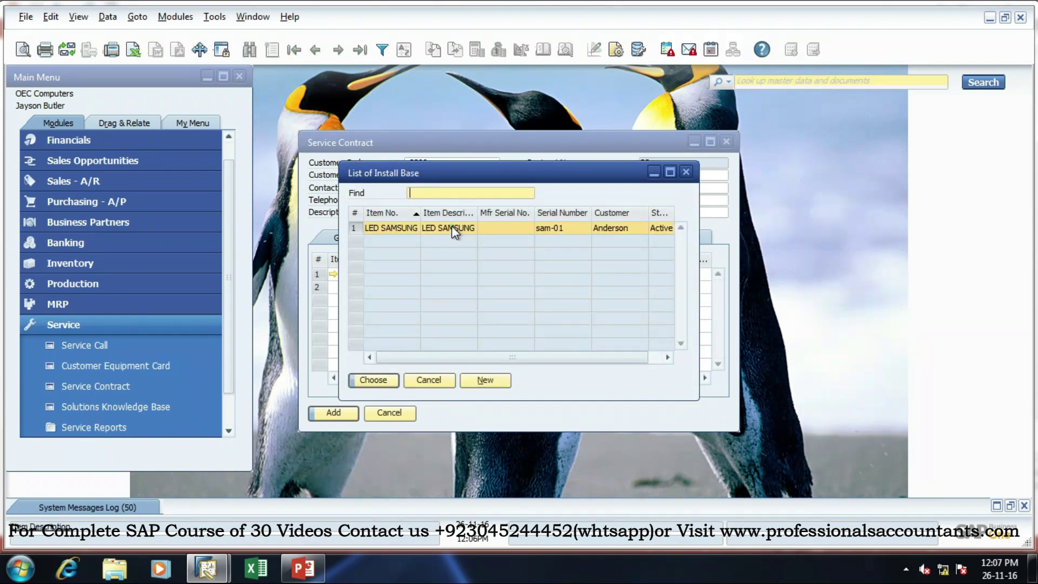
double_click(452, 227)
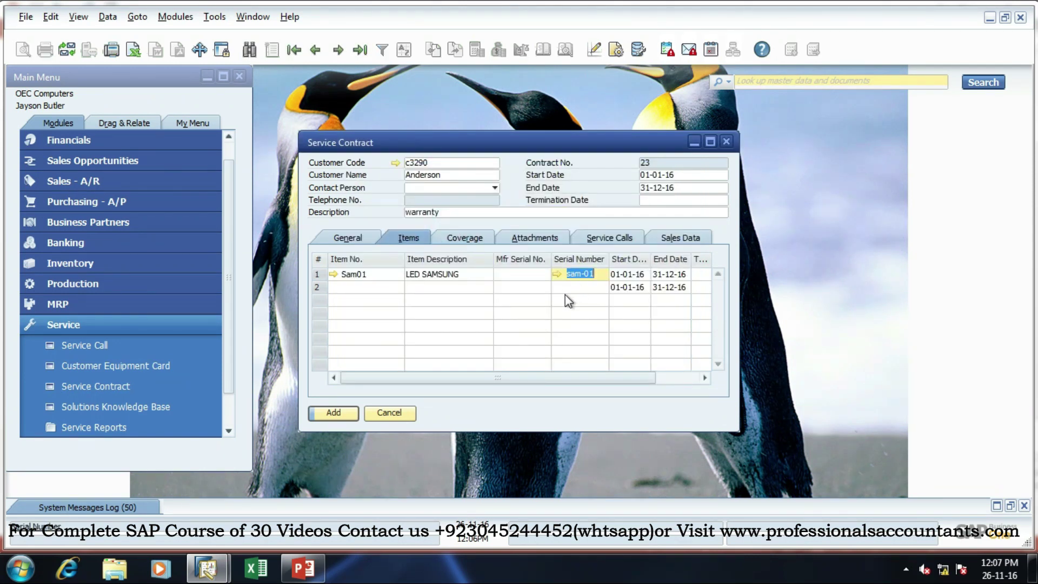
key("BackSpace")
key("Tab")
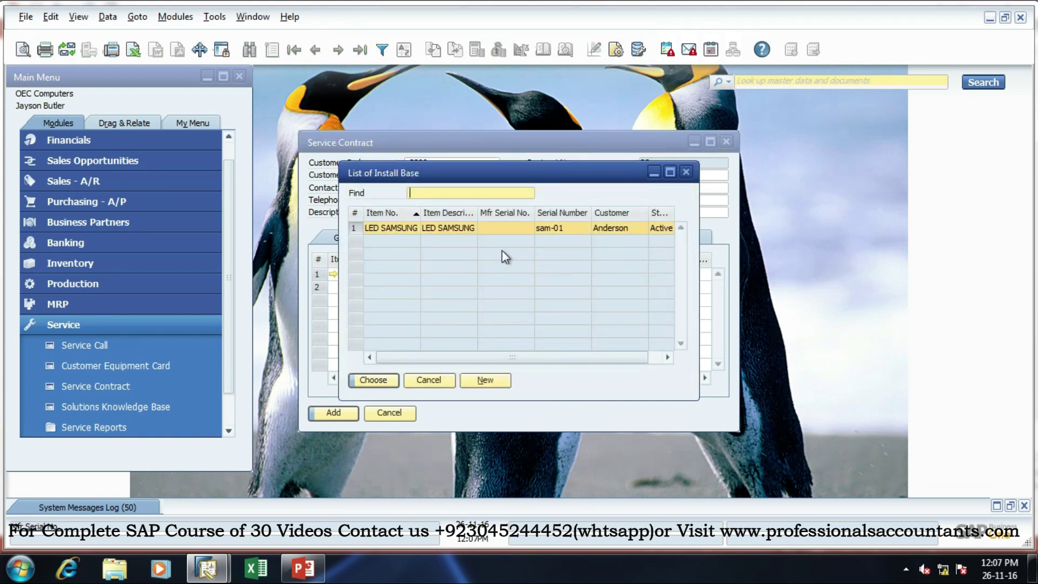
double_click(474, 231)
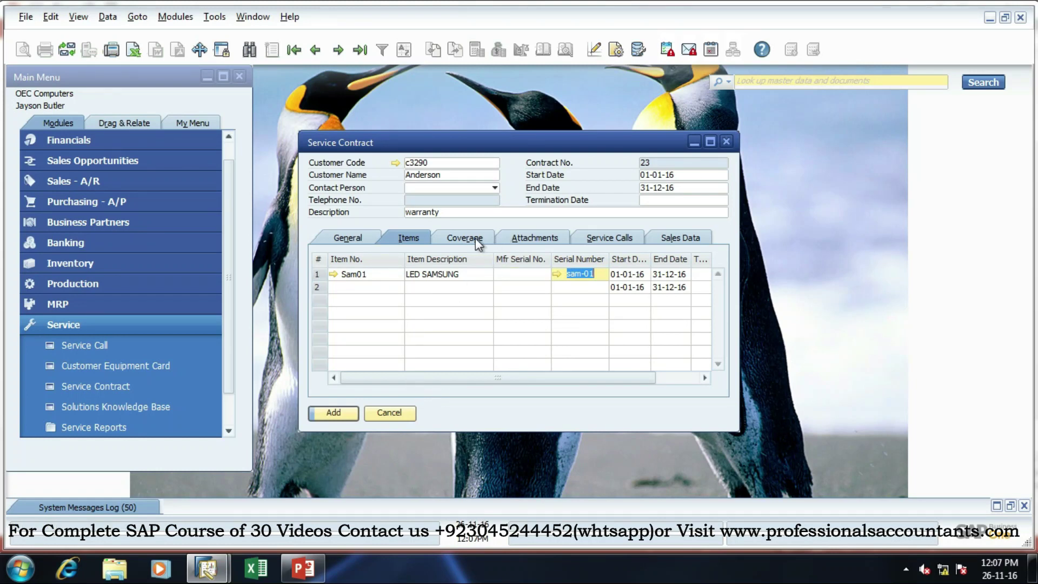
- Exclude Sunday and Saturday from the service contract's coverage days
left_click(467, 238)
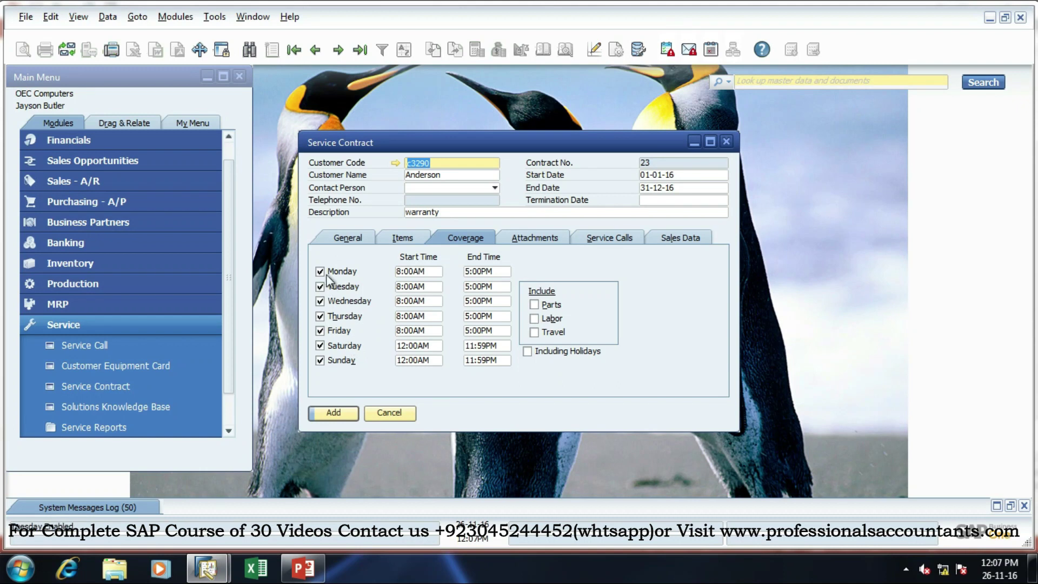
left_click(321, 360)
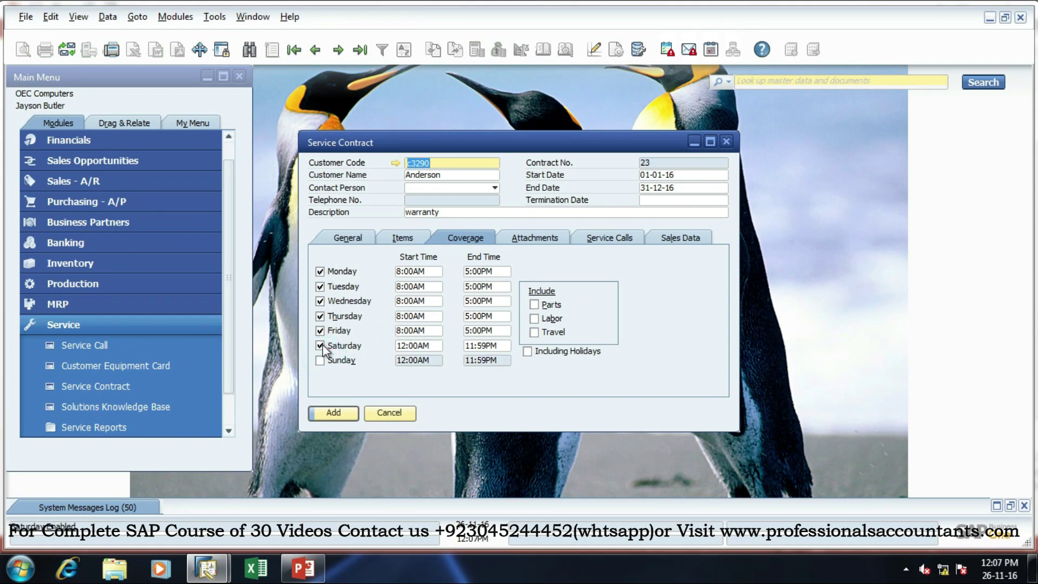
left_click(320, 346)
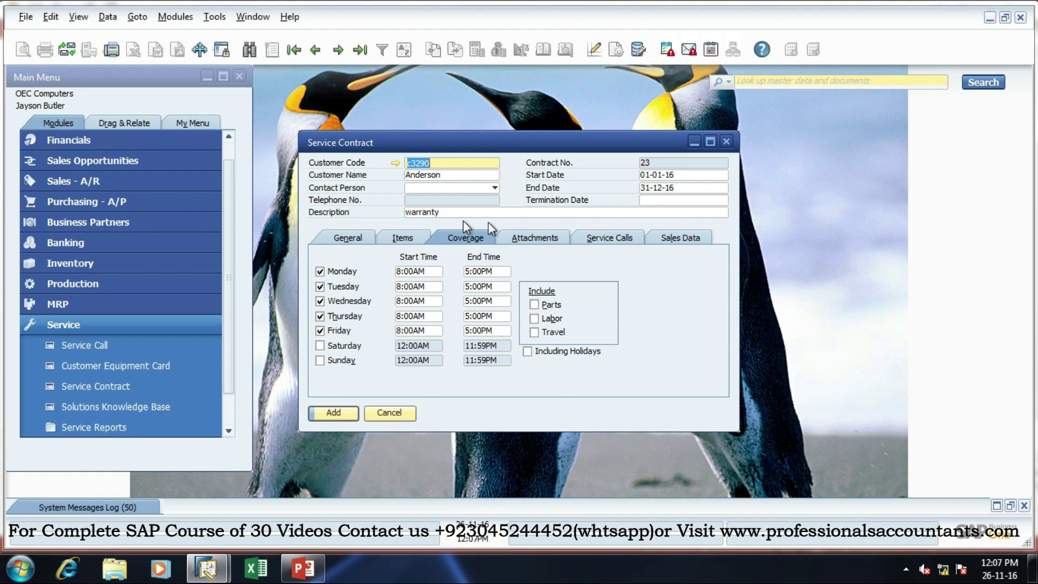
- Review the contract's attachments, service calls and general data, add the service contract, and close its window
left_click(536, 242)
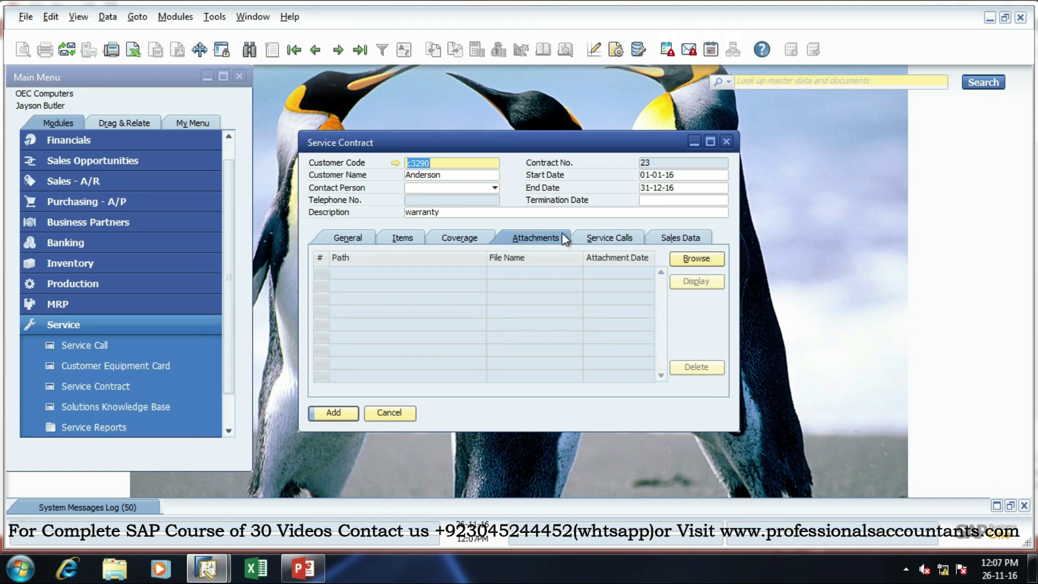
left_click(598, 236)
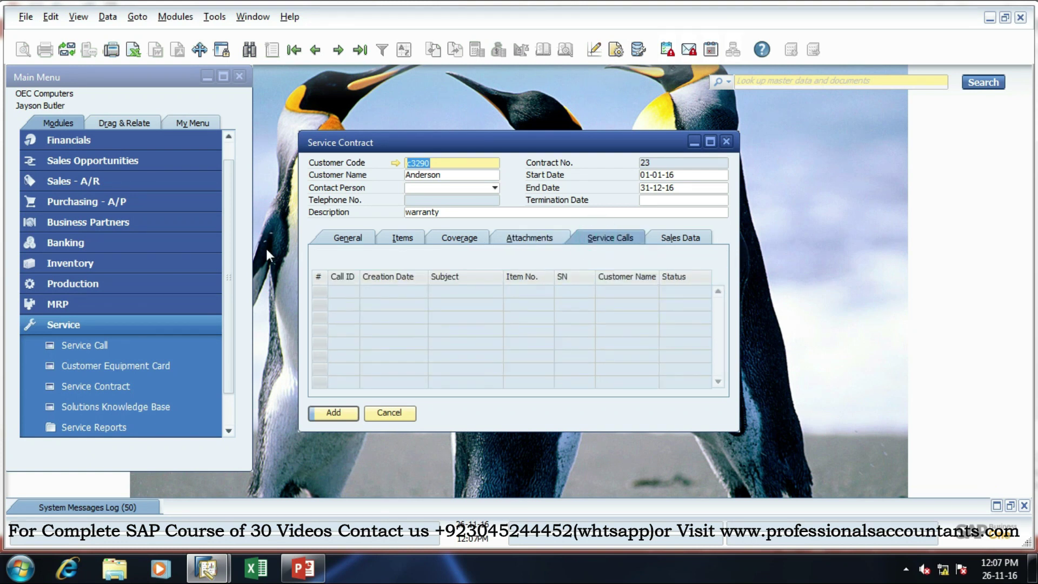
left_click(347, 242)
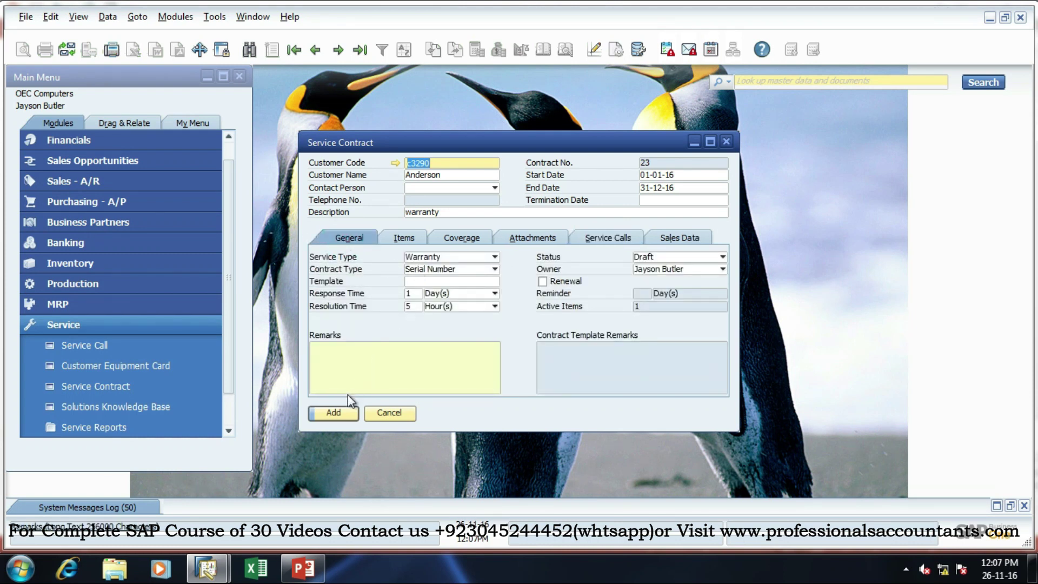
left_click(342, 418)
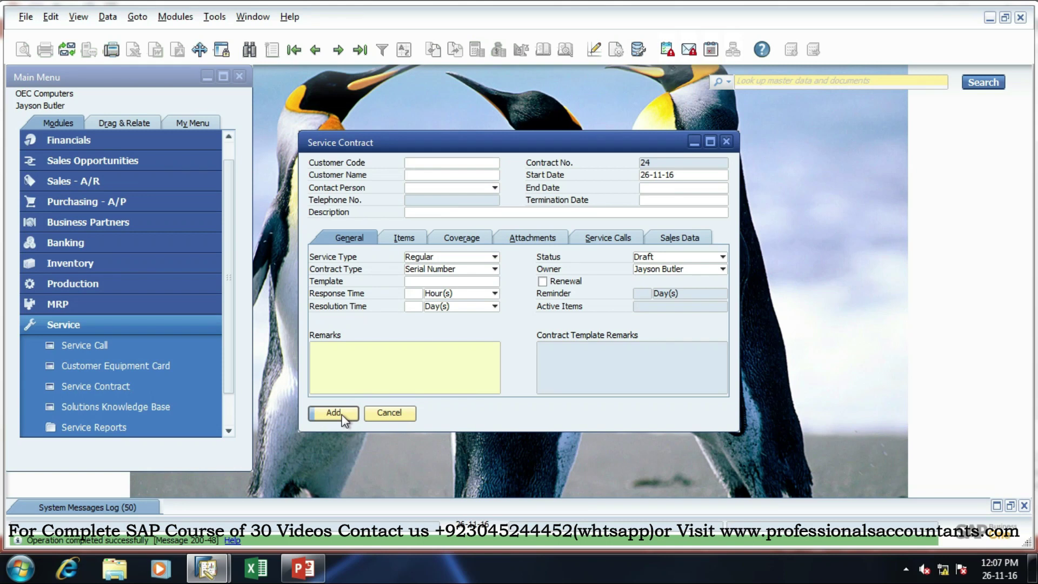
left_click(381, 415)
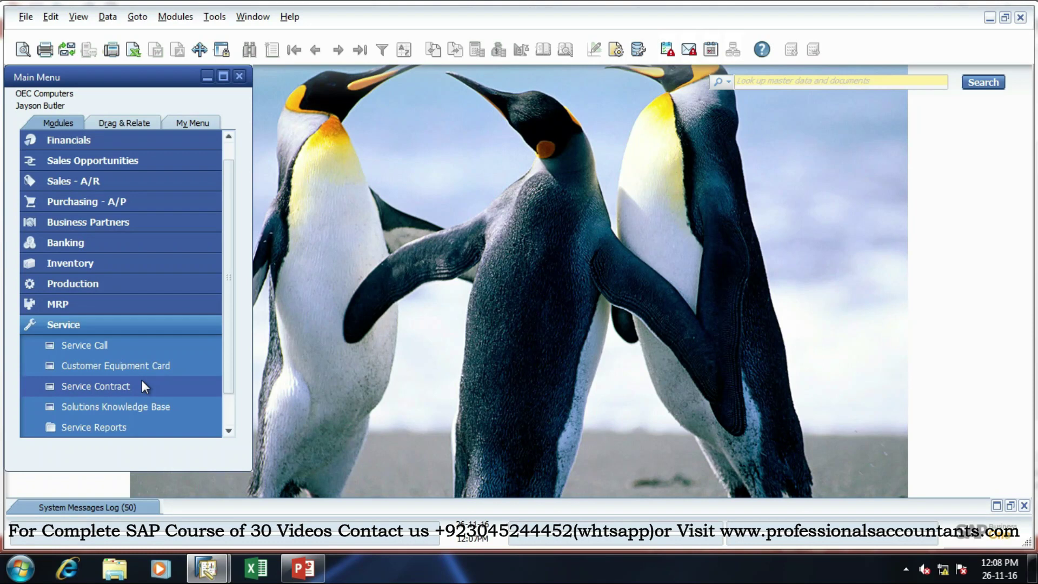
left_click(141, 347)
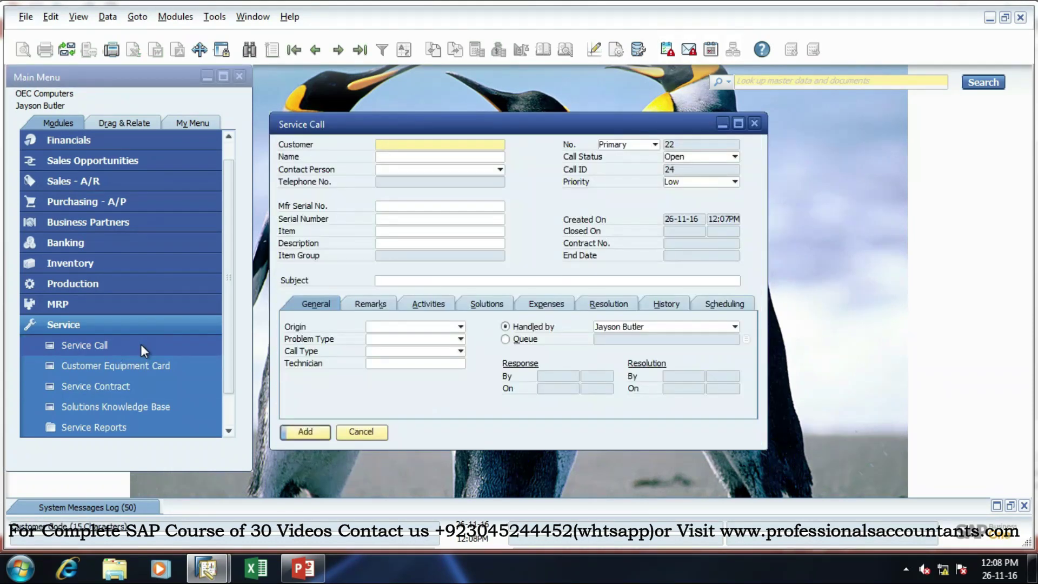
key("Tab")
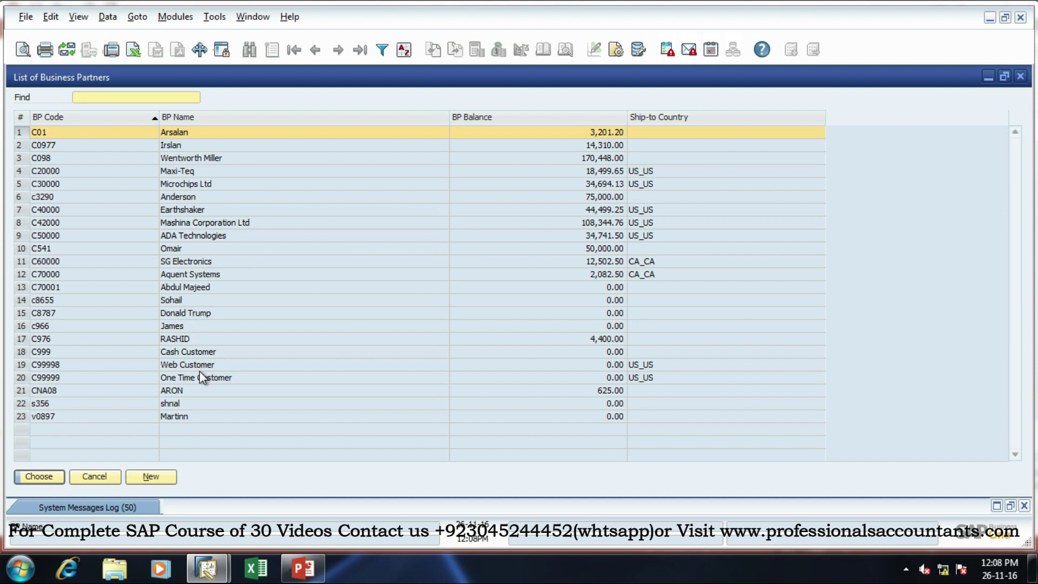
double_click(190, 195)
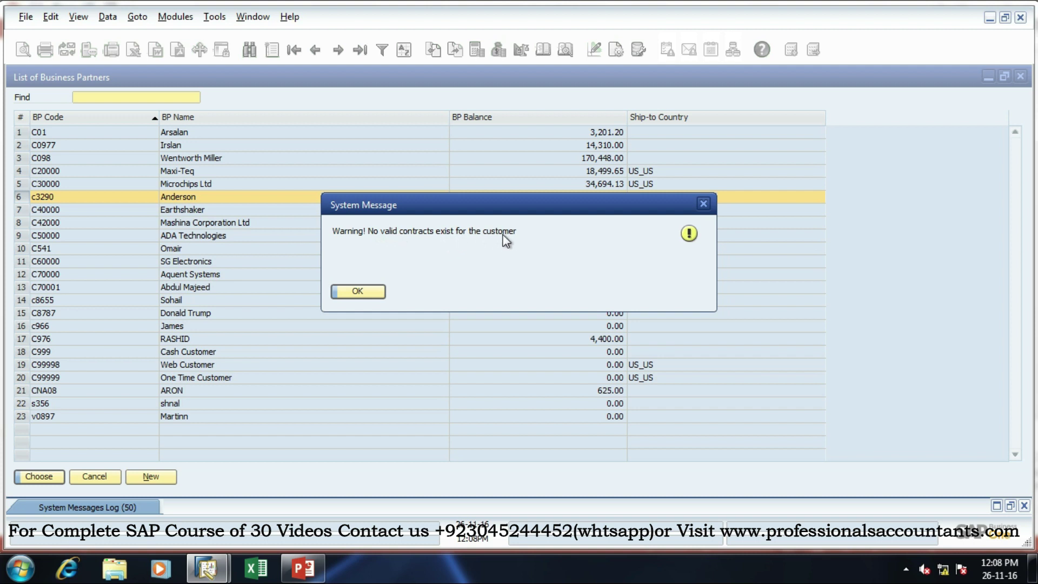
left_click(356, 290)
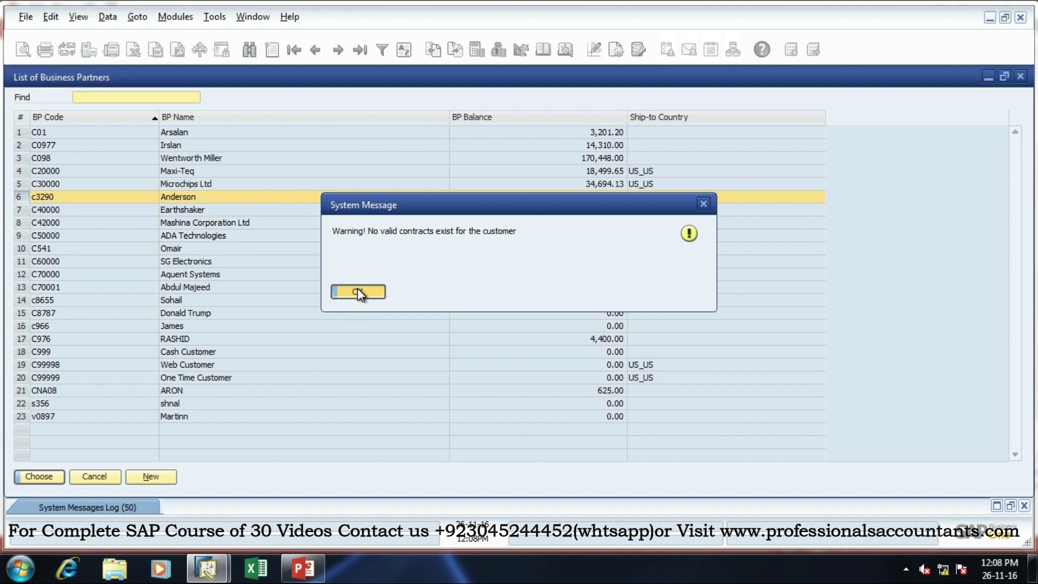
left_click(358, 291)
left_click(352, 431)
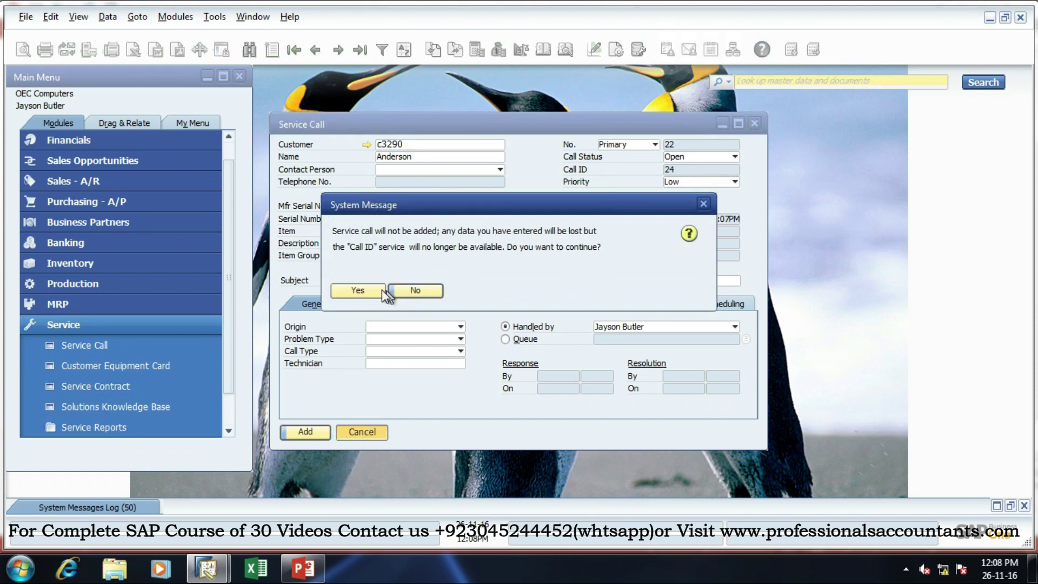
left_click(374, 292)
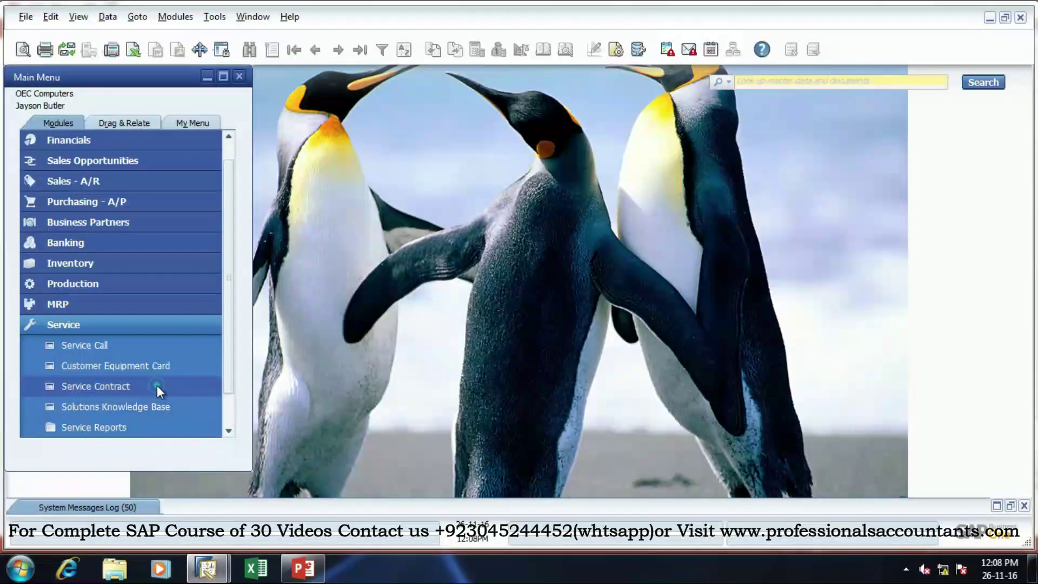
- Open the customer's existing warranty service contract, set its status to Approved, and save it
left_click(317, 50)
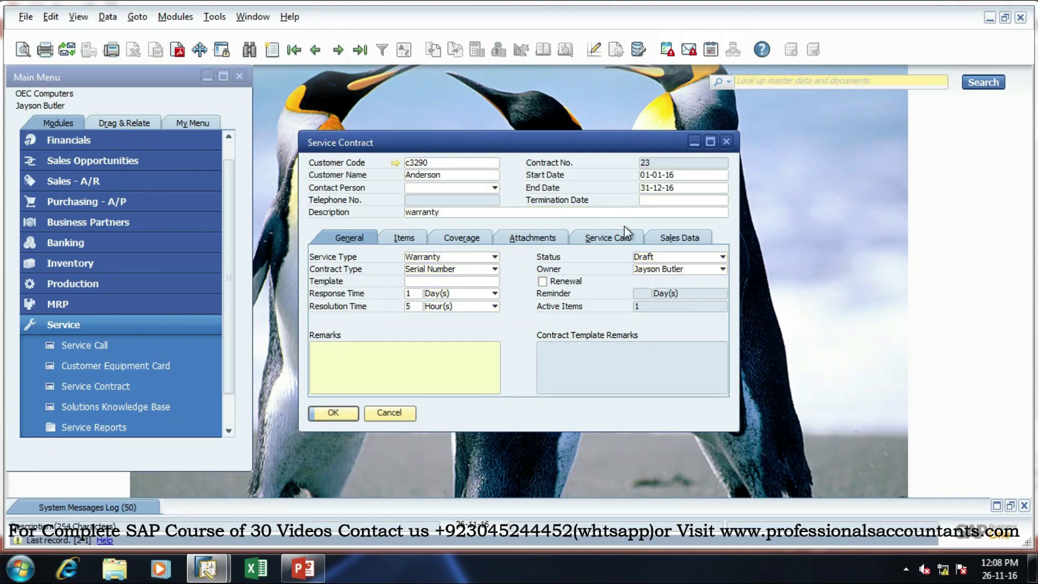
left_click(648, 257)
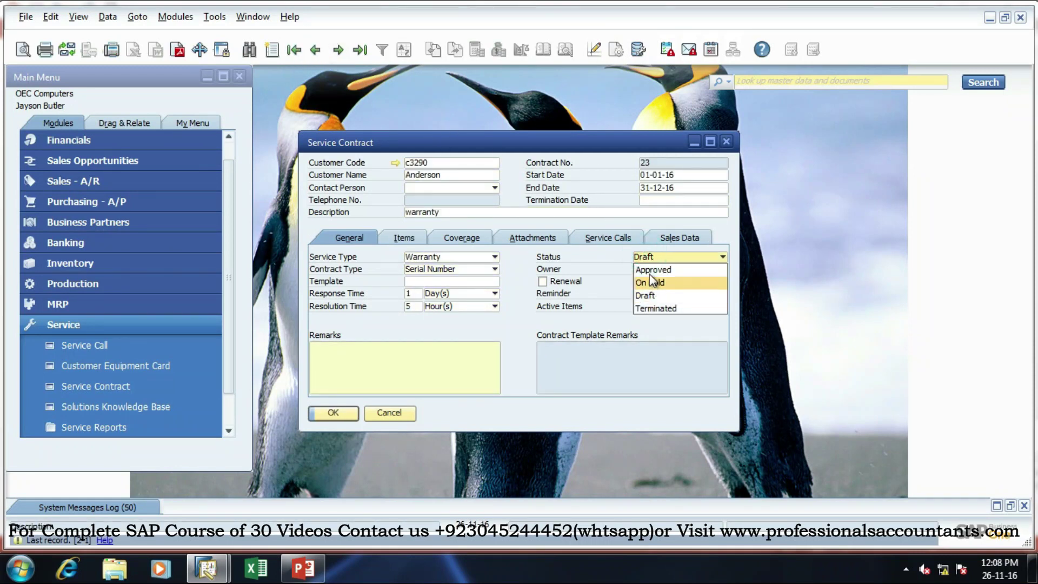
left_click(650, 267)
left_click(332, 414)
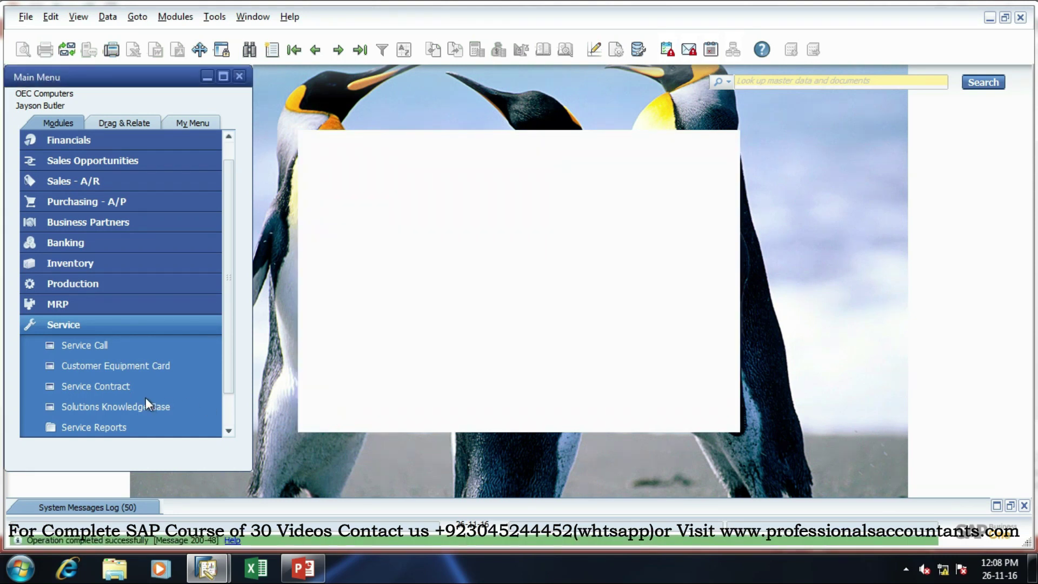
- Start a new service call and select the warranty contract's customer from the business partner list
left_click(147, 346)
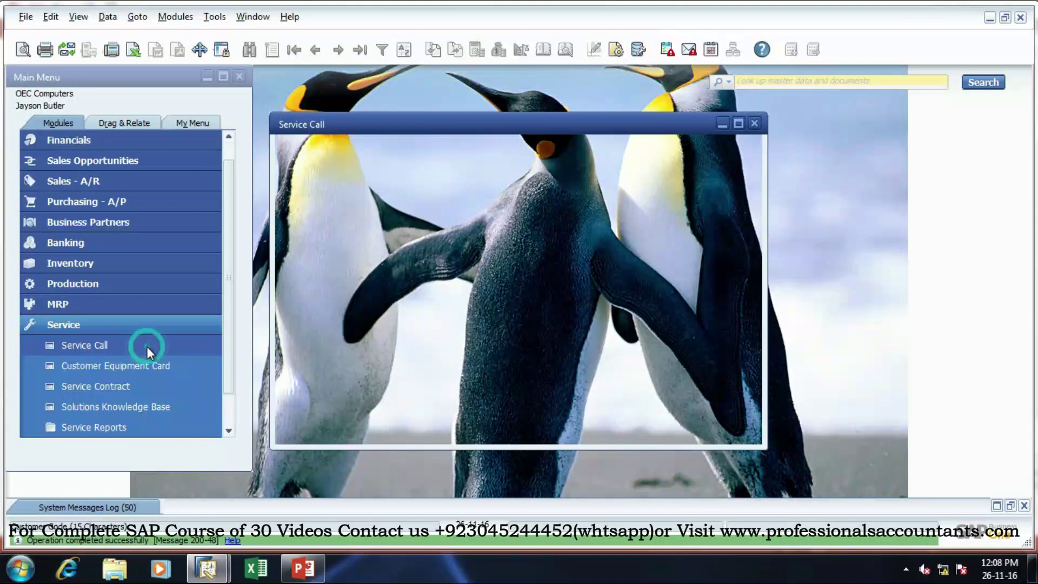
left_click(147, 346)
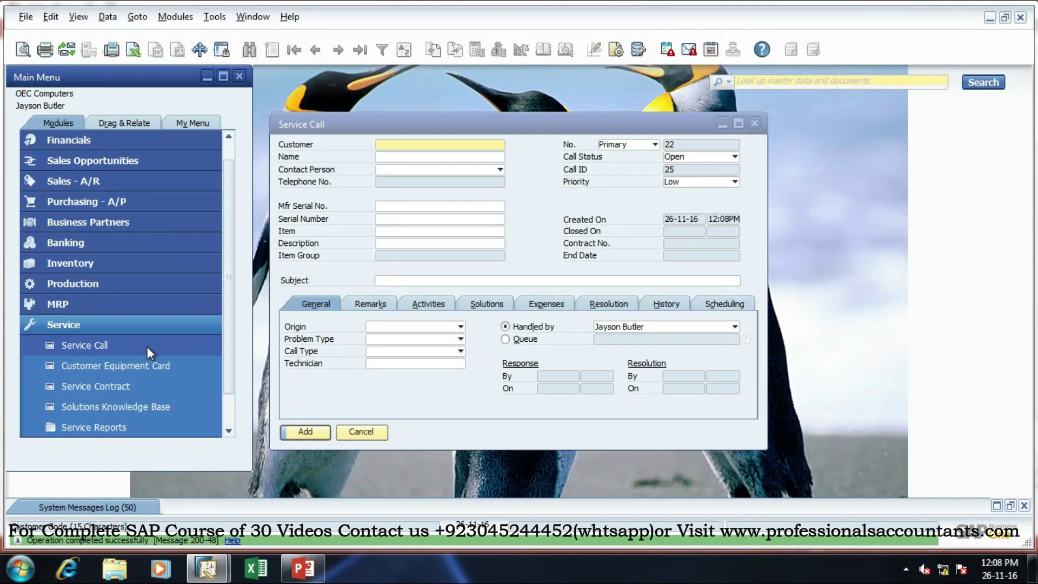
left_click(444, 144)
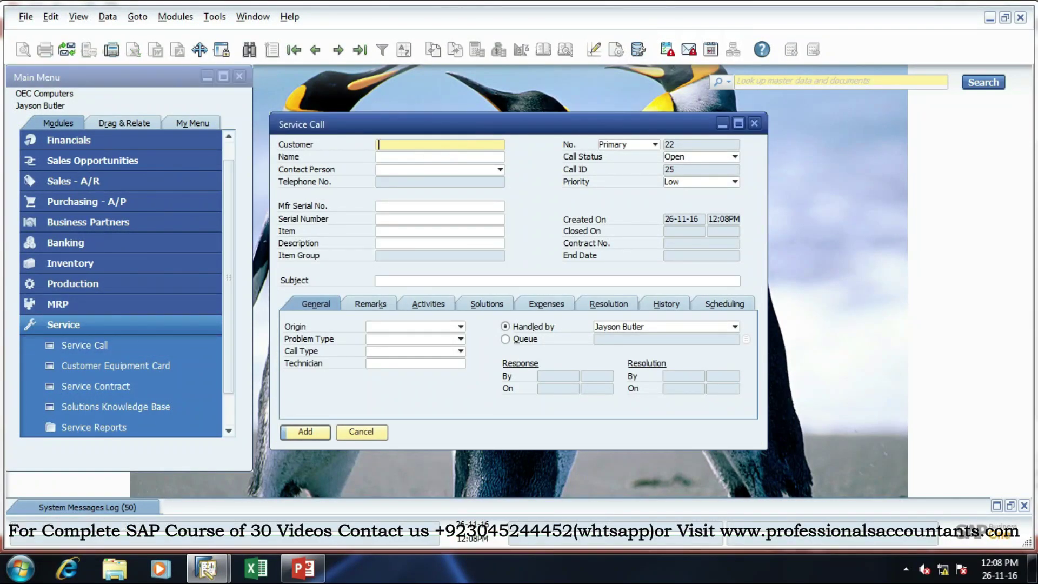
key("Tab")
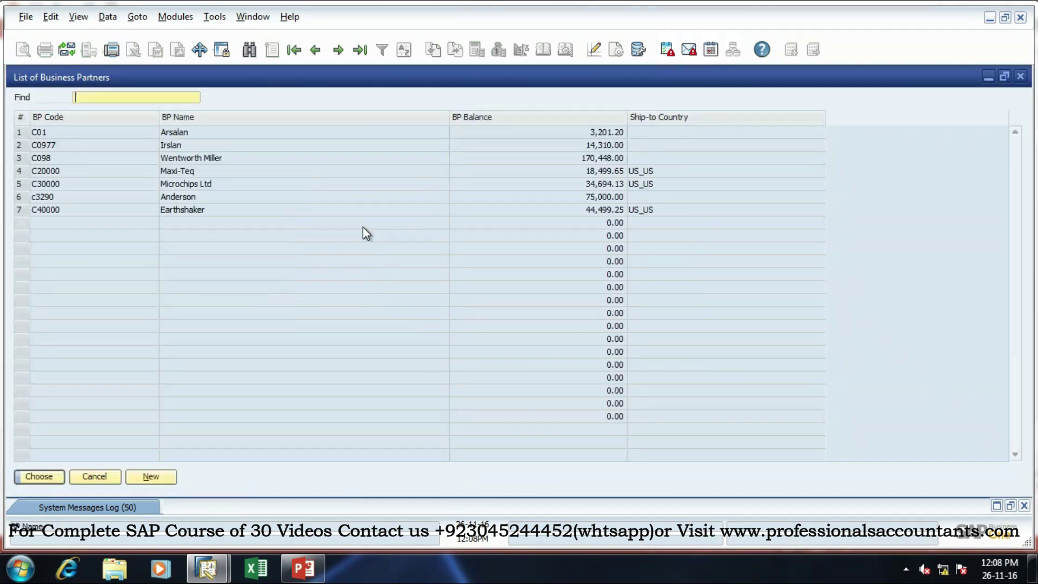
double_click(204, 197)
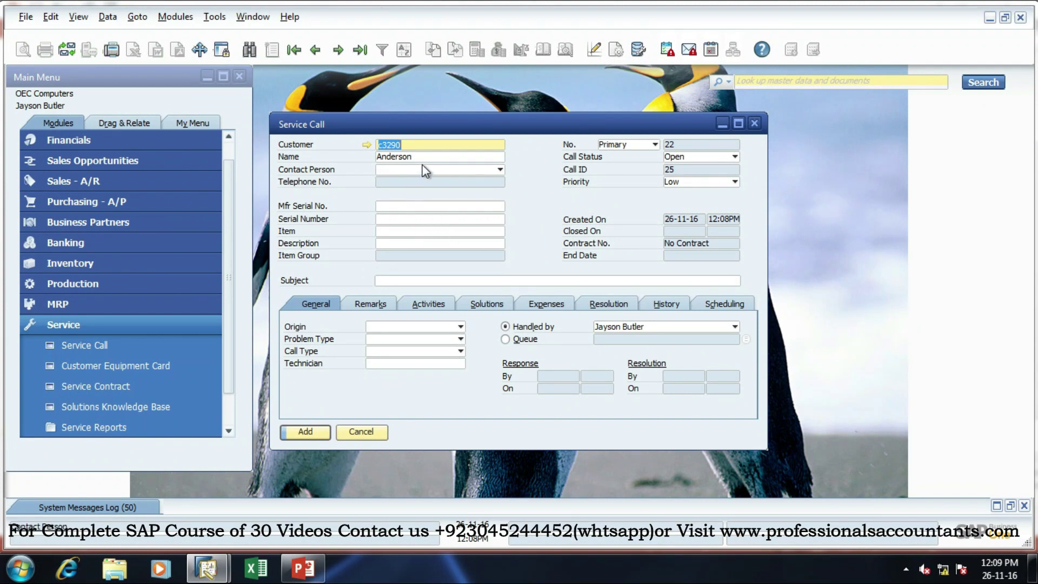
- Assign serial number sam-01 from the customer's install base to the service call
left_click(414, 219)
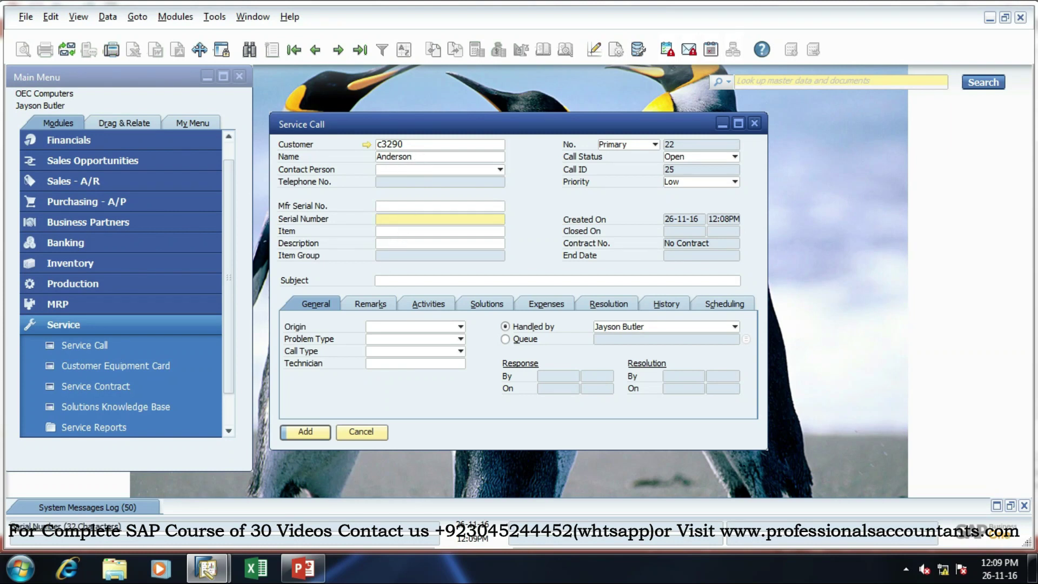
key("Tab")
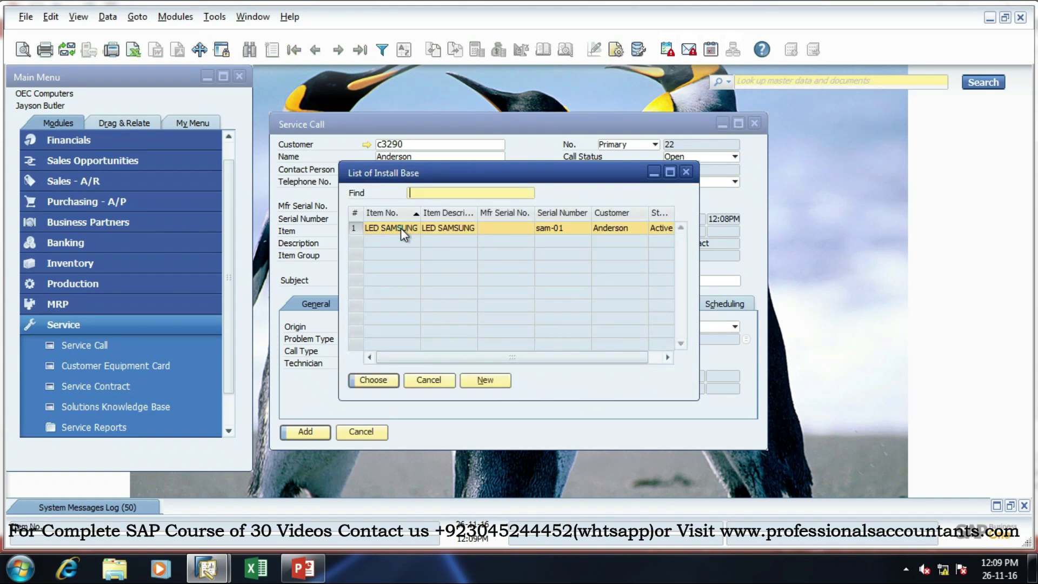
double_click(401, 229)
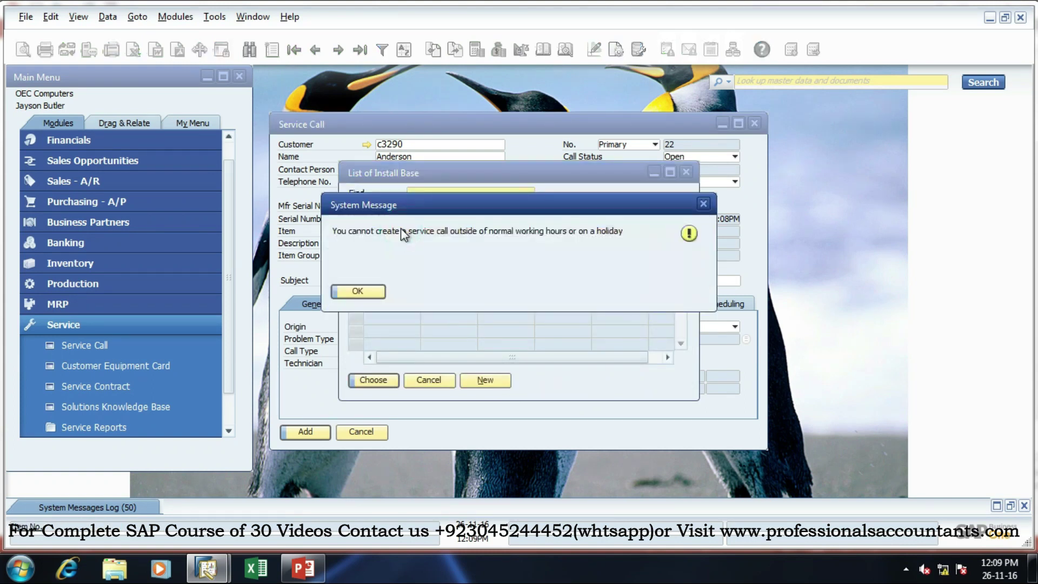
left_click(358, 288)
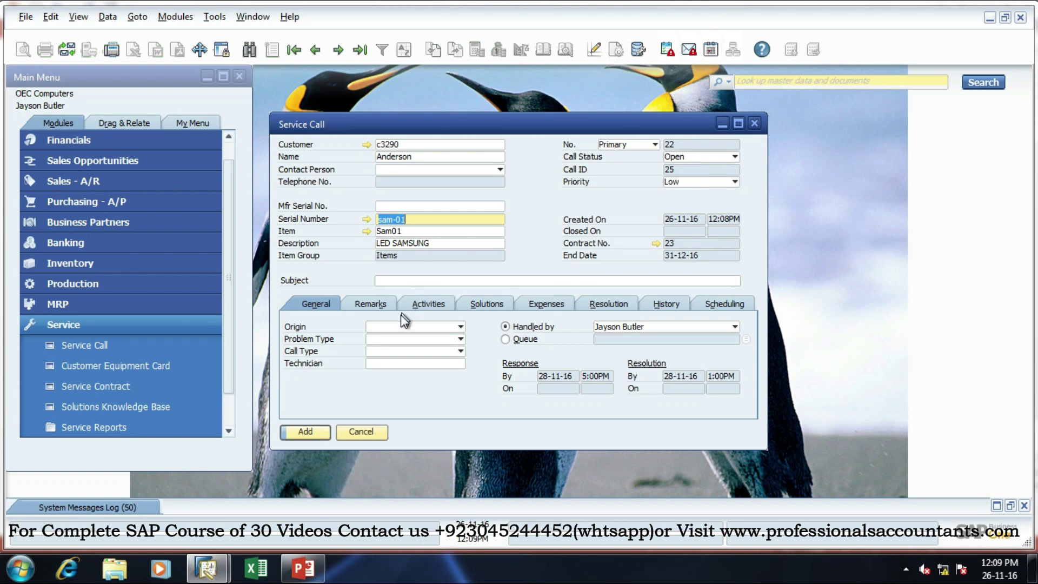
- Set the service call's origin to Telephone No., problem type to DISPLAY, and call type to Warranty
left_click(406, 335)
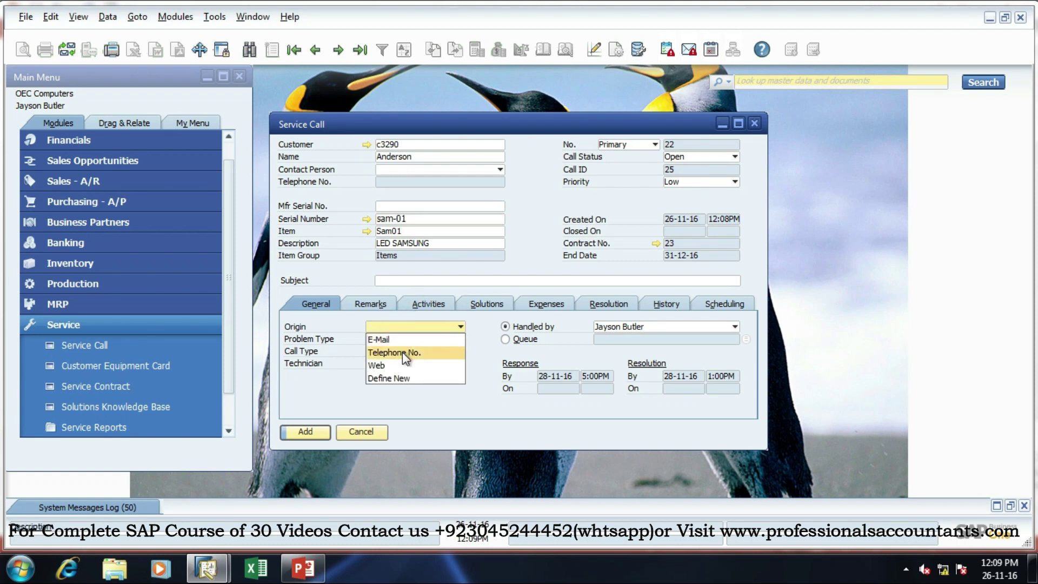
left_click(402, 352)
left_click(406, 338)
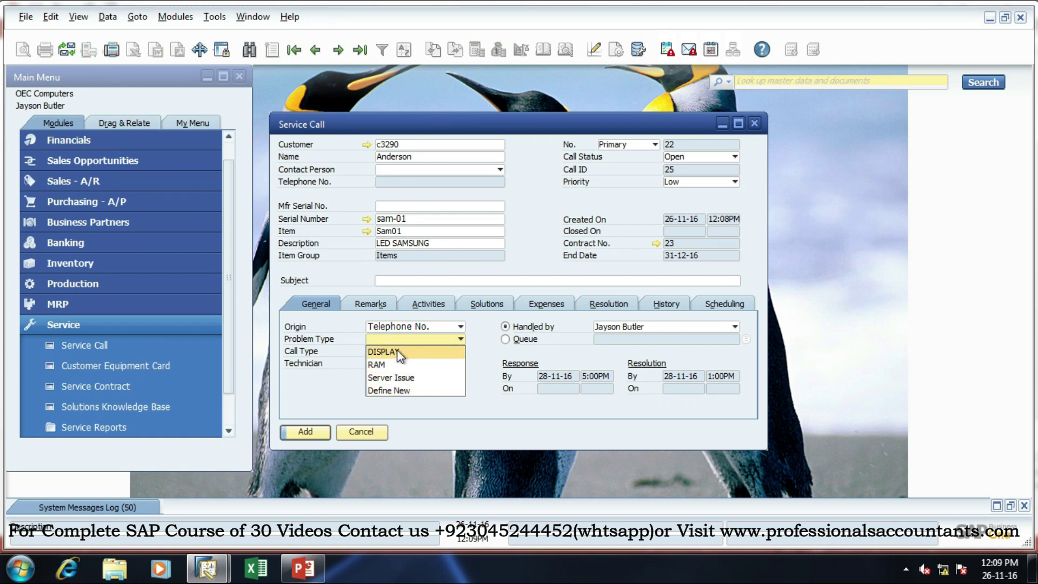
left_click(393, 390)
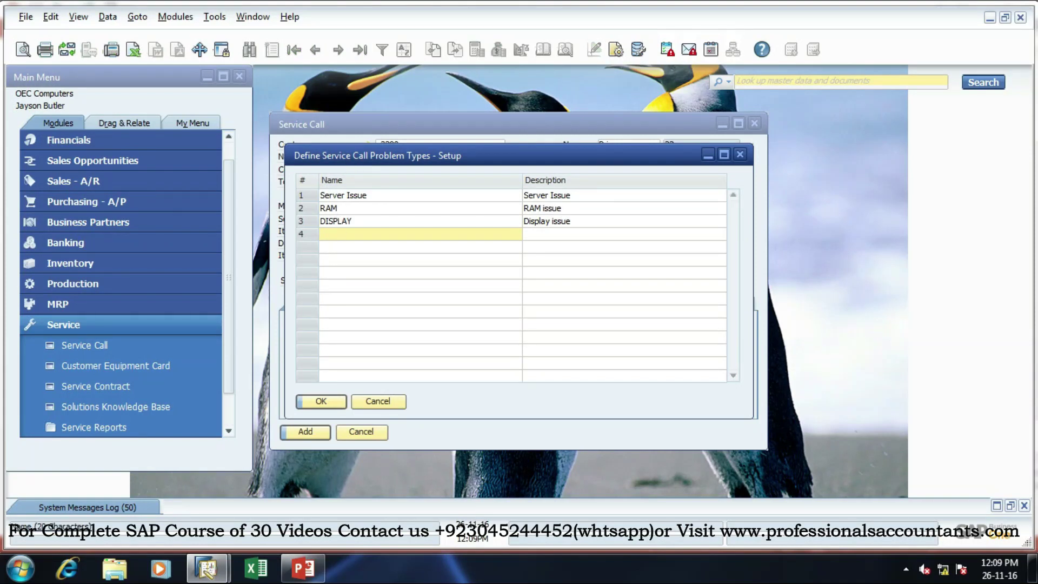
left_click(322, 400)
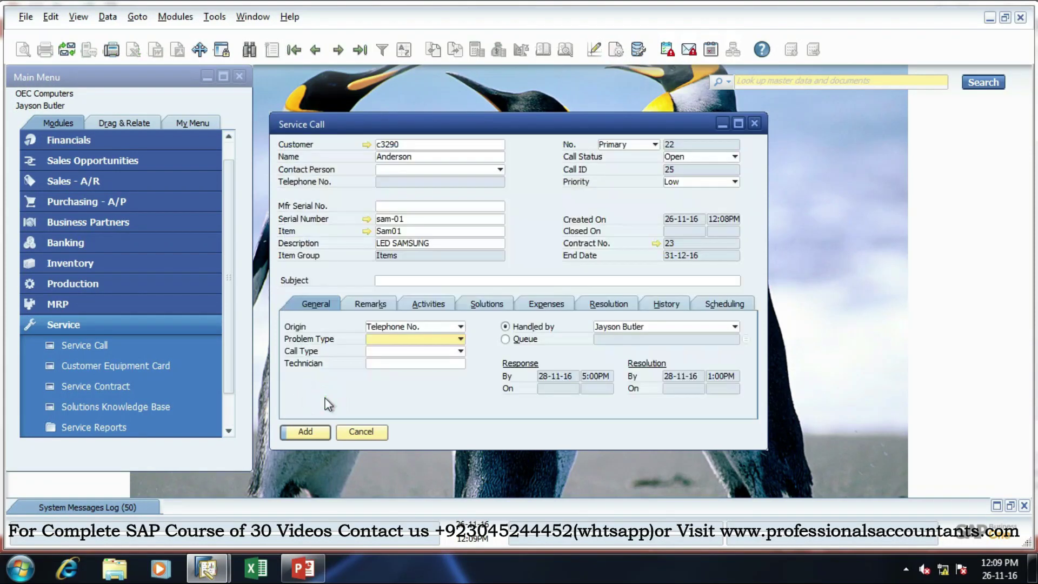
left_click(383, 340)
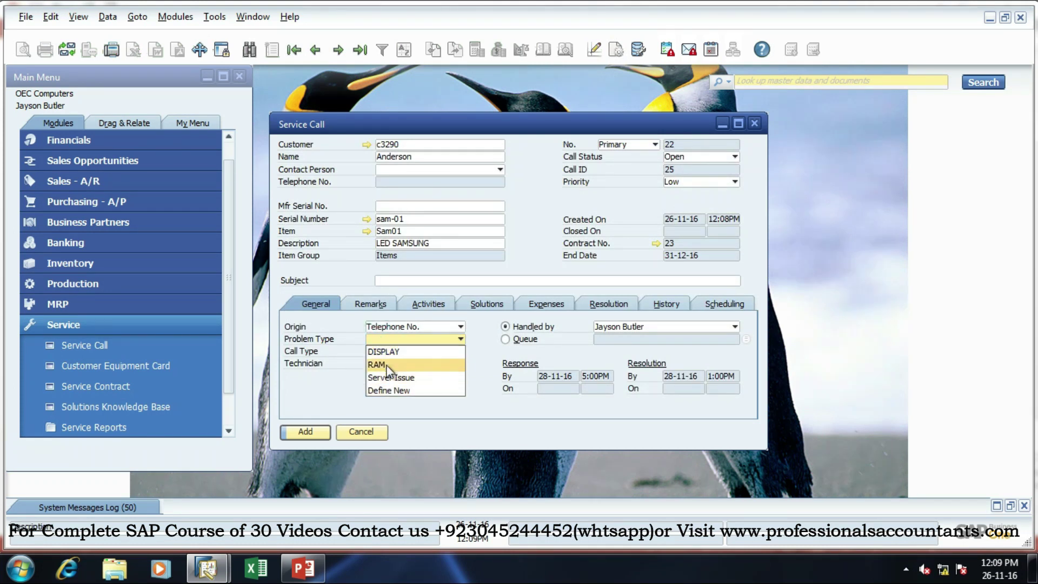
left_click(384, 351)
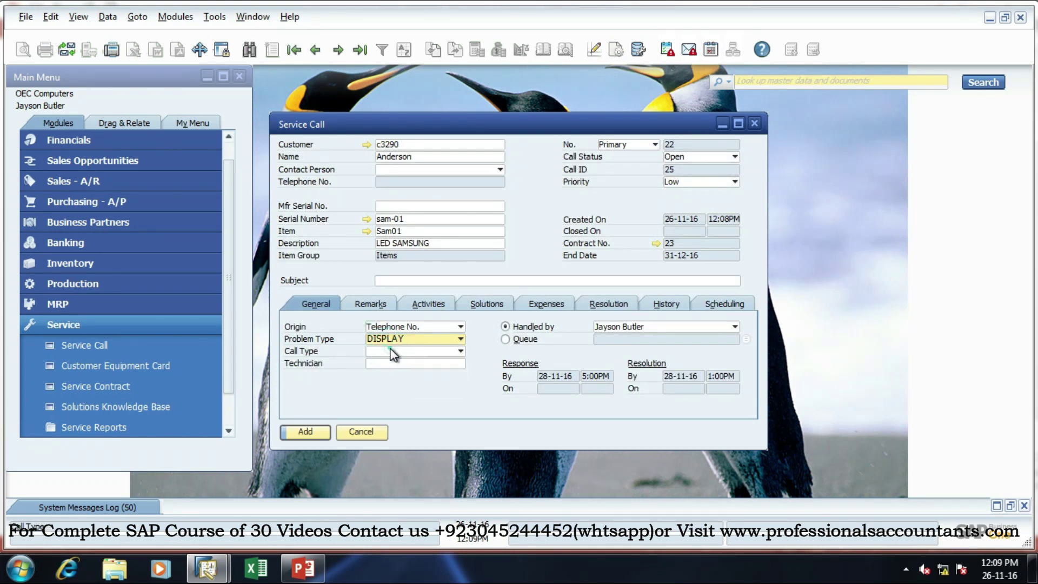
left_click(390, 352)
left_click(392, 377)
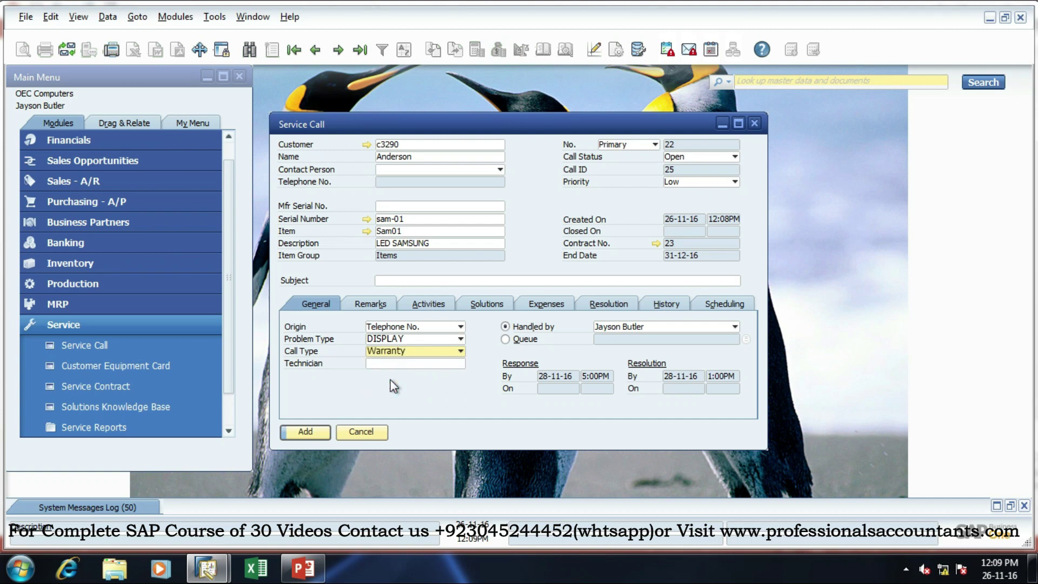
- Assign the technician from the employee list to the service call
left_click(392, 363)
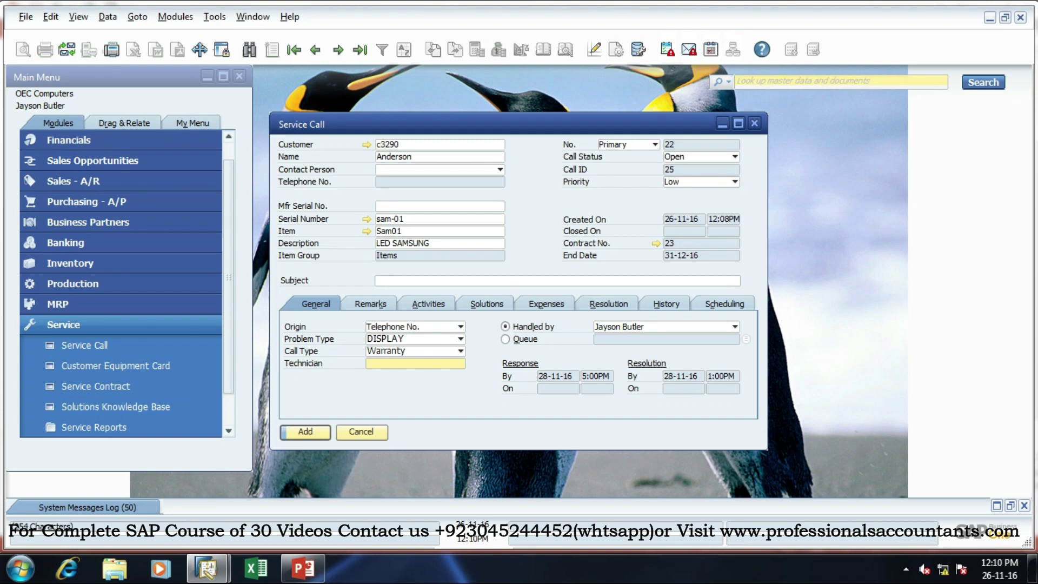
key("Tab")
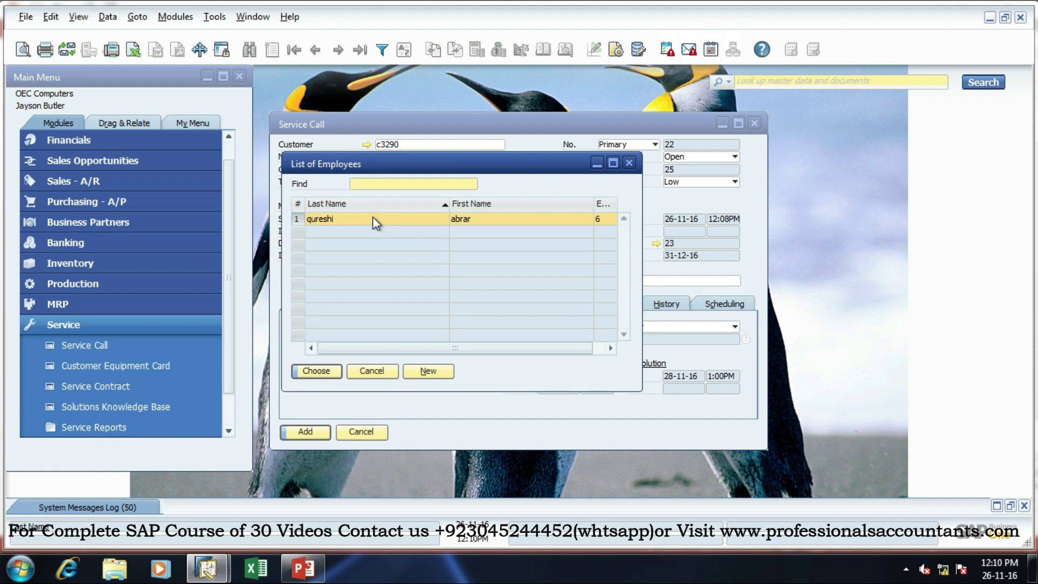
left_click(325, 371)
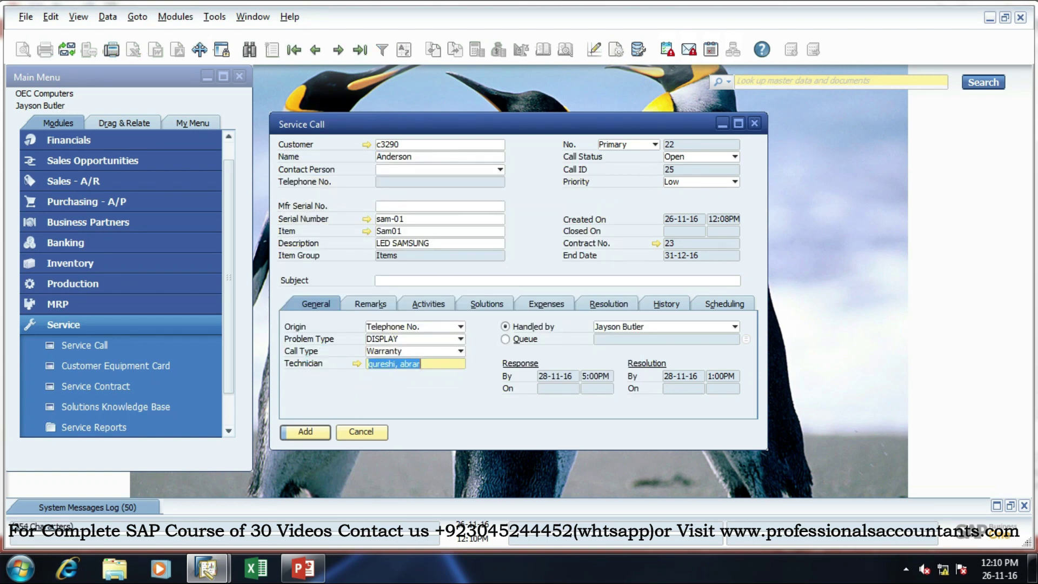
- Examine the technician's employee master data, including the membership roles and available role options, and return to the service call
left_click(358, 363)
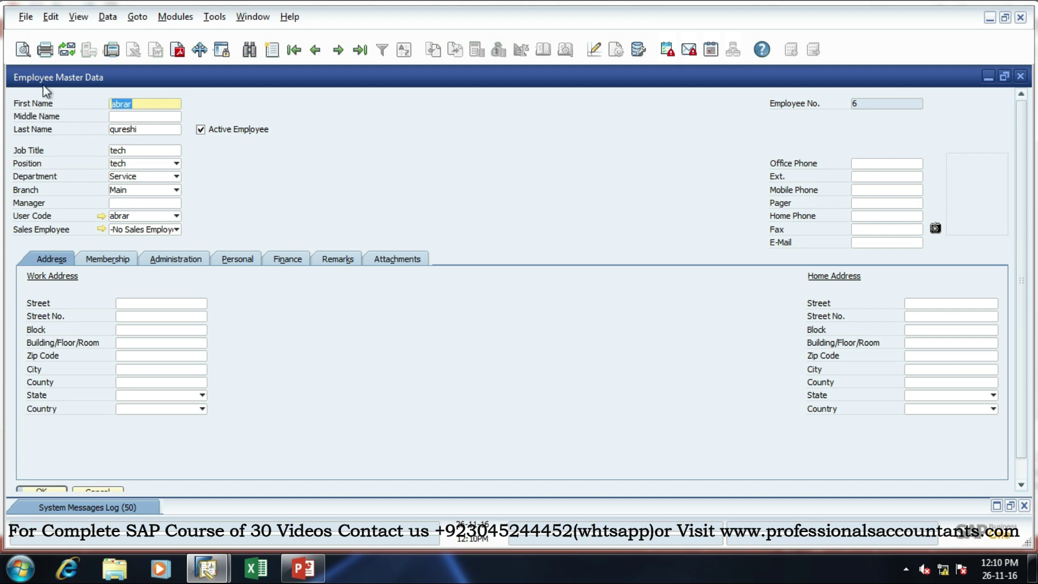
left_click(107, 260)
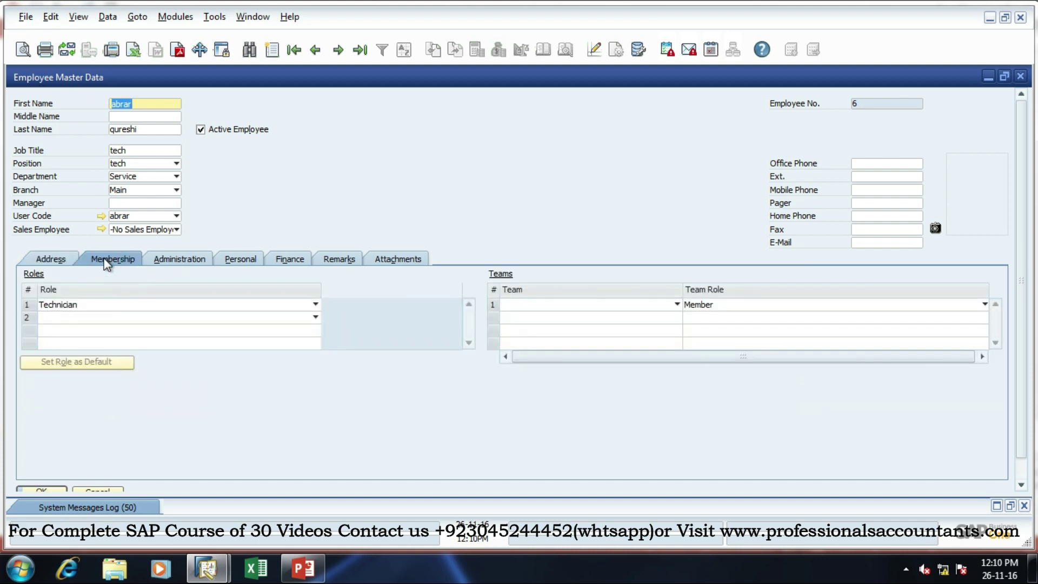
left_click(305, 304)
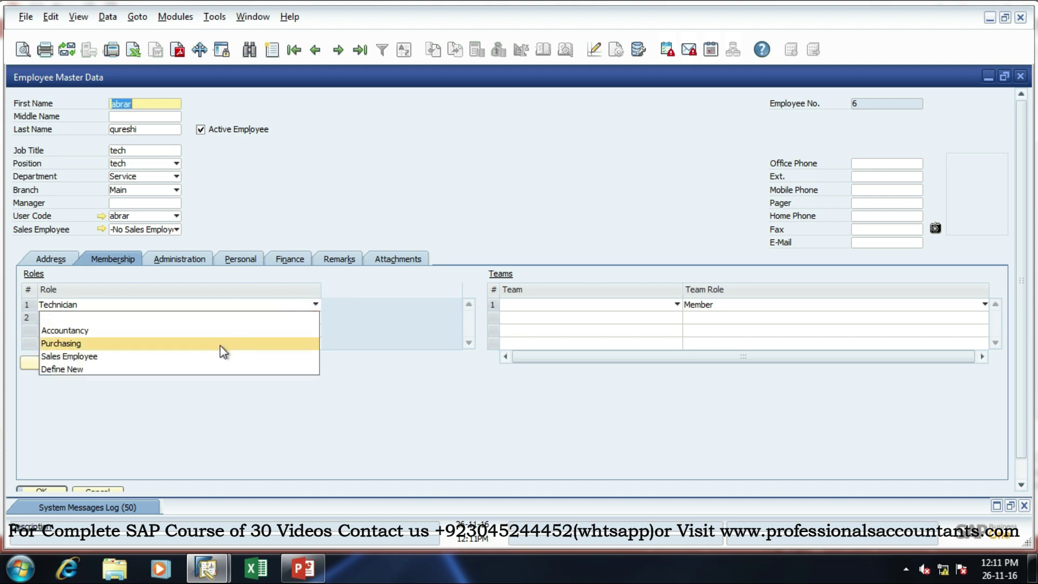
left_click(400, 334)
left_click(308, 319)
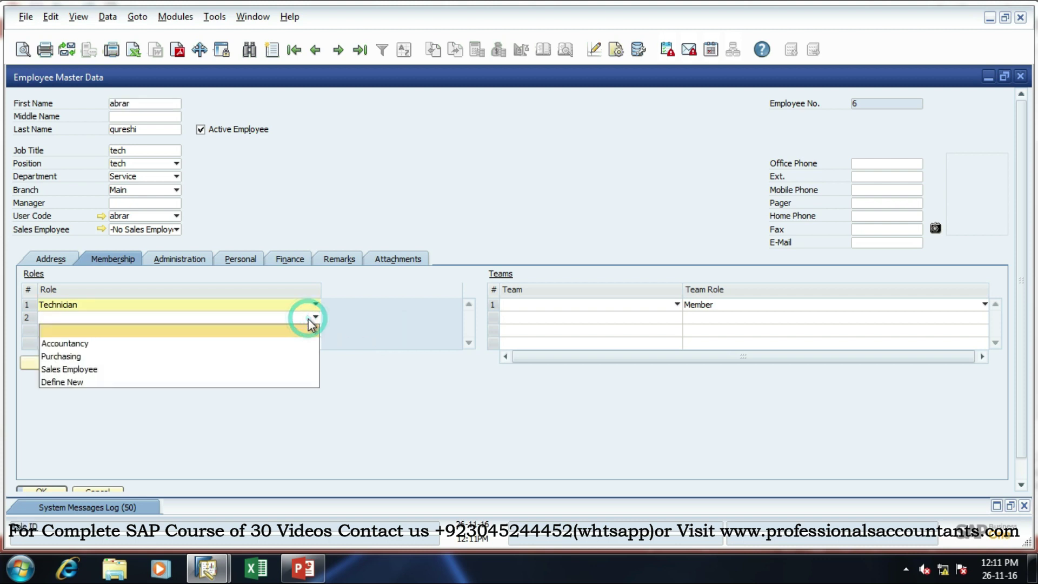
left_click(442, 229)
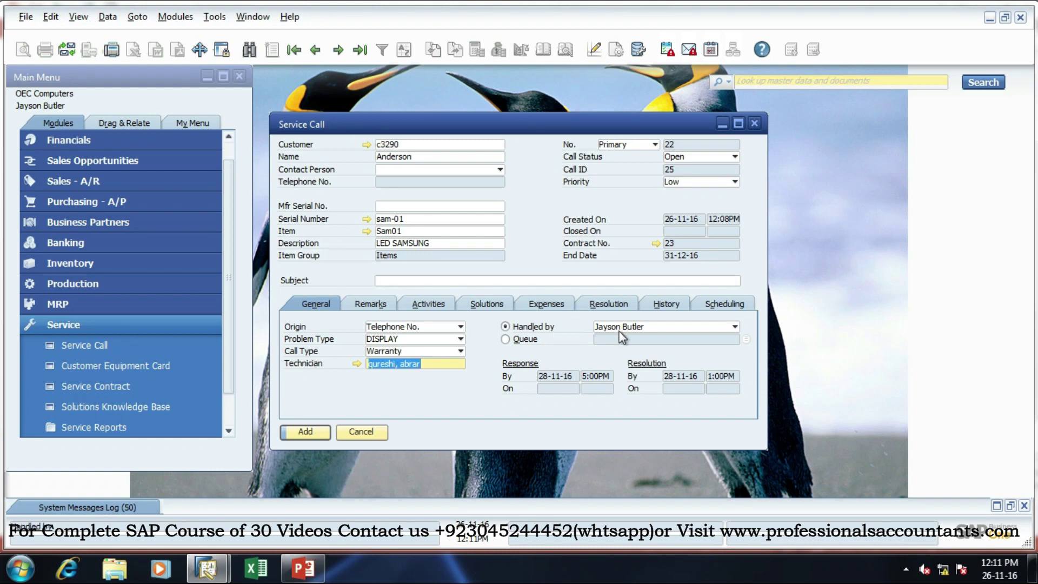
- Assign the service call to the Misc queue instead of an individual handler
left_click(505, 339)
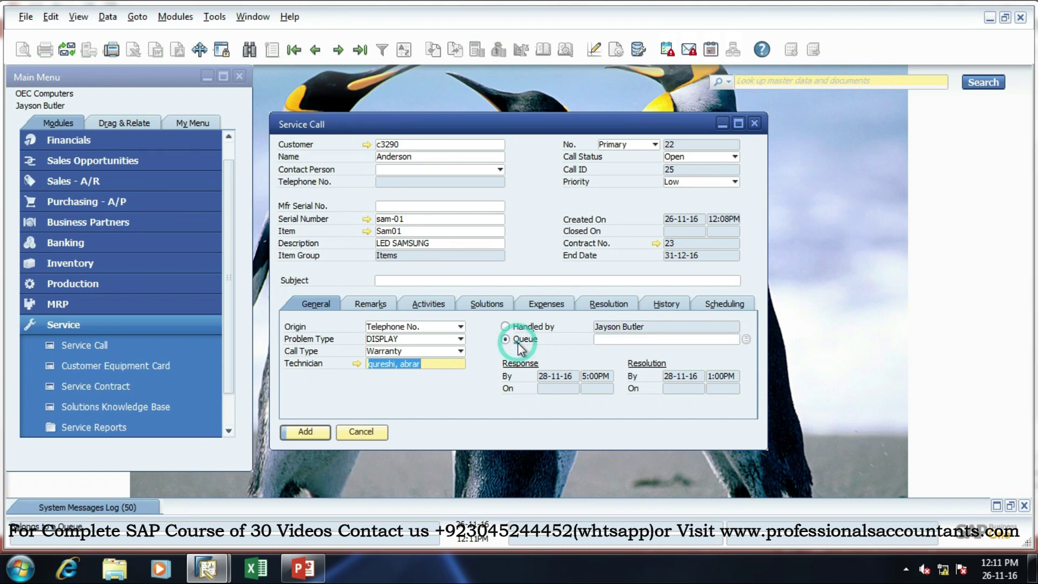
left_click(747, 339)
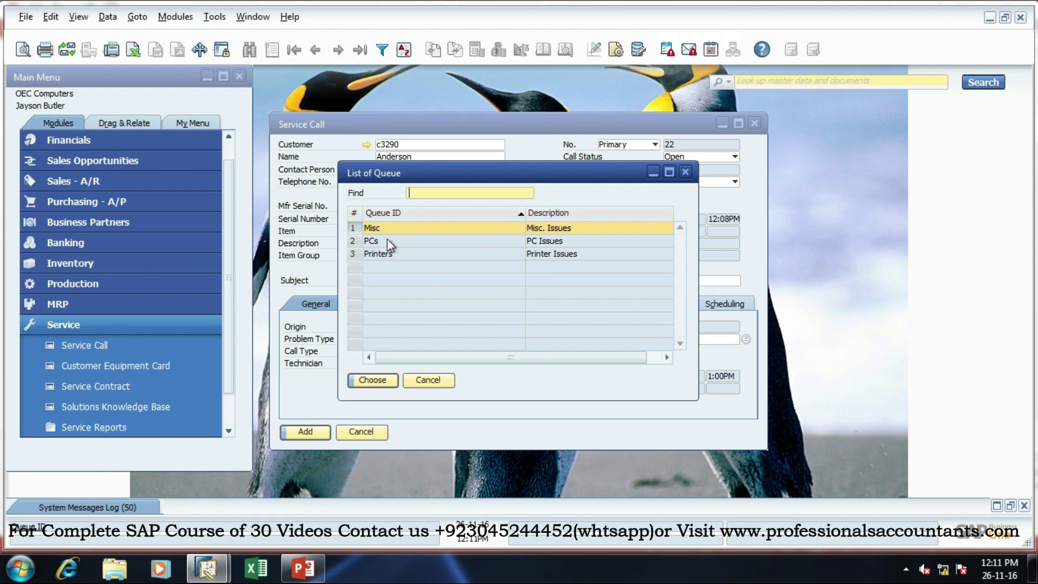
double_click(474, 229)
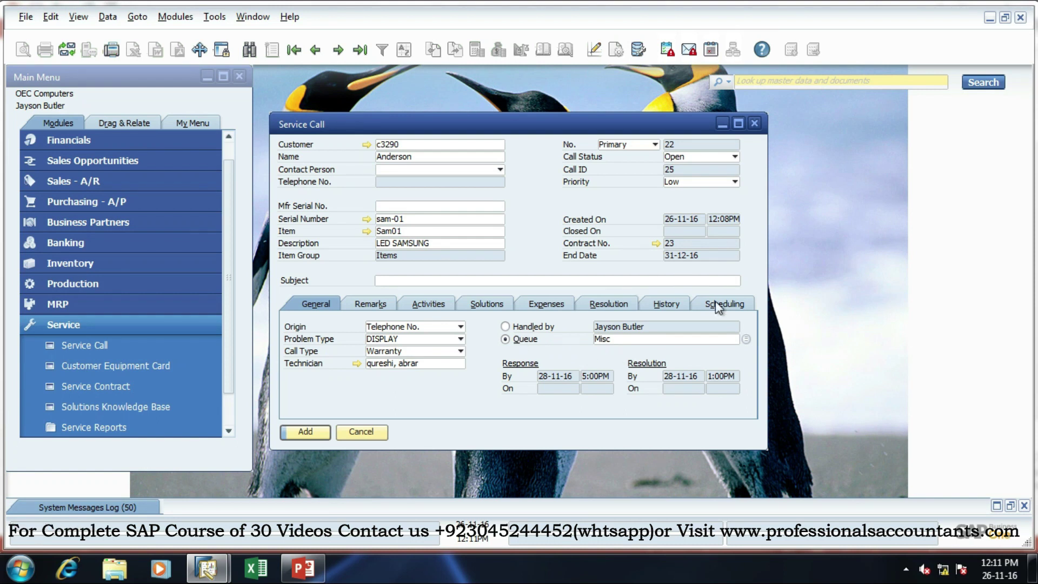
- Attach the existing knowledge base solution "replace the display pannel" to the service call as a recommended solution
left_click(371, 306)
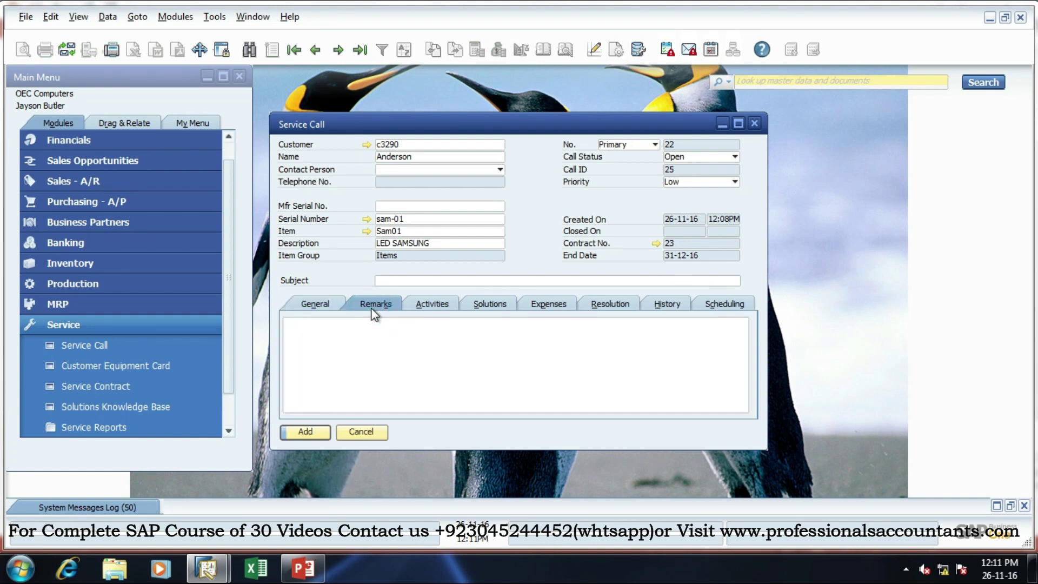
left_click(430, 308)
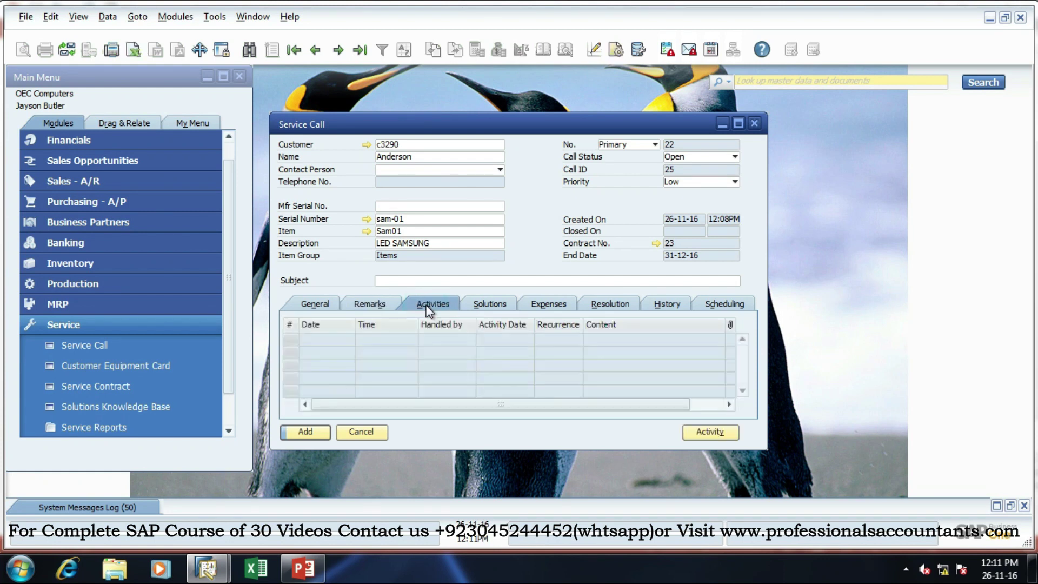
left_click(492, 306)
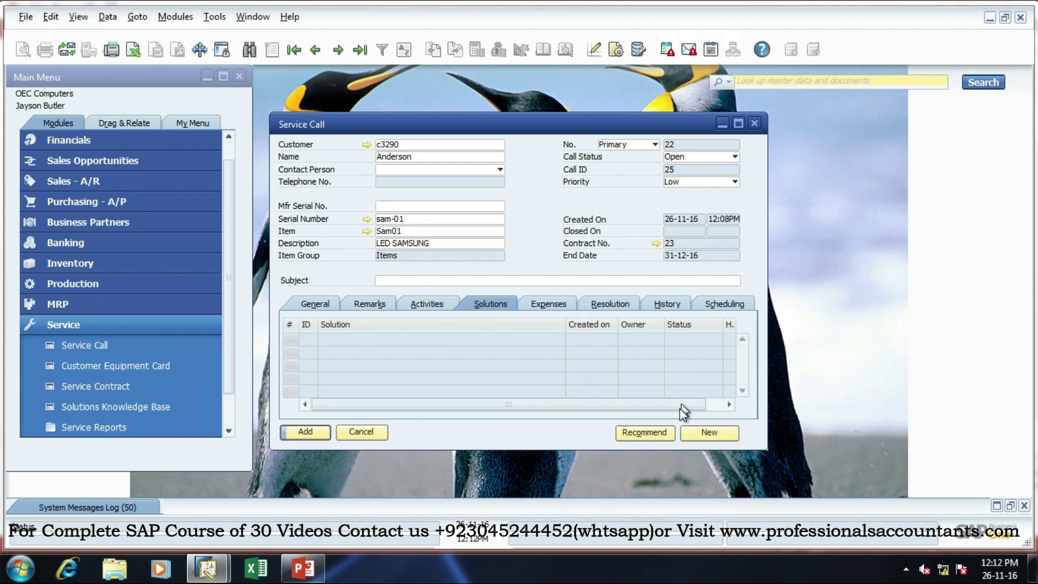
left_click(648, 433)
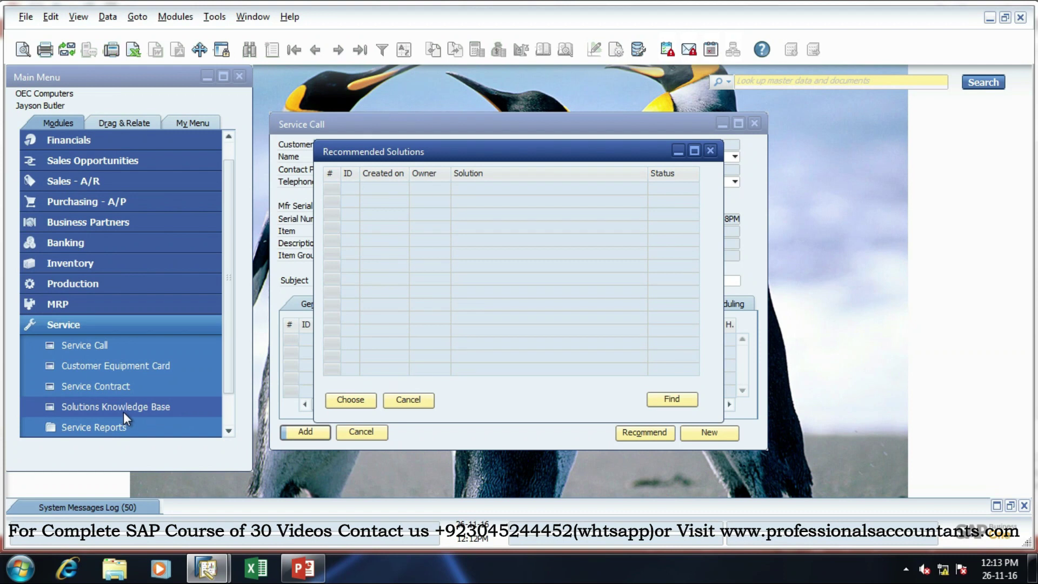
left_click(672, 401)
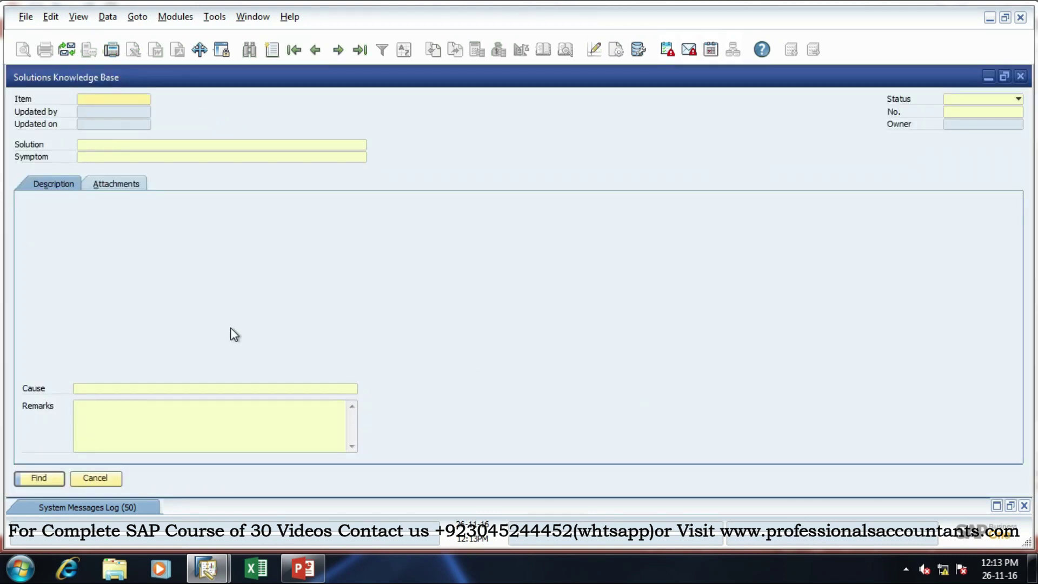
left_click(316, 49)
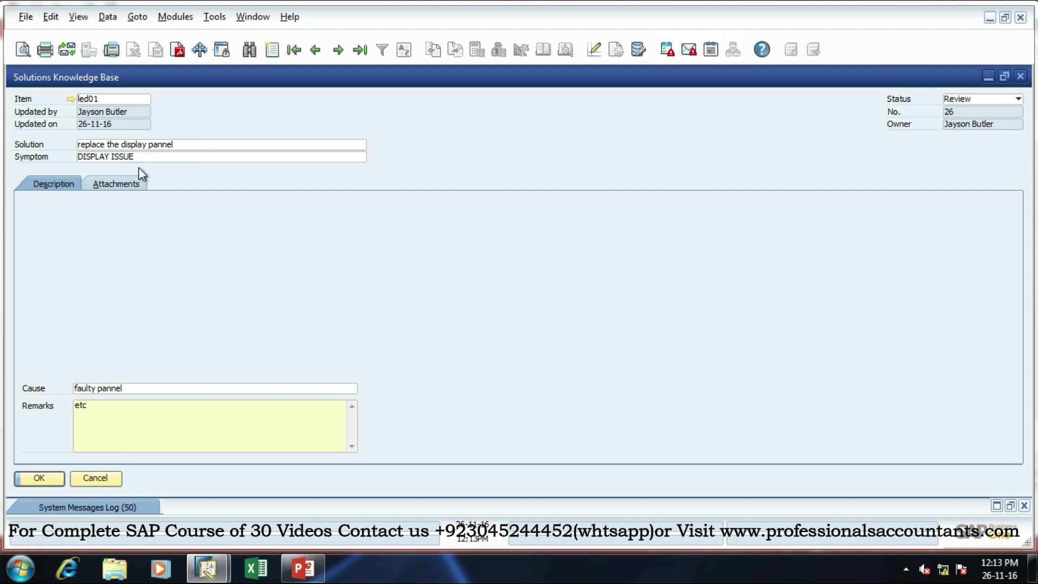
left_click(33, 476)
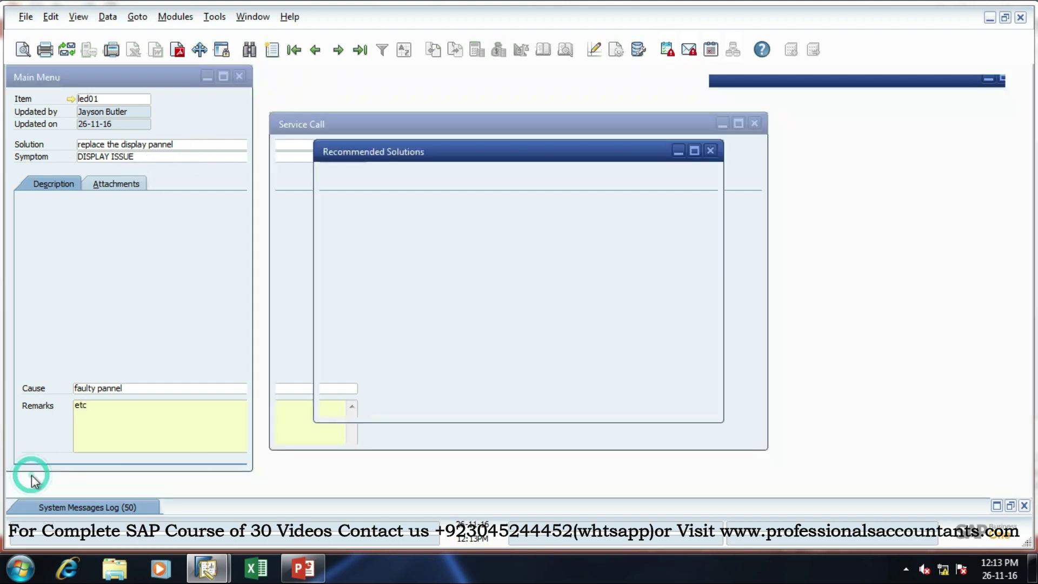
left_click(407, 400)
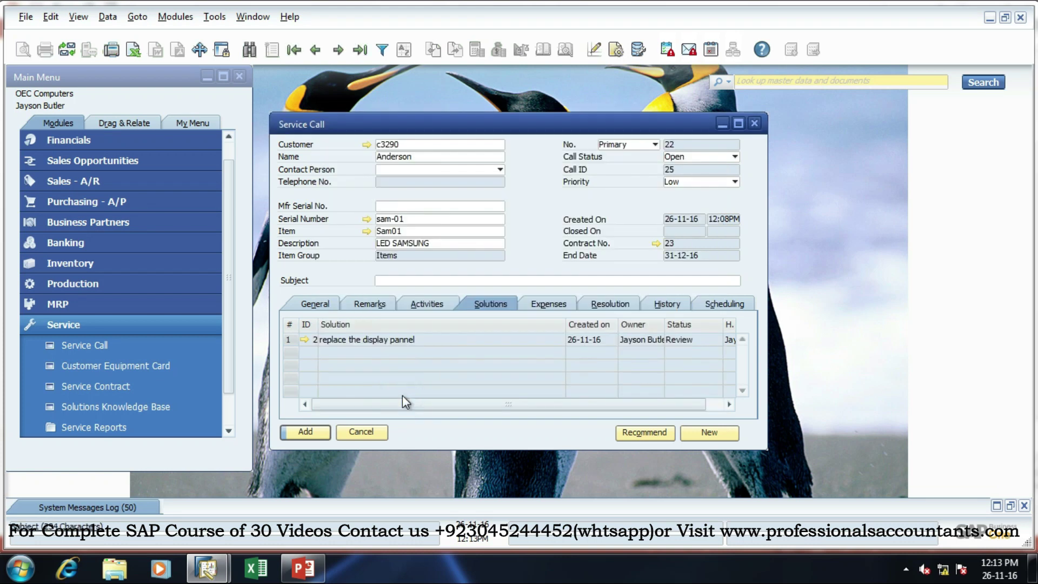
- Examine the attached solution's record and the service call's expenses, resolution, call status options and history
left_click(331, 304)
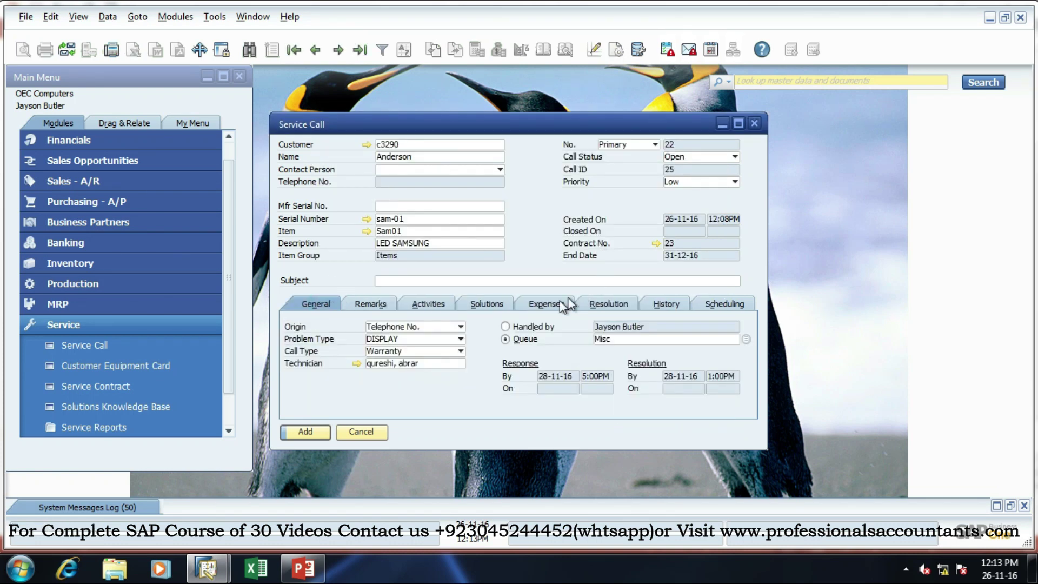
left_click(494, 306)
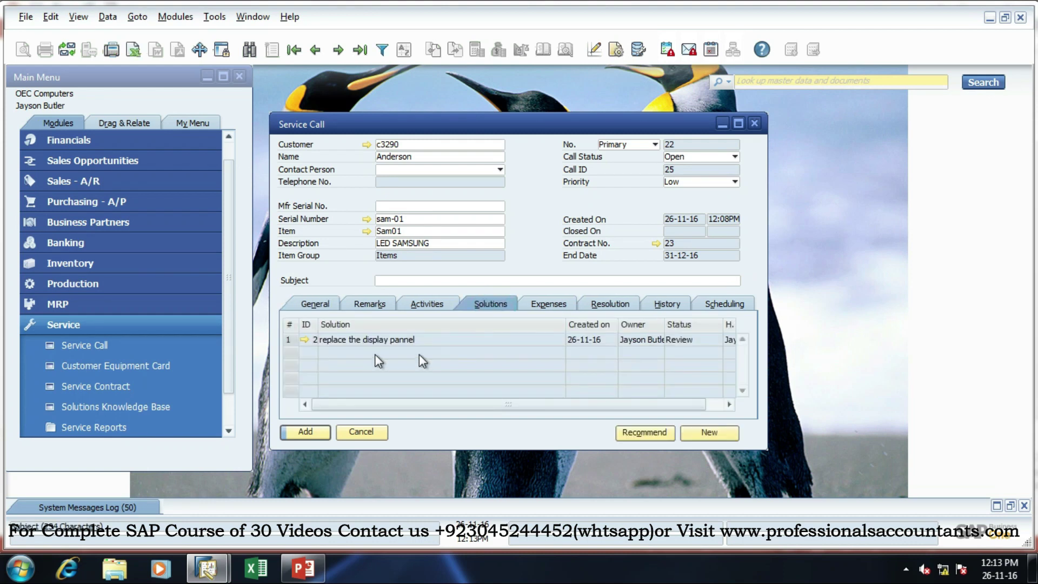
left_click(303, 339)
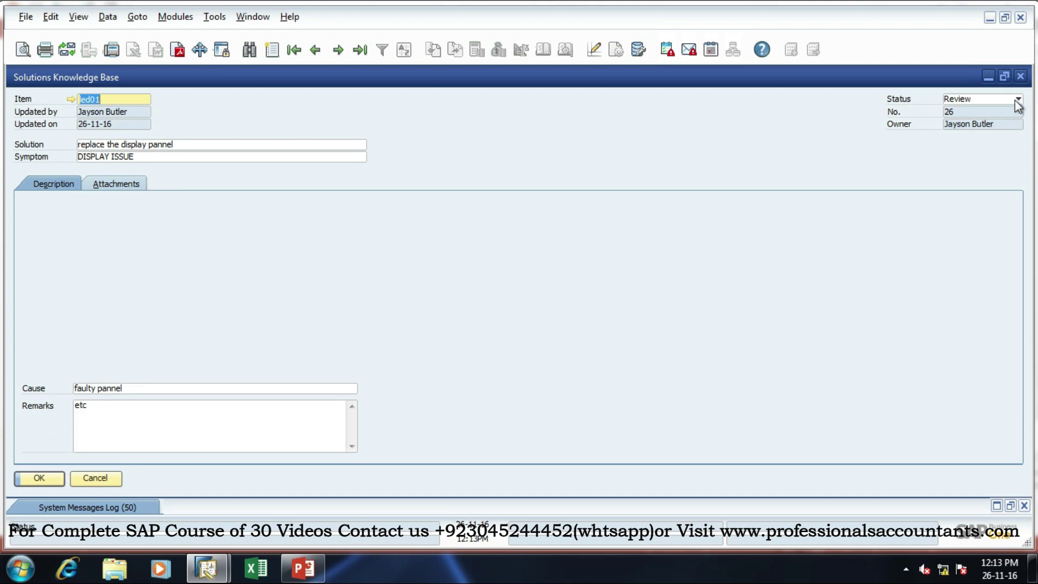
left_click(1020, 77)
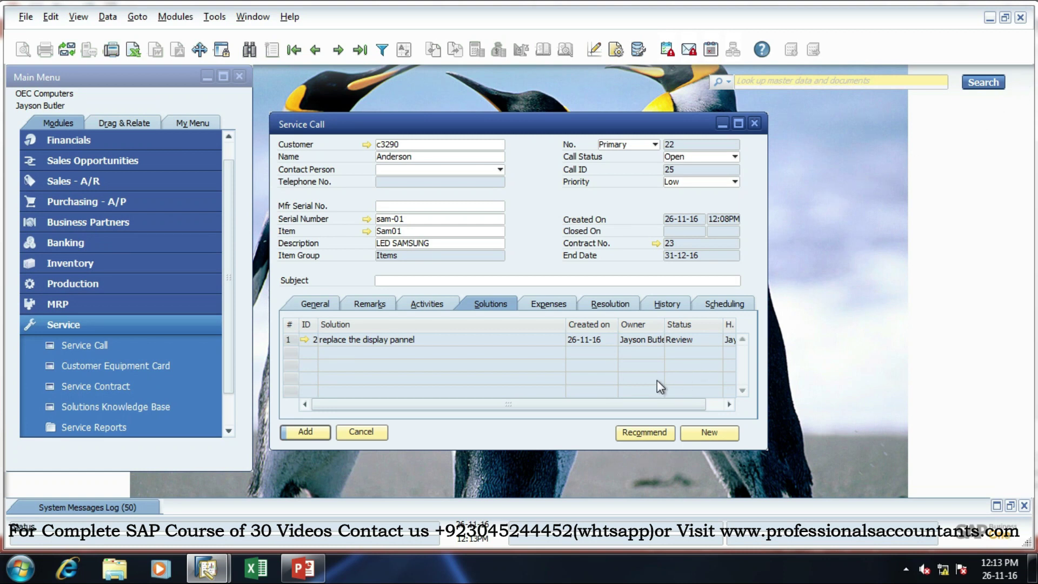
left_click(549, 306)
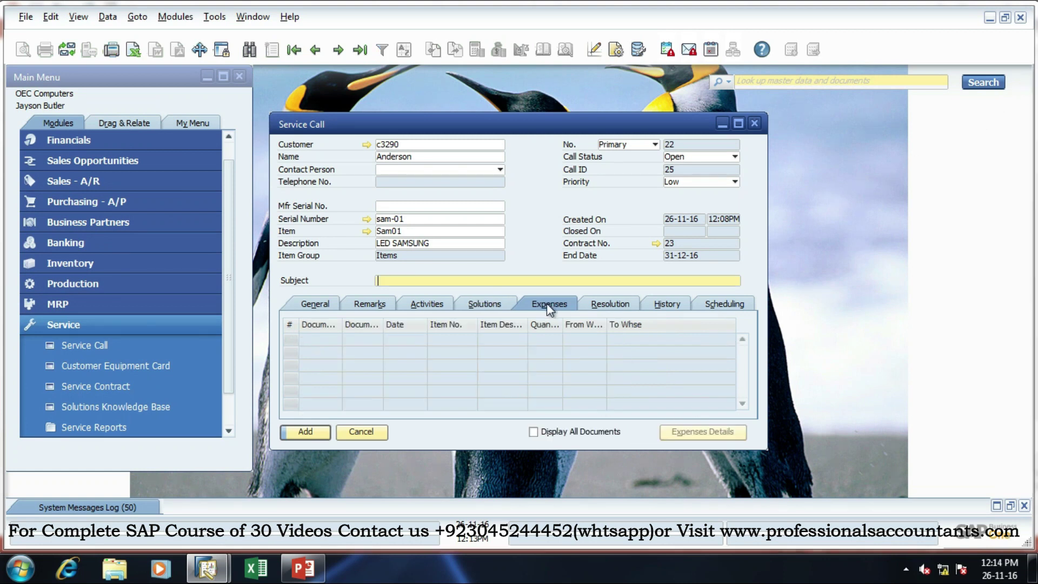
left_click(621, 306)
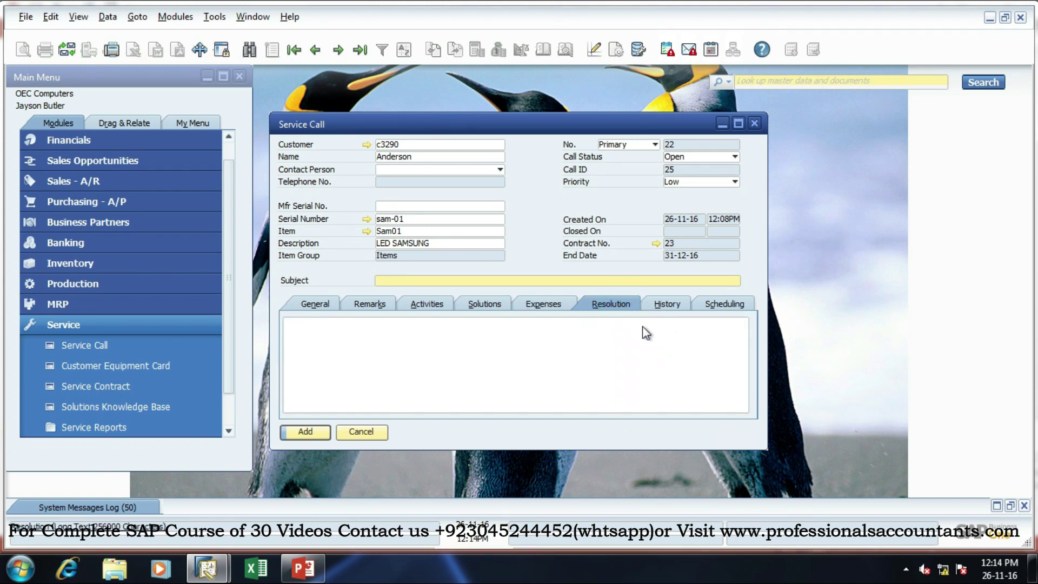
left_click(354, 357)
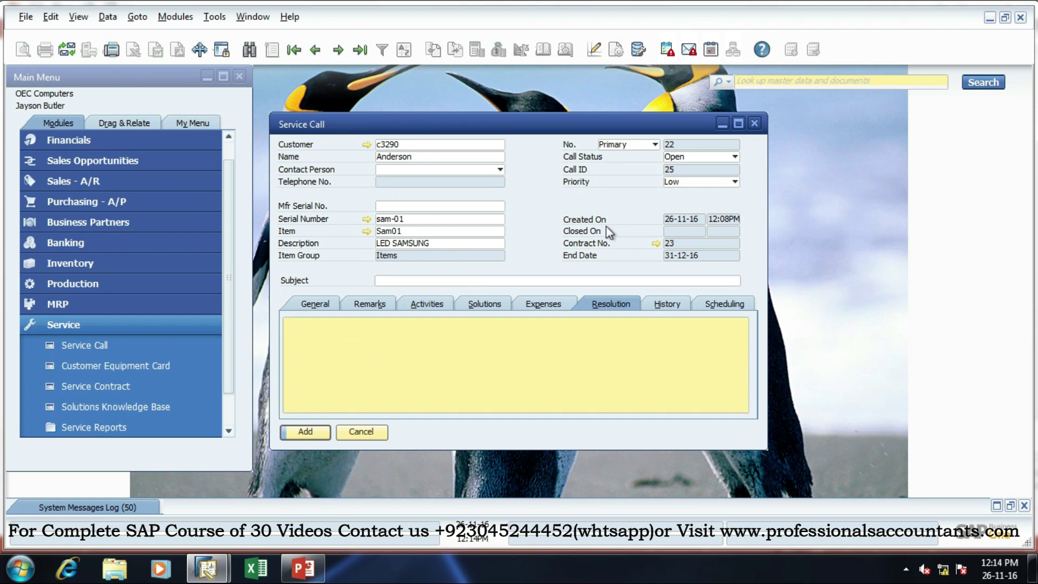
left_click(686, 158)
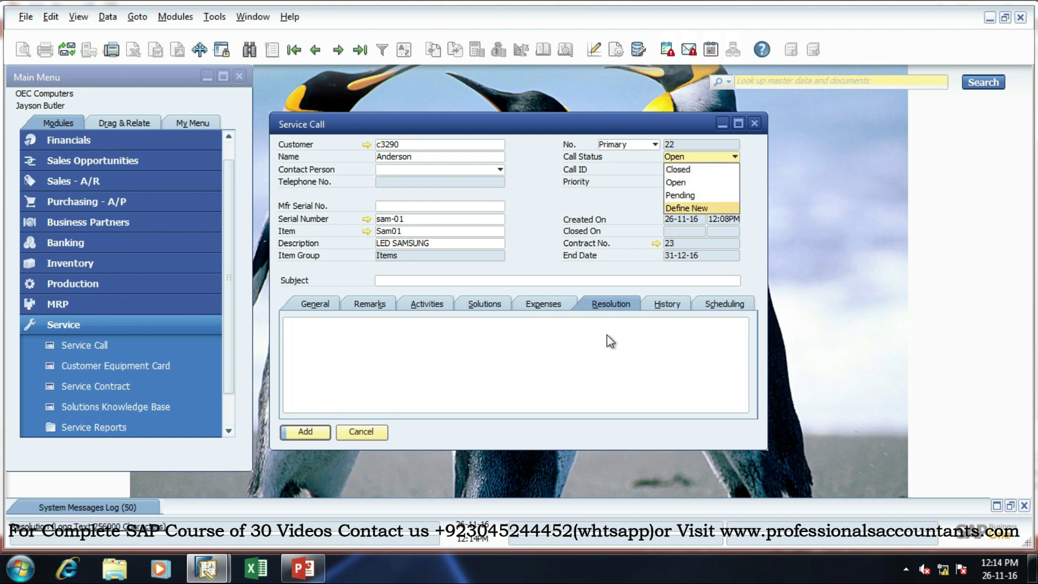
left_click(672, 300)
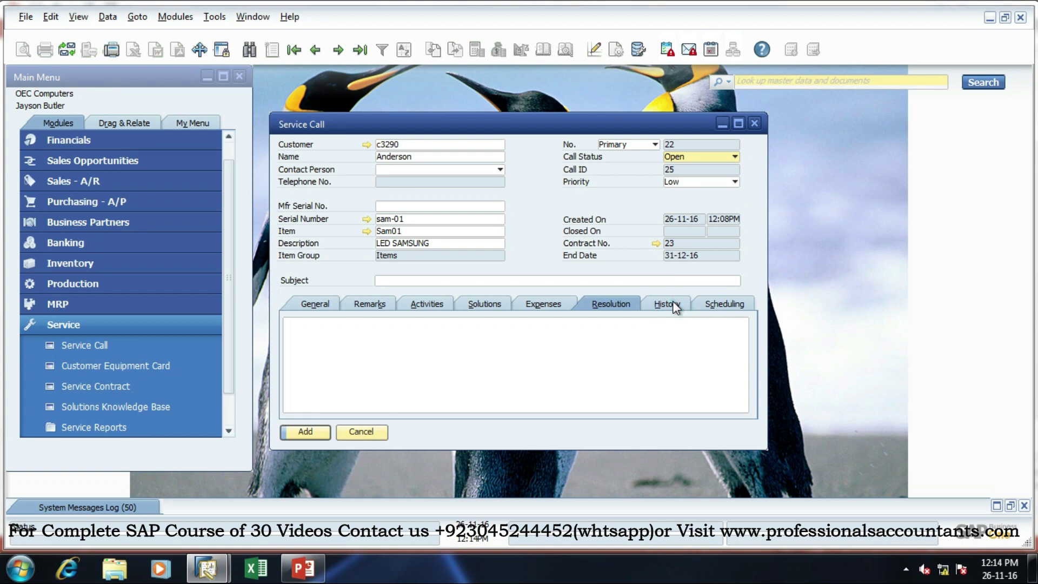
left_click(673, 301)
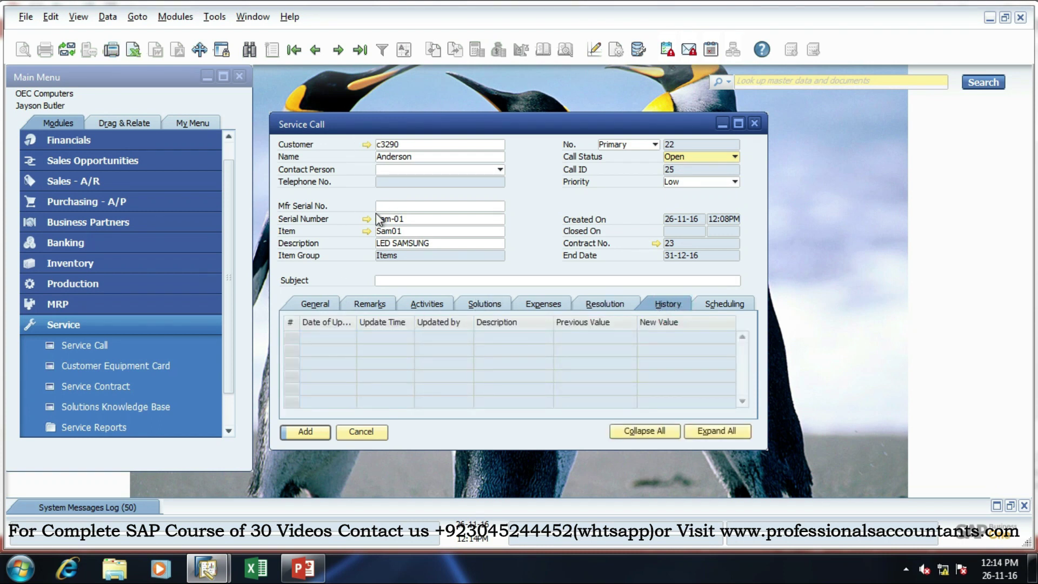
- Enter the subject "warranty claim", set the call as handled by the individual user rather than the queue, and add the service call
left_click(317, 306)
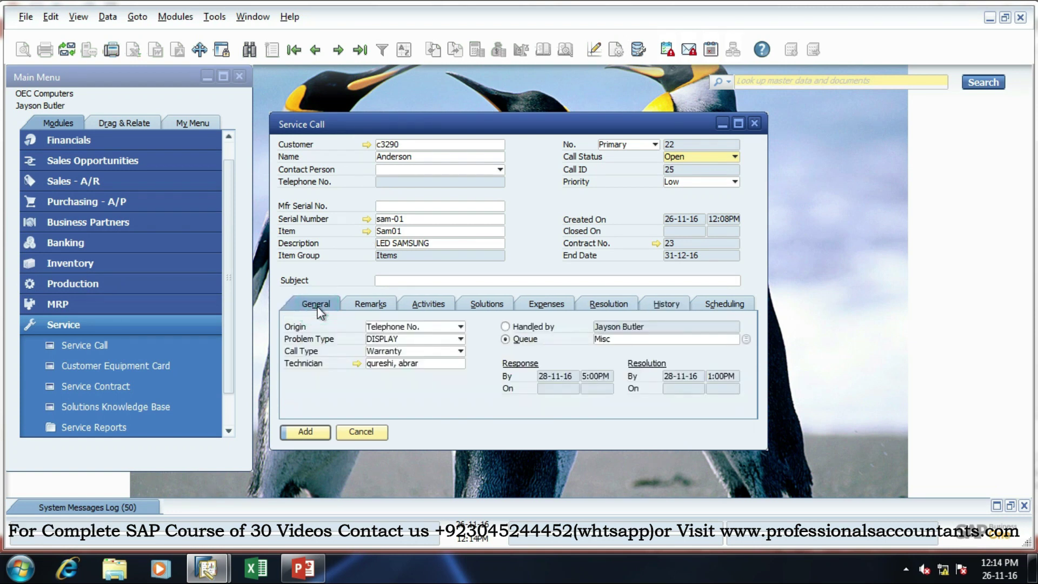
left_click(396, 282)
type("wa")
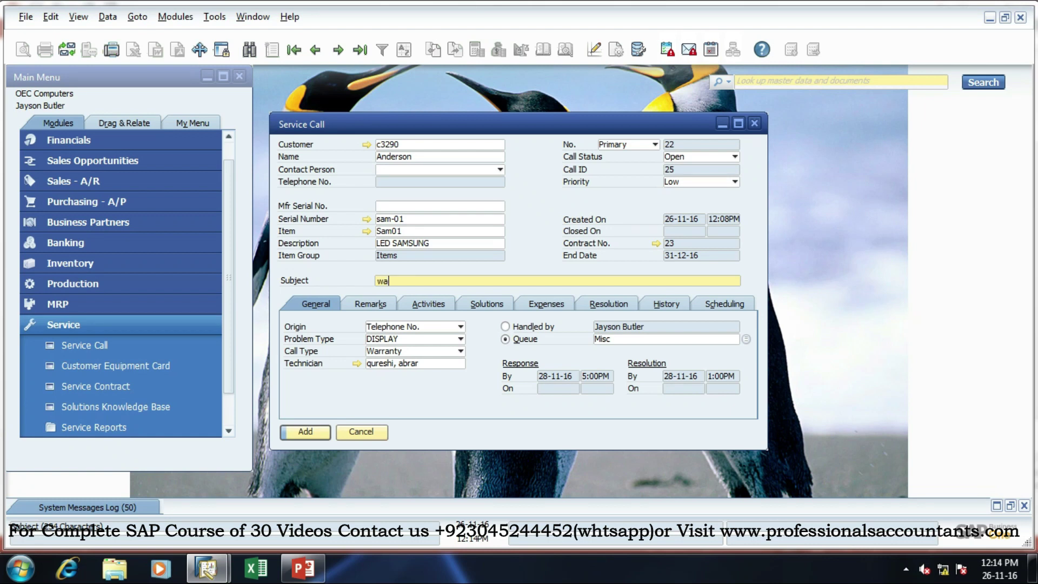
type("rranty claim")
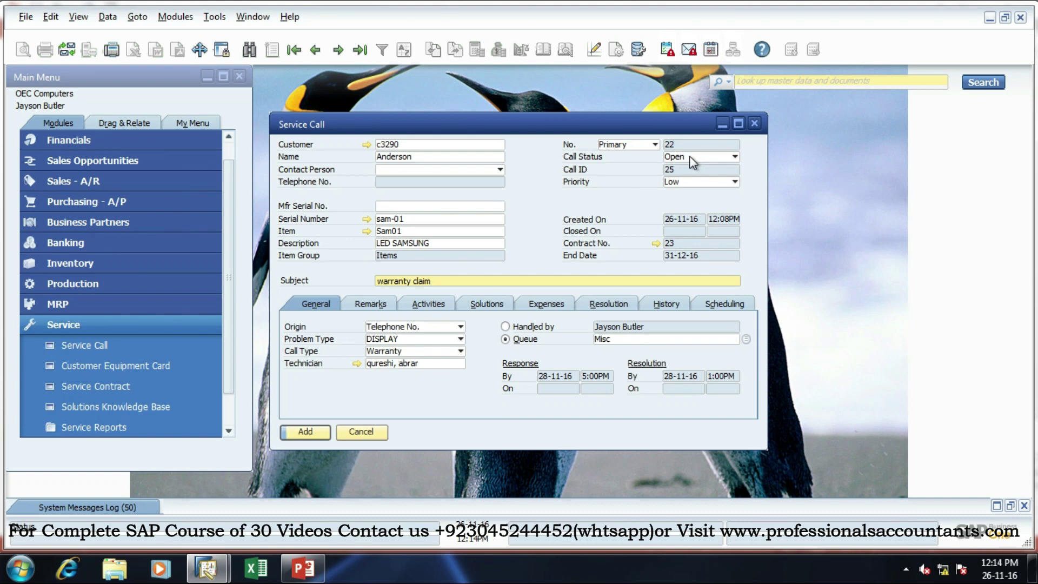
left_click(505, 327)
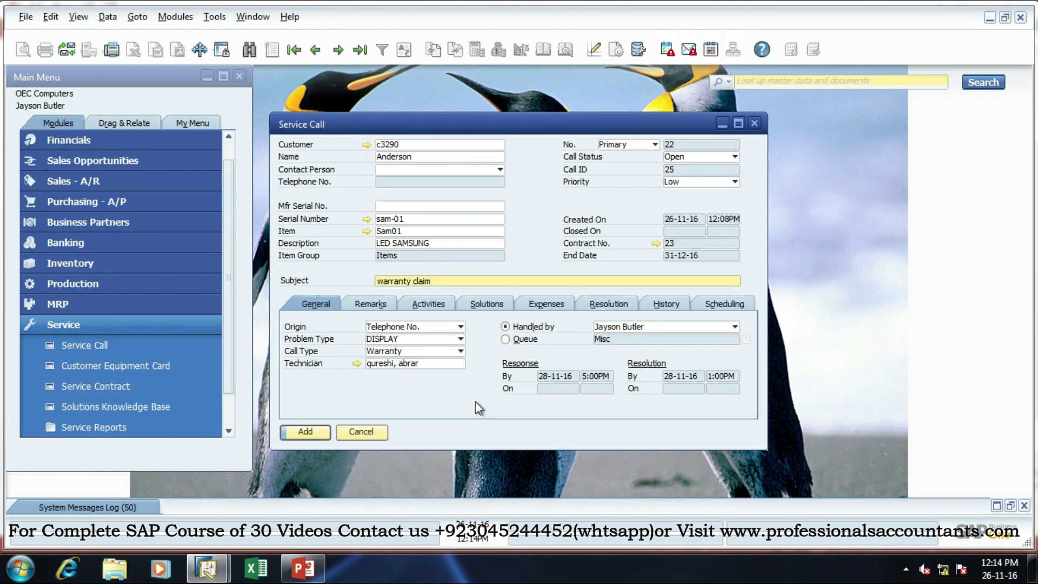
left_click(311, 435)
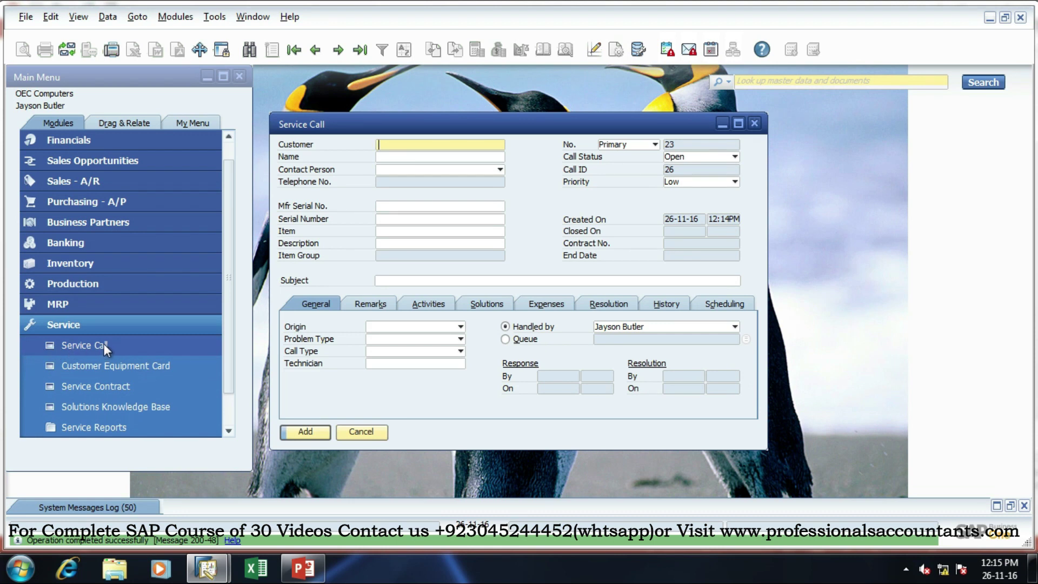
- Check the service calls recorded on the customer's last warranty service contract, then close the contract and the blank service call
left_click(142, 386)
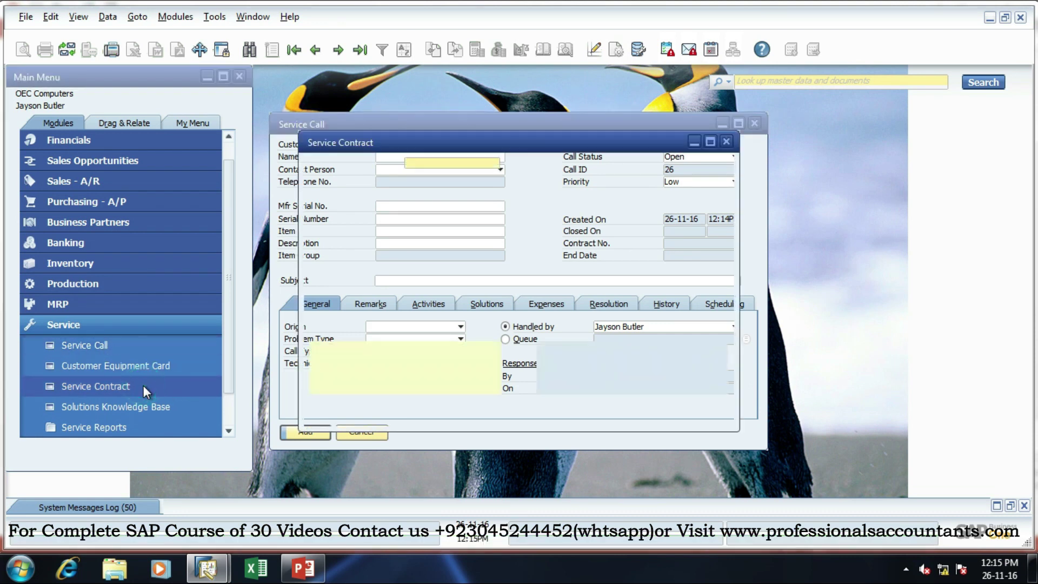
left_click(317, 51)
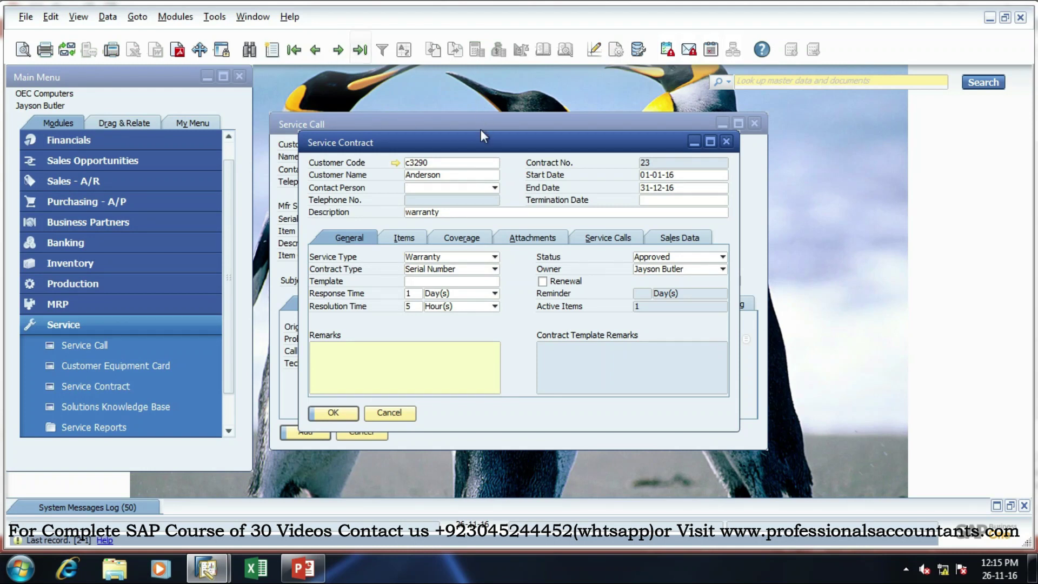
left_click(612, 240)
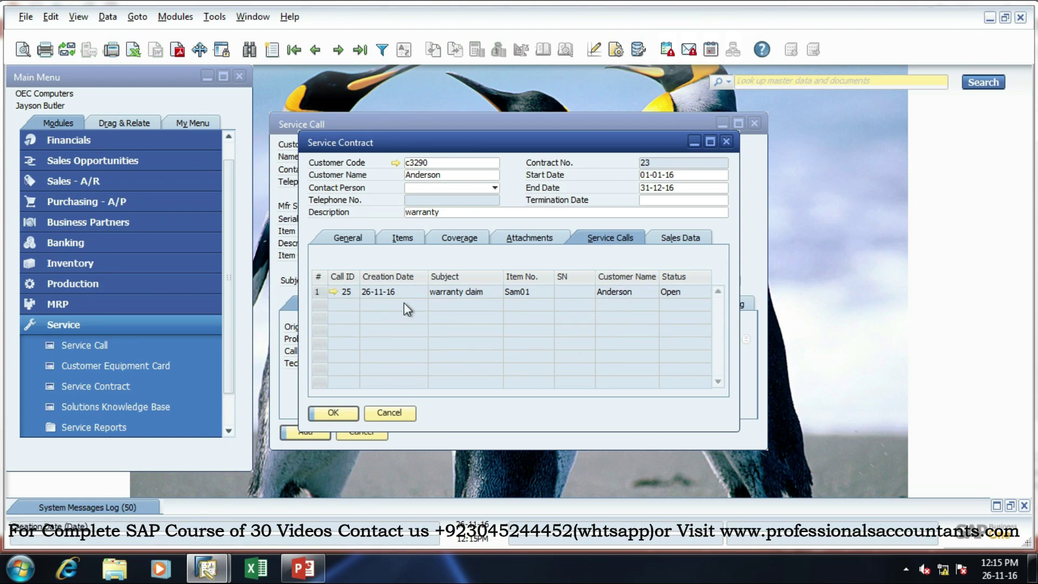
left_click(333, 413)
left_click(362, 433)
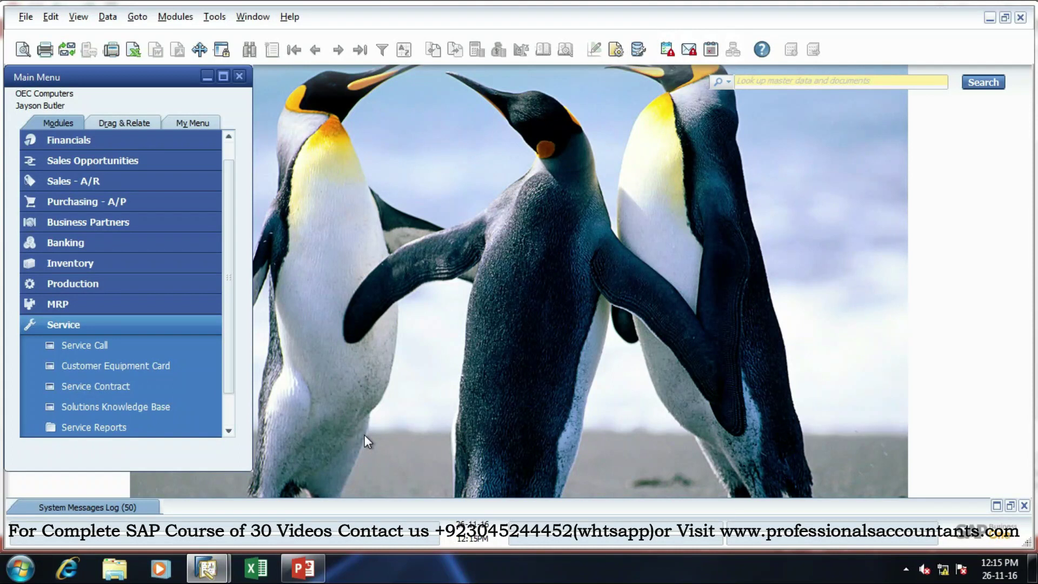
- Reopen the last saved service call, examine its resolution and call status options, and close it
left_click(122, 350)
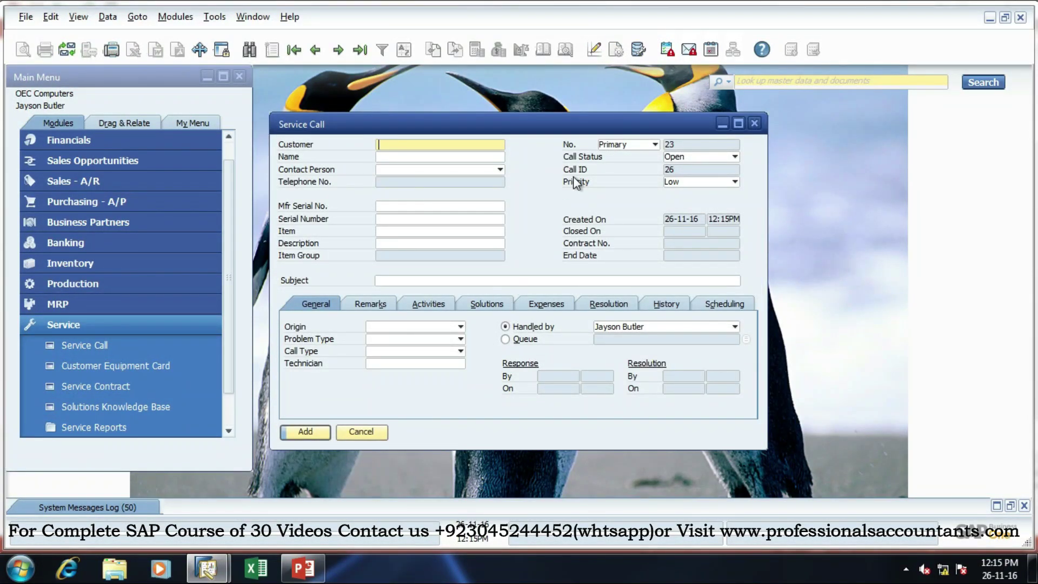
left_click(316, 50)
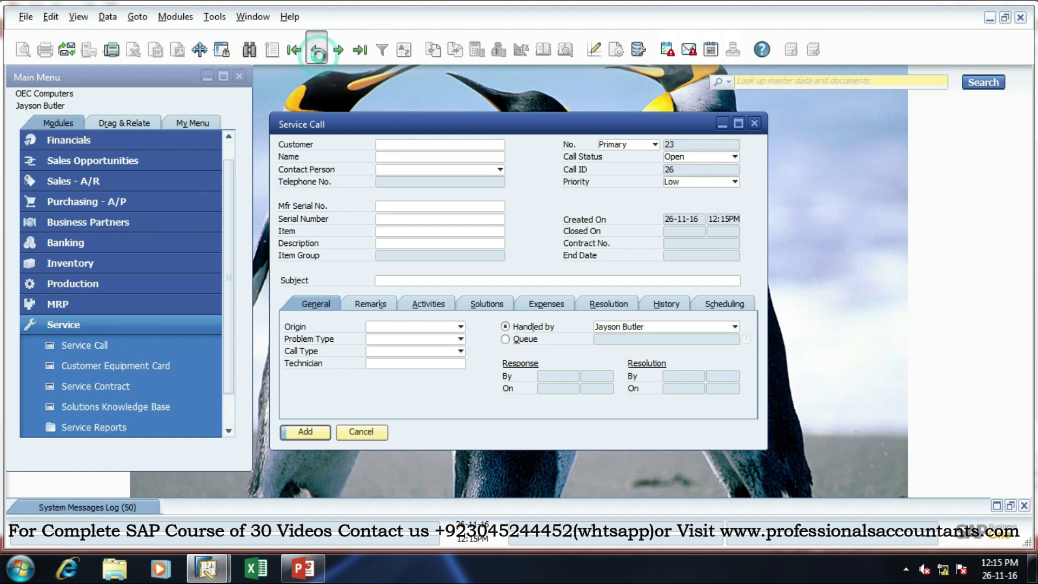
left_click(611, 300)
left_click(682, 157)
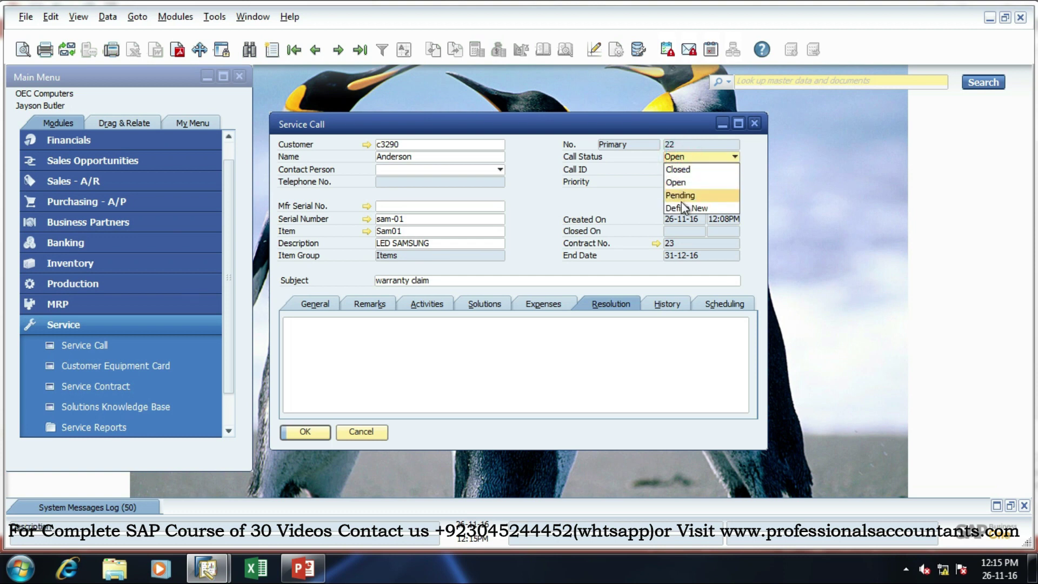
left_click(755, 128)
left_click(755, 127)
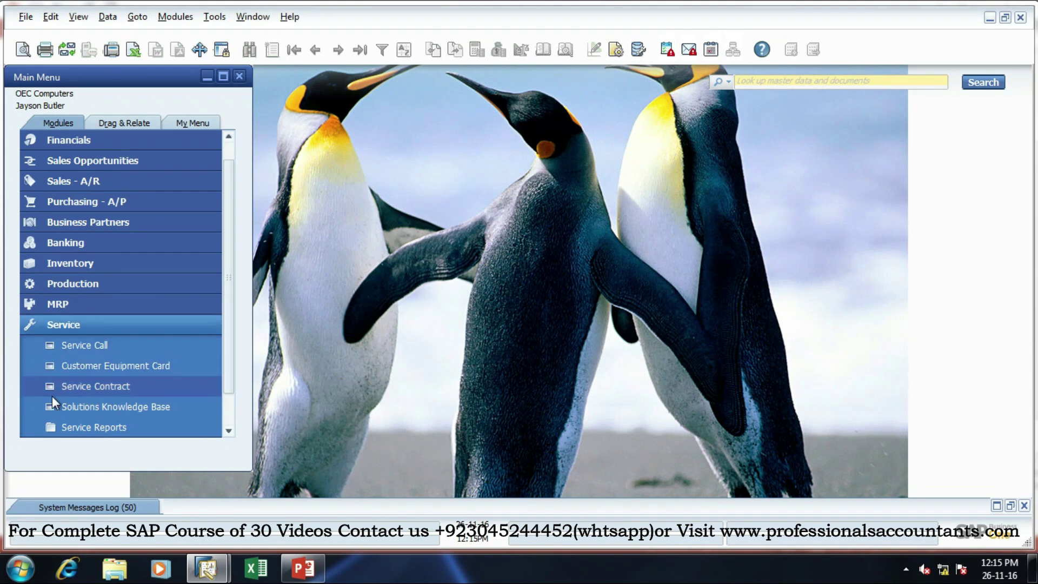
- Review the last saved record in the Solutions Knowledge Base and close it
left_click(99, 405)
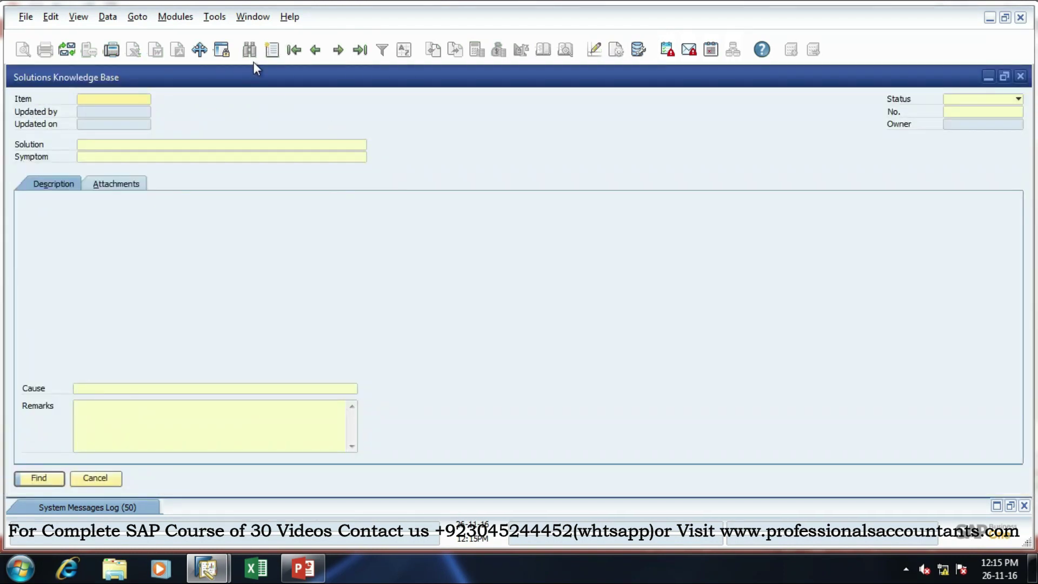
left_click(315, 50)
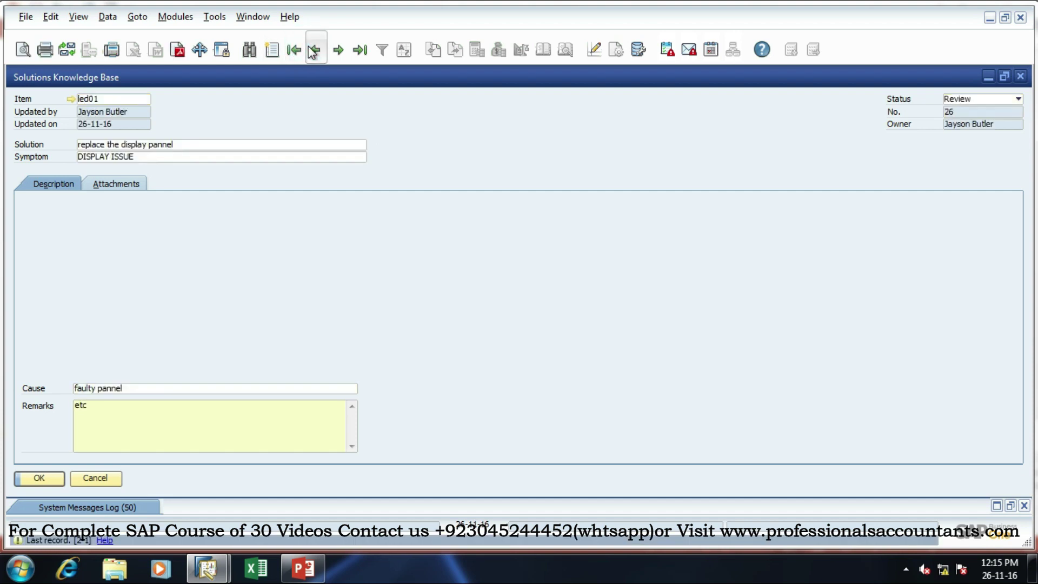
left_click(1020, 77)
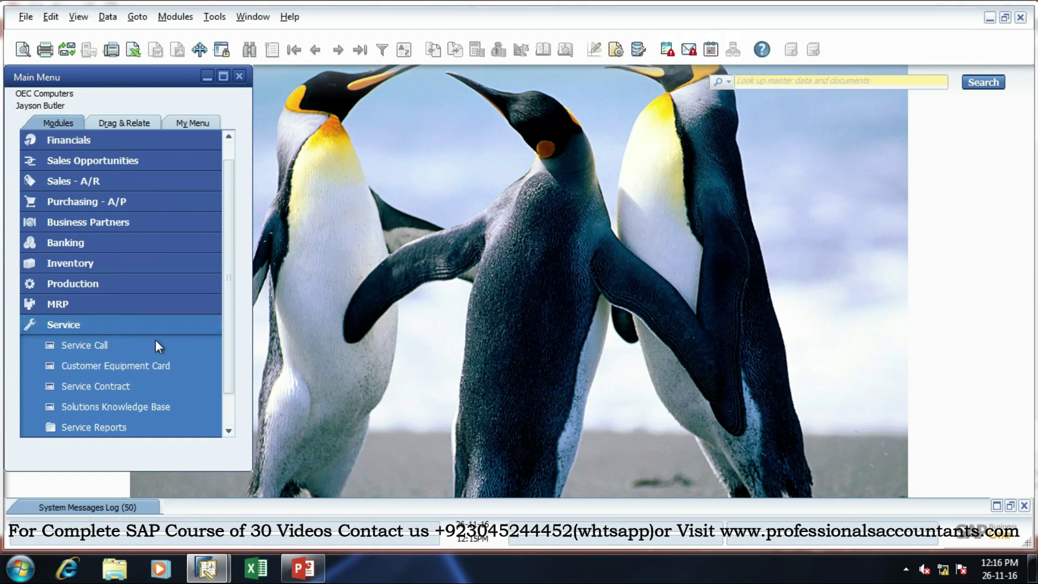
- Run the Service Calls report for calls created 01-01-16 to 31-12-16, examine its columns and close it
left_click(225, 407)
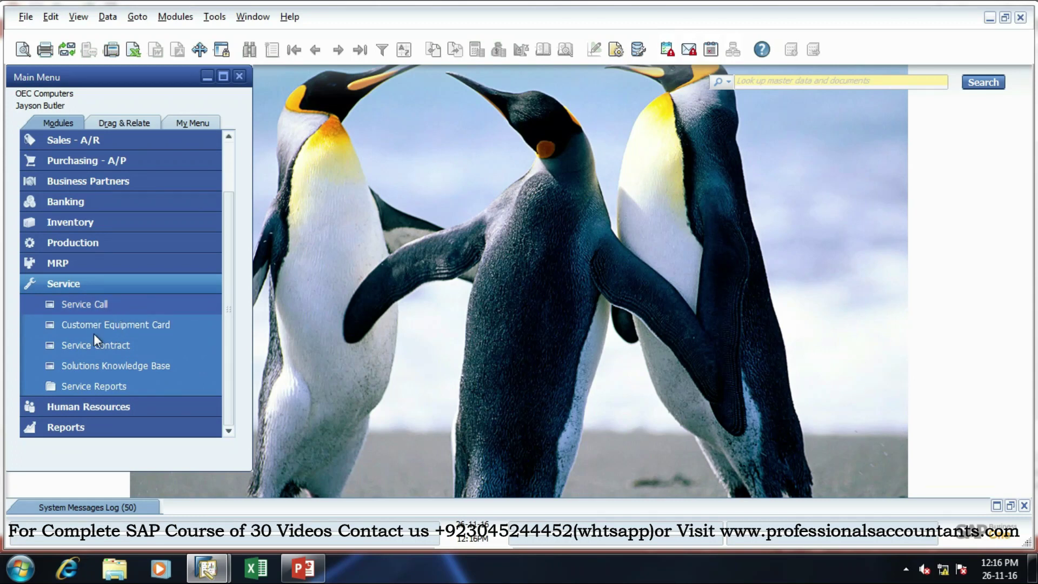
left_click(127, 386)
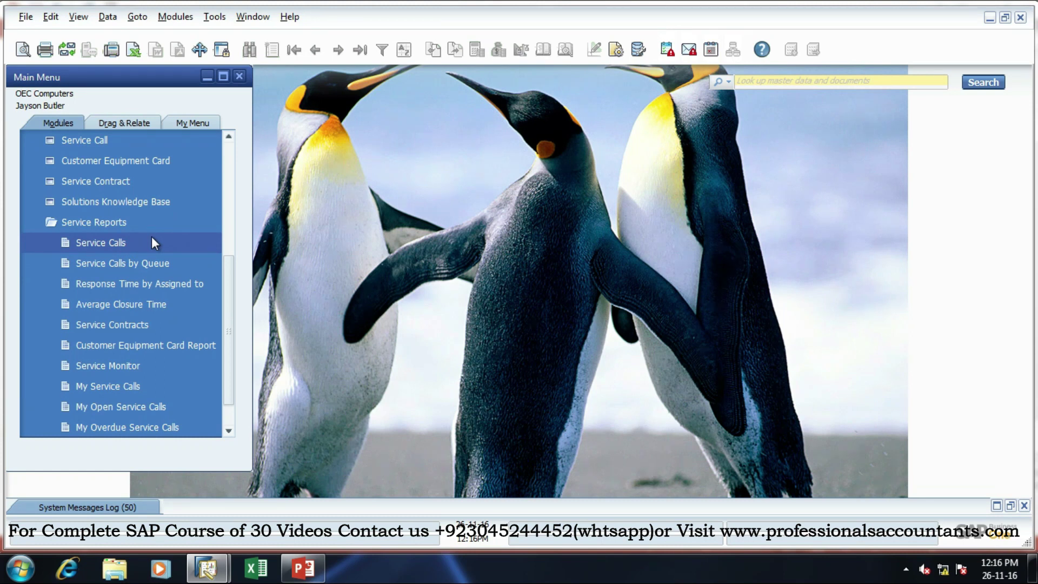
left_click(125, 245)
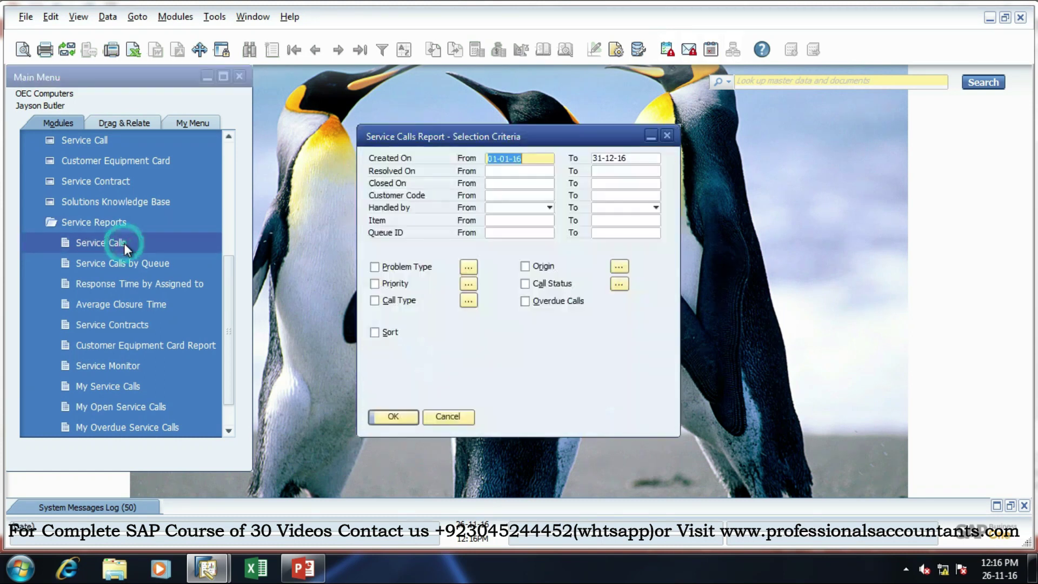
left_click(380, 419)
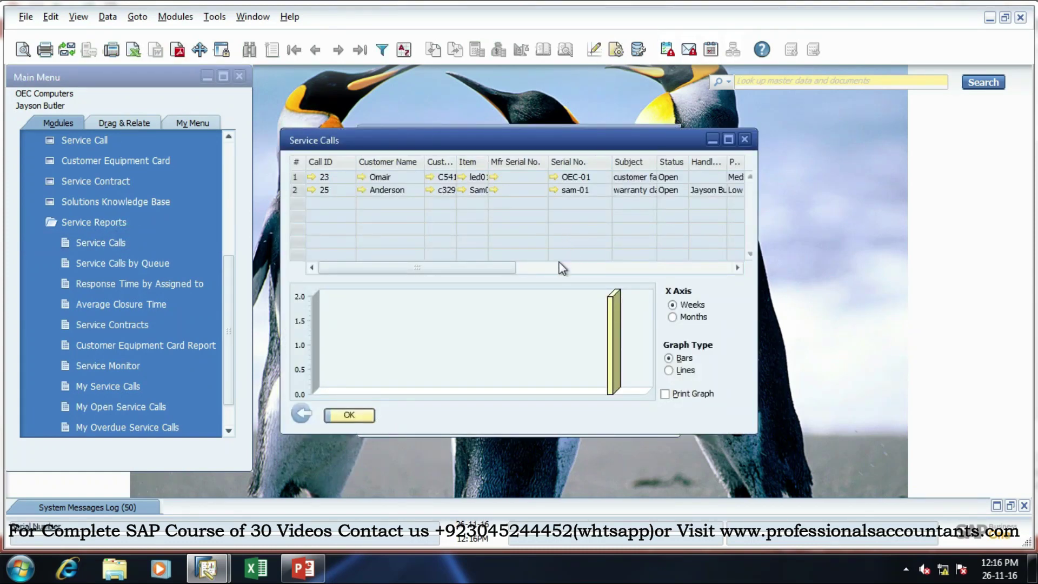
left_click_drag(495, 271, 356, 284)
left_click(745, 139)
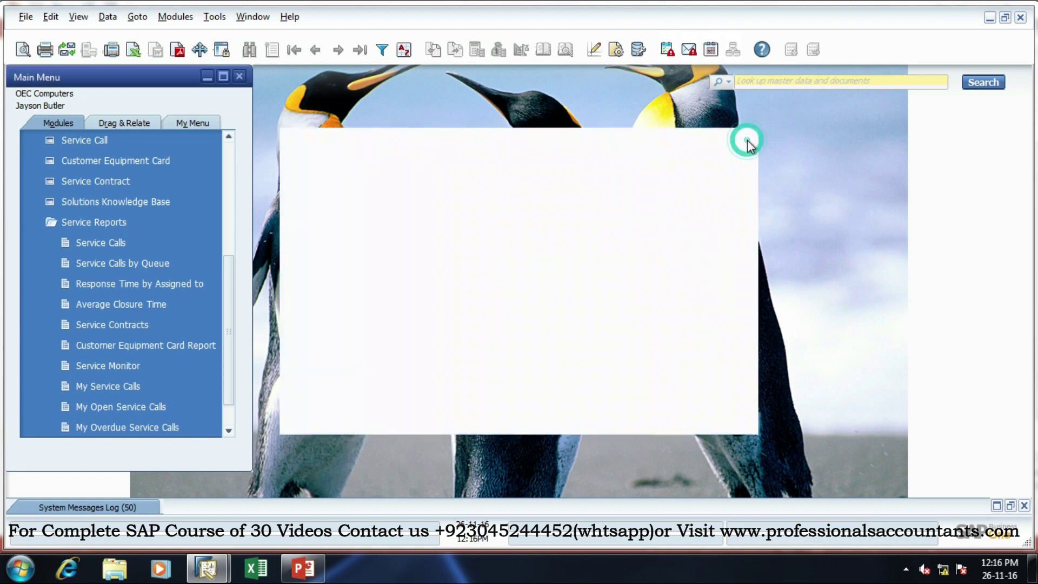
- Run the Service Calls by Queue report for calls created 01-01-06 to 31-12-16, review it and close it
left_click(136, 271)
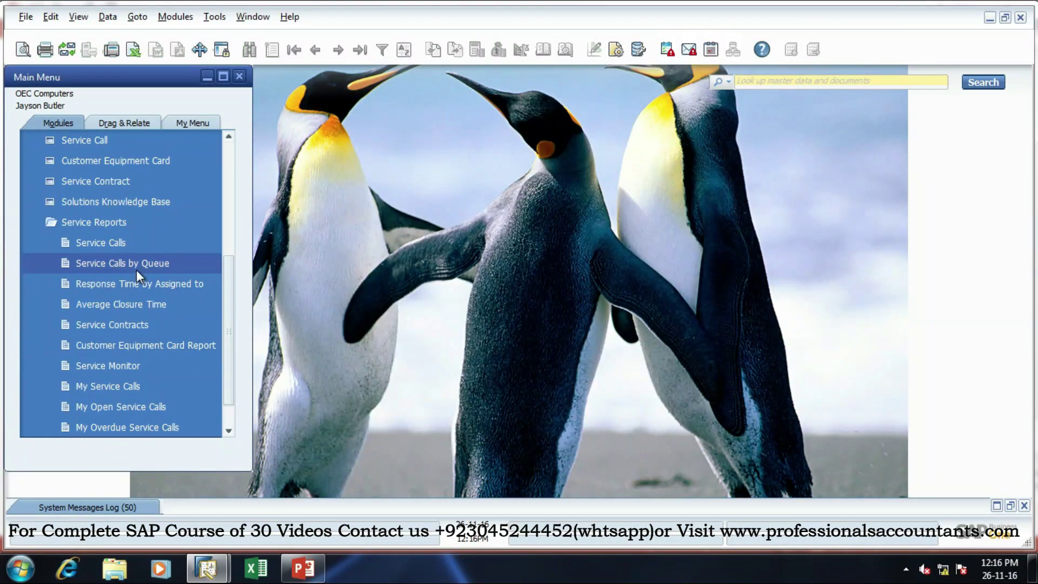
left_click(393, 416)
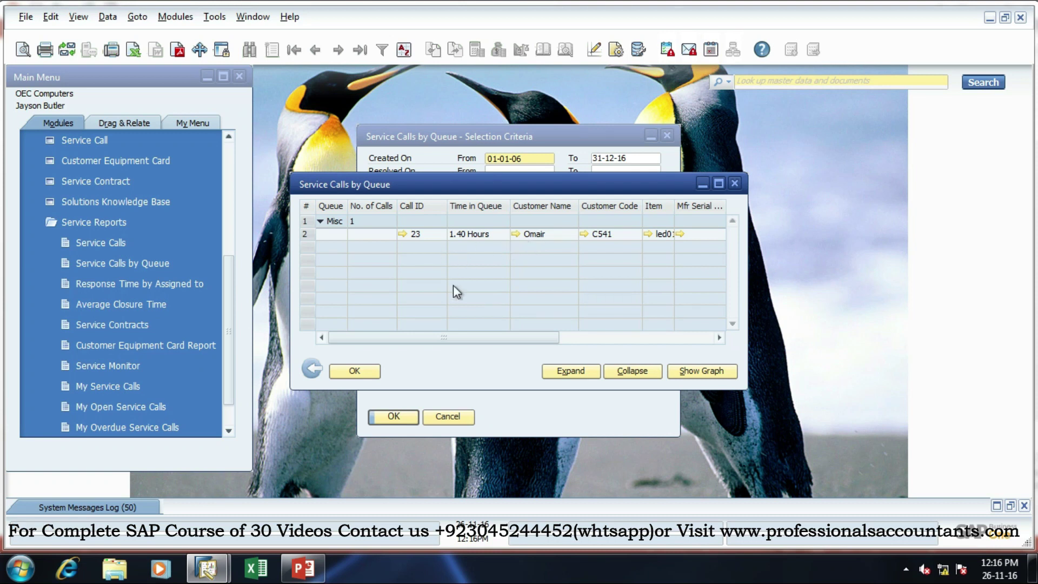
left_click(355, 371)
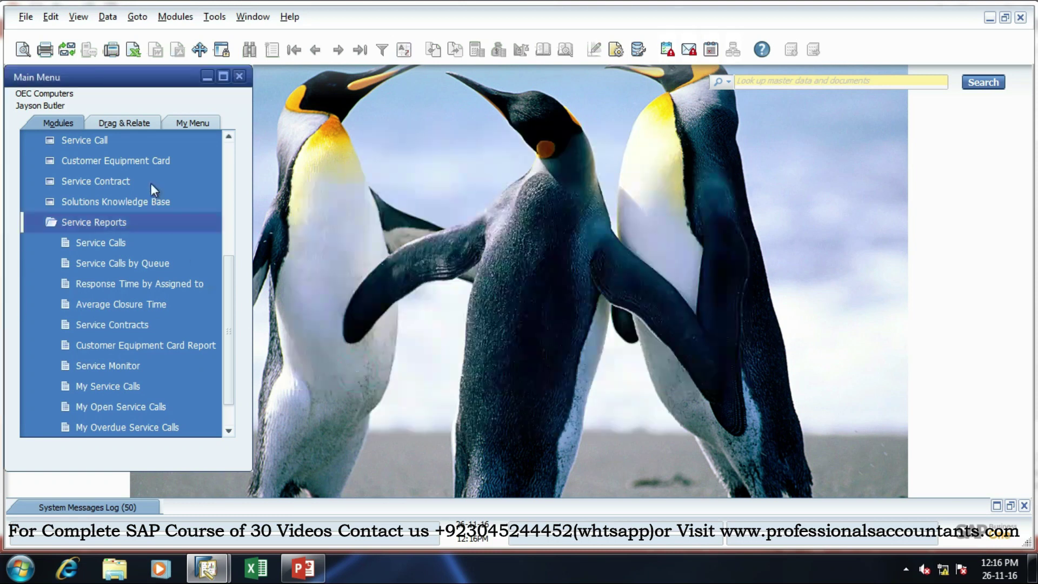
- Check the Queue assignment option on a blank service call, then cancel the call
left_click(142, 142)
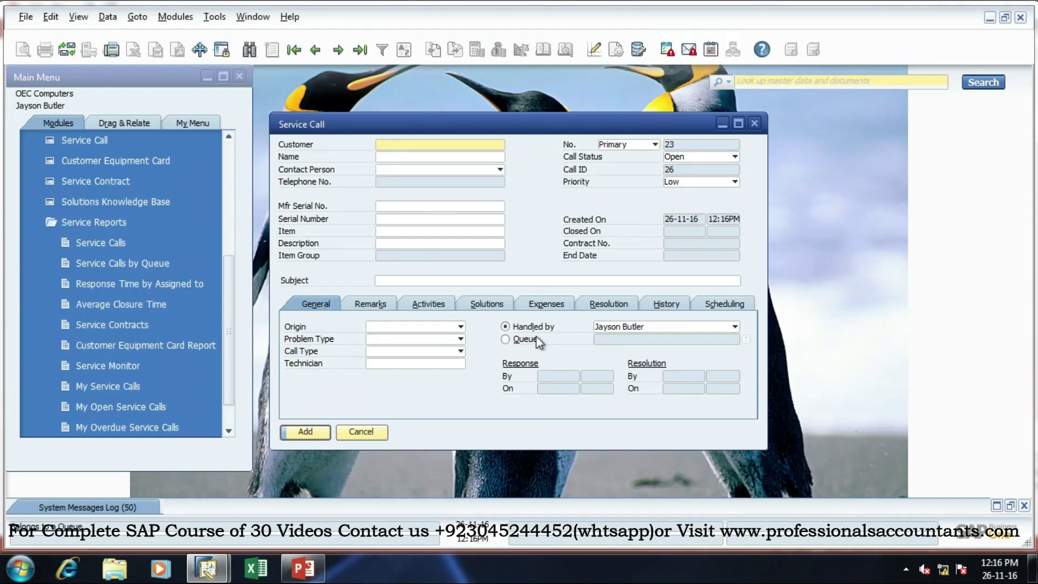
left_click(505, 338)
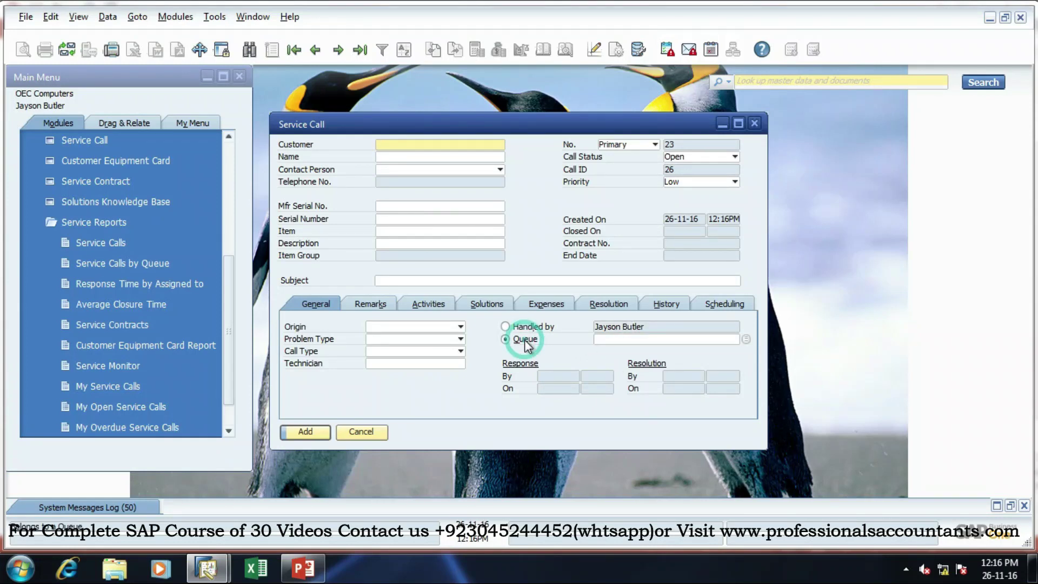
left_click(362, 431)
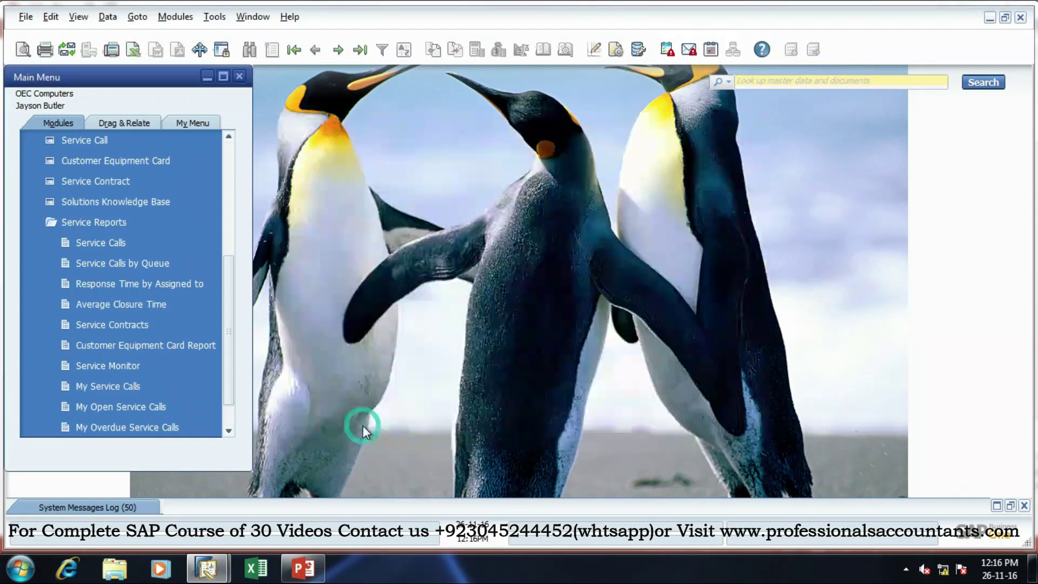
- Rerun the Service Calls by Queue report with the same selection criteria and close it again
left_click(193, 265)
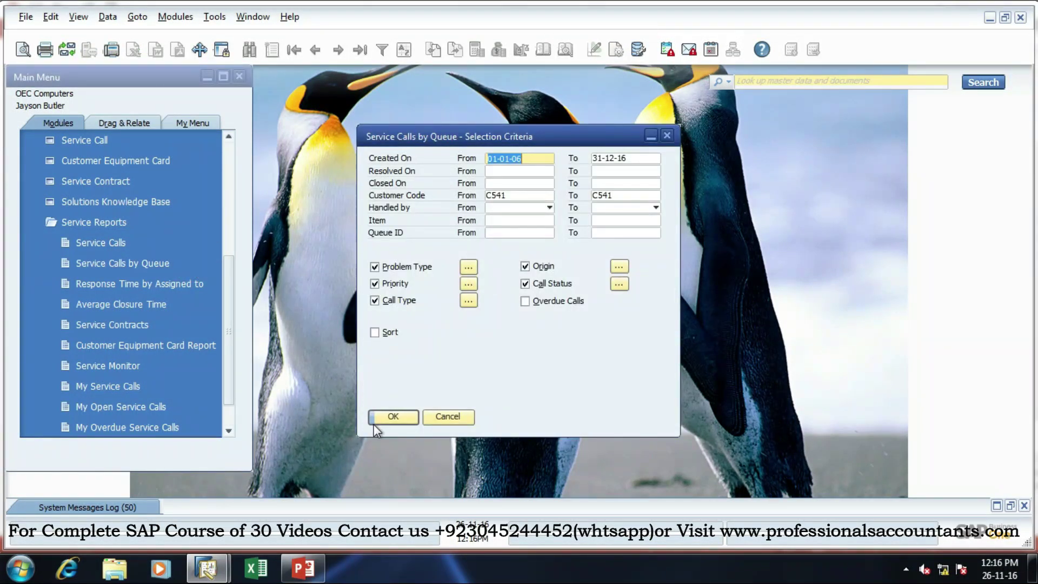
left_click(373, 422)
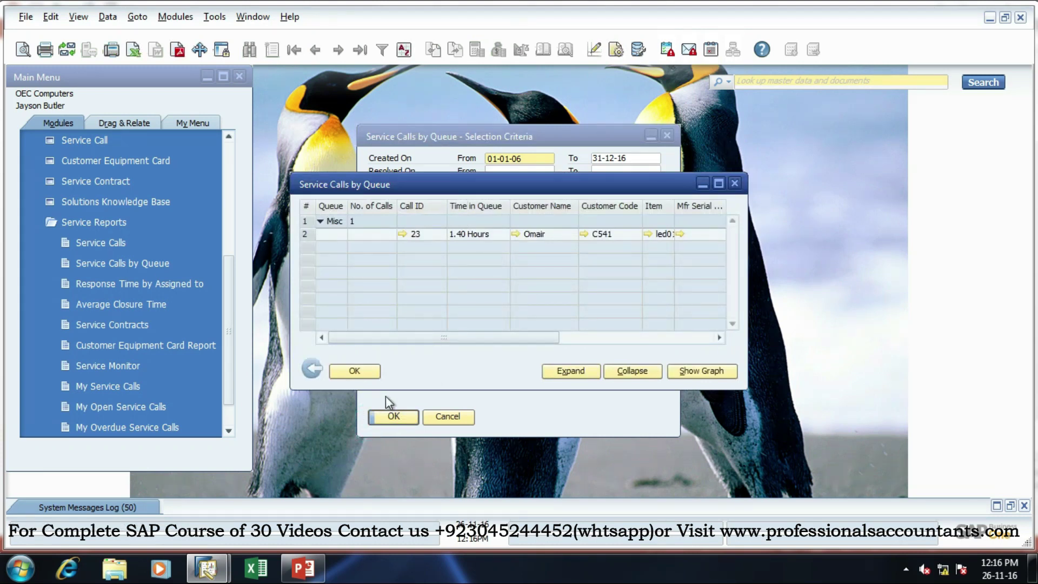
left_click(355, 372)
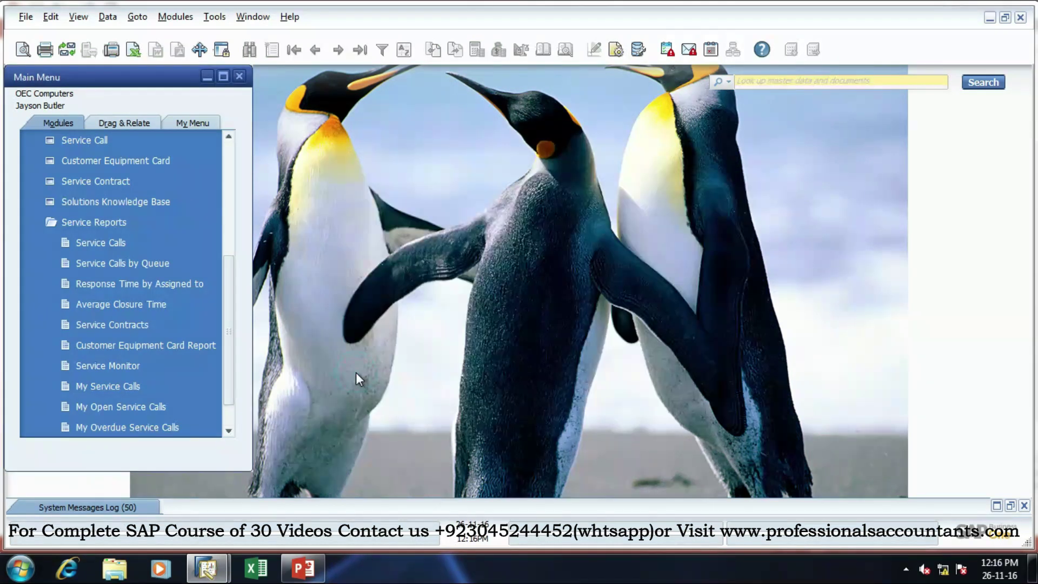
- Run the Response Time by Assigned to report for 01-01-06 to 31-12-16 and look through its calls
left_click(193, 295)
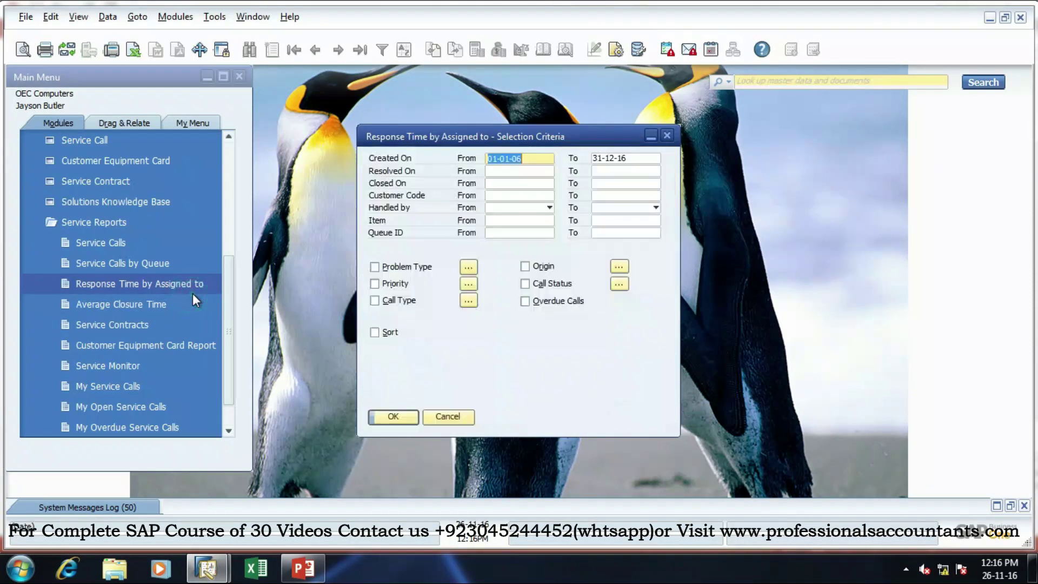
left_click(393, 417)
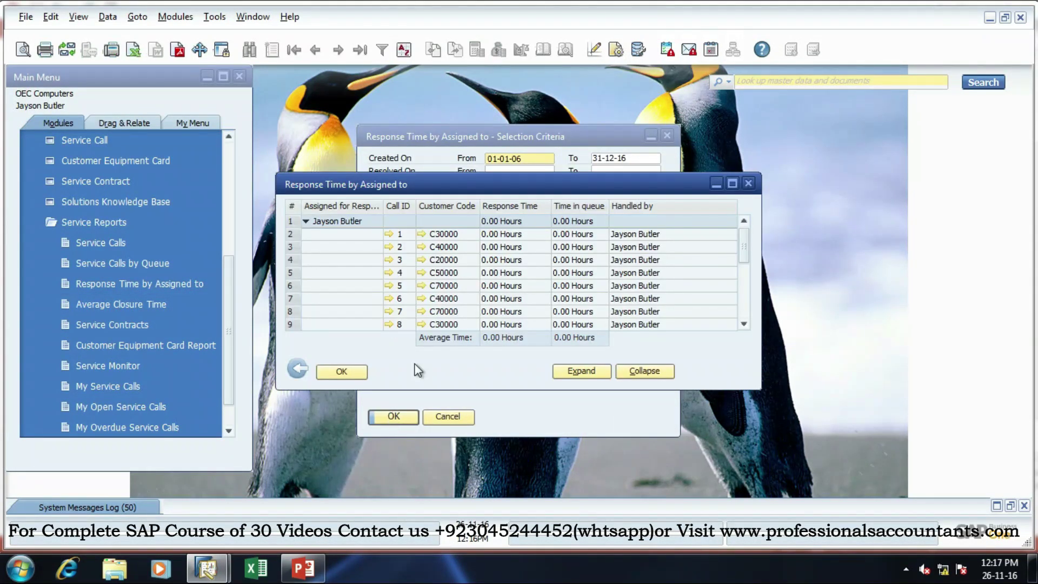
mouse_move(748, 240)
left_mouse_down()
mouse_move(745, 310)
mouse_move(744, 227)
left_mouse_up()
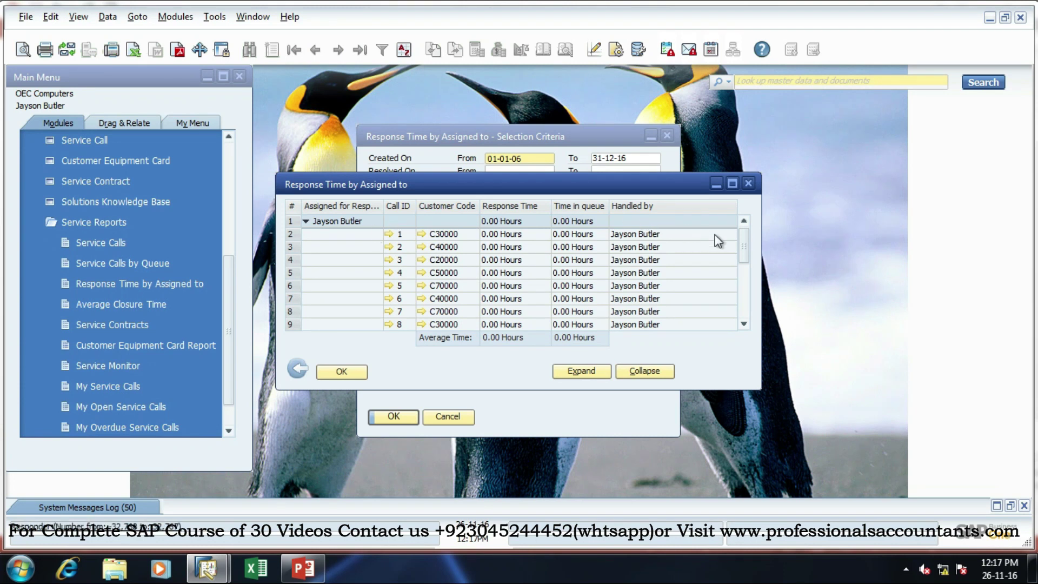
left_click_drag(743, 242, 746, 311)
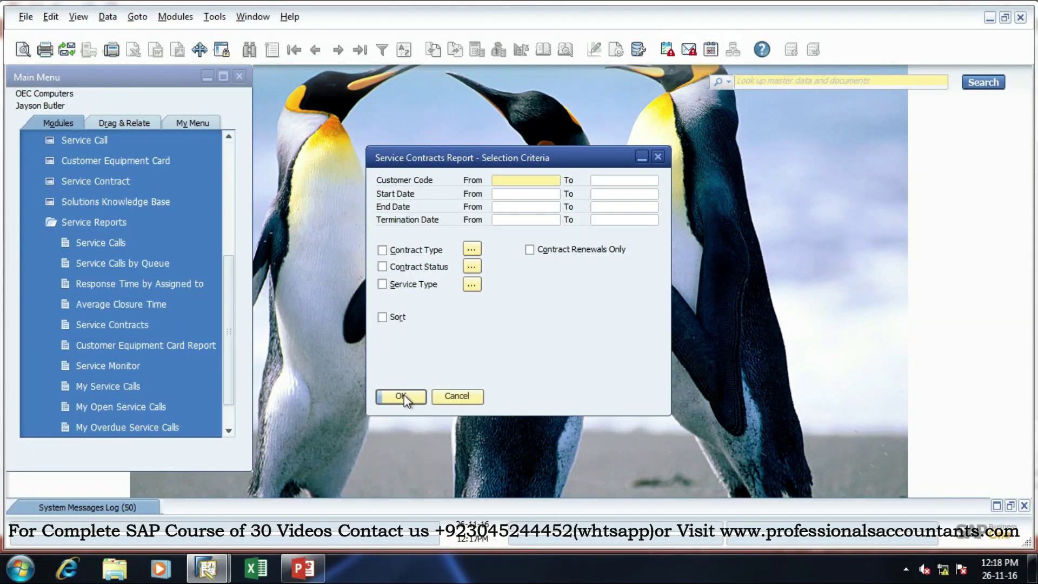
- Run the Service Contracts report without filters, examine the last contracts and their service types, and close it
left_click(404, 395)
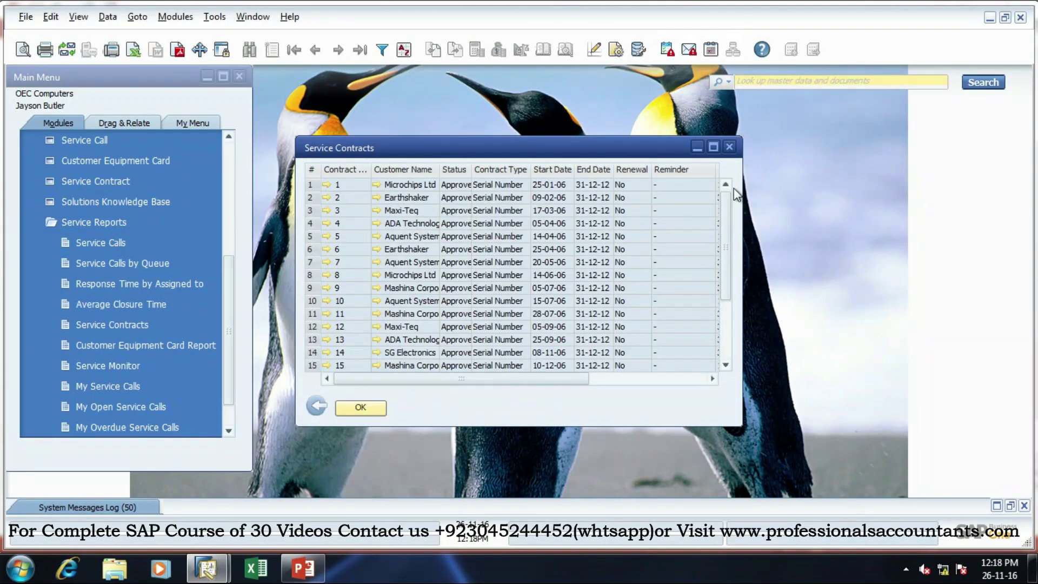
left_click_drag(725, 198, 725, 339)
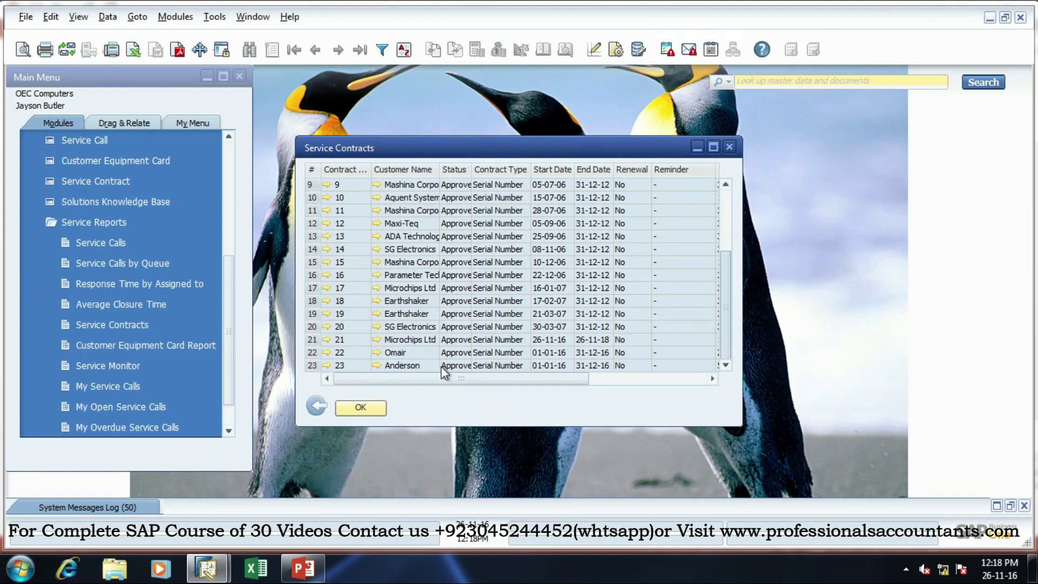
left_click_drag(471, 378, 595, 380)
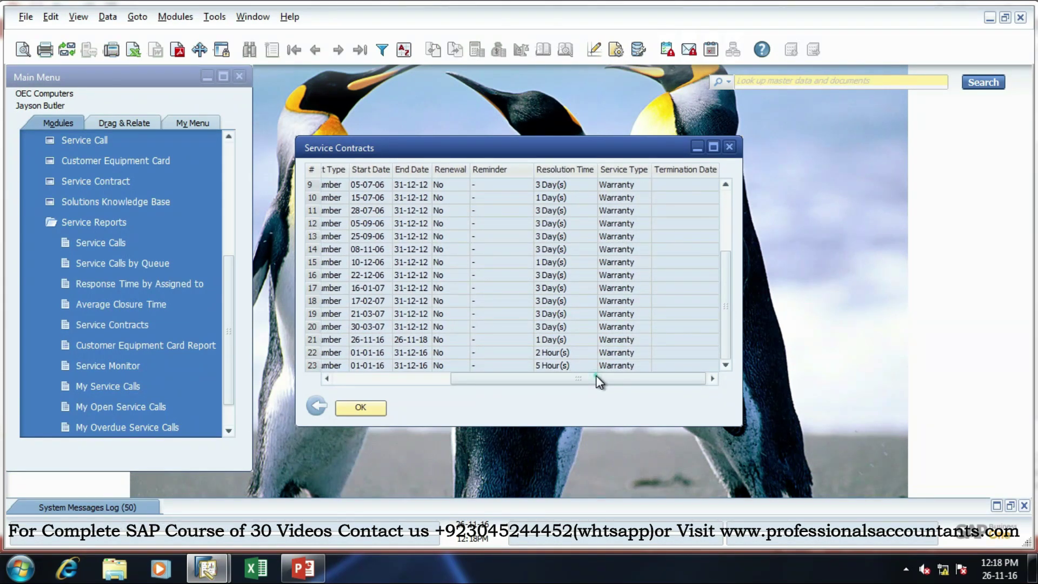
left_click(731, 150)
- Run the Customer Equipment Card Report without filters, look through its rows and columns, and close it
left_click(163, 345)
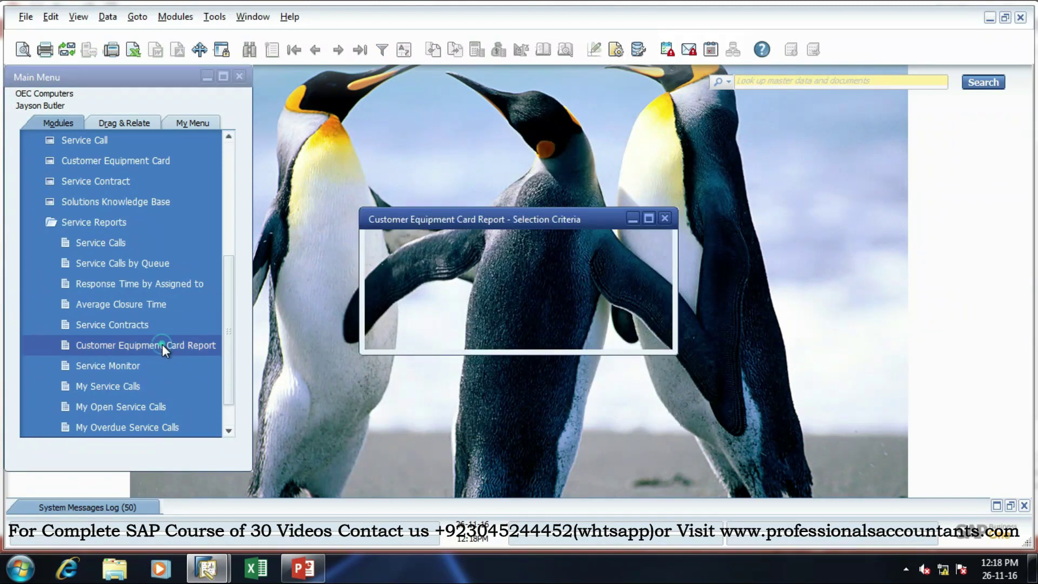
left_click(401, 336)
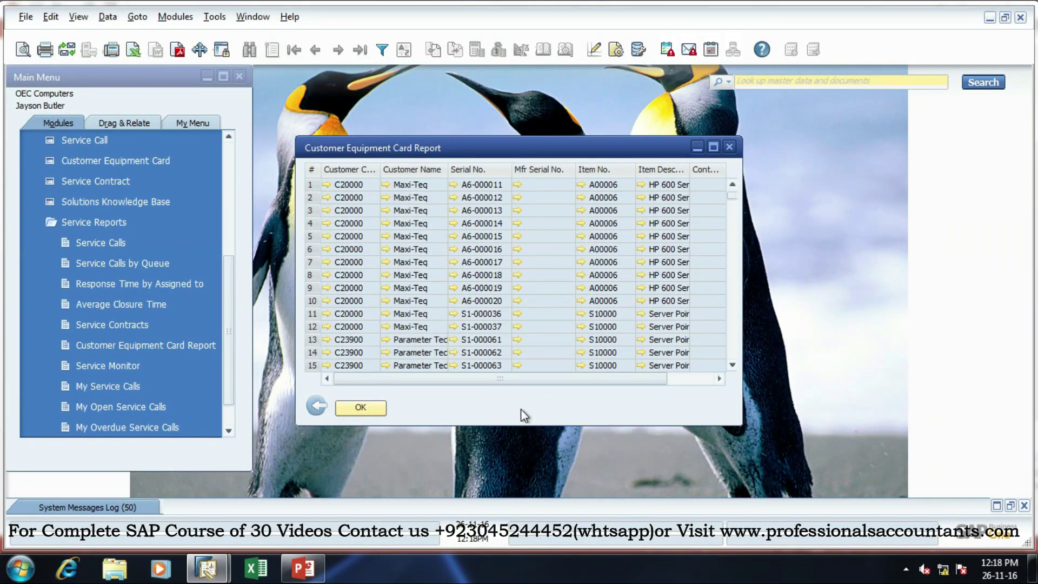
left_click_drag(534, 377, 651, 374)
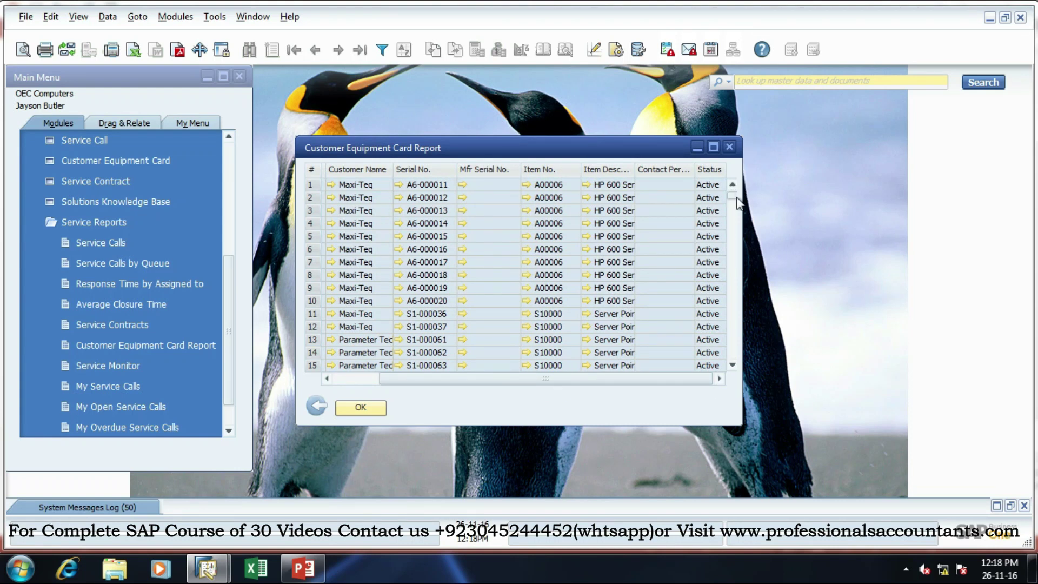
left_click_drag(732, 197, 724, 377)
left_click(729, 147)
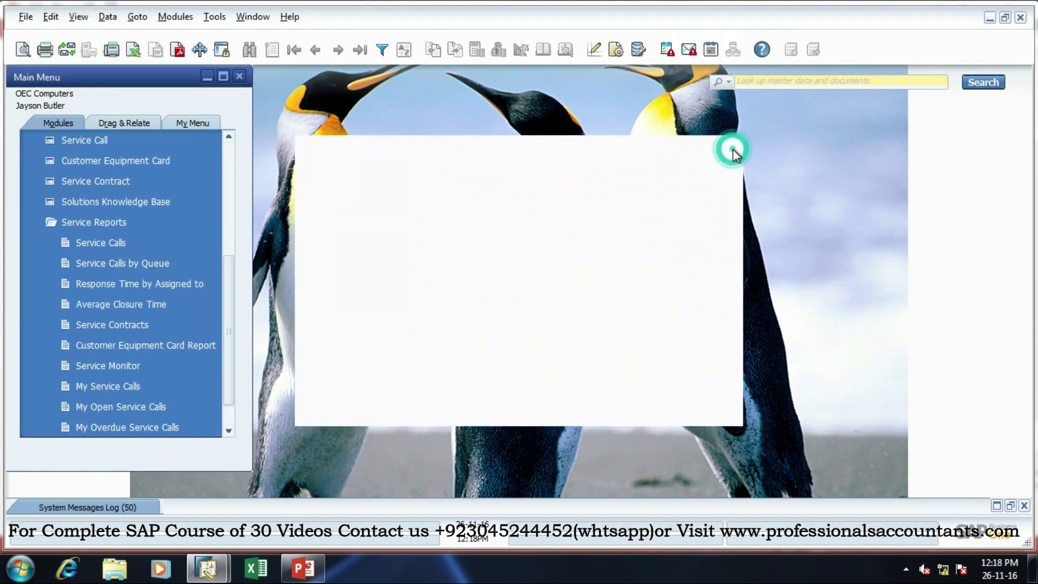
- Examine the Service Monitor's open and overdue call graphs, then view the My Service Calls report and close both
left_click(139, 365)
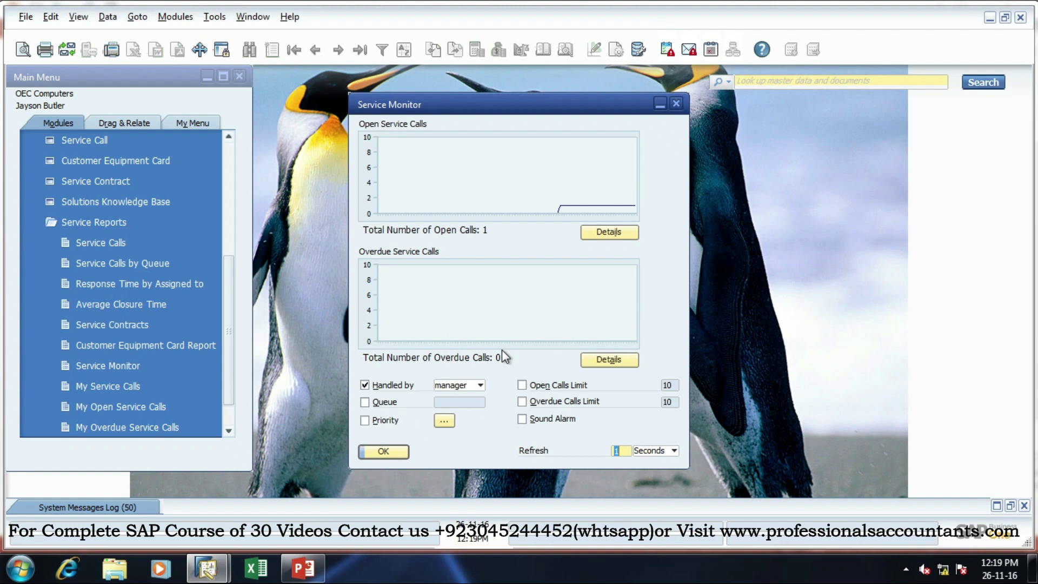
left_click(676, 104)
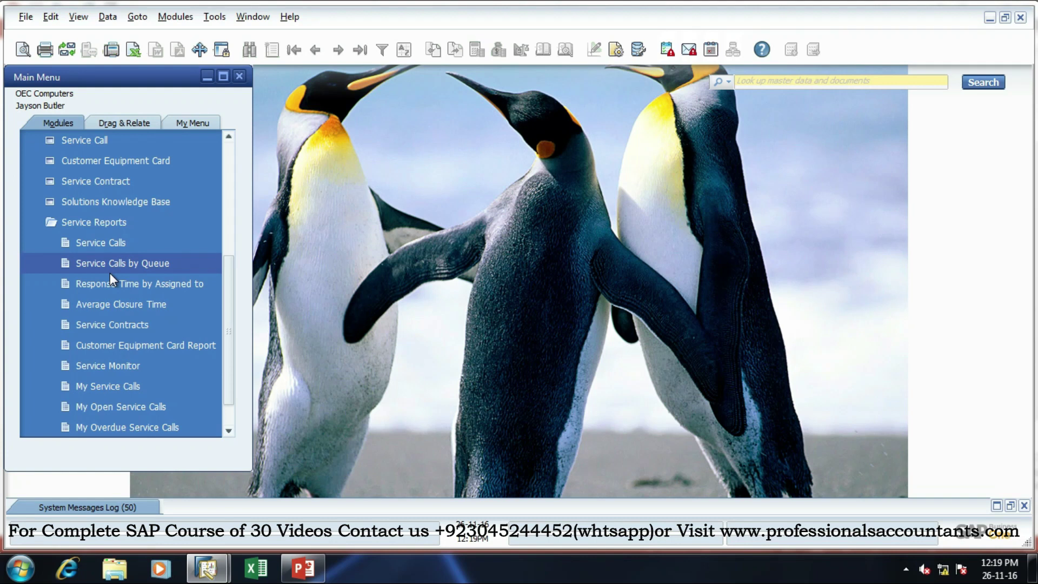
left_click_drag(232, 307, 232, 335)
left_click(131, 344)
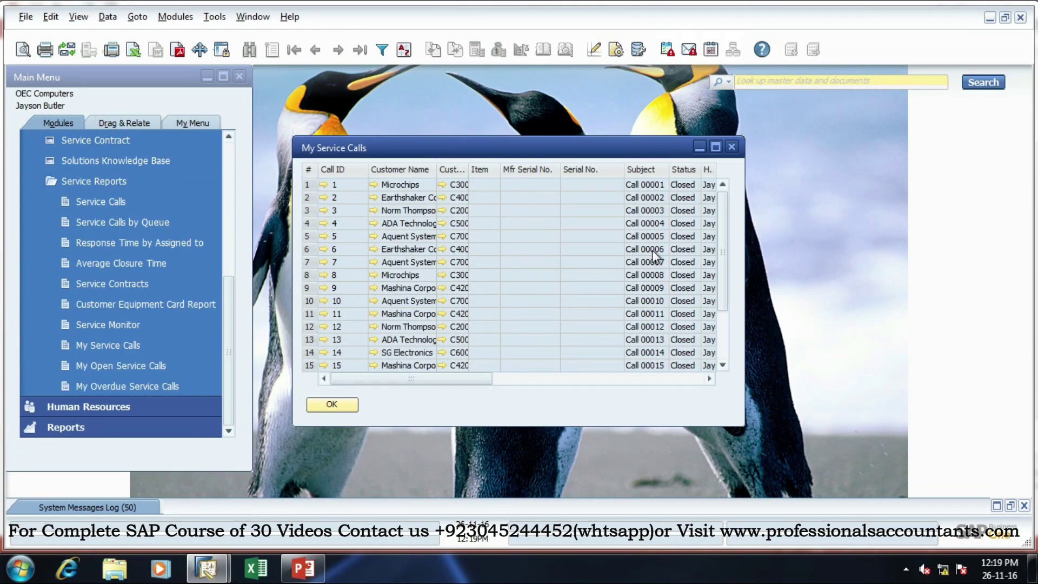
left_click_drag(477, 381, 342, 368)
left_click(733, 147)
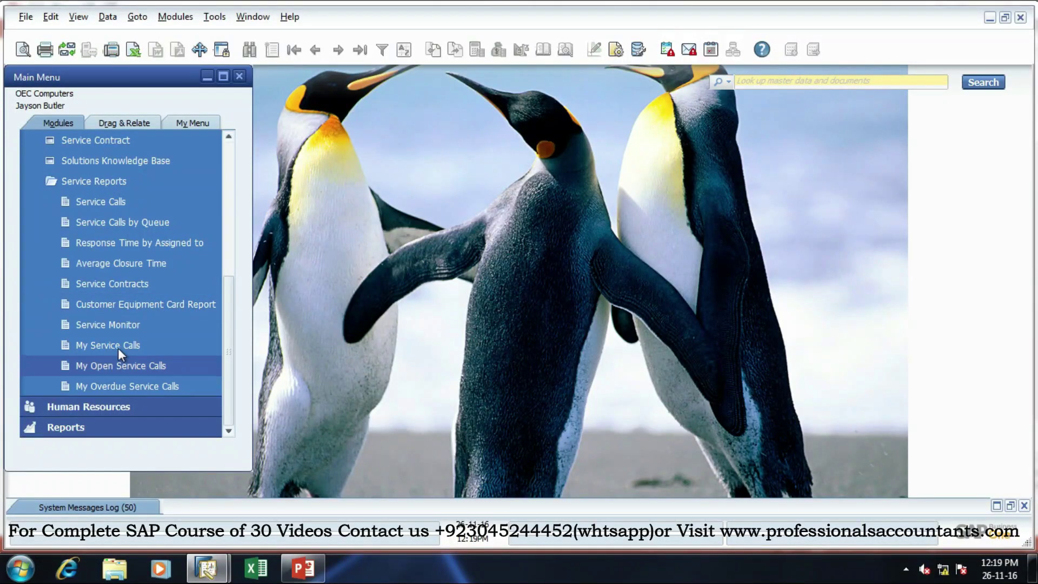
- View the My Open Service Calls report, run My Overdue Service Calls, and collapse the service reports list
left_click(148, 369)
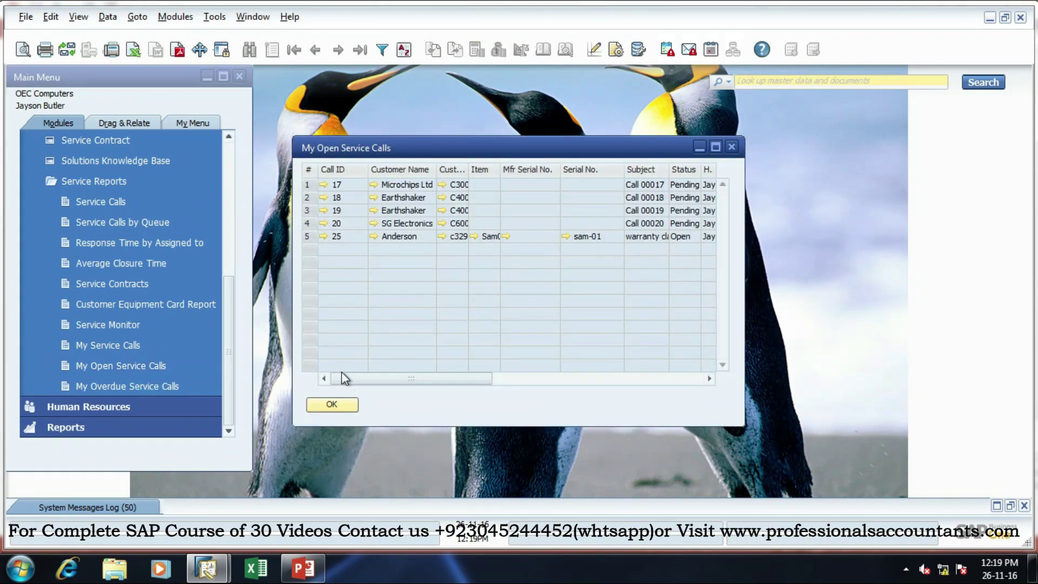
left_click(333, 405)
left_click(190, 394)
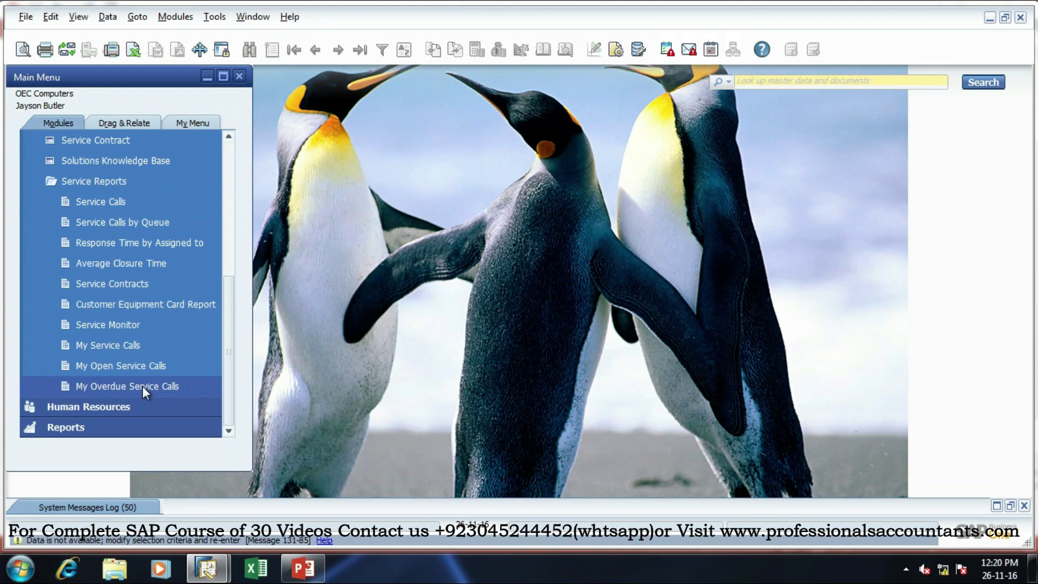
left_click(146, 181)
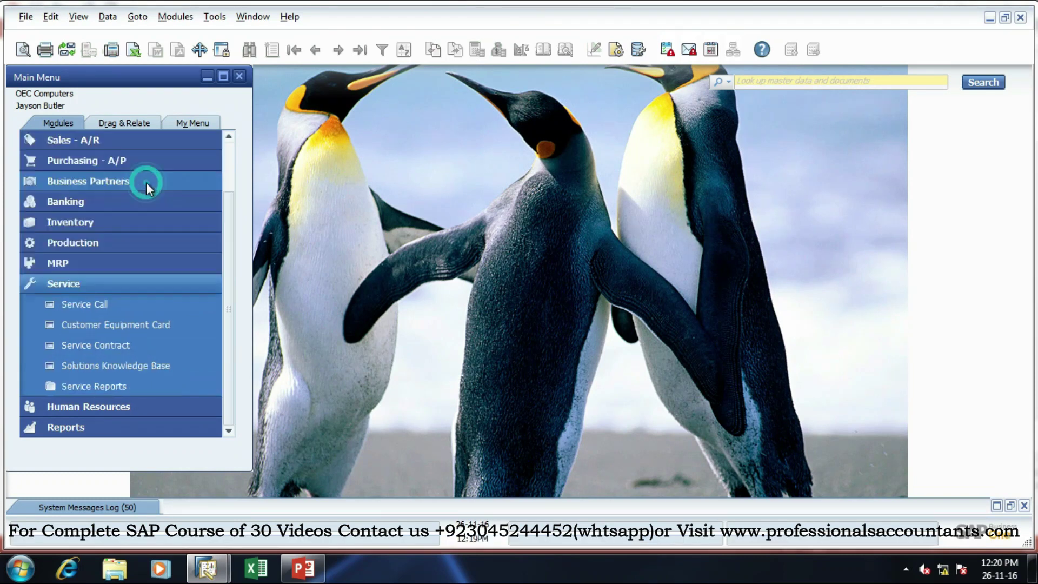
- Reopen a blank service call for a last look, close it, and collapse the Service module
left_click(177, 285)
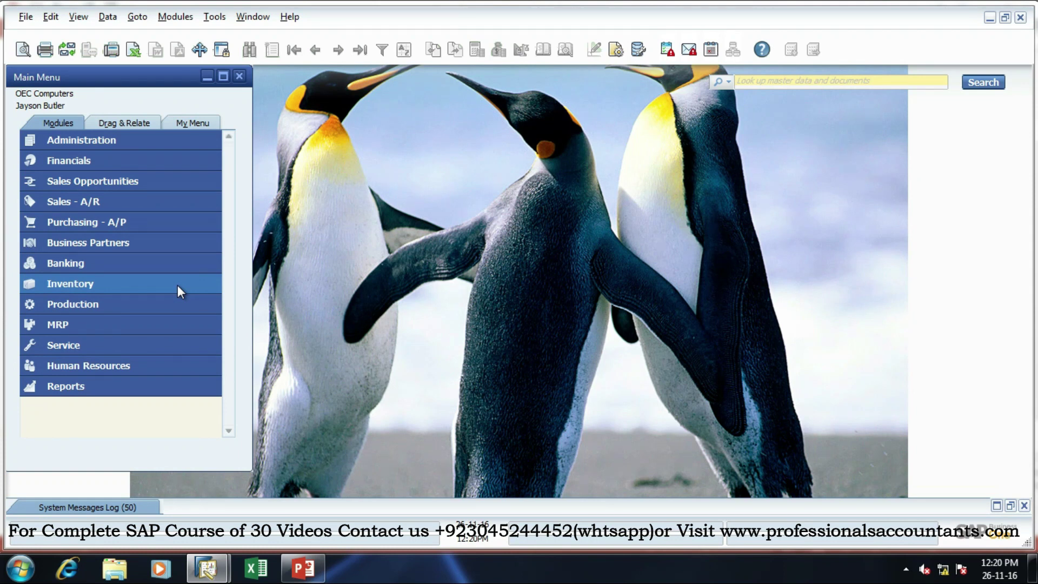
left_click(163, 346)
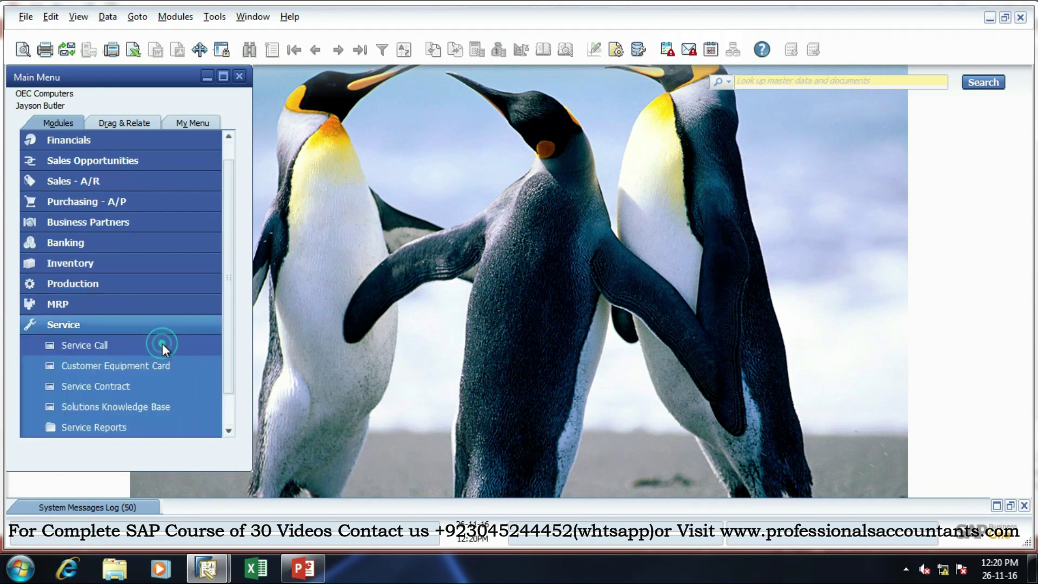
left_click(158, 341)
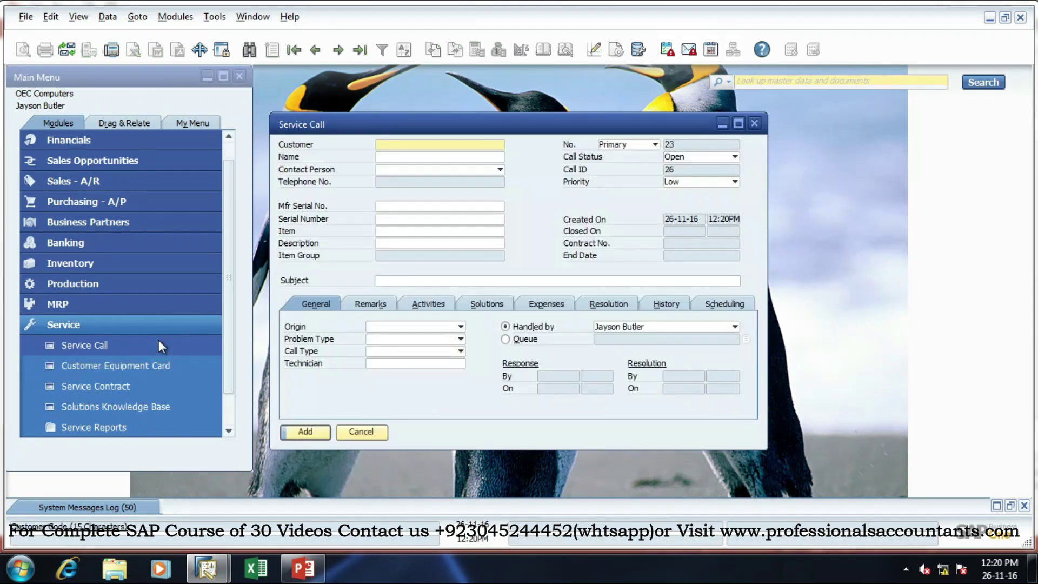
left_click(756, 123)
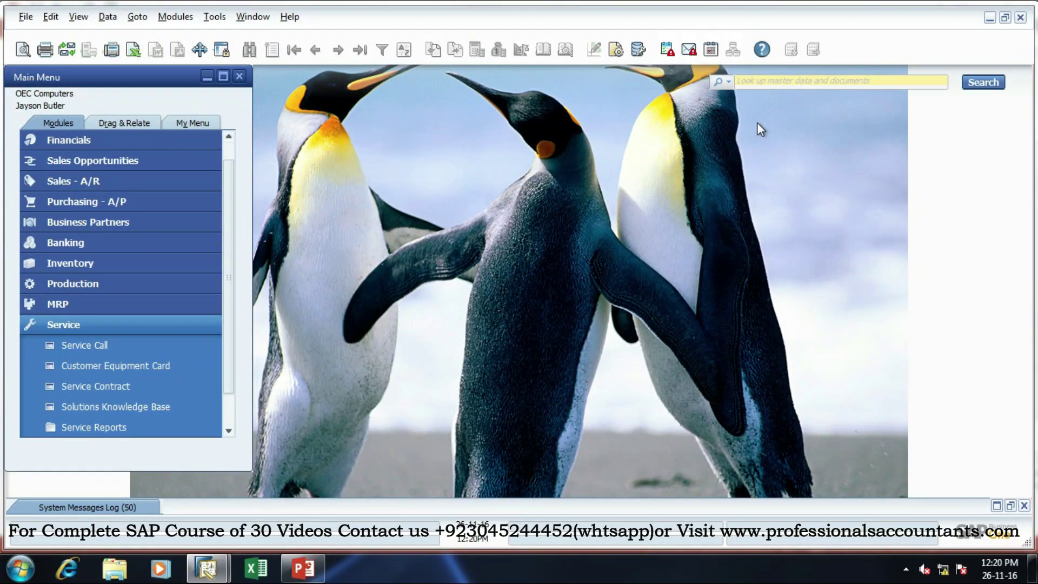
left_click(190, 326)
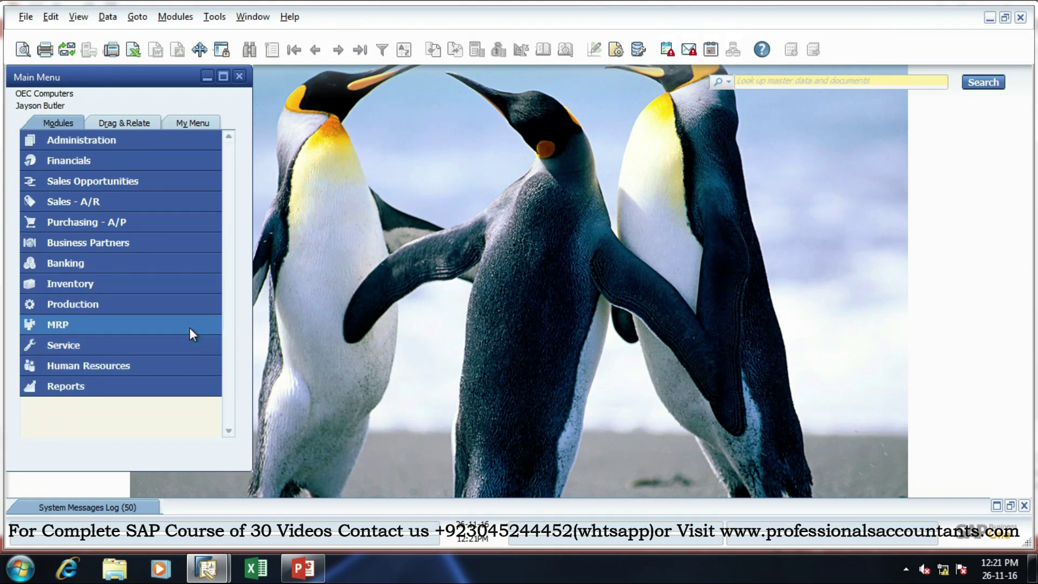